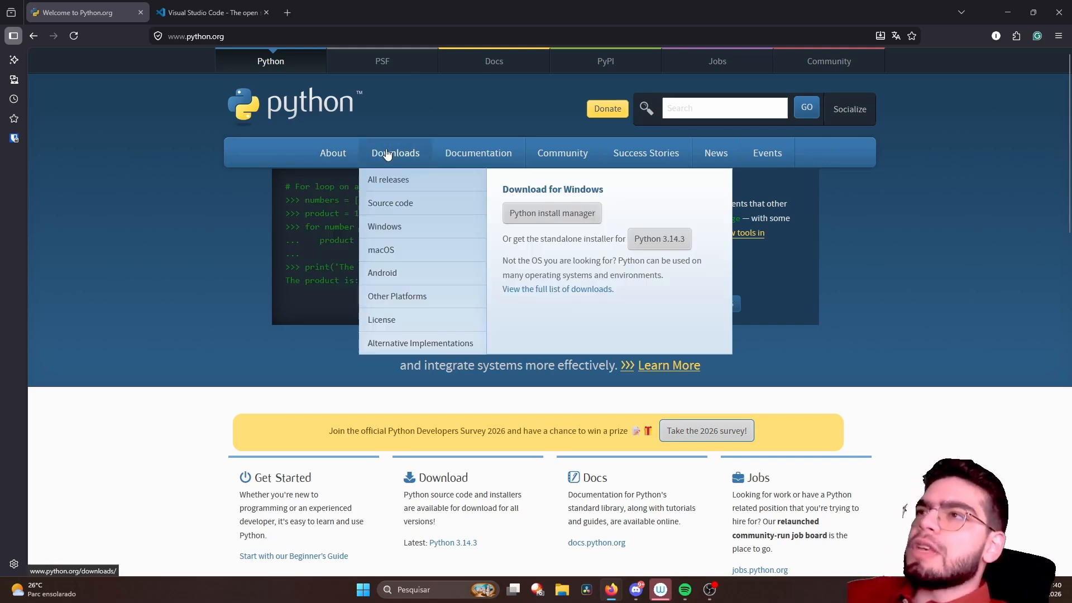
- Open the Python downloads page and review the active releases chart and the table of versions and their support dates
left_click(384, 154)
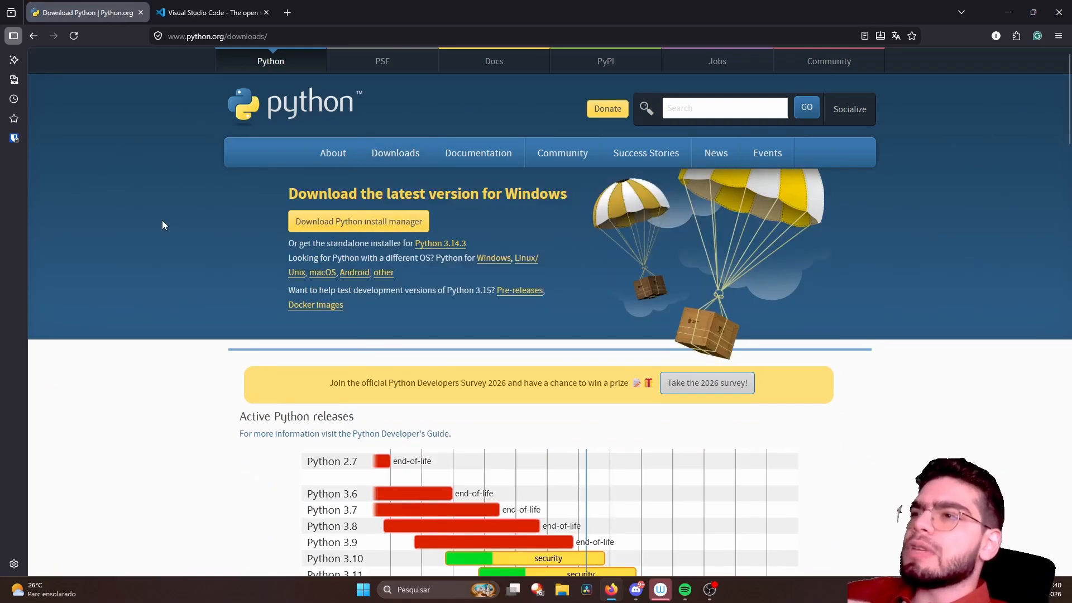
scroll(162, 225, "down", 2)
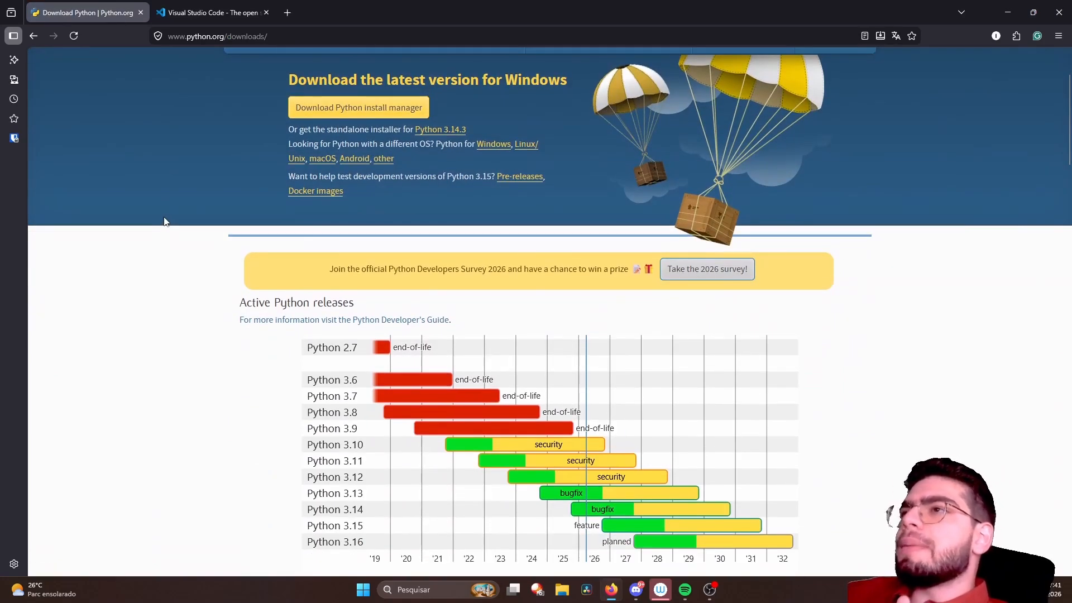
scroll(164, 220, "down", 1)
scroll(179, 212, "up", 2)
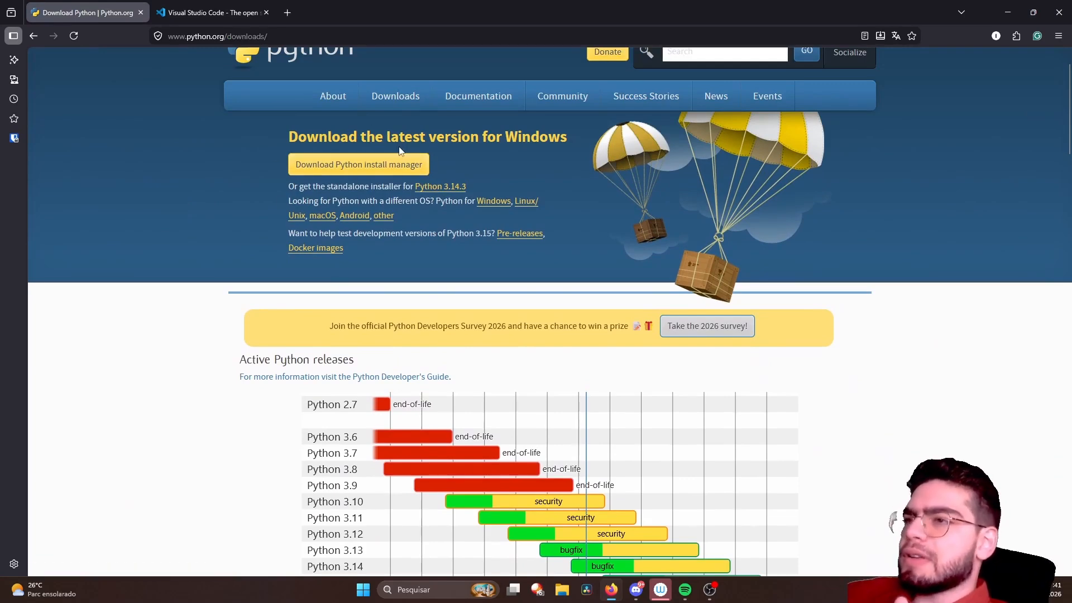
scroll(385, 153, "down", 1)
scroll(386, 153, "down", 2)
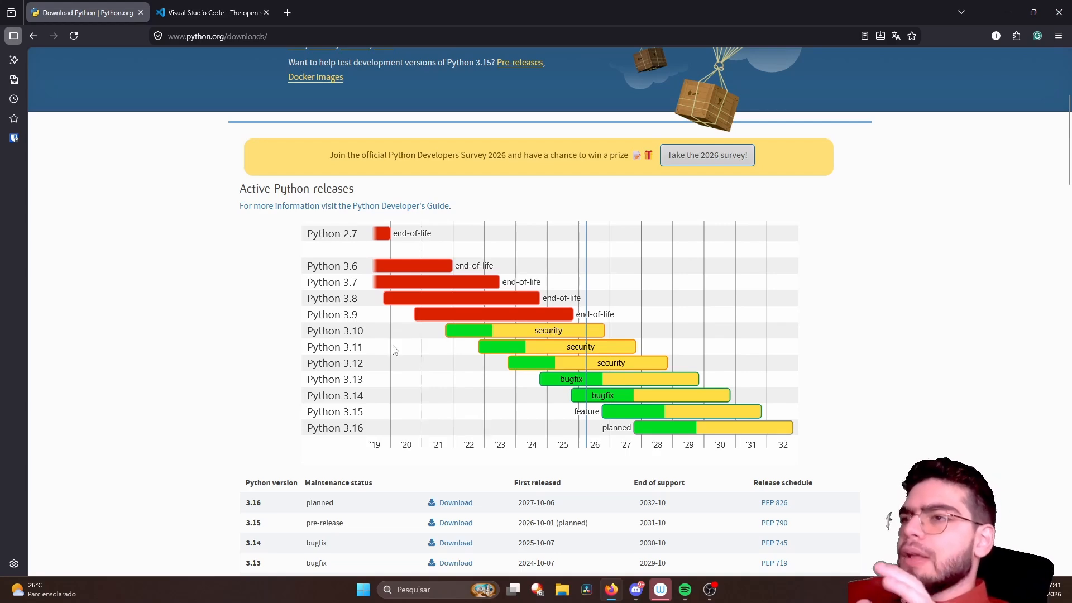
scroll(394, 349, "down", 2)
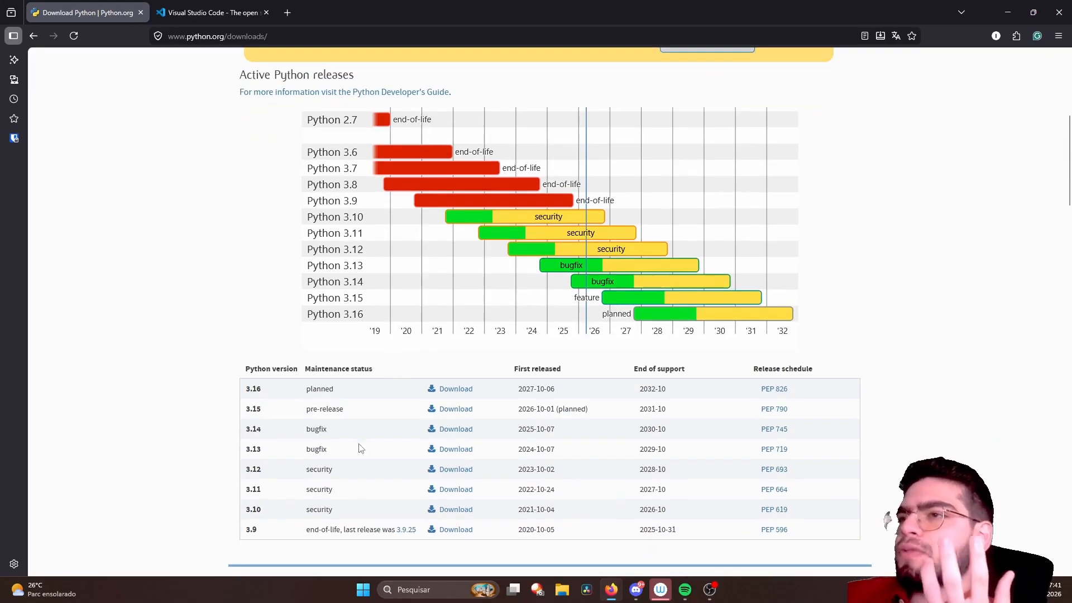
scroll(383, 376, "up", 6)
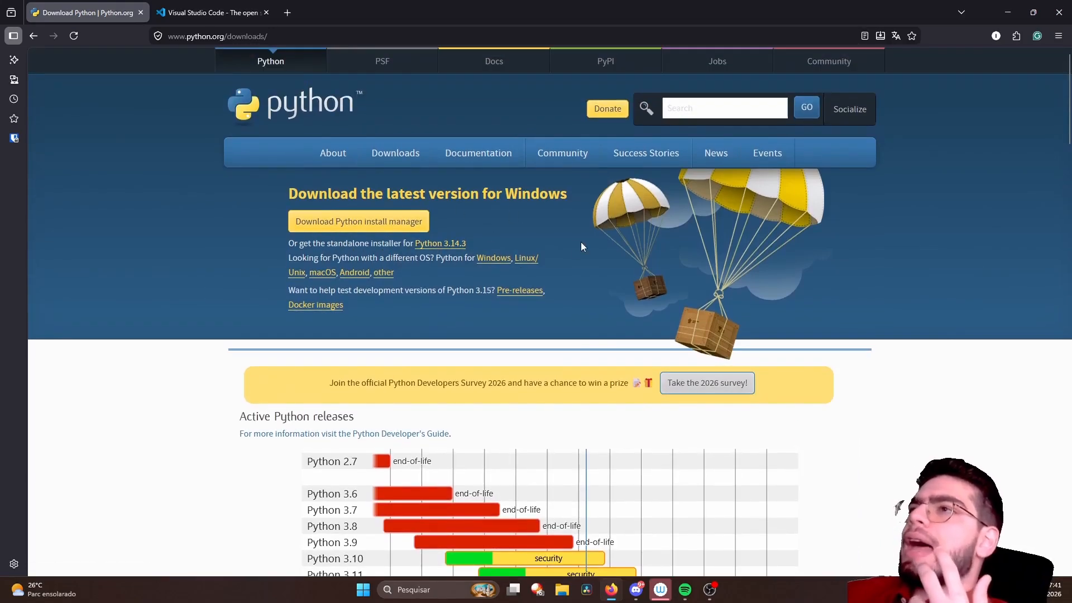
scroll(547, 245, "down", 2)
scroll(549, 246, "down", 2)
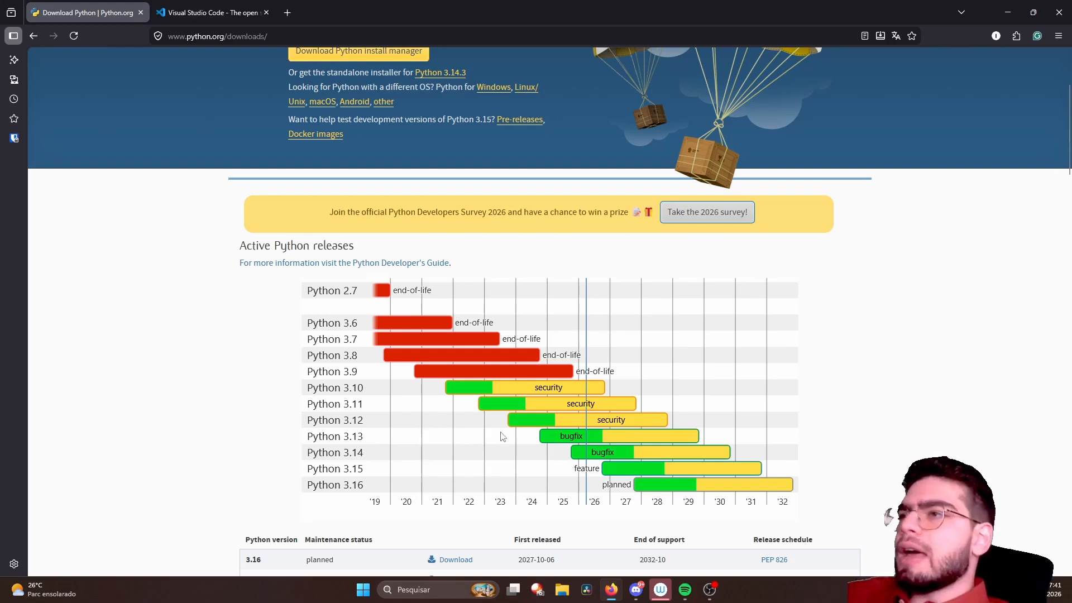
scroll(501, 437, "down", 1)
scroll(501, 436, "down", 1)
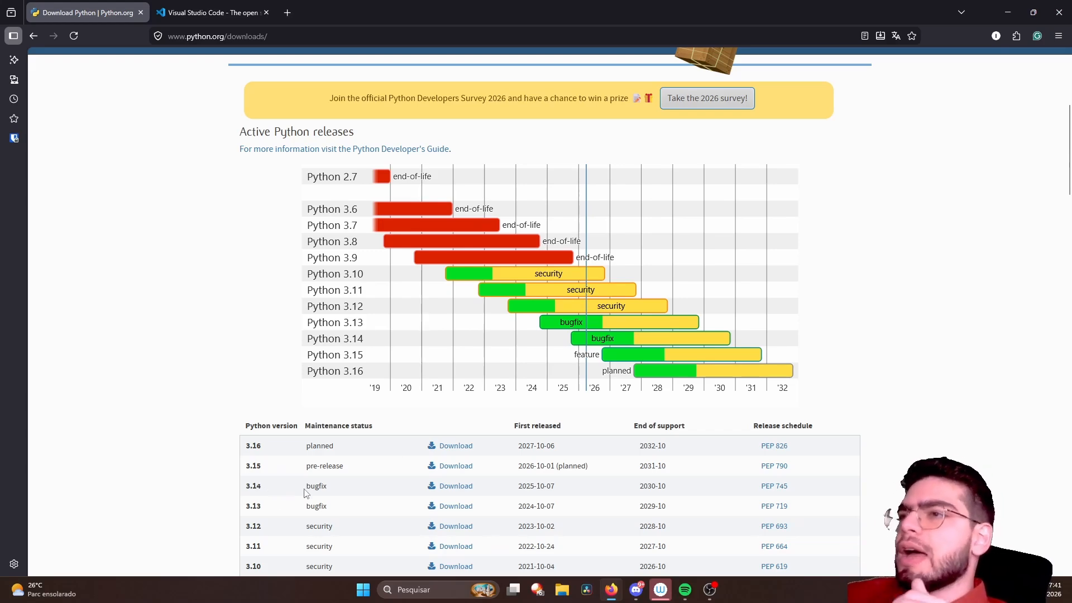
scroll(305, 490, "down", 1)
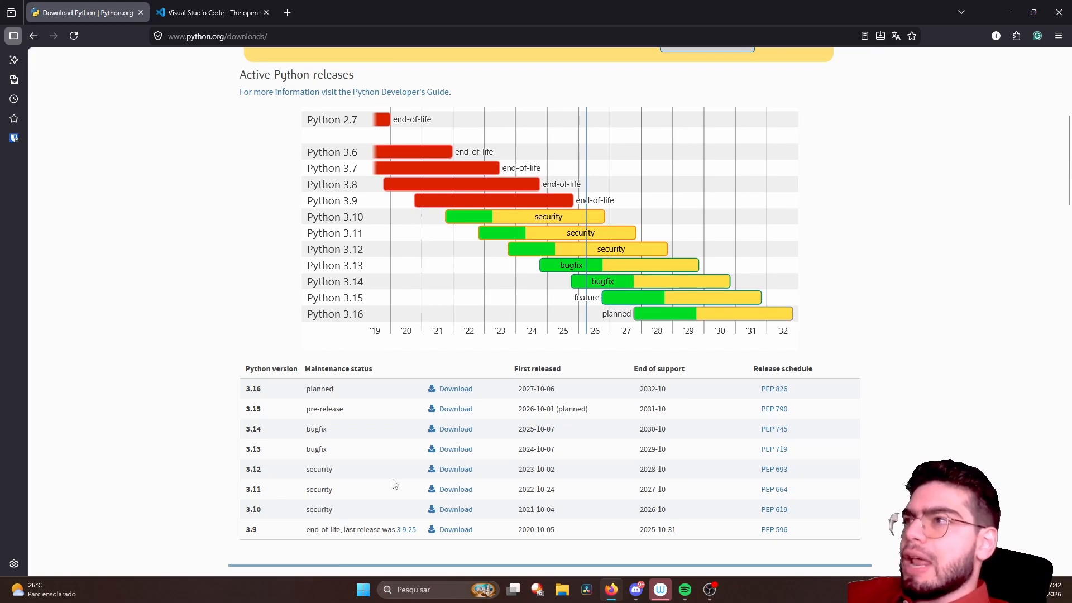
scroll(394, 483, "up", 6)
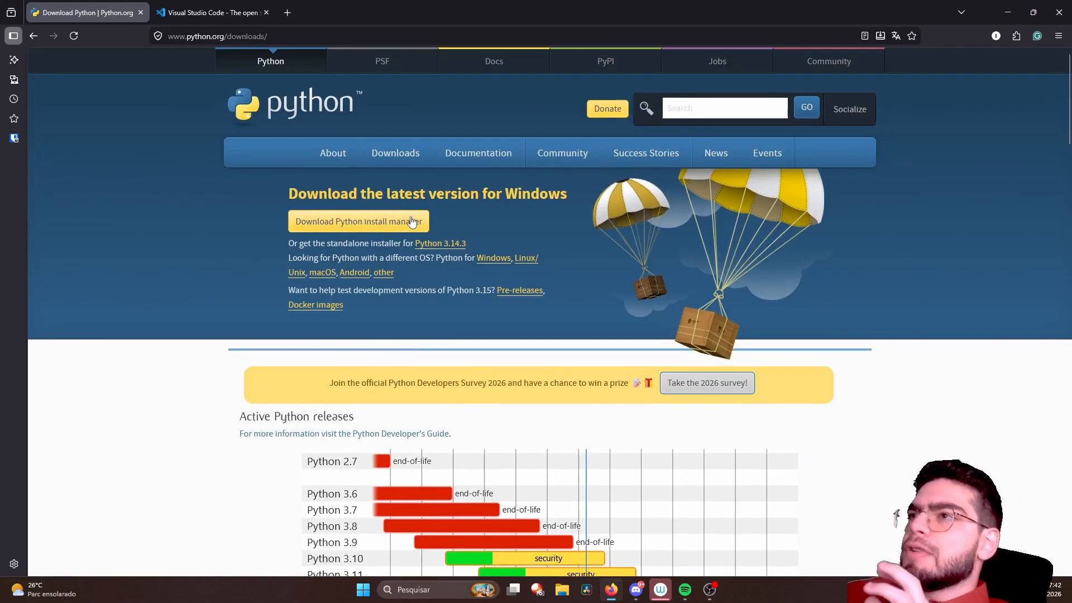
- Download the Python install manager for Windows and run the python-manager-26.0.msix file, accepting the executable warning
left_click(353, 221)
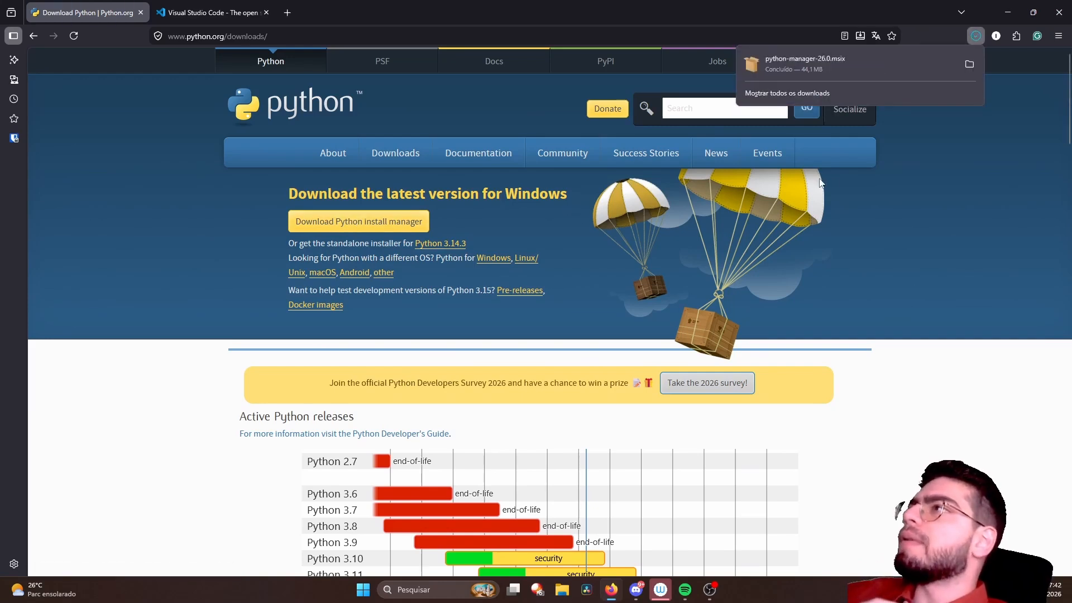
left_click(805, 63)
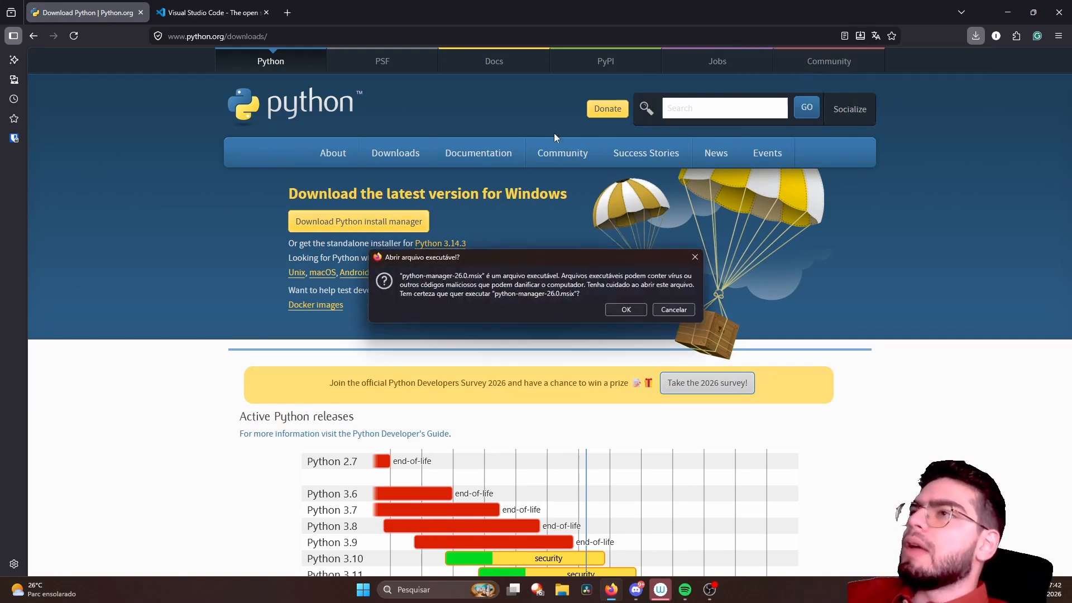
left_click(630, 312)
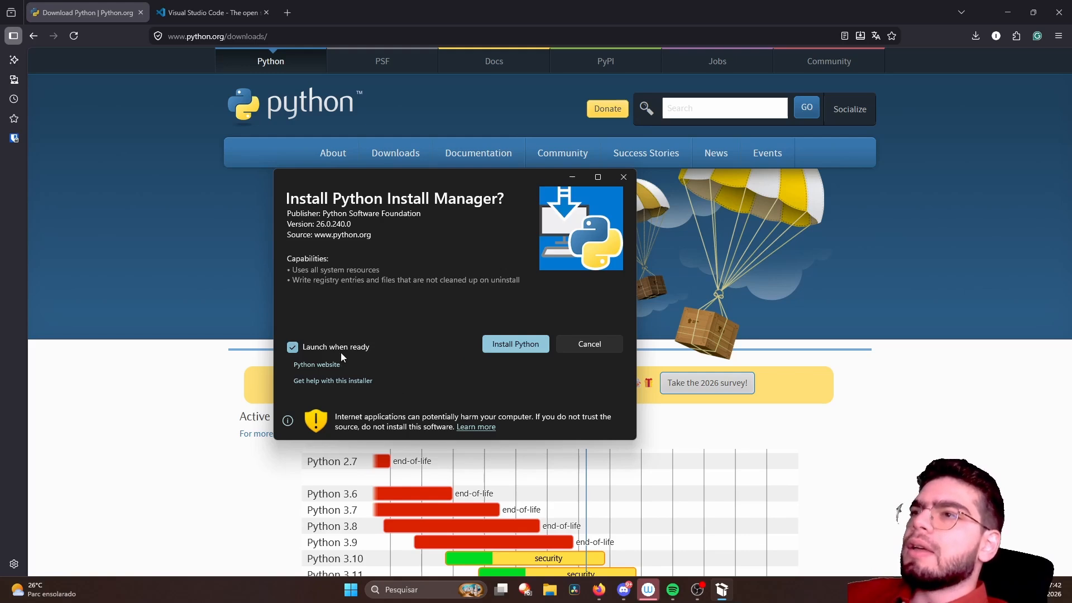
- Install Python Install Manager with "Launch when ready" turned off, and launch it once it is installed
left_click(293, 348)
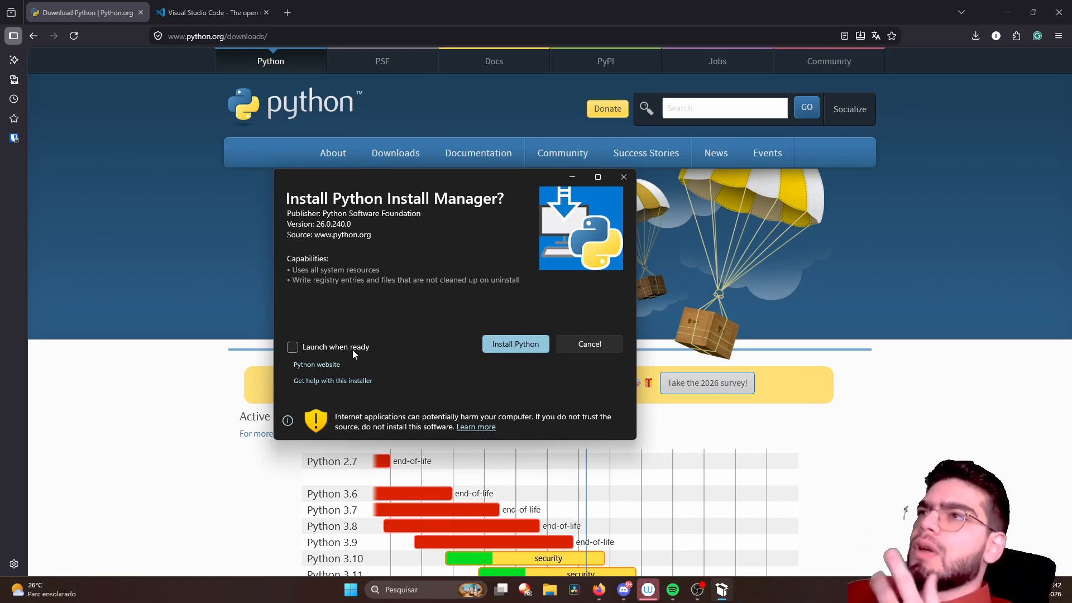
left_click(514, 345)
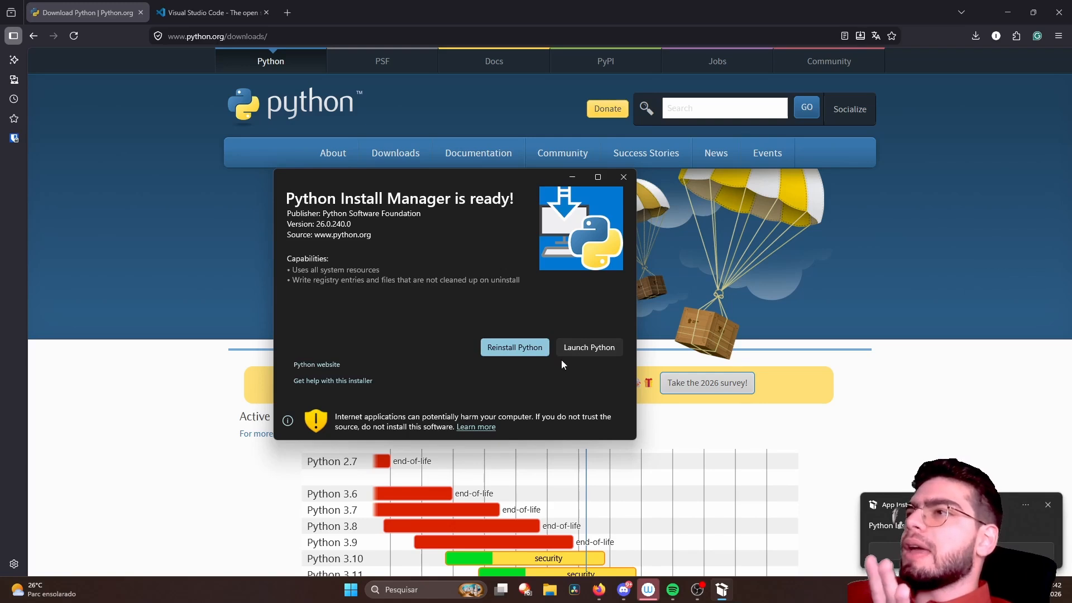
left_click(590, 347)
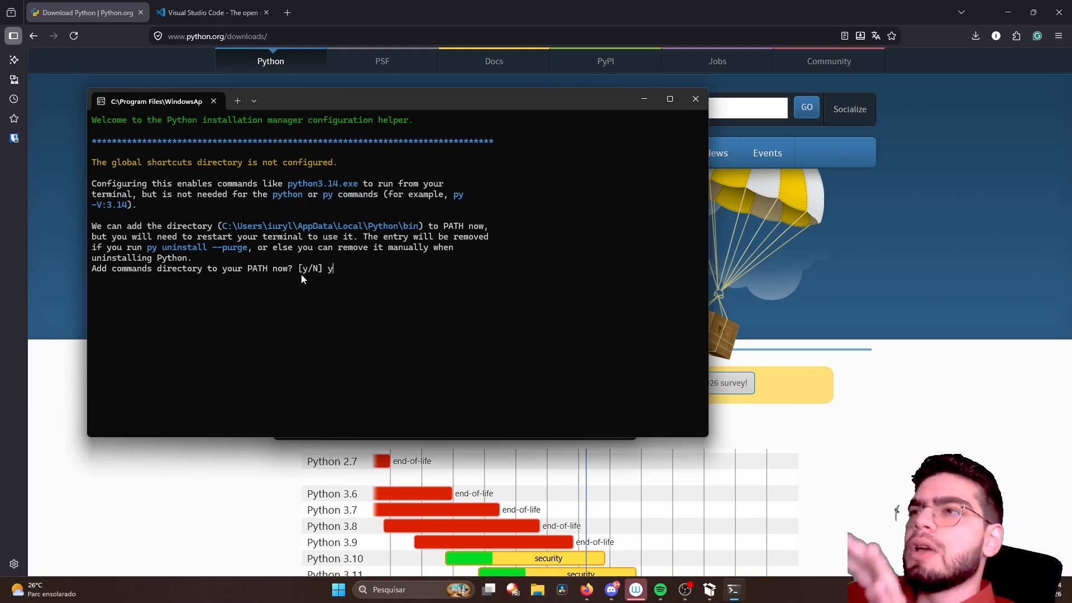
- Answer y to adding the commands directory to PATH and y to installing the latest CPython
key("Return")
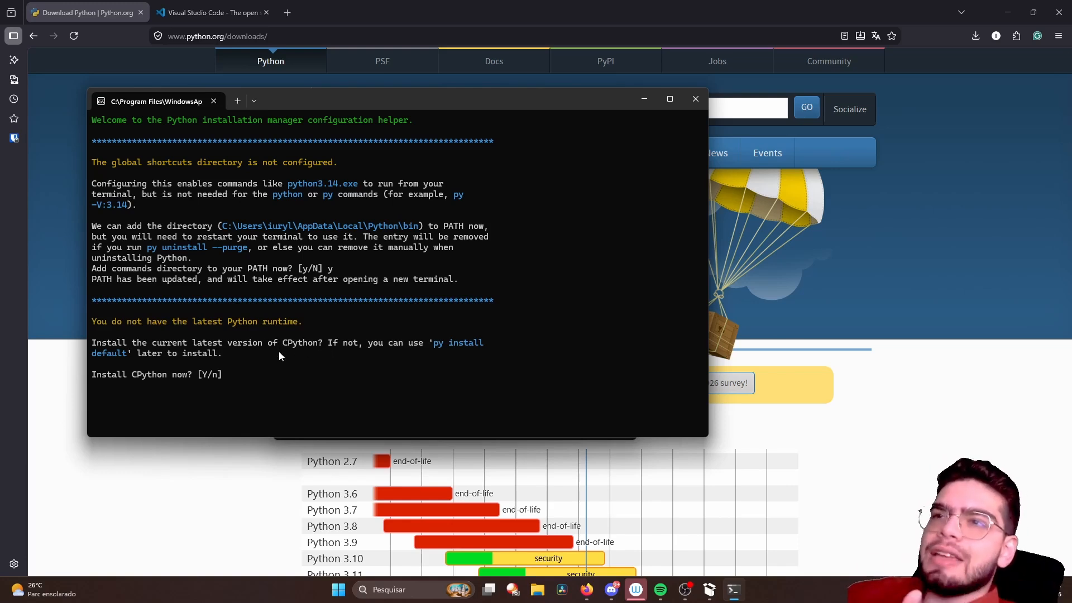
type("y")
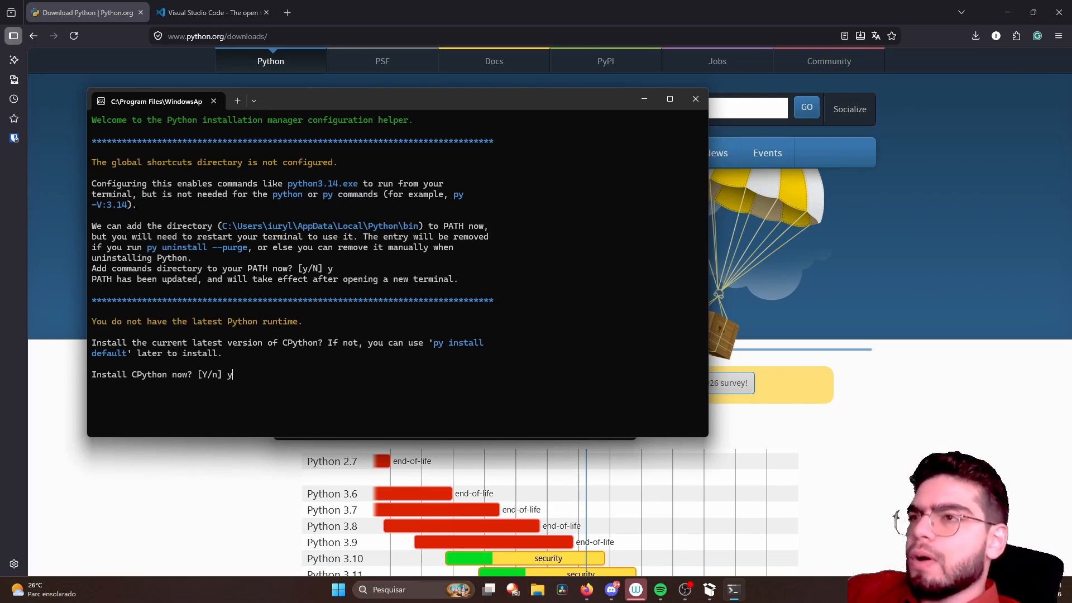
key("Return")
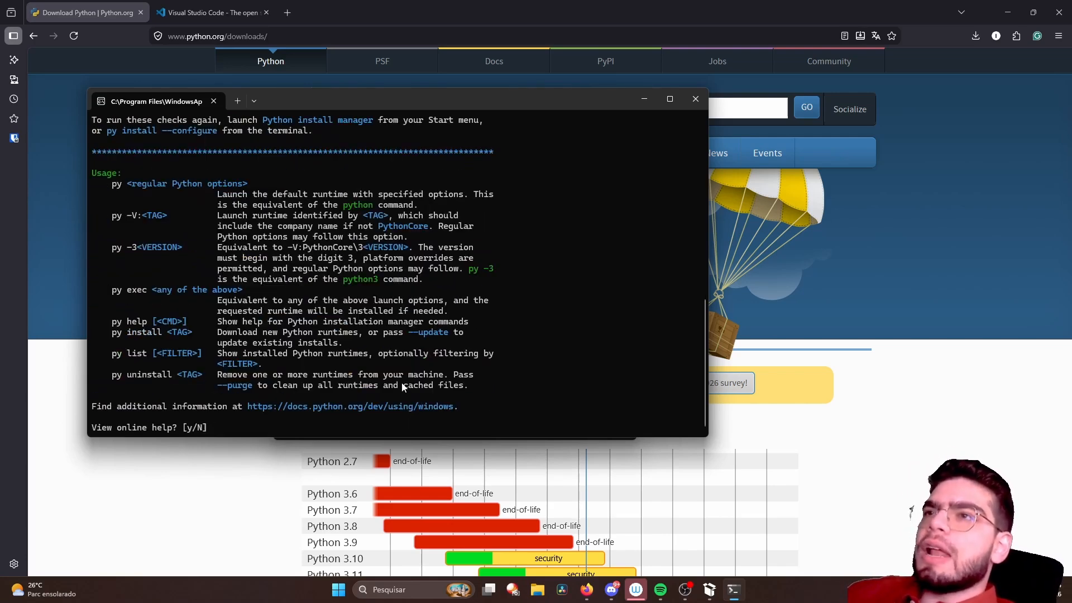
- Review the installation output and command usage, decline the online help, and close the Python Install Manager window
scroll(400, 384, "up", 1)
scroll(400, 384, "up", 6)
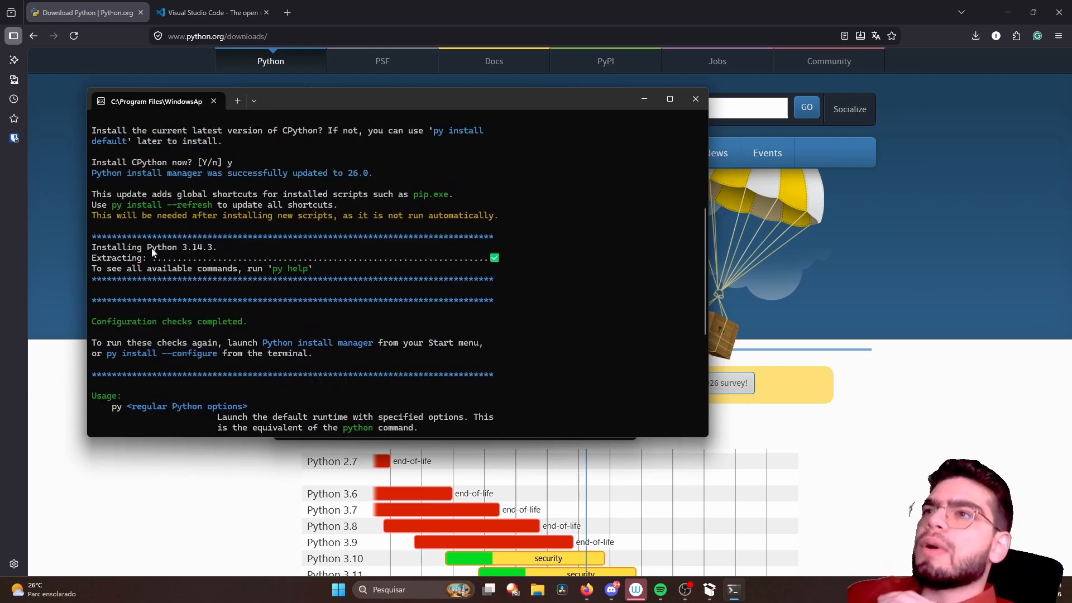
scroll(294, 292, "up", 1)
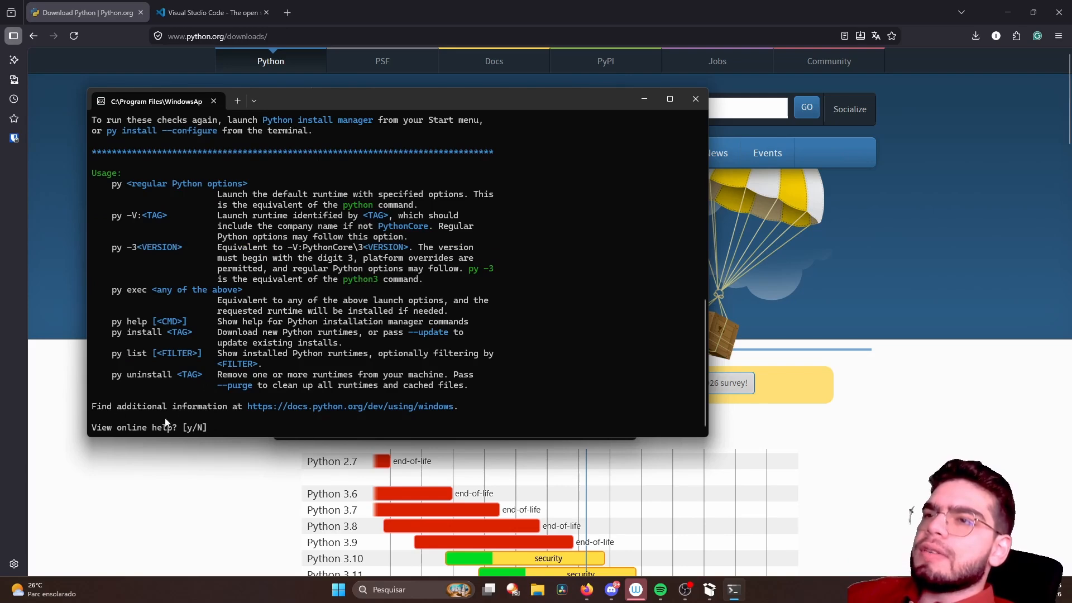
scroll(170, 433, "up", 1)
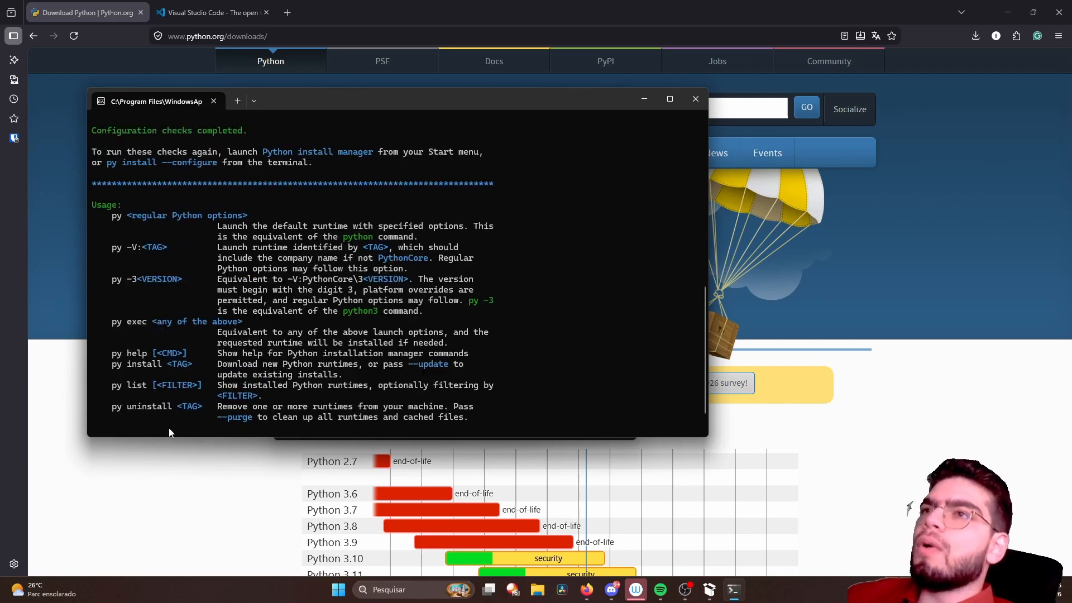
scroll(170, 434, "down", 1)
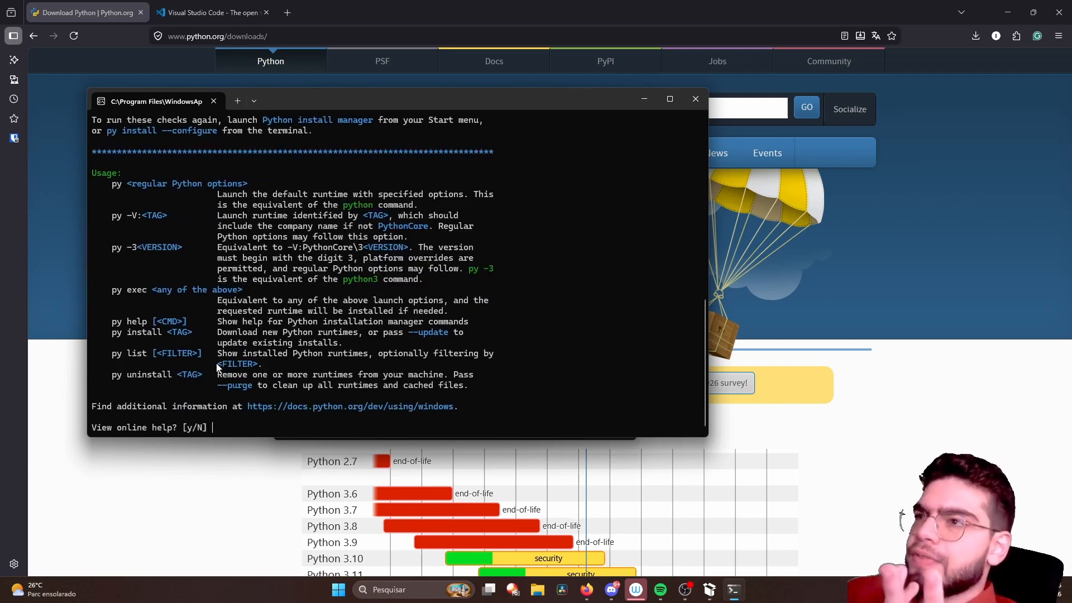
key("Return")
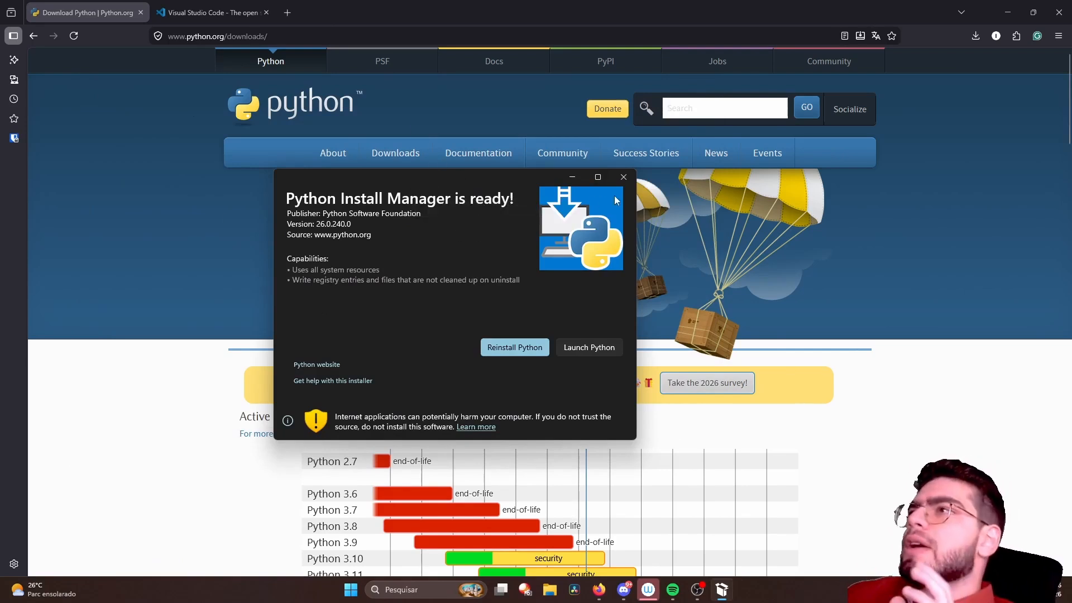
left_click(624, 178)
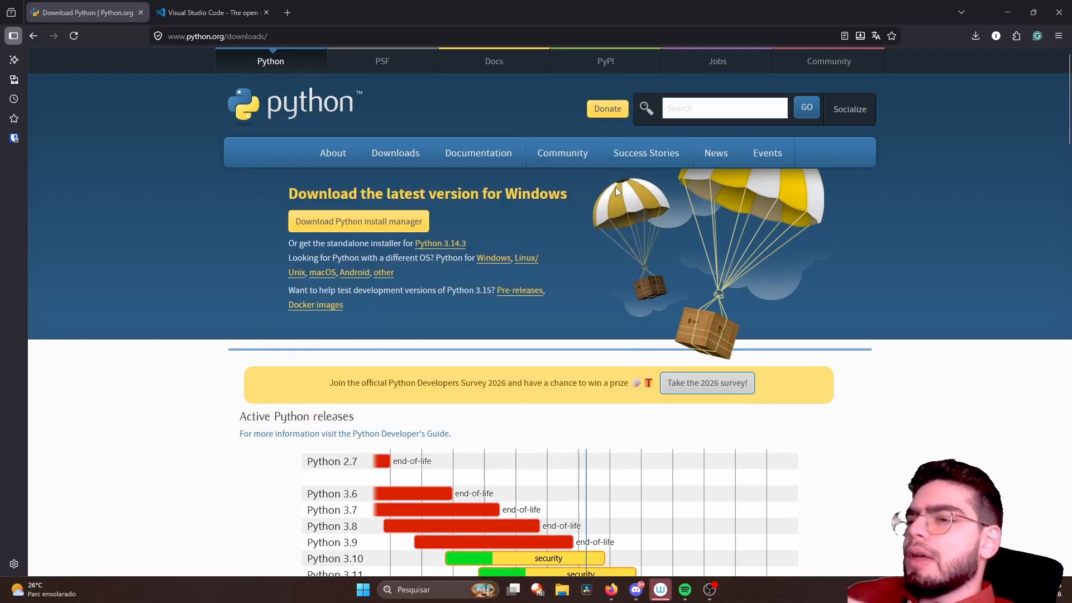
- Open a Windows terminal and start the interactive interpreter with the command python
key("super")
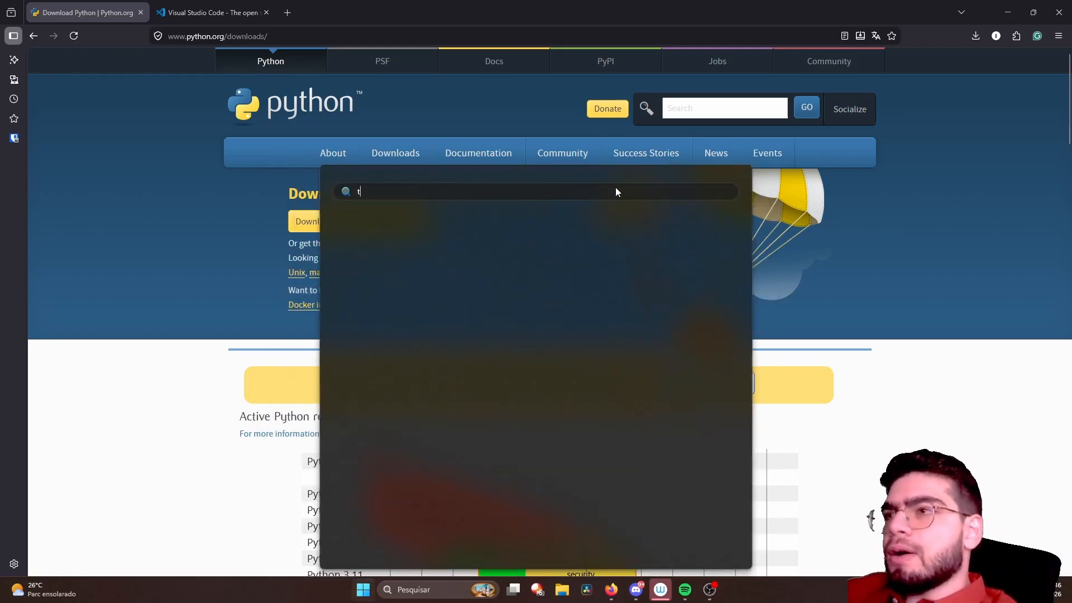
type("terminal")
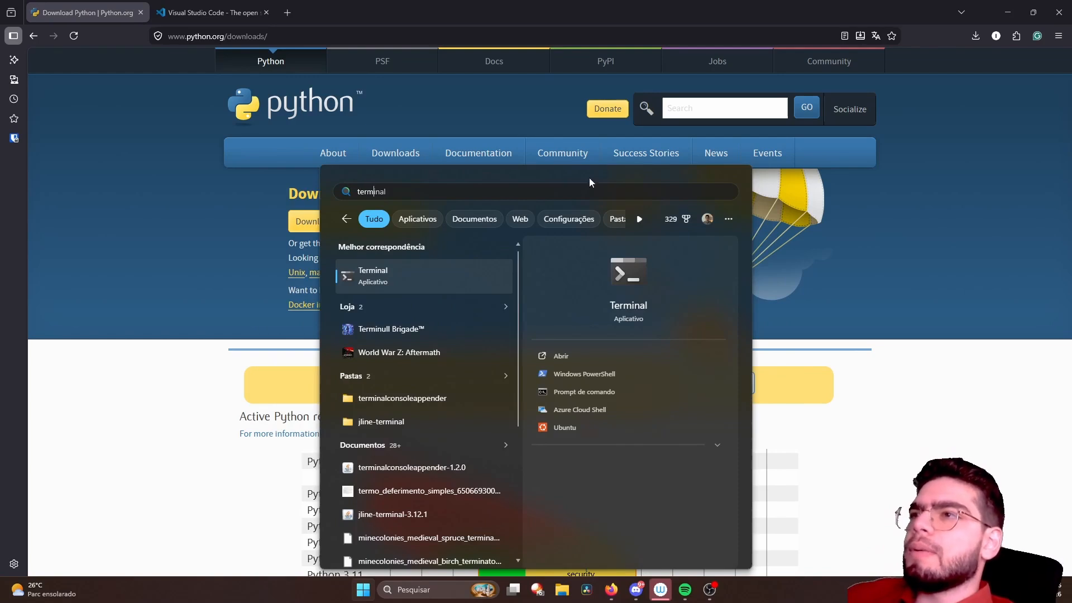
left_click(413, 286)
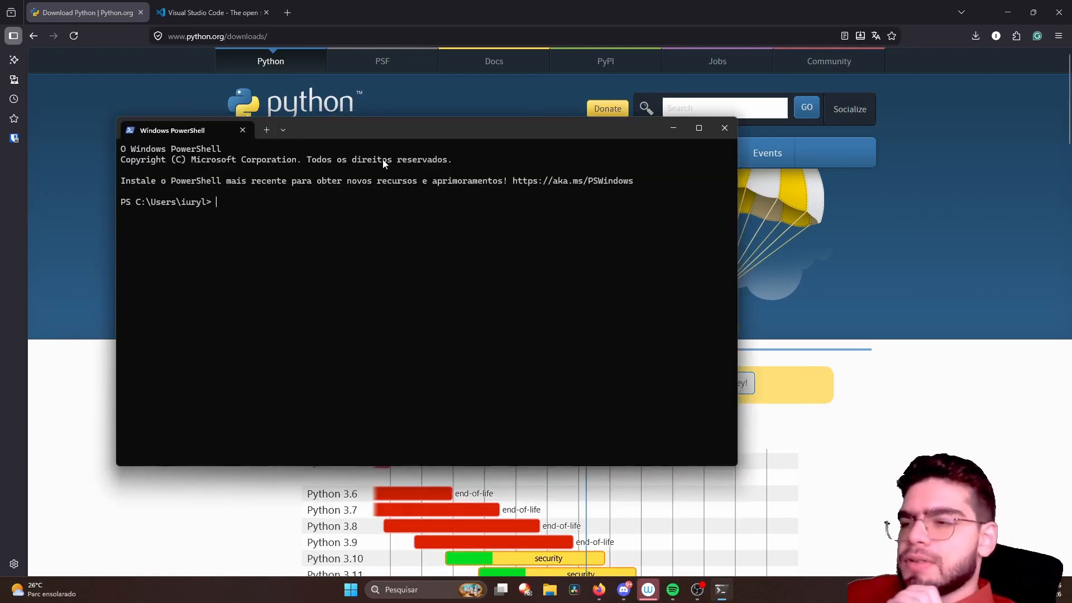
type("python")
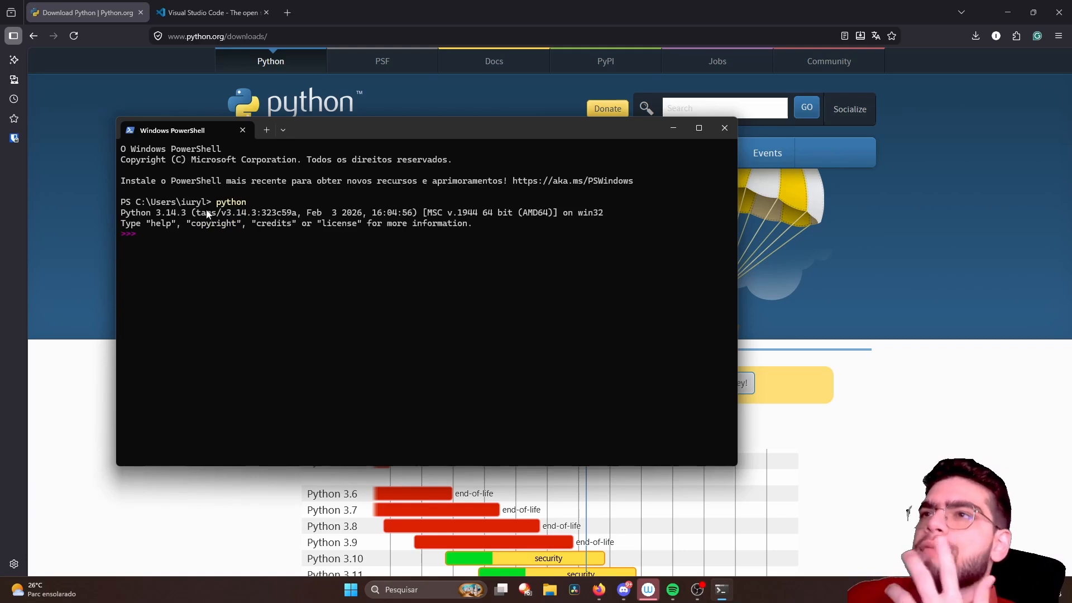
- Check the Python version shown in the interpreter's banner and evaluate 2 + 2 at its prompt
left_click_drag(127, 213, 190, 217)
left_click(196, 238)
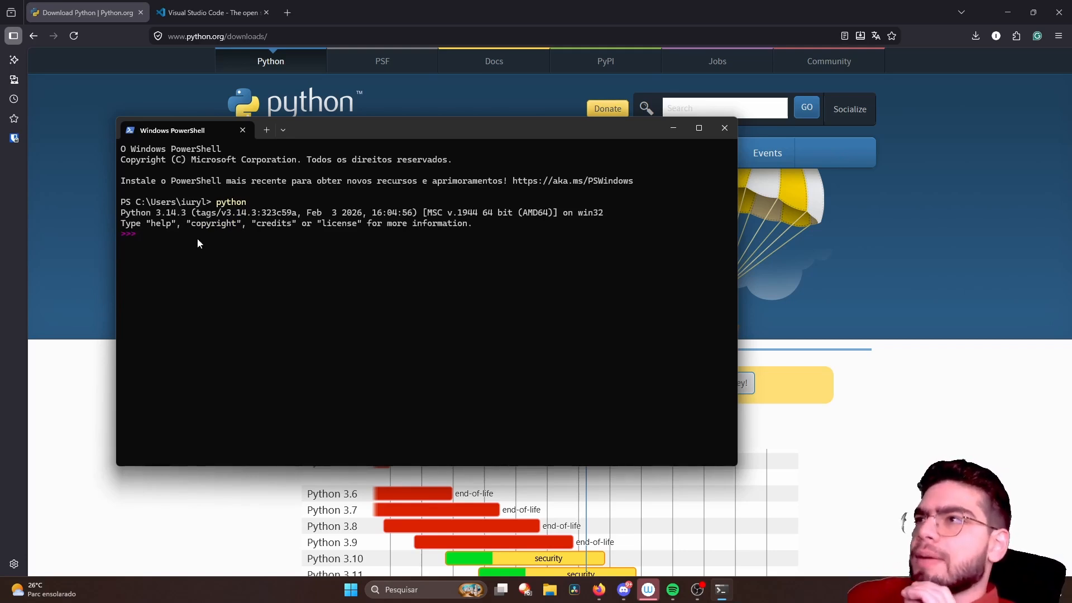
type("2 + 2")
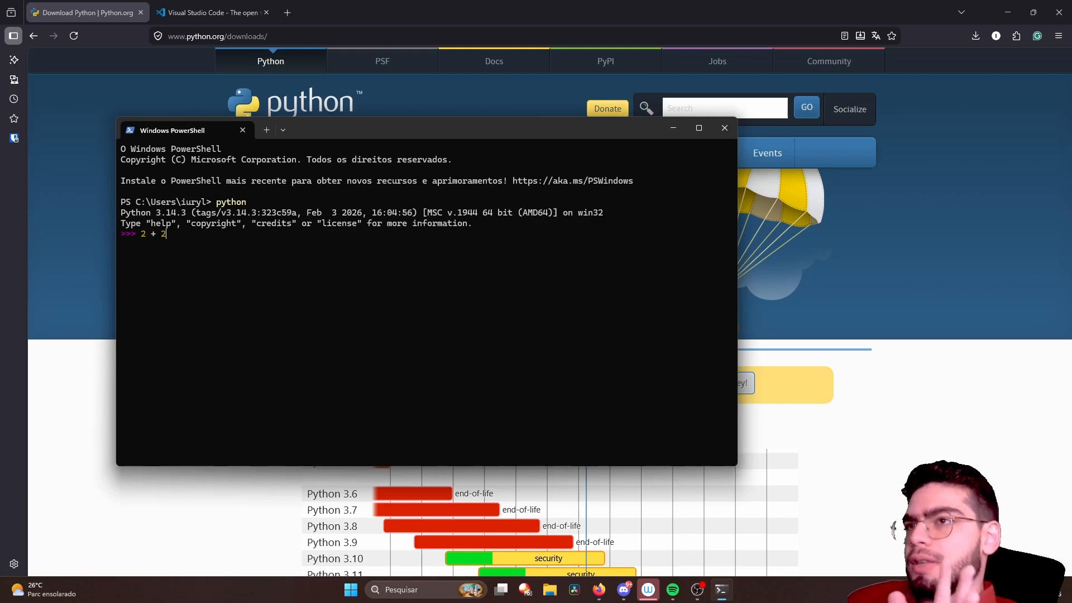
key("Return")
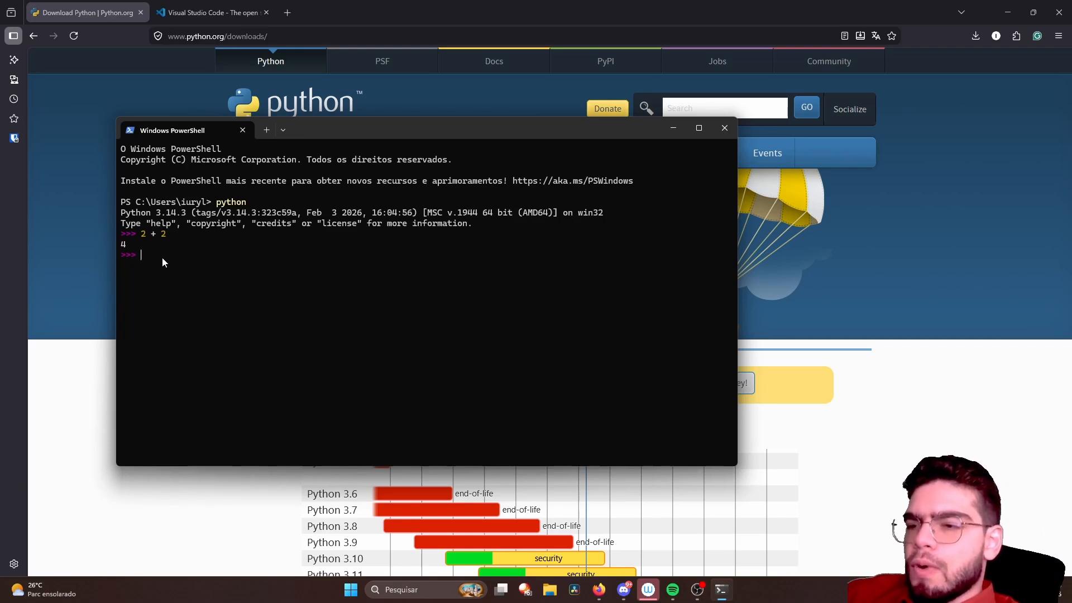
- Run print("Hello World!") at the Python prompt in PowerShell
type("pri")
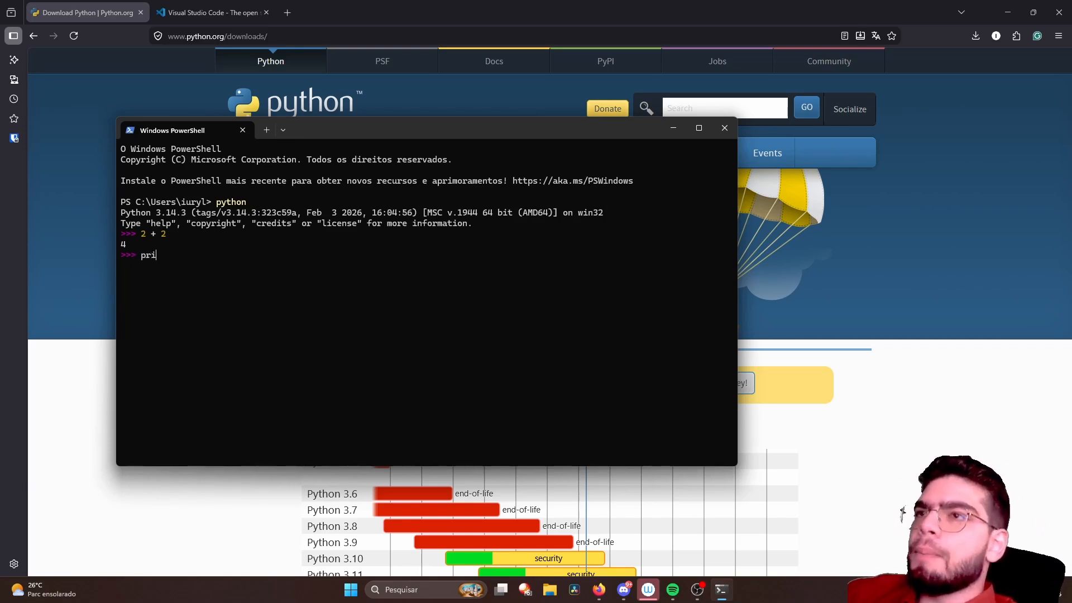
type("nt(")
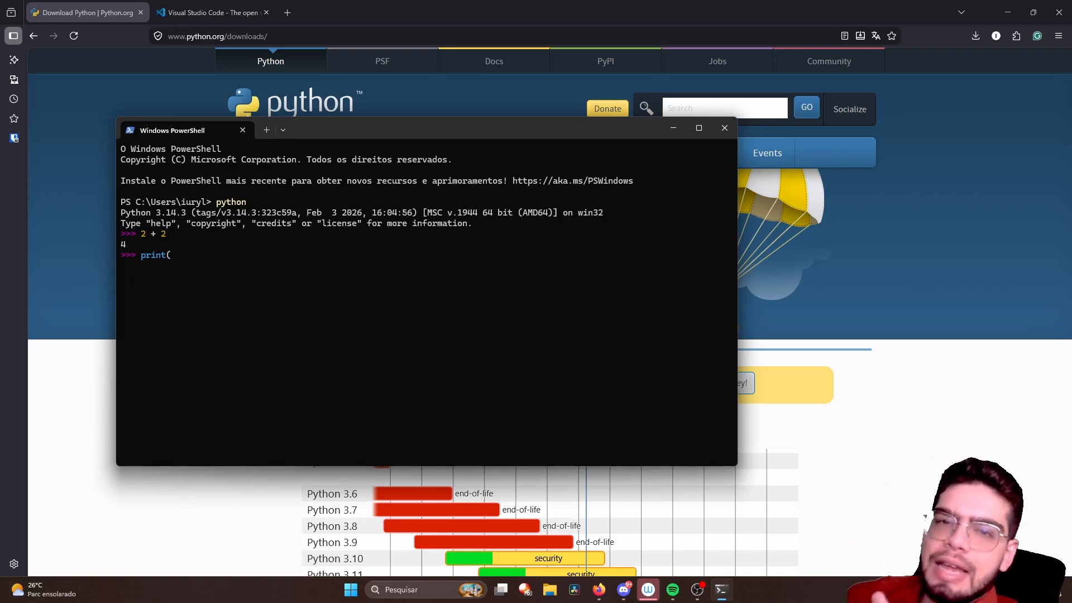
type("\"")
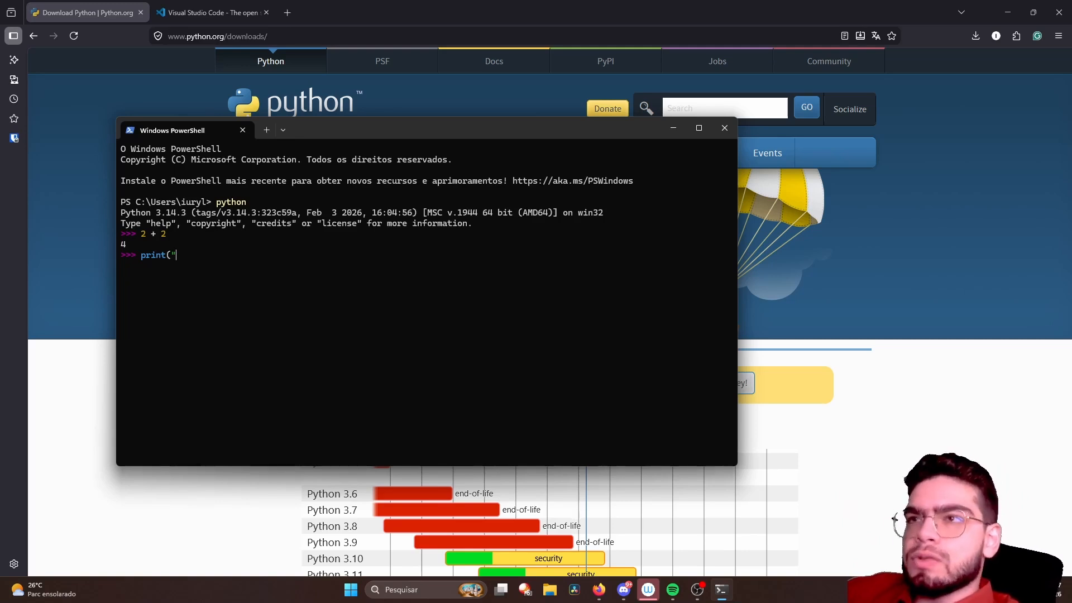
type("He")
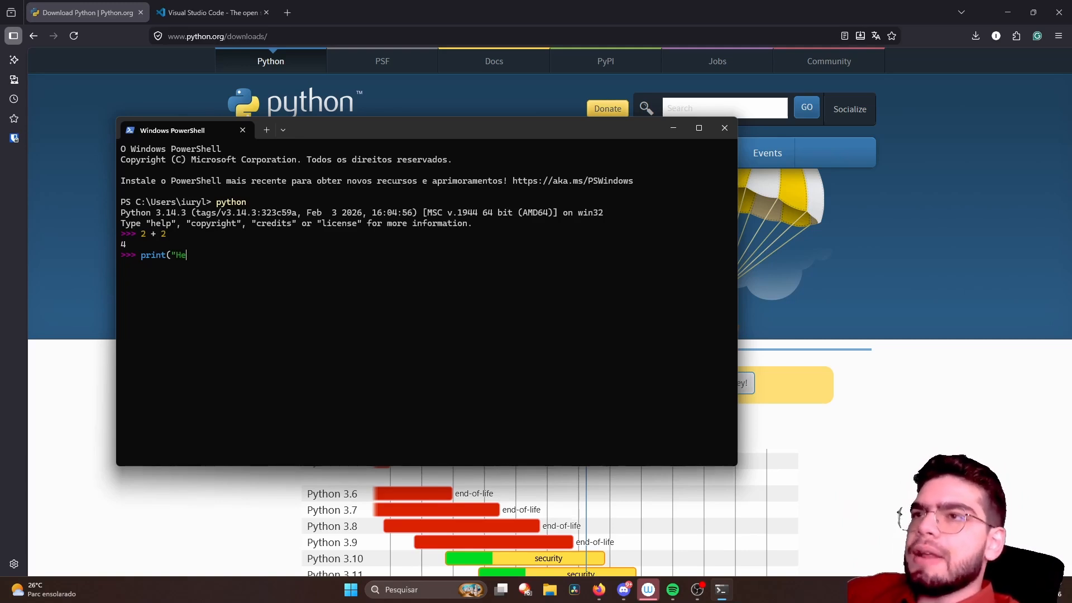
type("llo World")
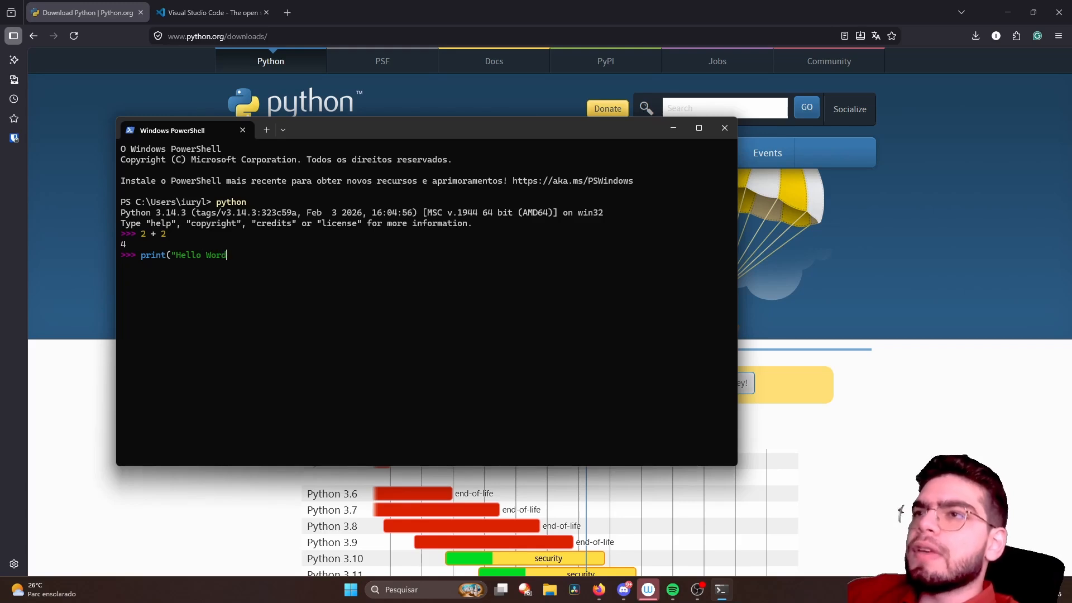
type("!\")")
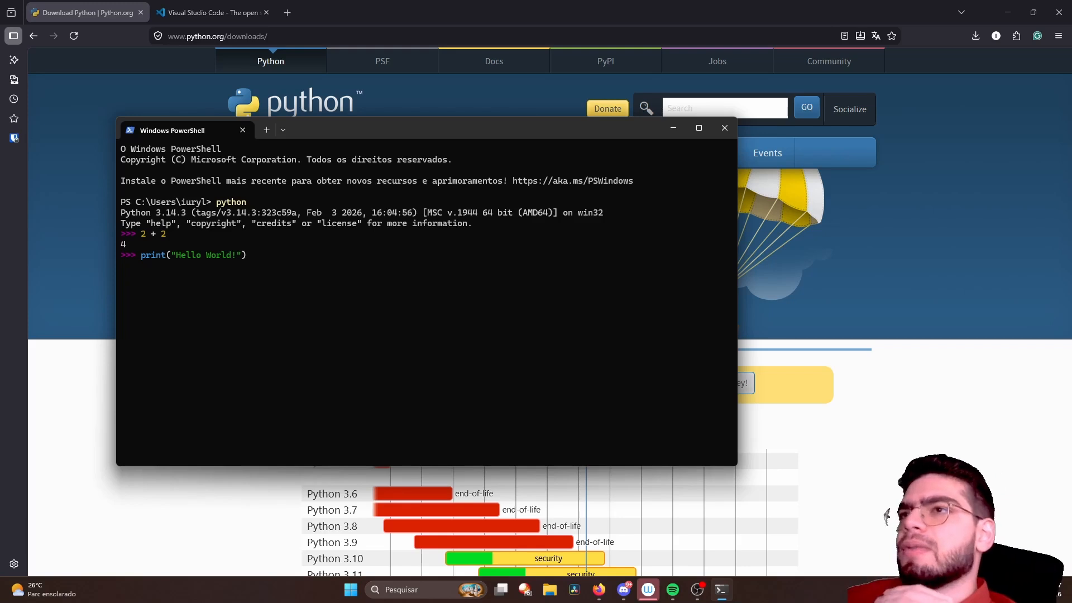
key("Return")
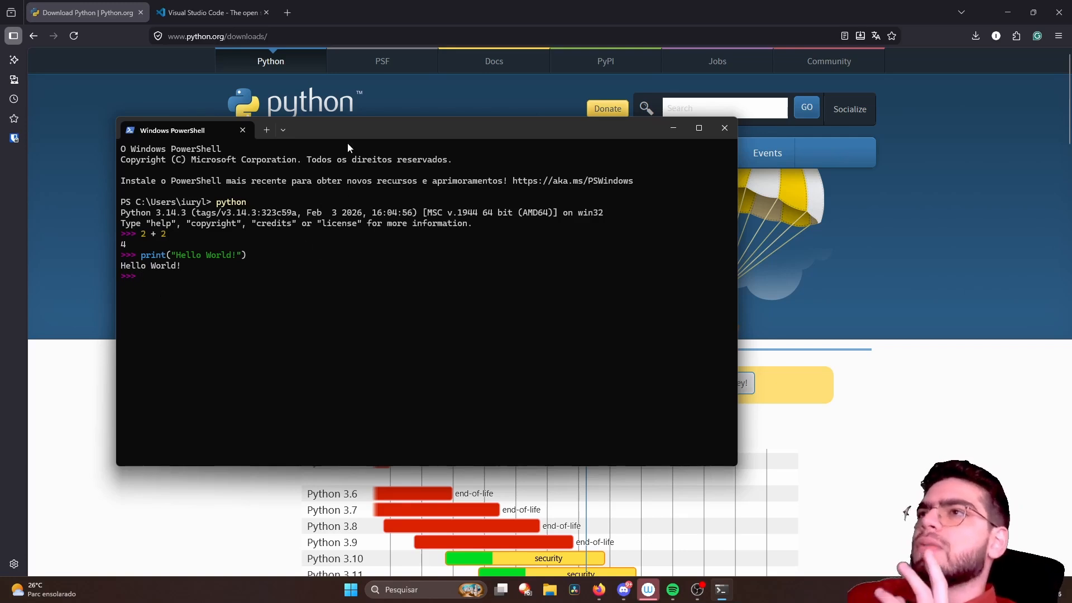
- Quit the interpreter with exit() to return to the PowerShell prompt, and open an Ubuntu session in the terminal
type("ex")
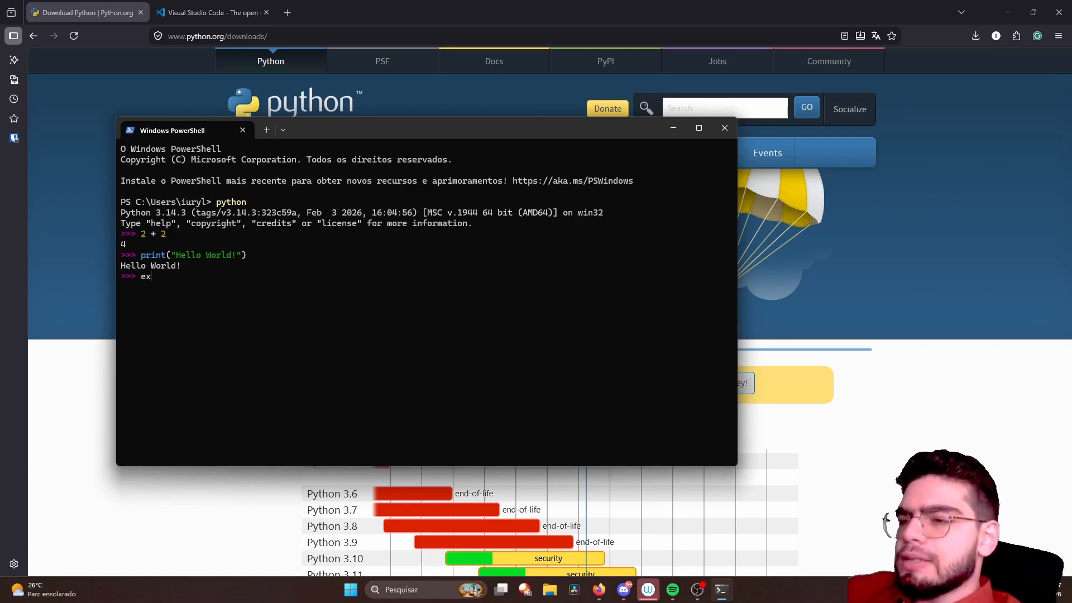
type("it()")
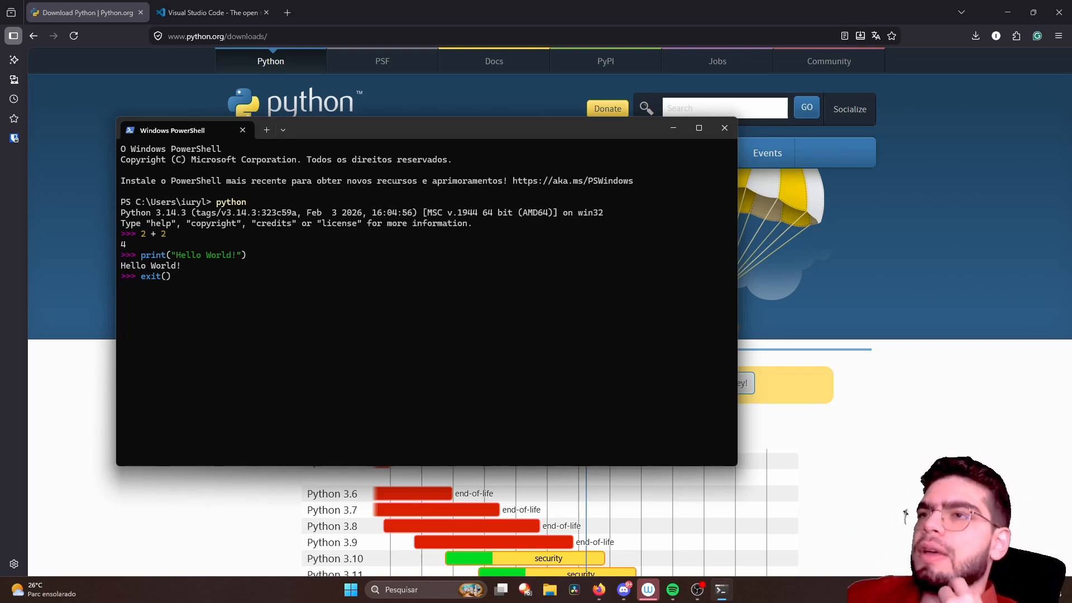
key("Return")
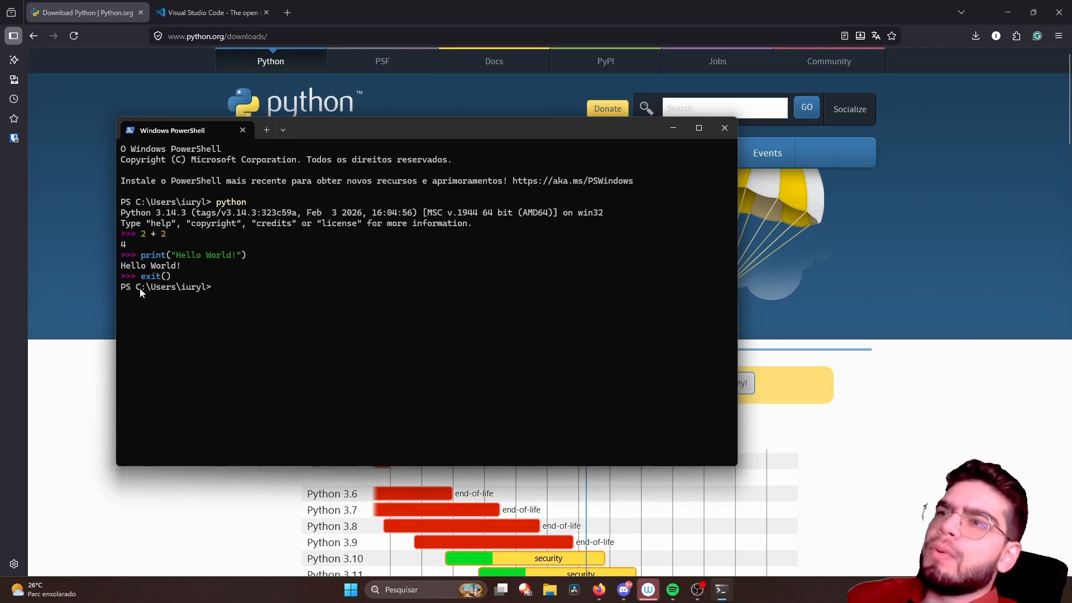
double_click(195, 288)
left_click(205, 291)
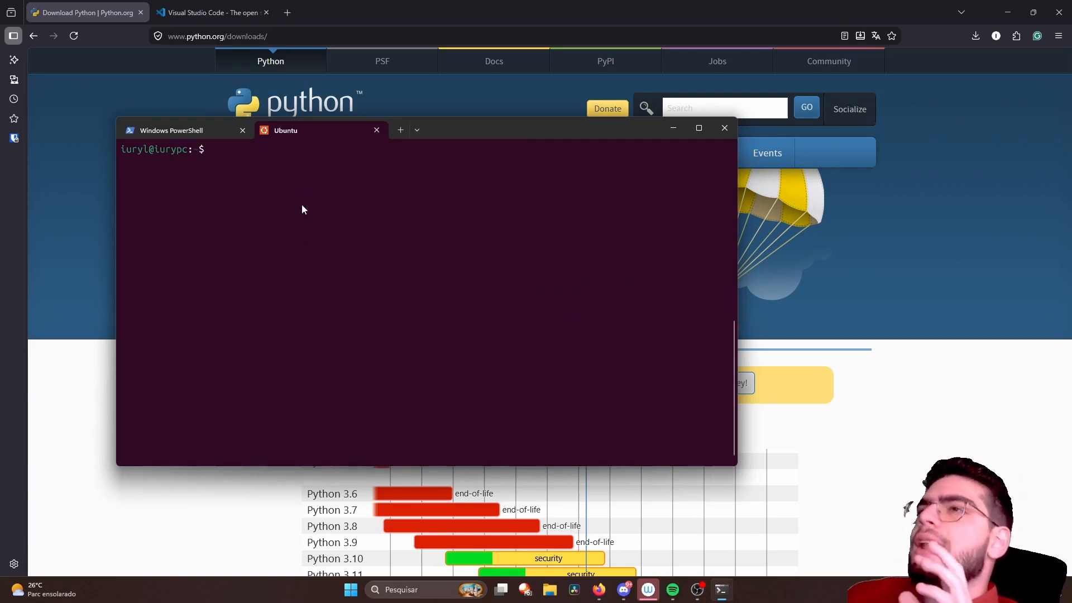
- Start the Windows Python interpreter from the Ubuntu shell with python.exe and check the platform named in its banner
left_click(196, 132)
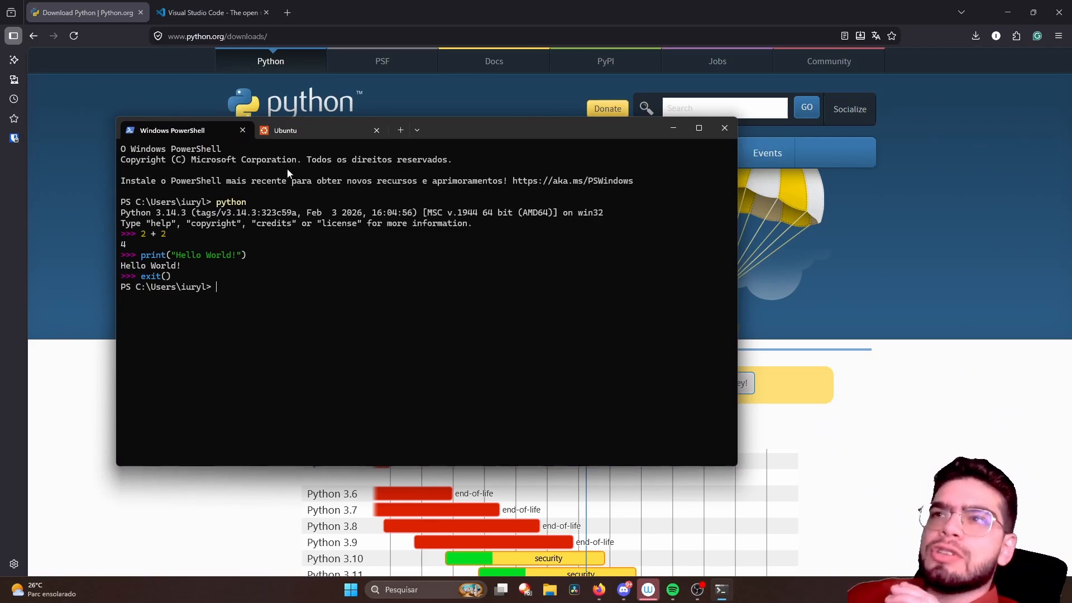
left_click(299, 129)
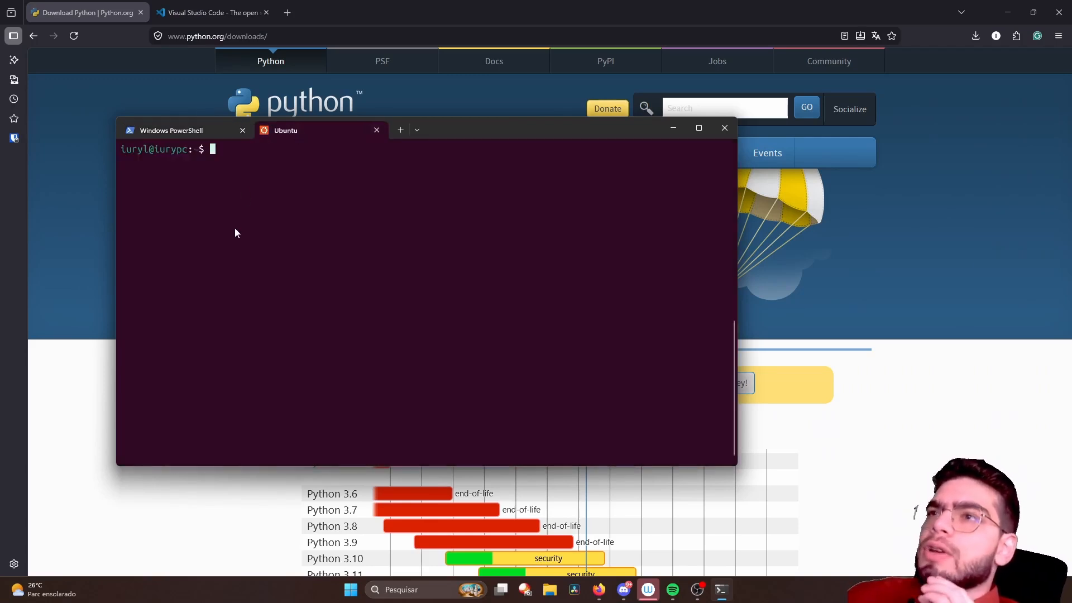
type("pyt")
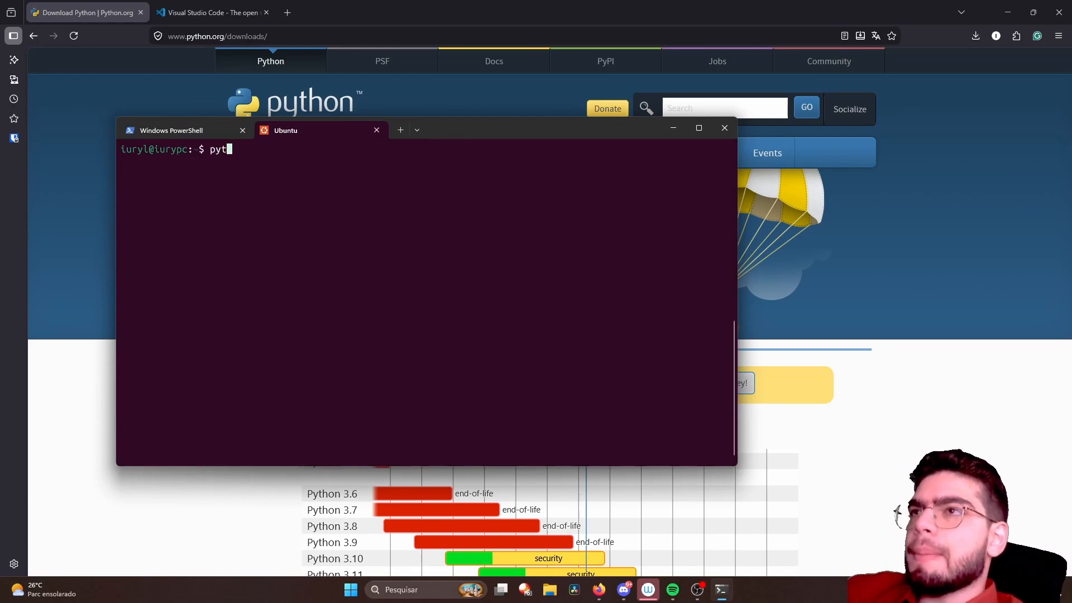
type("hon.exe")
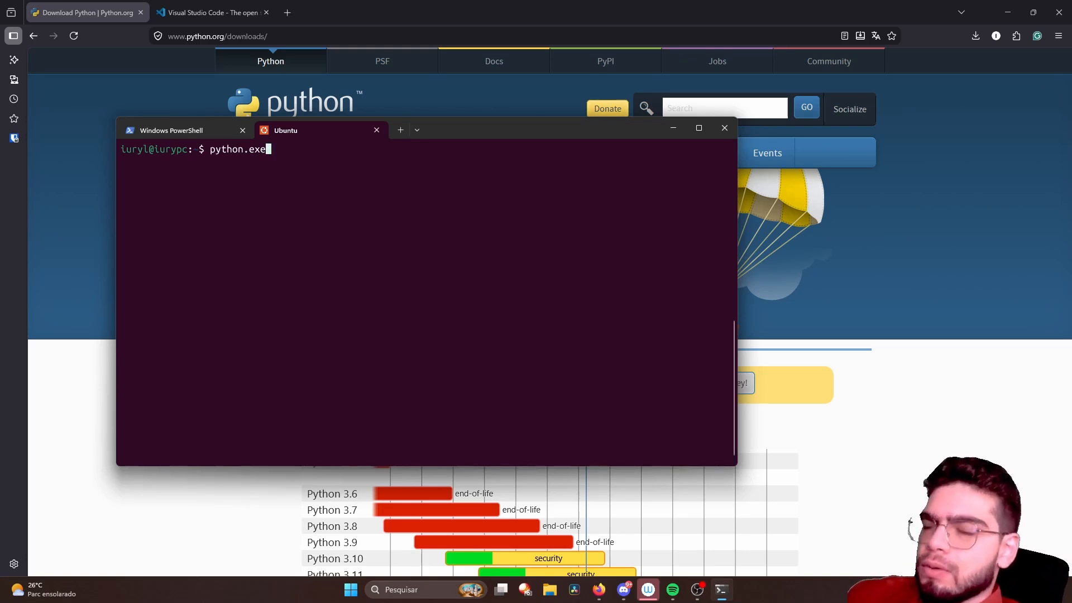
key("Return")
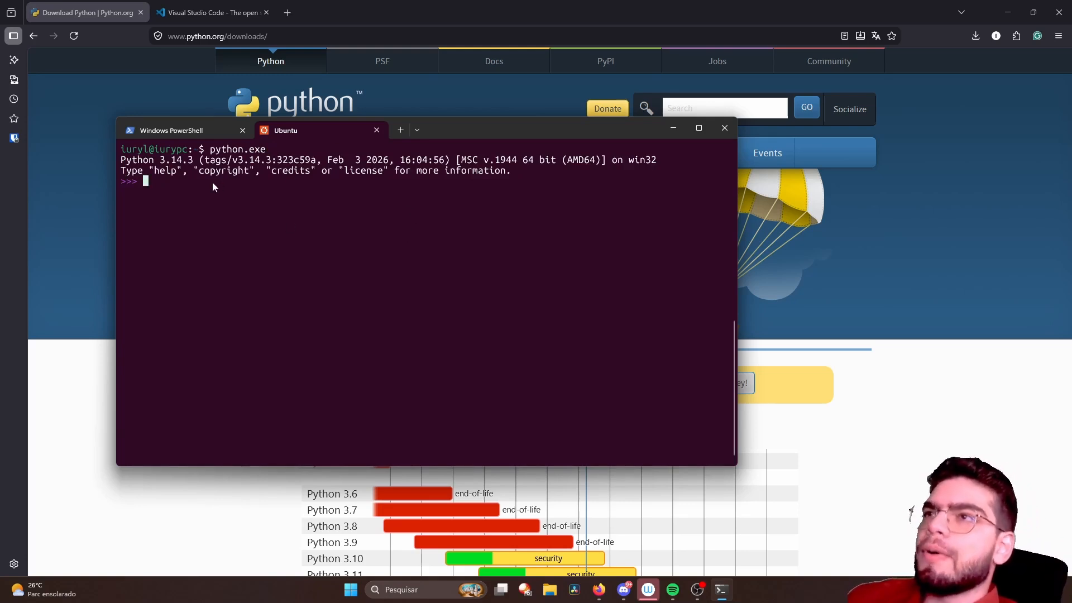
left_click_drag(613, 160, 658, 162)
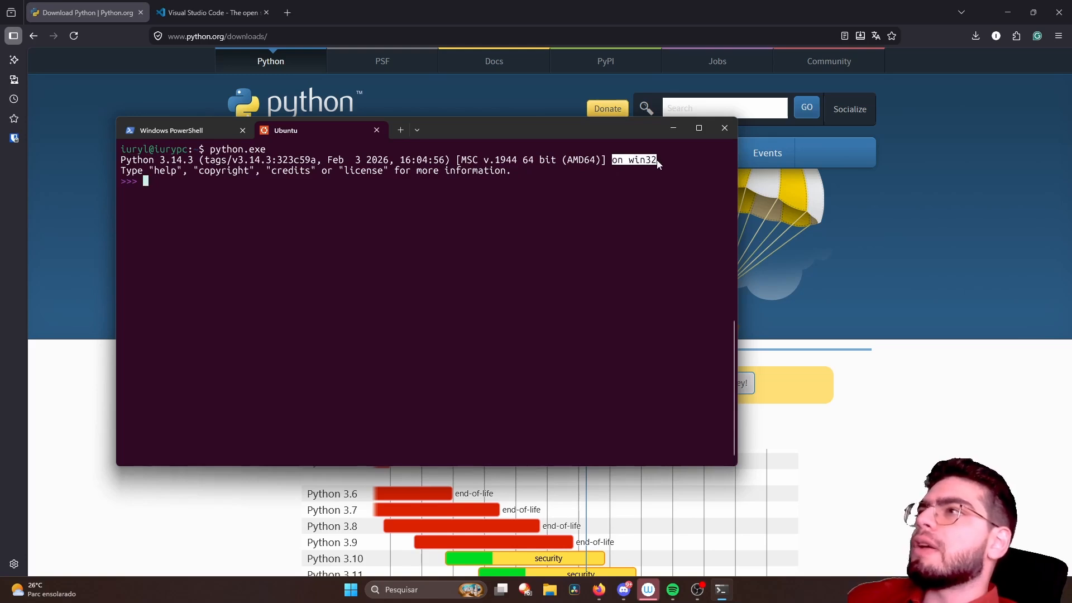
left_click(640, 167)
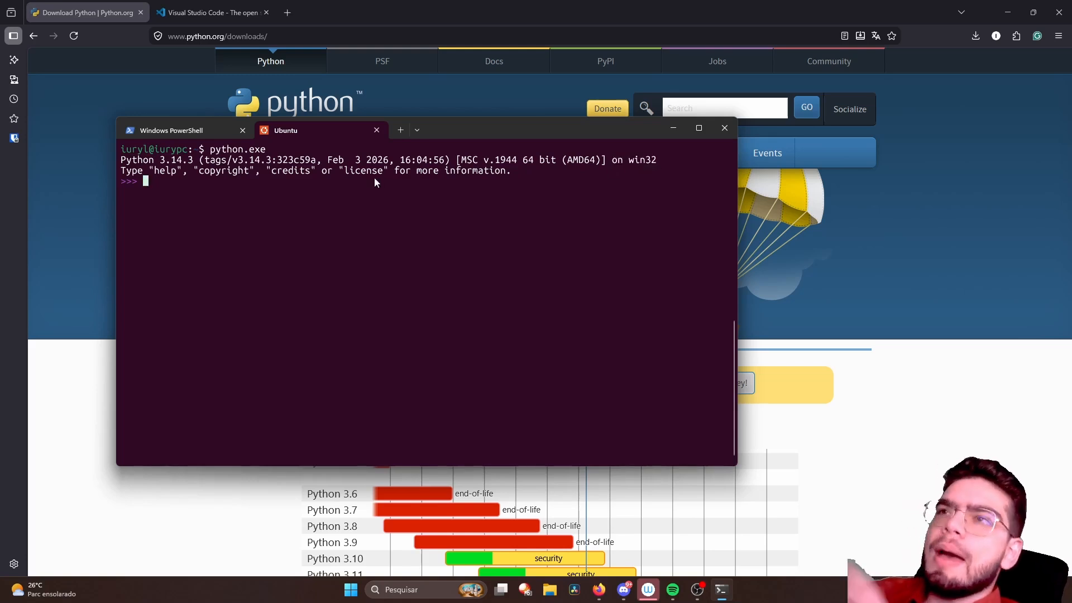
- Evaluate 2 + 2 in the python.exe interpreter and quit it with exit()
type("2 + 2")
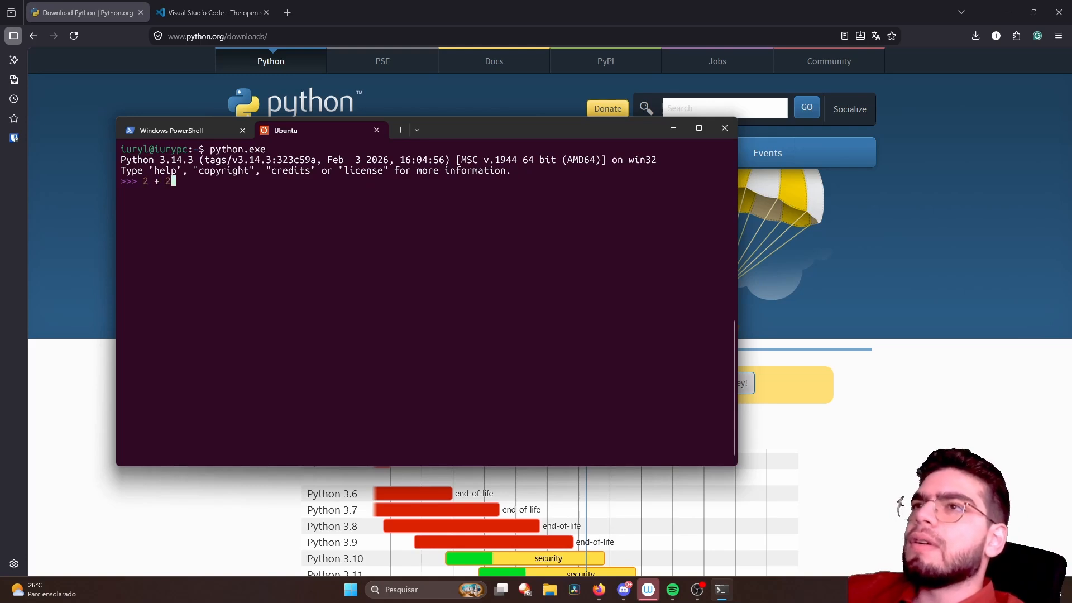
key("Return")
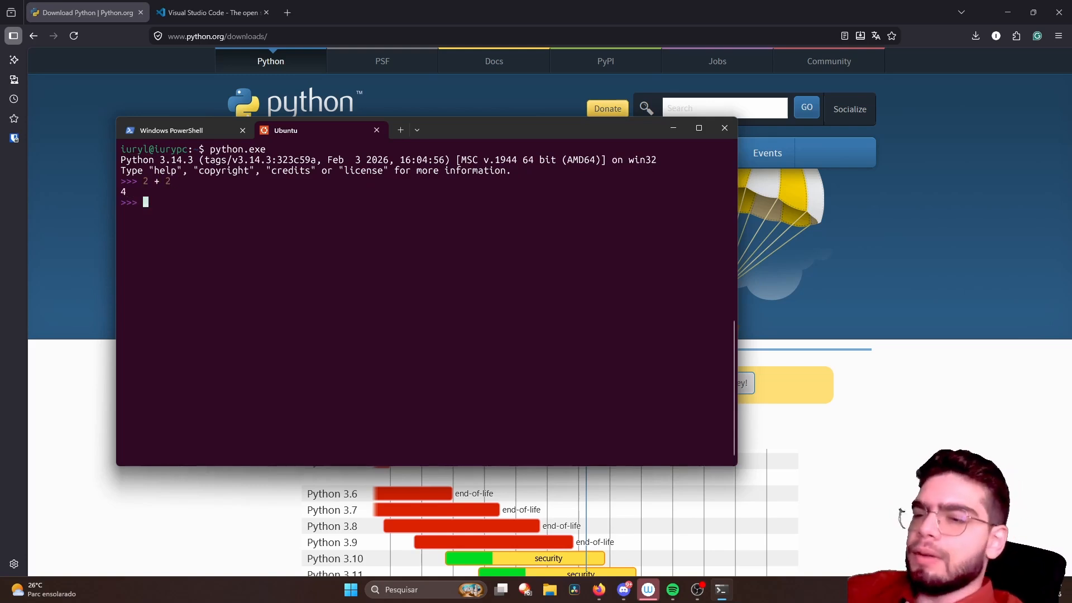
type("exit()")
key("Return")
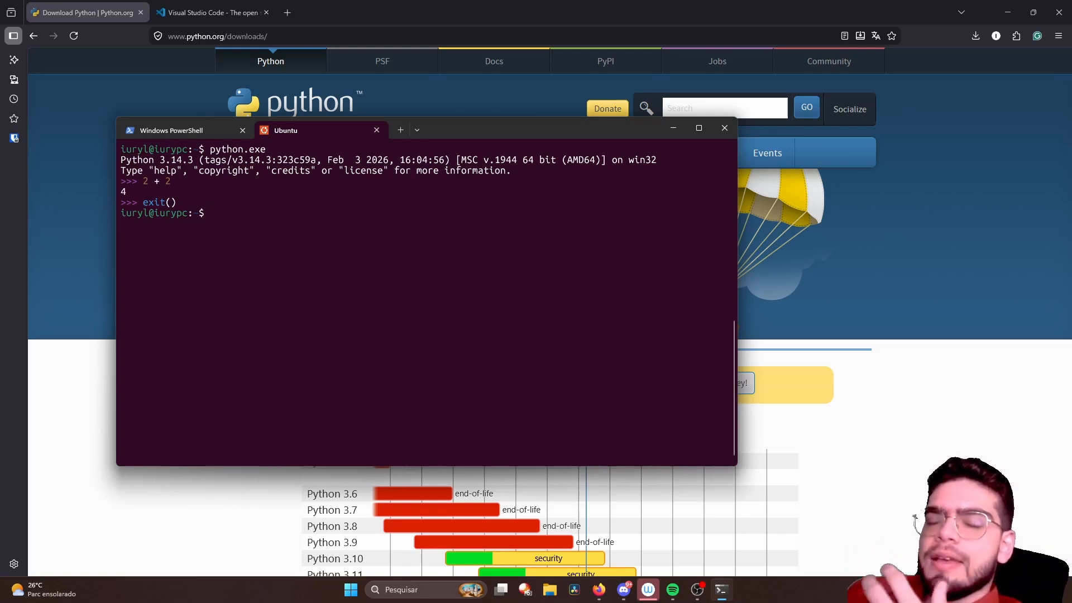
- Clear the Ubuntu terminal and start the Linux Python interpreter with python3
key("ctrl+l")
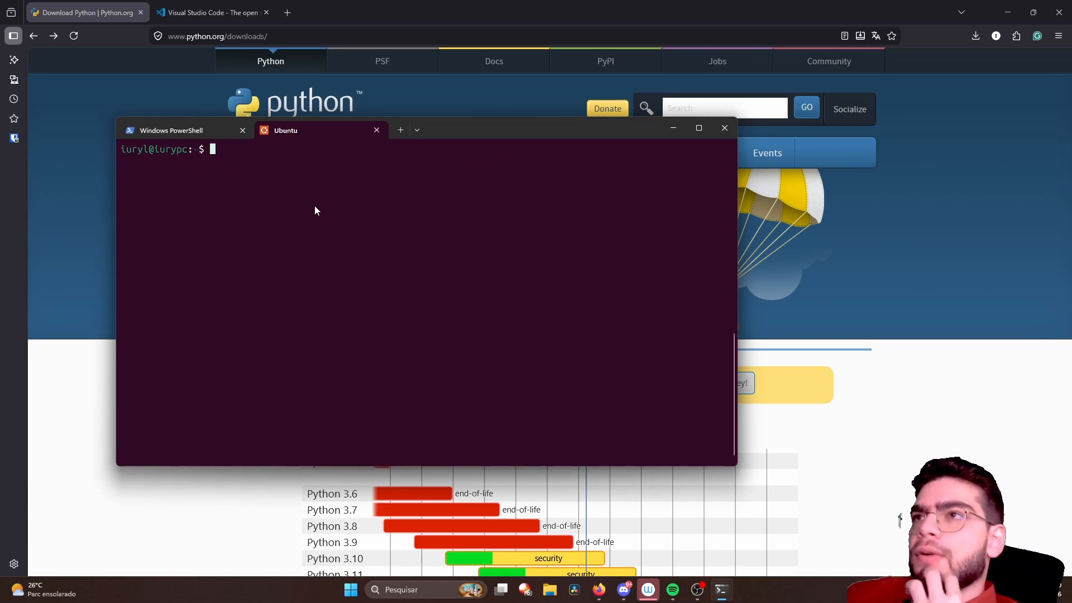
left_click_drag(443, 129, 470, 167)
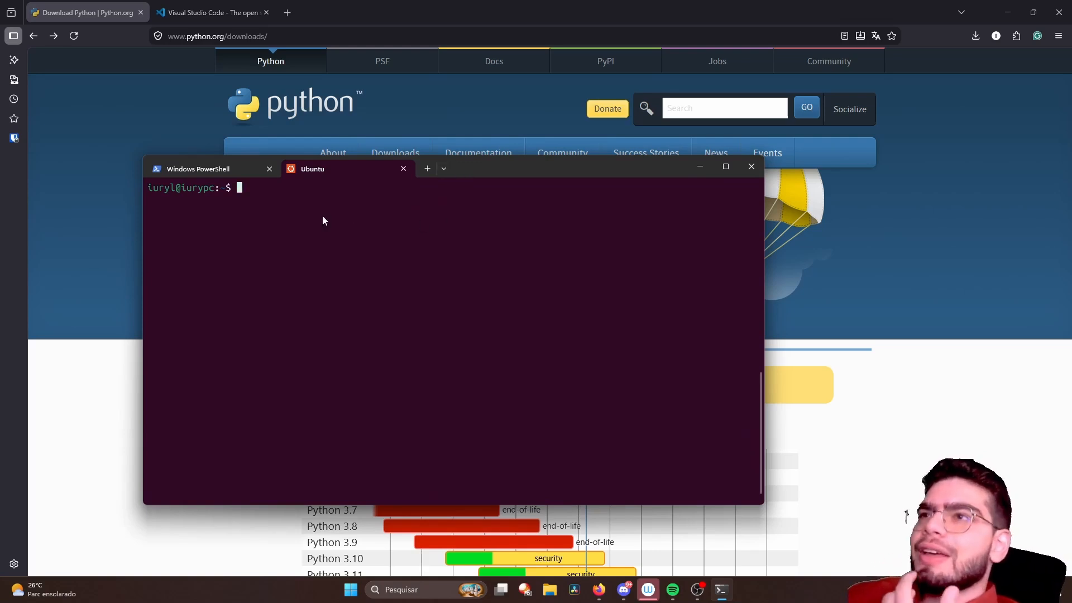
type("py")
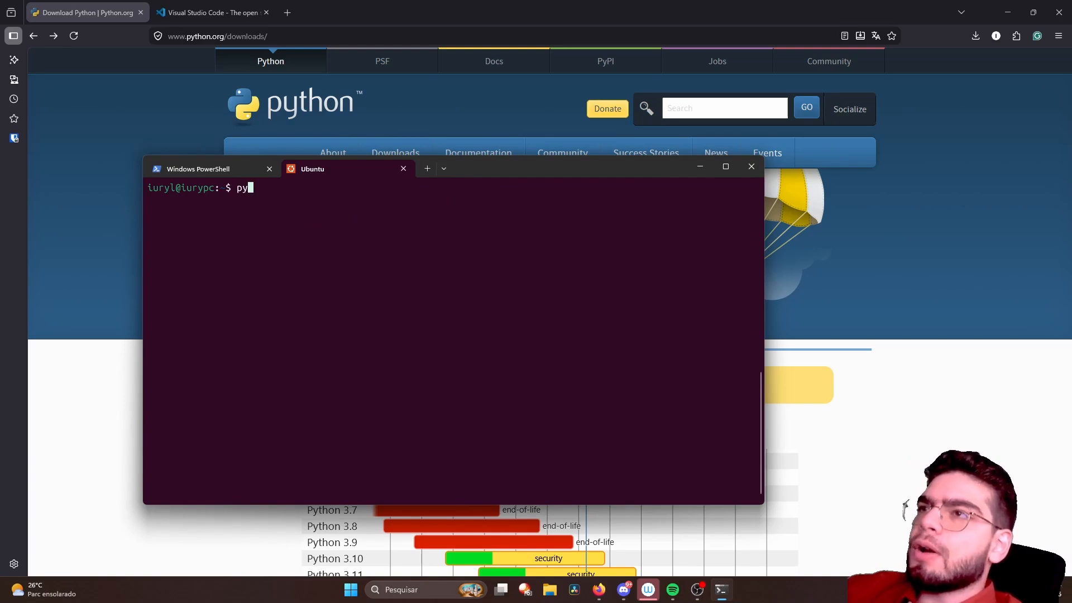
type("thon")
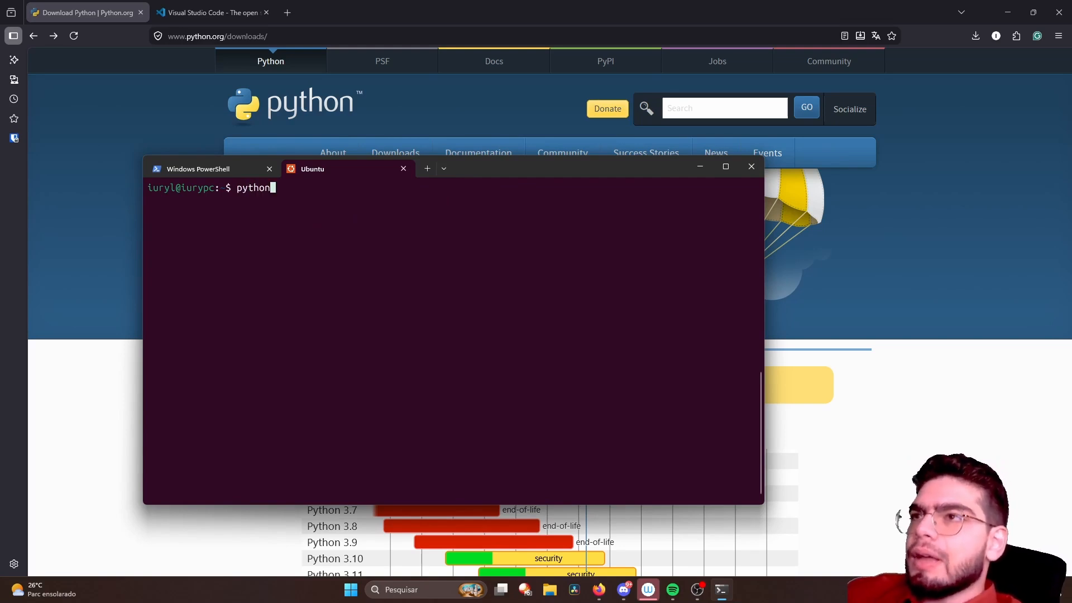
type("3")
key("Return")
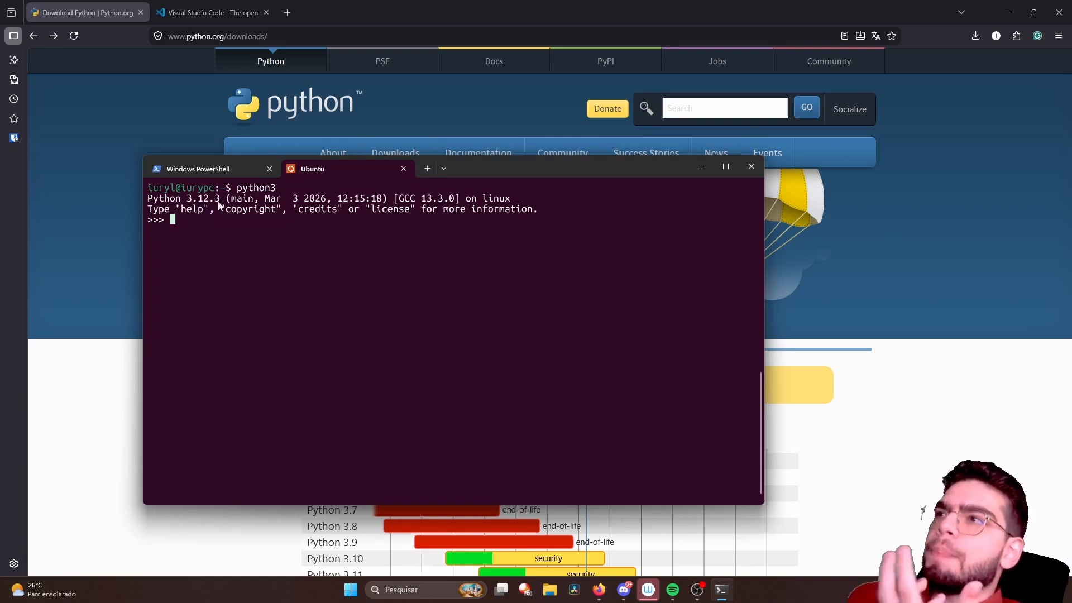
- Check the platform and Python version in the python3 banner
double_click(489, 200)
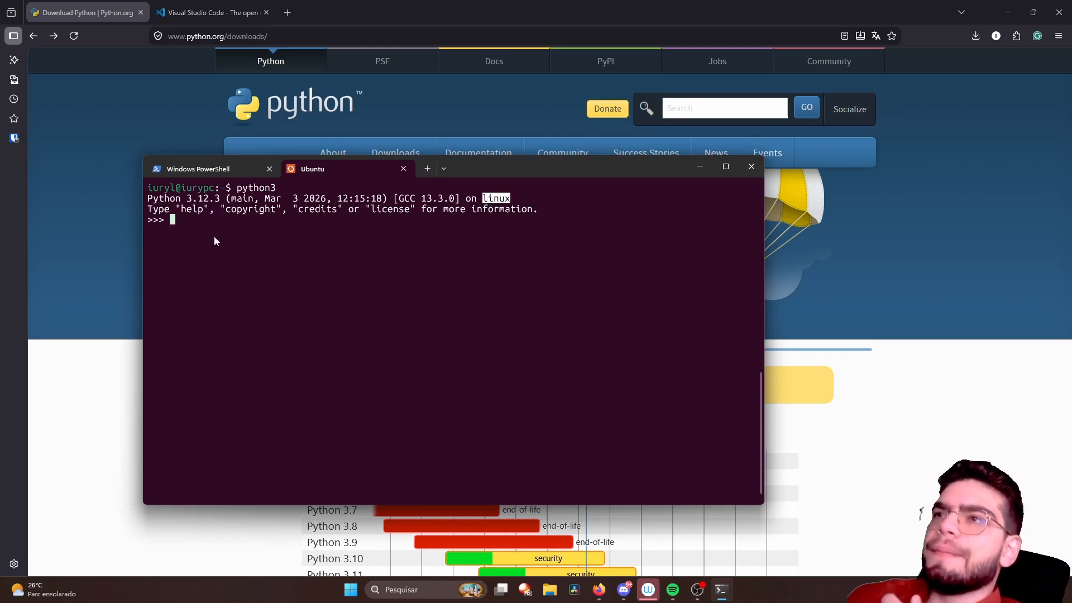
left_click_drag(189, 199, 222, 200)
left_click(252, 293)
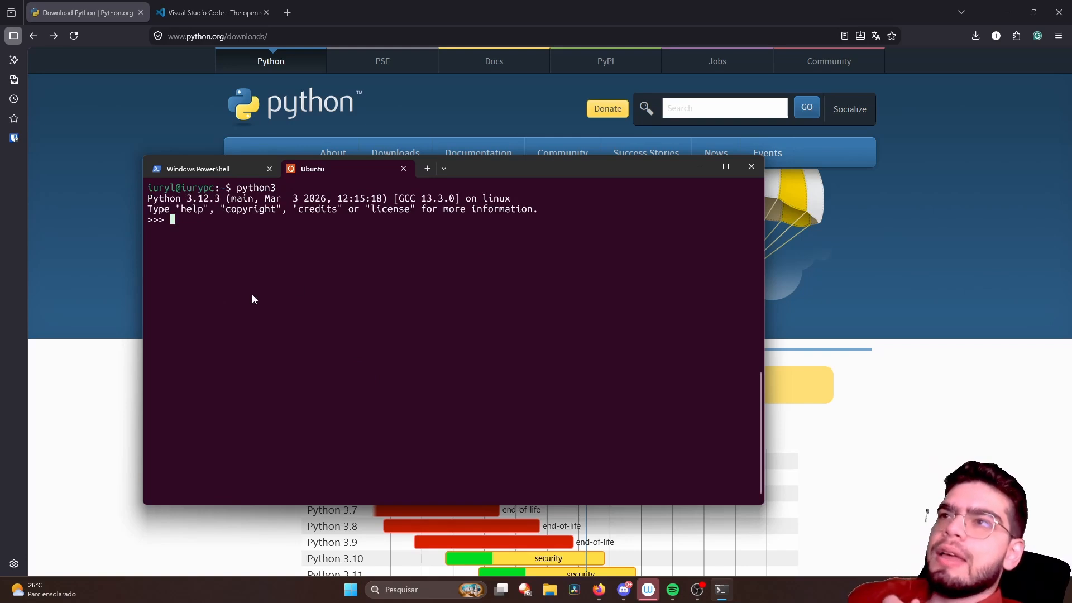
- Compare the Python sessions in Windows PowerShell and Ubuntu, ending on the Ubuntu python3 prompt
left_click(209, 171)
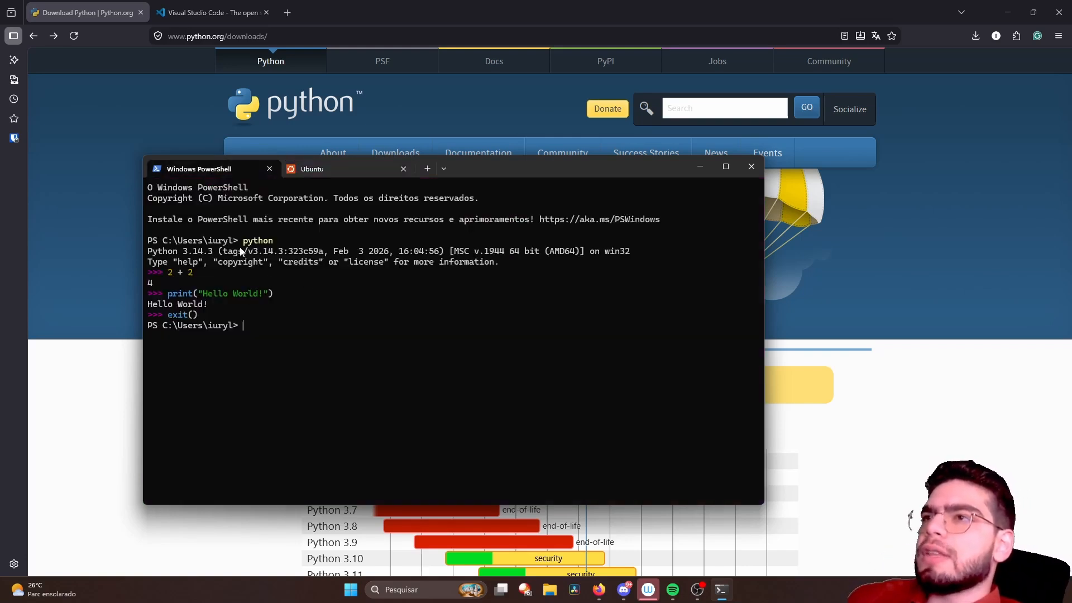
left_click(323, 157)
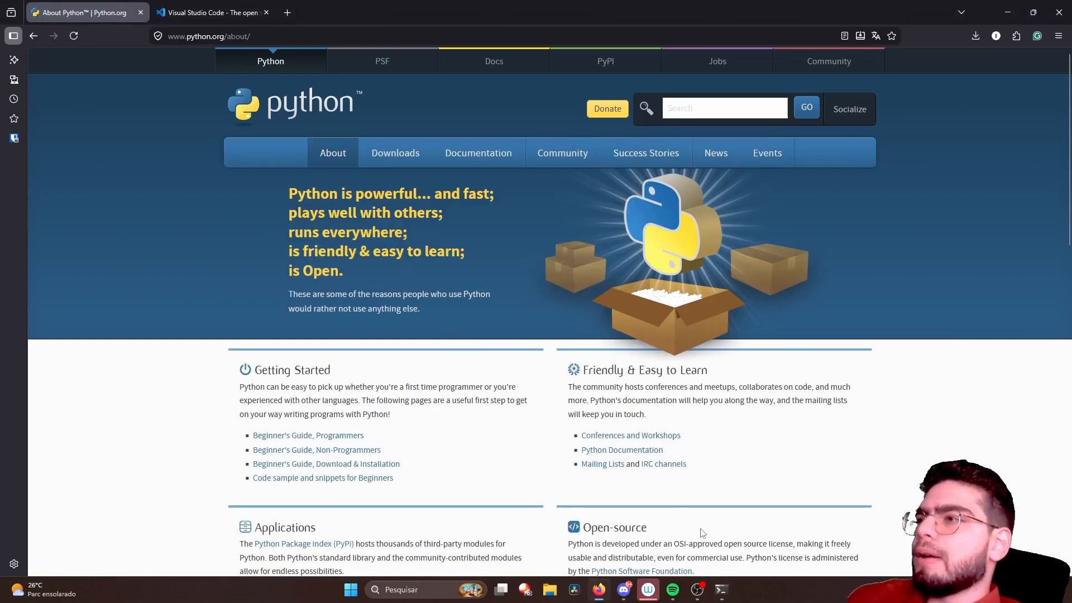
left_click(721, 590)
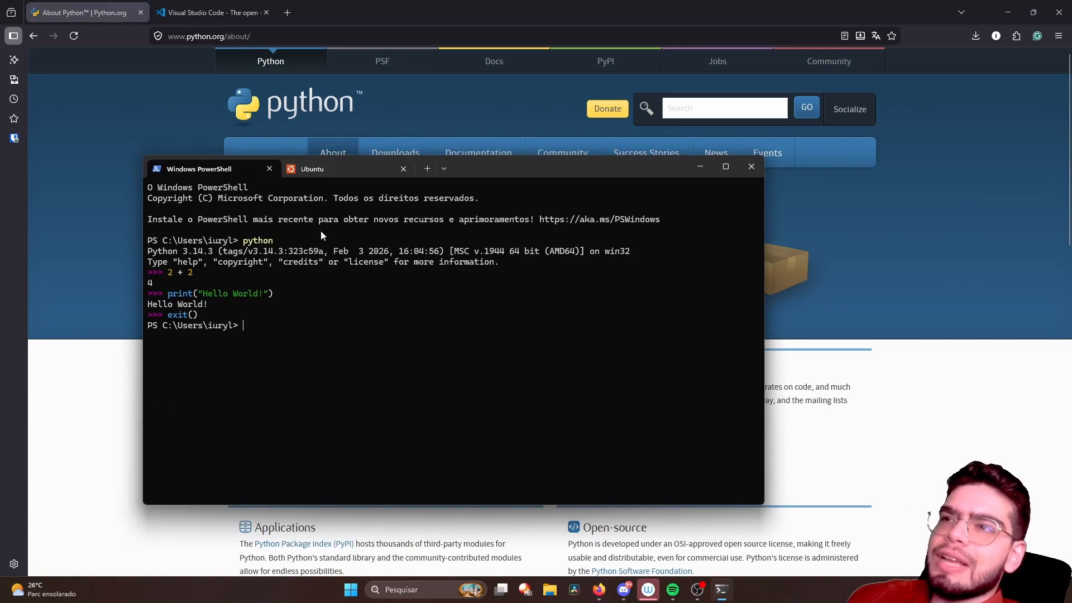
left_click(301, 170)
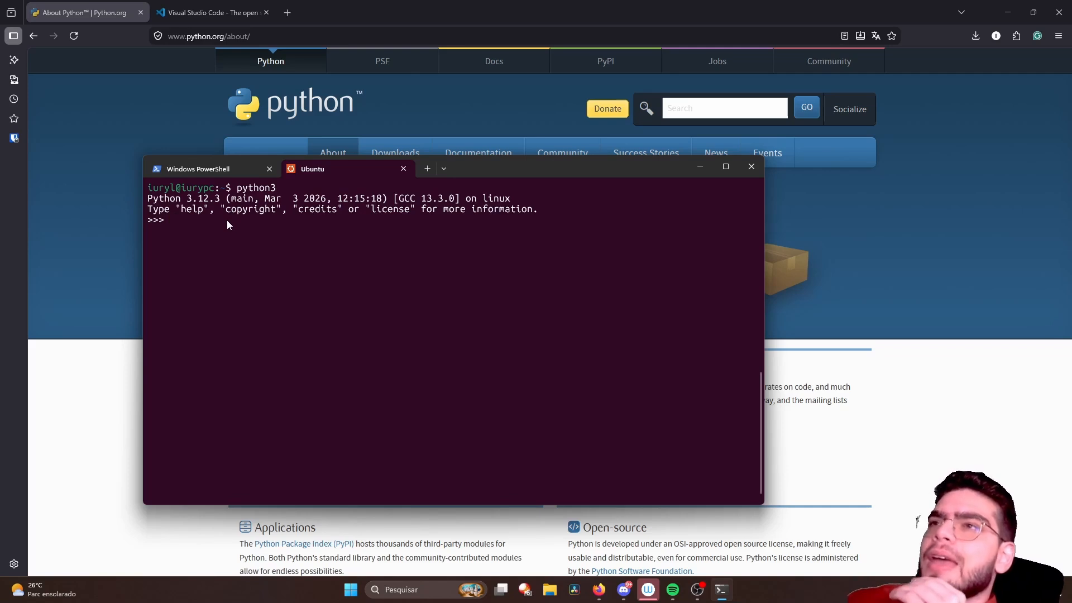
left_click(196, 171)
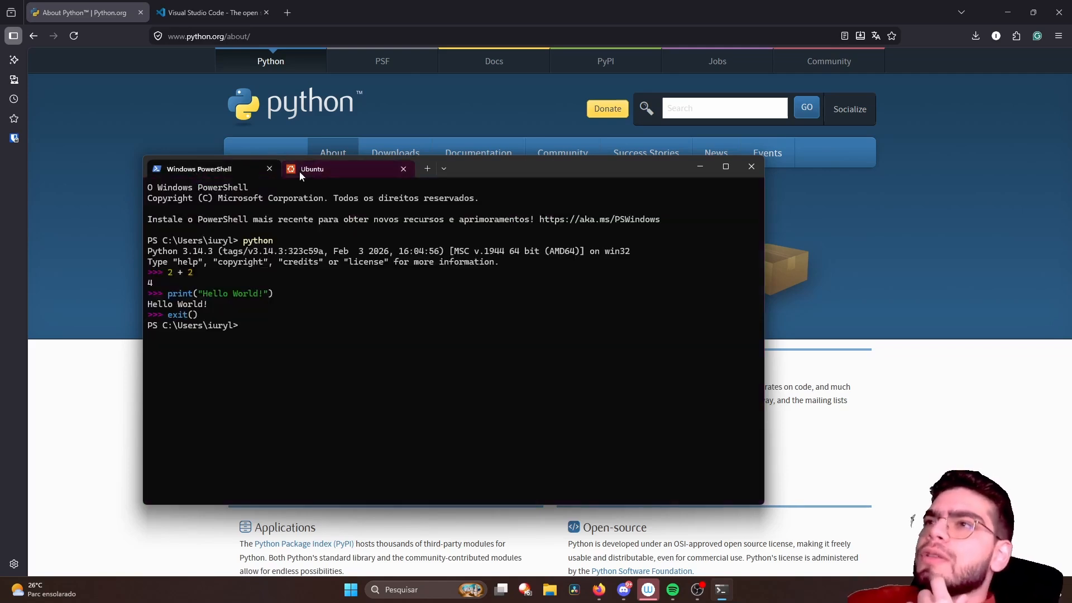
left_click(300, 171)
left_click(222, 170)
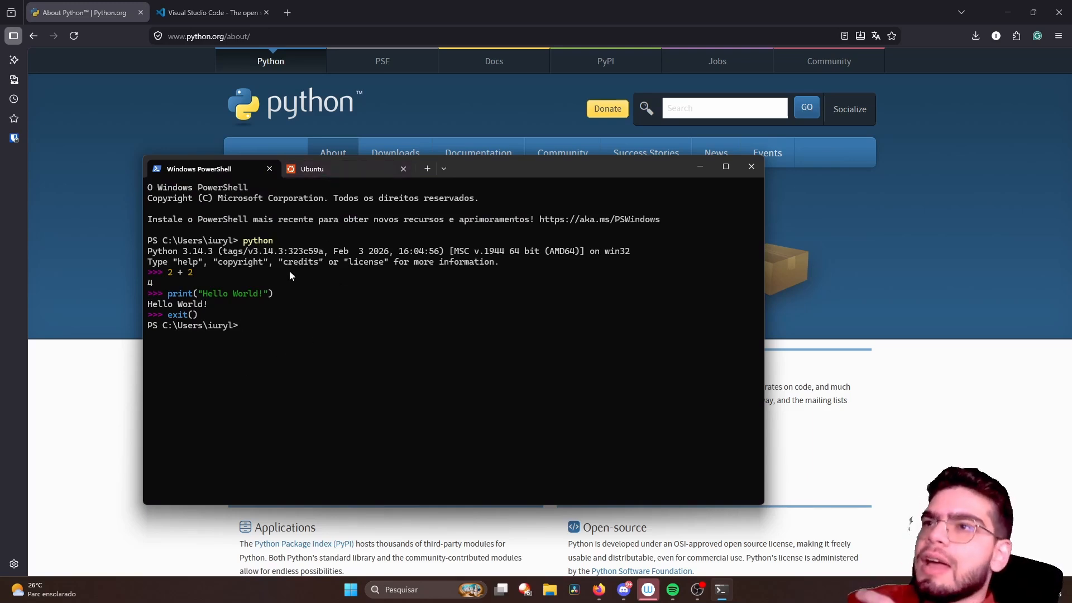
left_click(324, 171)
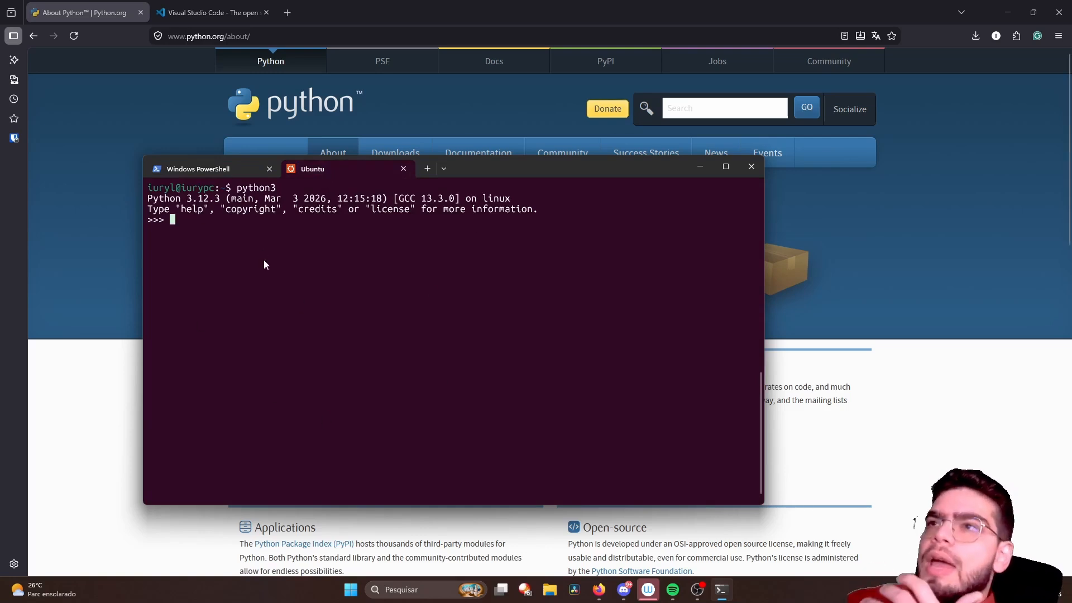
- Compare the python command and version banner in PowerShell with the python3 command and version banner in Ubuntu
left_click_drag(234, 188, 299, 193)
left_click(270, 242)
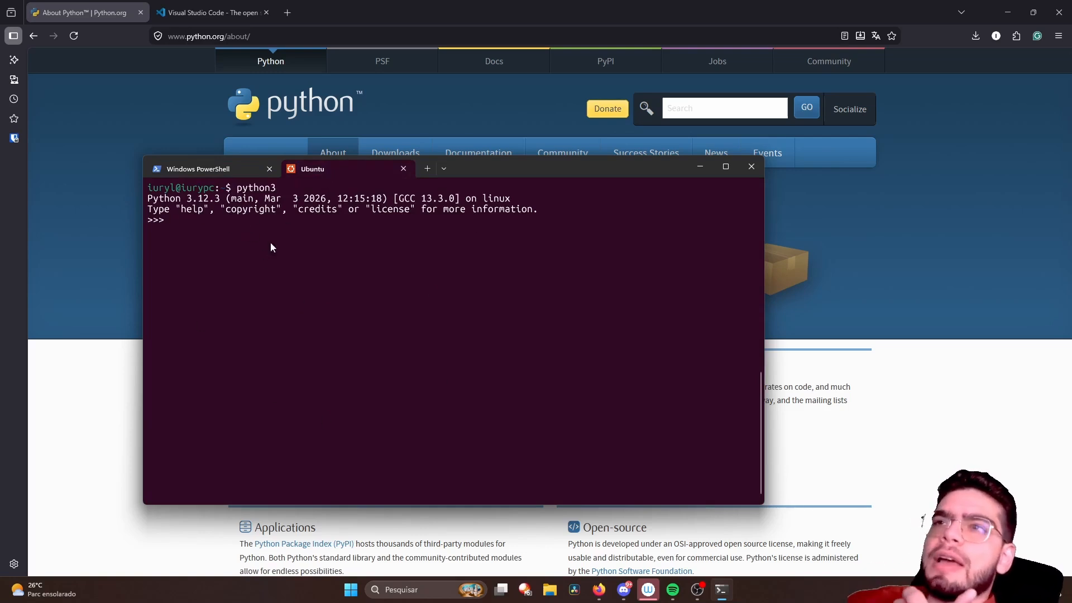
left_click(220, 171)
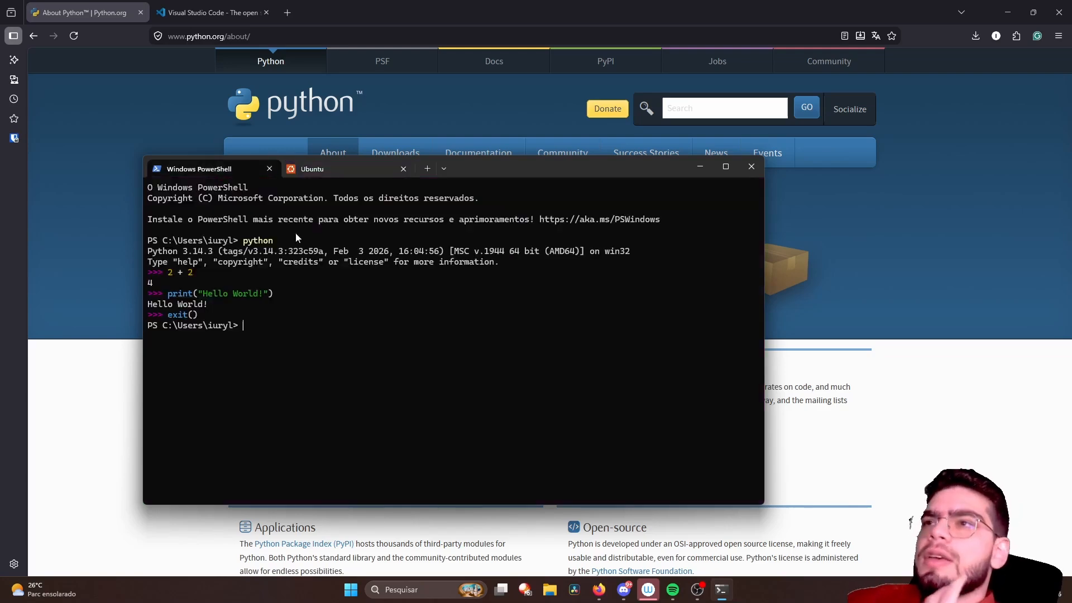
left_click_drag(519, 162, 571, 174)
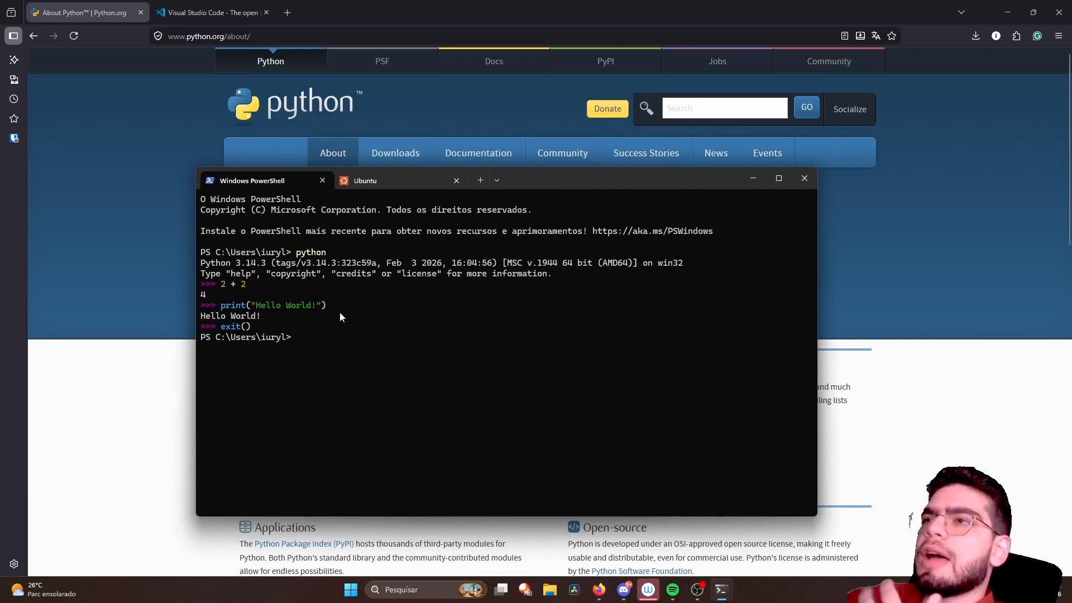
left_click(363, 187)
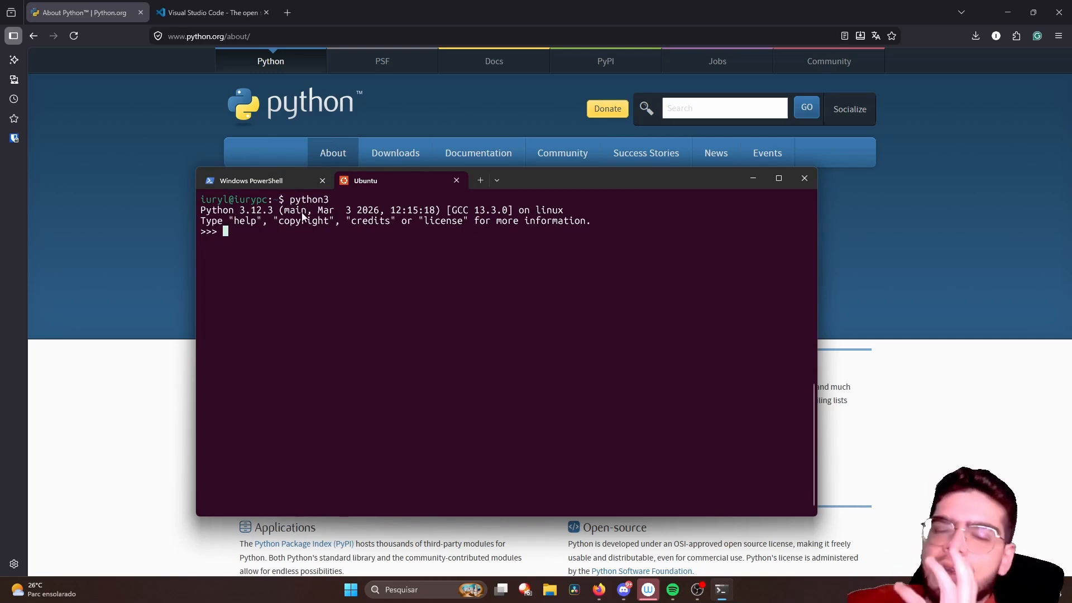
left_click(251, 180)
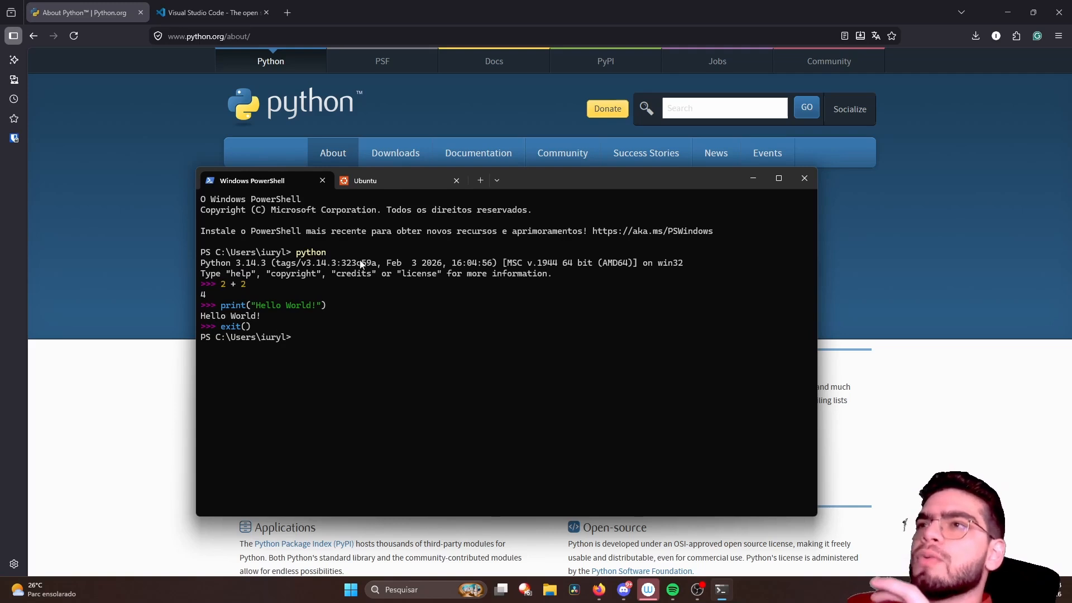
left_click(364, 184)
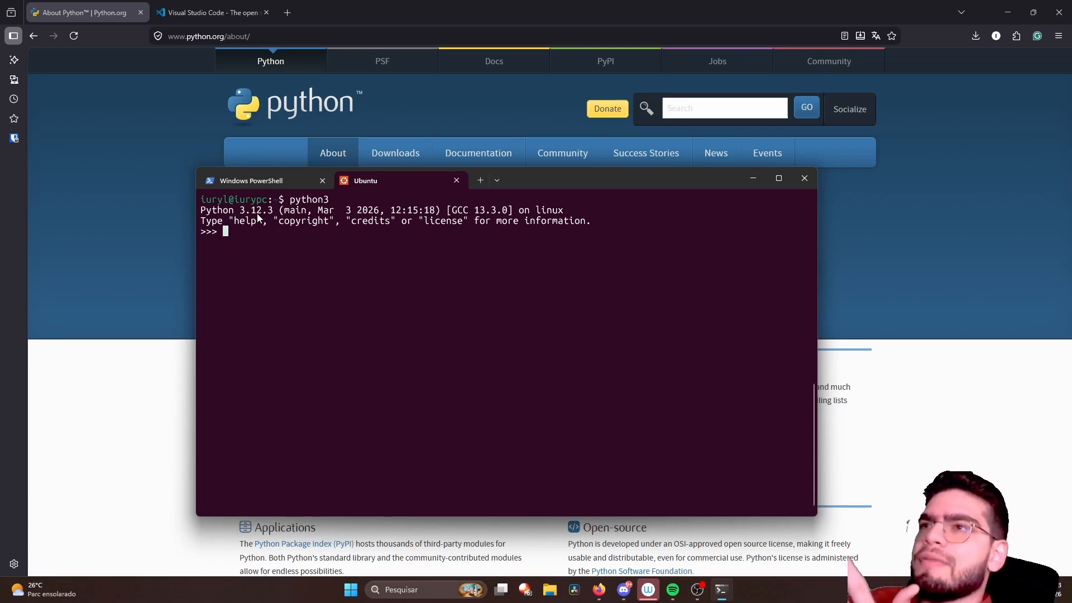
left_click(269, 186)
left_click(349, 184)
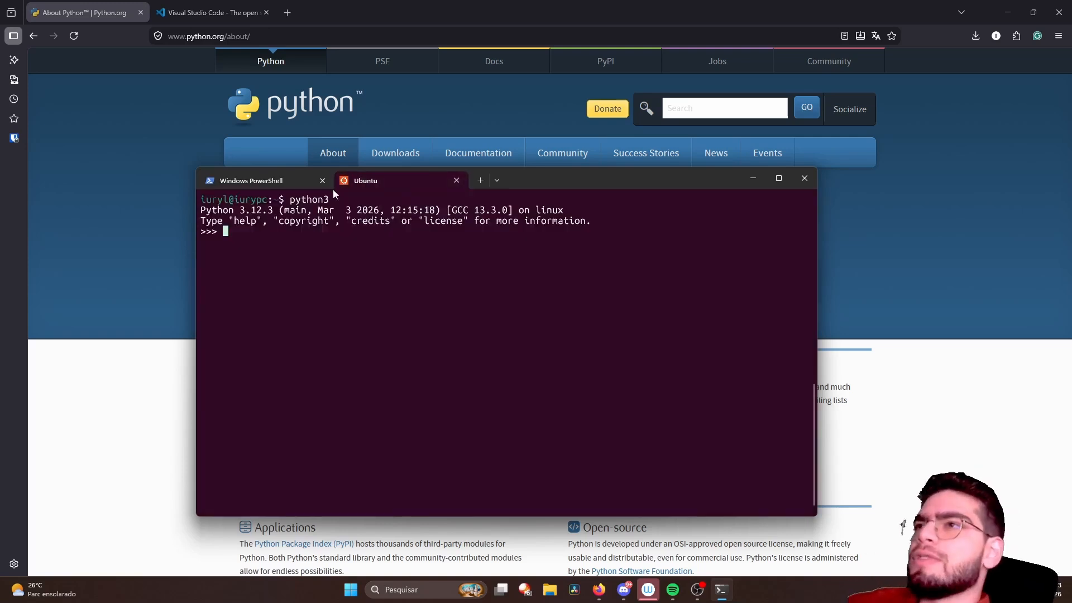
left_click(324, 184)
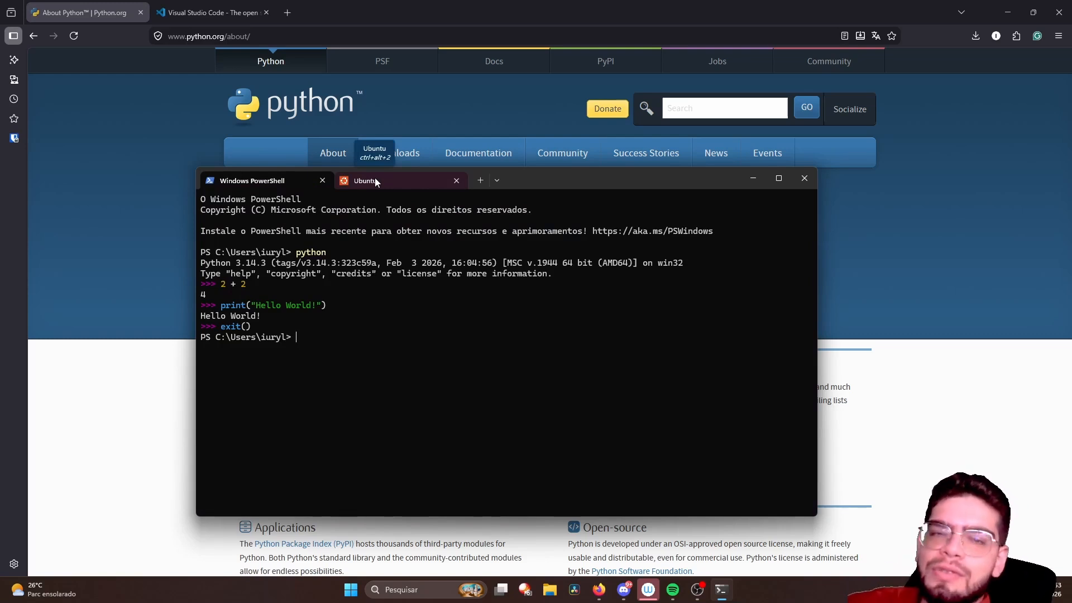
- Quit the Ubuntu python3 interpreter with exit() and minimize the terminal window
left_click(375, 182)
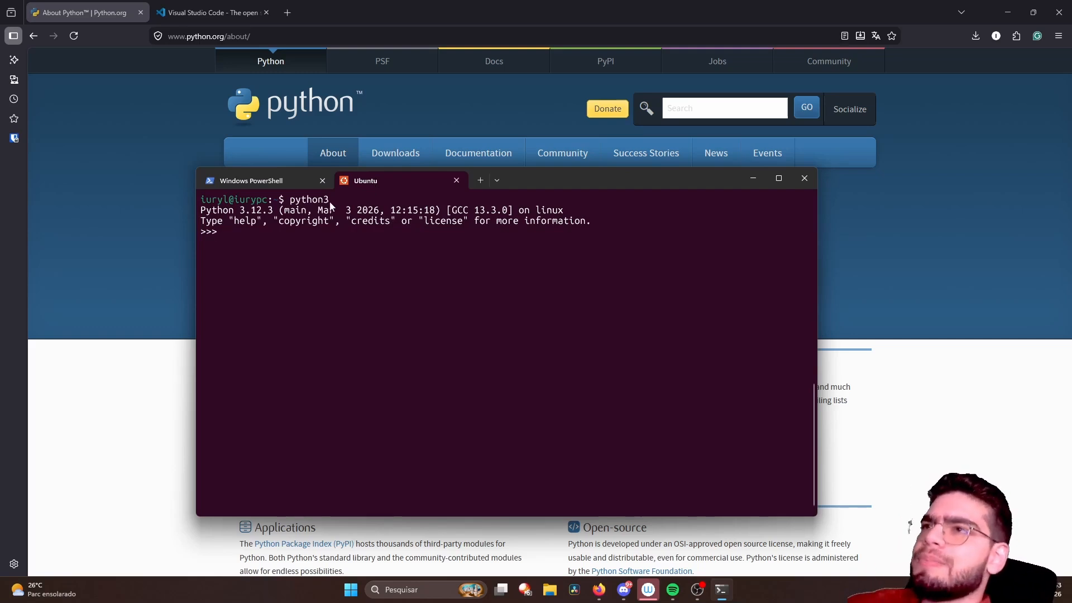
type("exit")
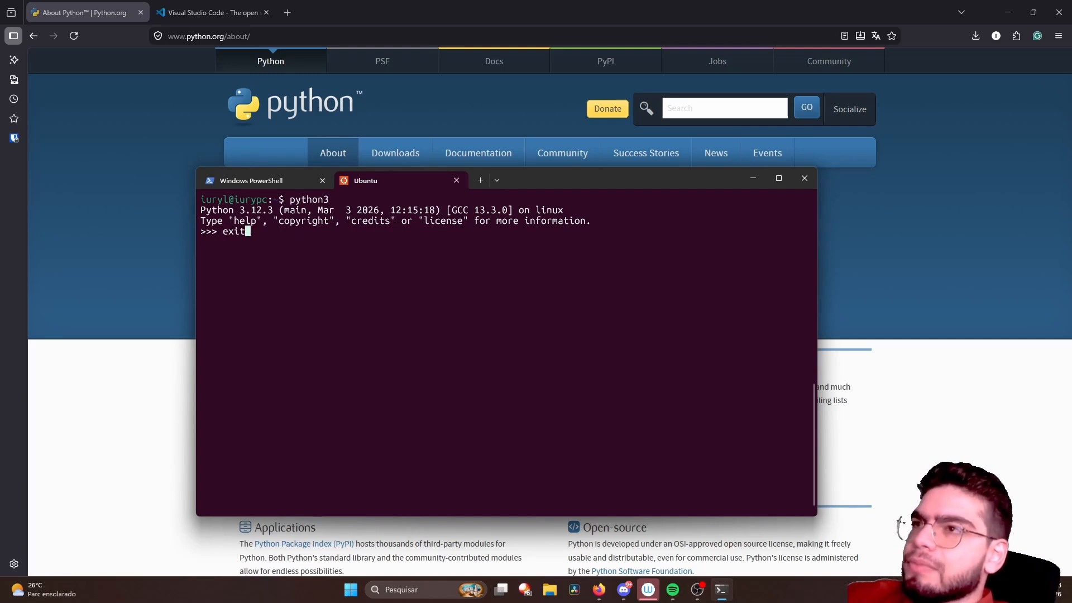
type("()")
key("Return")
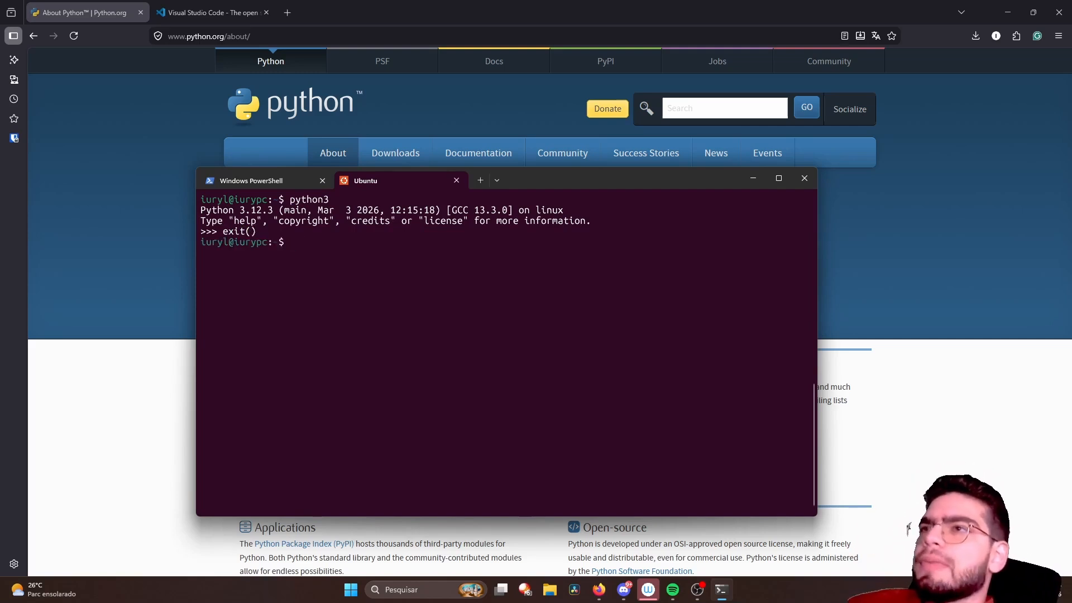
left_click(276, 185)
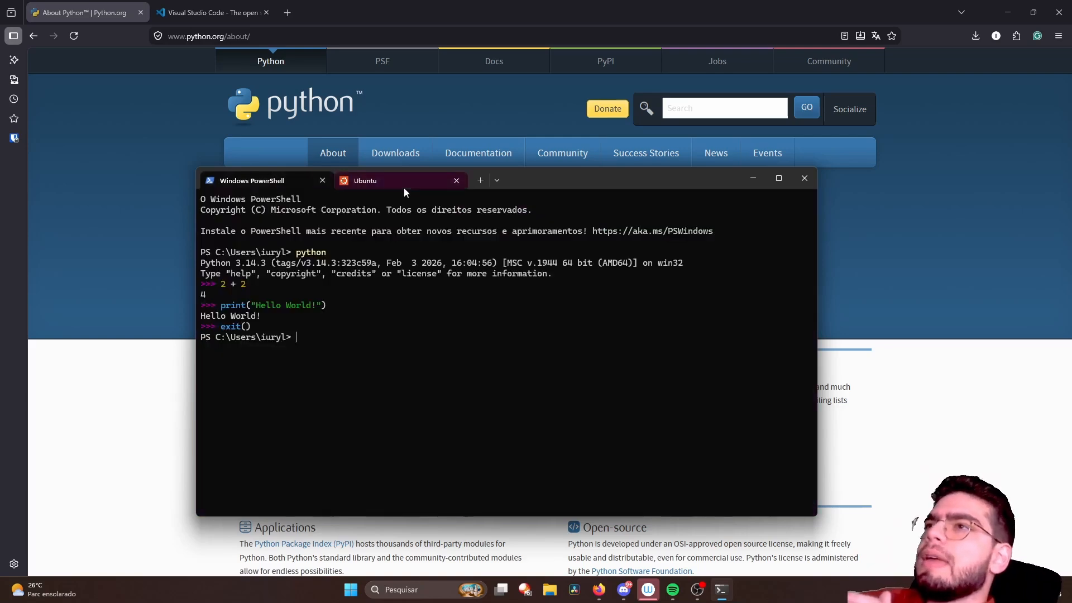
left_click(404, 187)
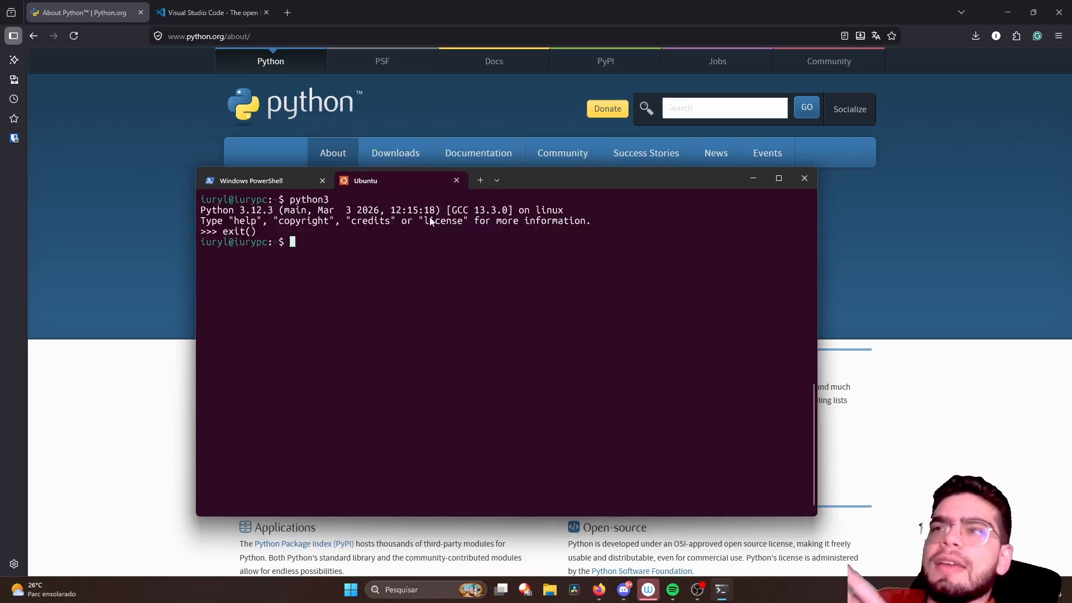
left_click(754, 178)
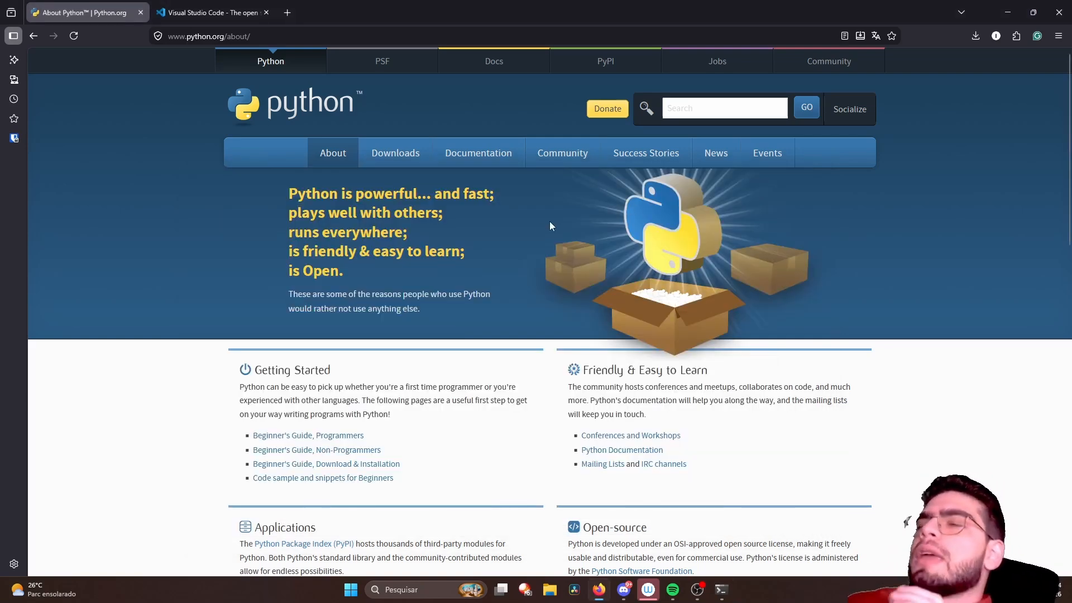
- Switch to the Visual Studio Code website and examine its headline, editor preview and AI feature overview
left_click(203, 16)
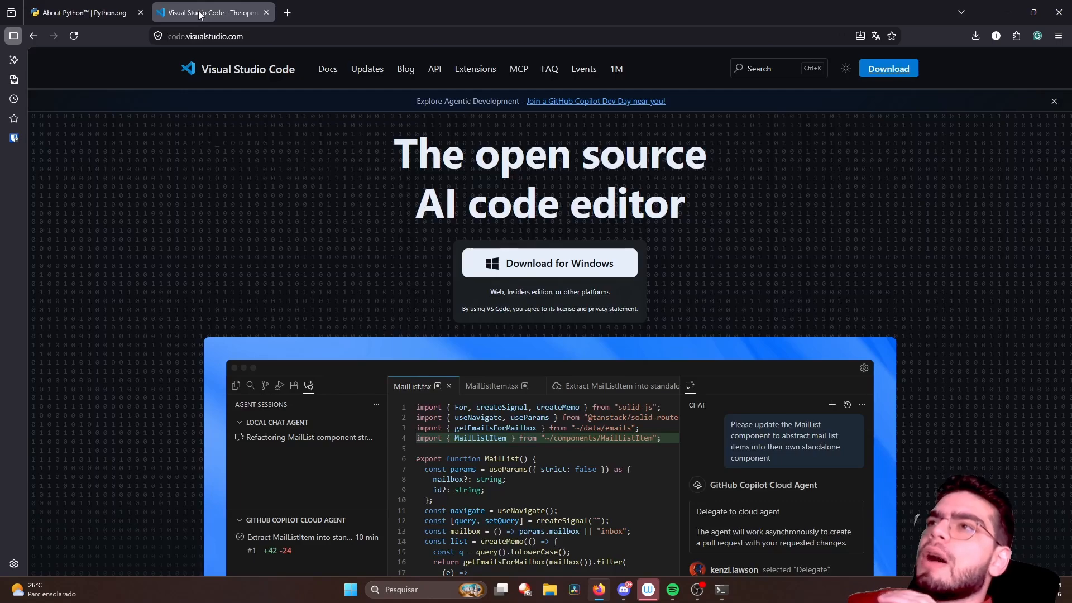
scroll(193, 136, "down", 2)
scroll(193, 137, "up", 2)
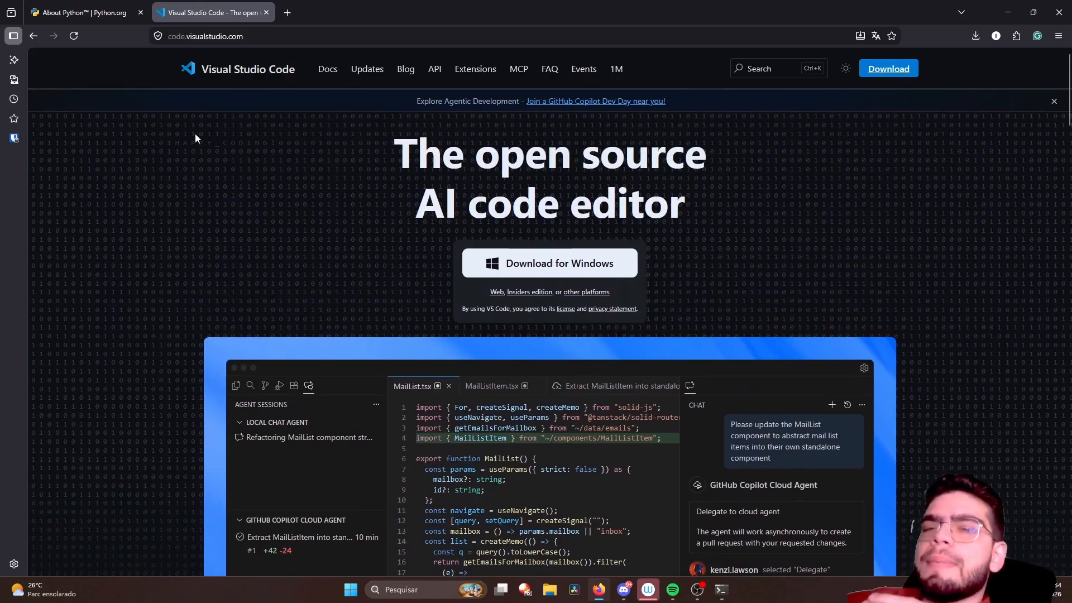
scroll(195, 137, "down", 4)
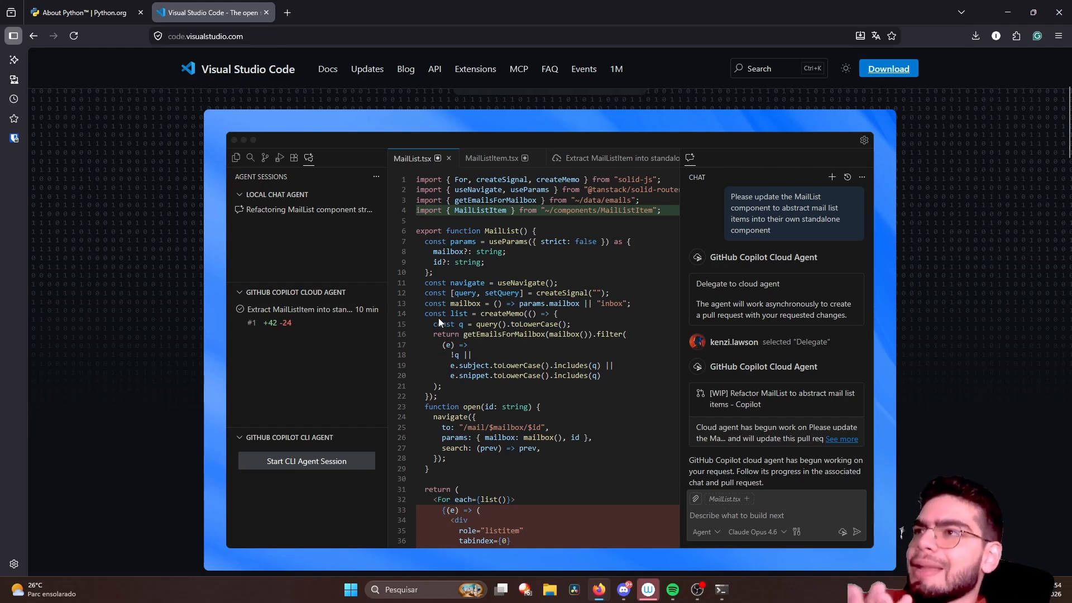
scroll(438, 317, "up", 4)
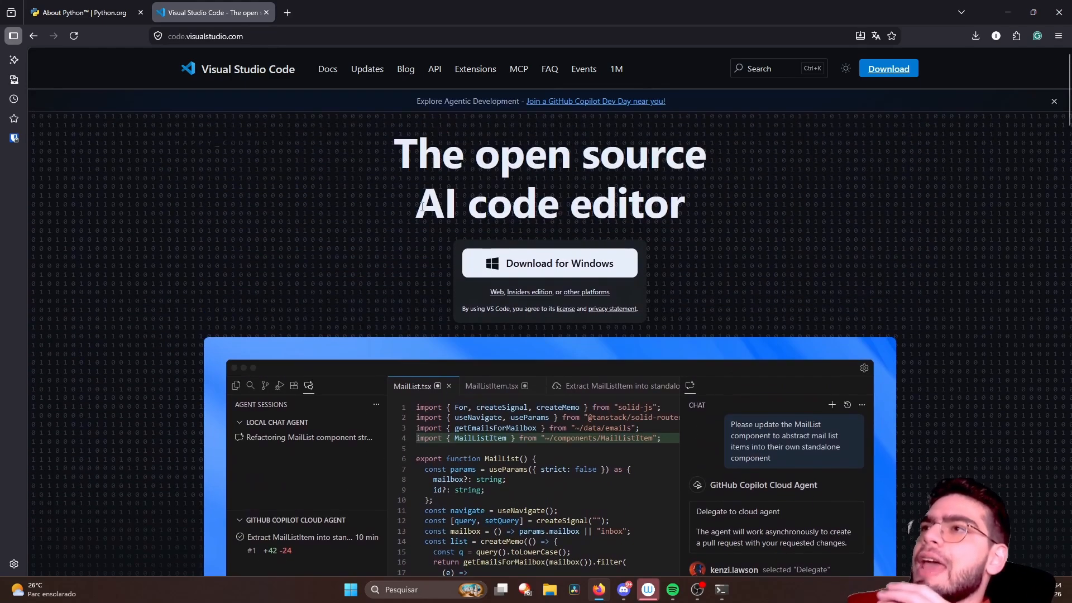
left_click_drag(503, 150, 709, 153)
left_click(709, 153)
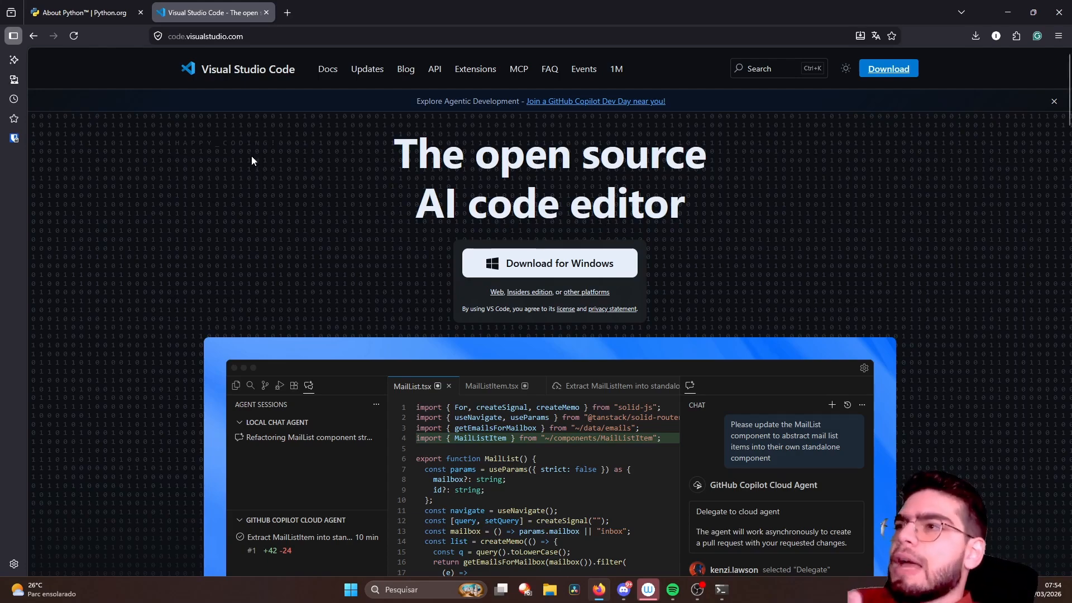
scroll(252, 157, "down", 4)
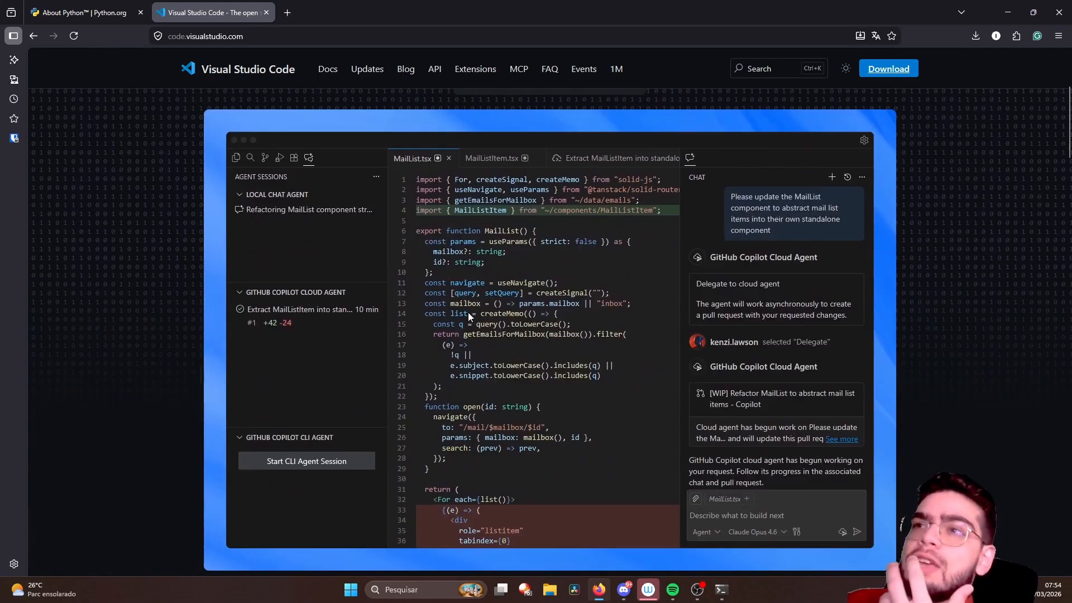
scroll(421, 282, "up", 4)
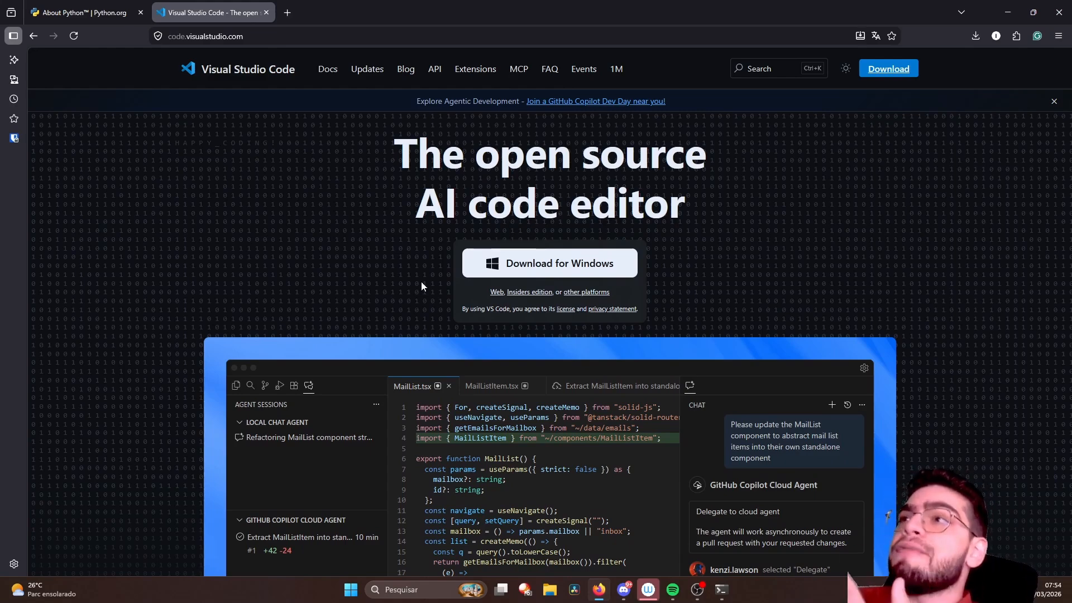
left_click_drag(414, 208, 493, 208)
scroll(702, 324, "down", 4)
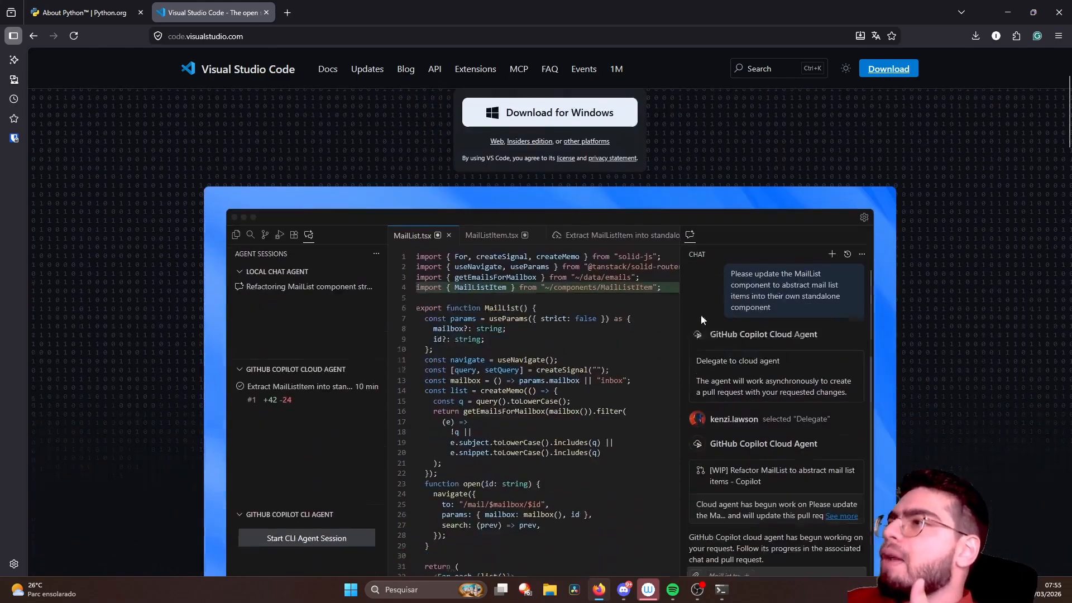
scroll(669, 298, "up", 4)
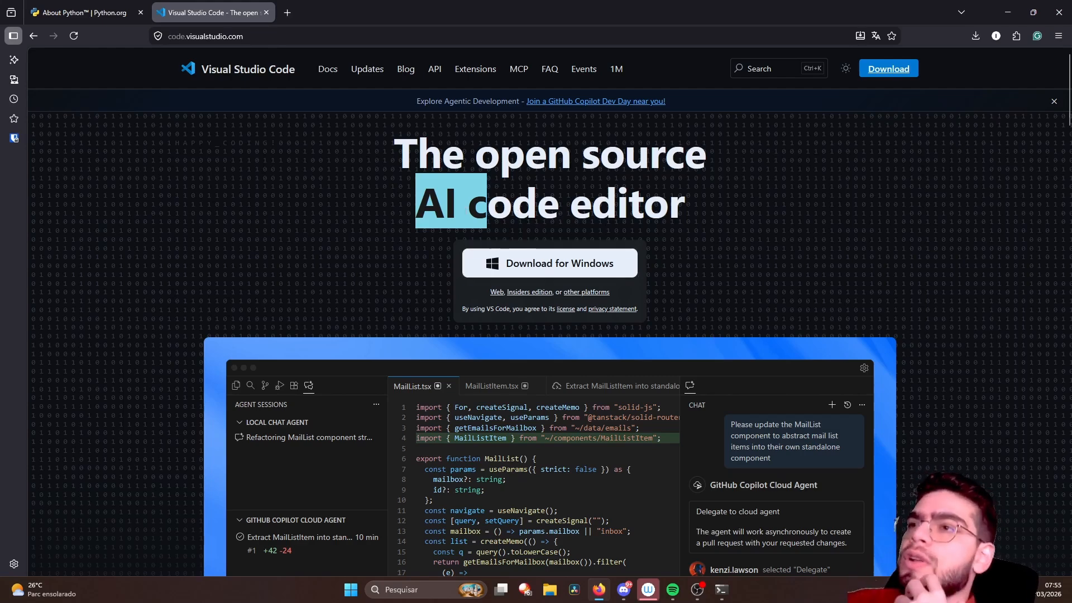
left_click(466, 212)
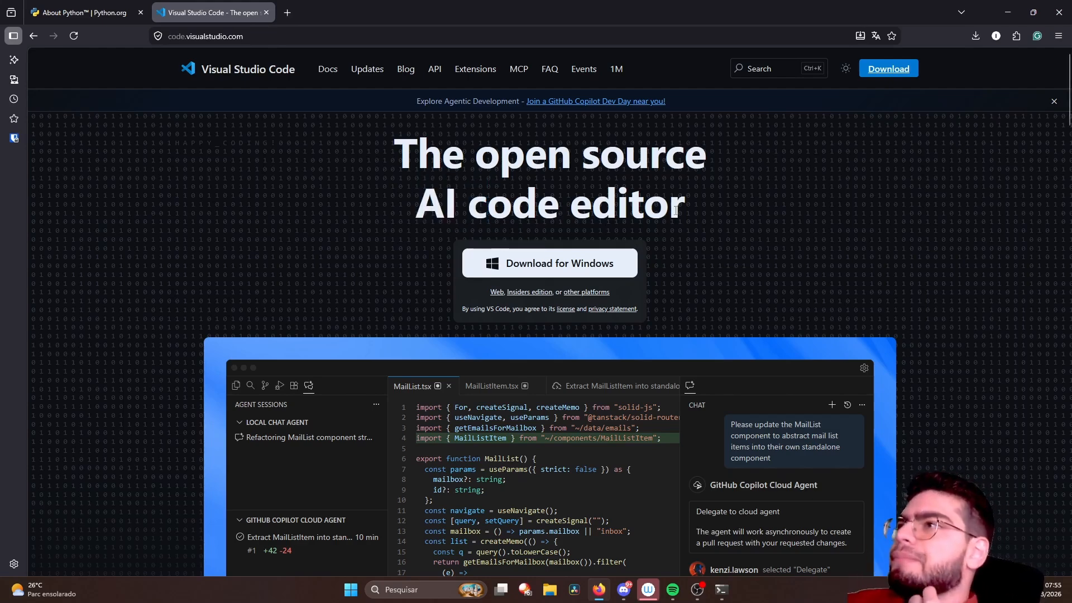
left_click_drag(669, 207, 391, 161)
left_click(378, 177)
scroll(370, 207, "down", 8)
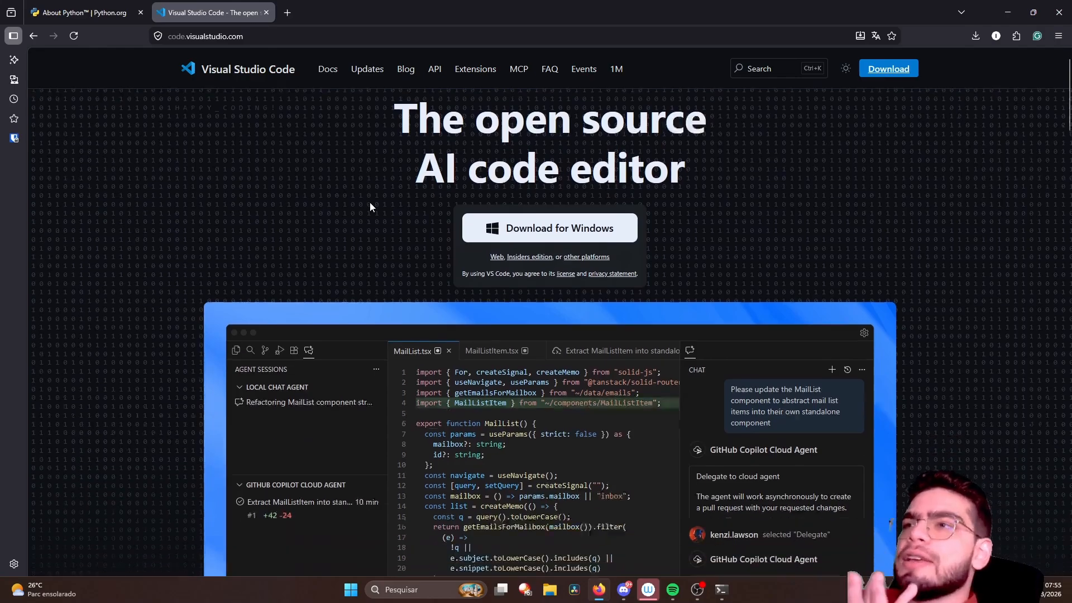
scroll(325, 201, "down", 3)
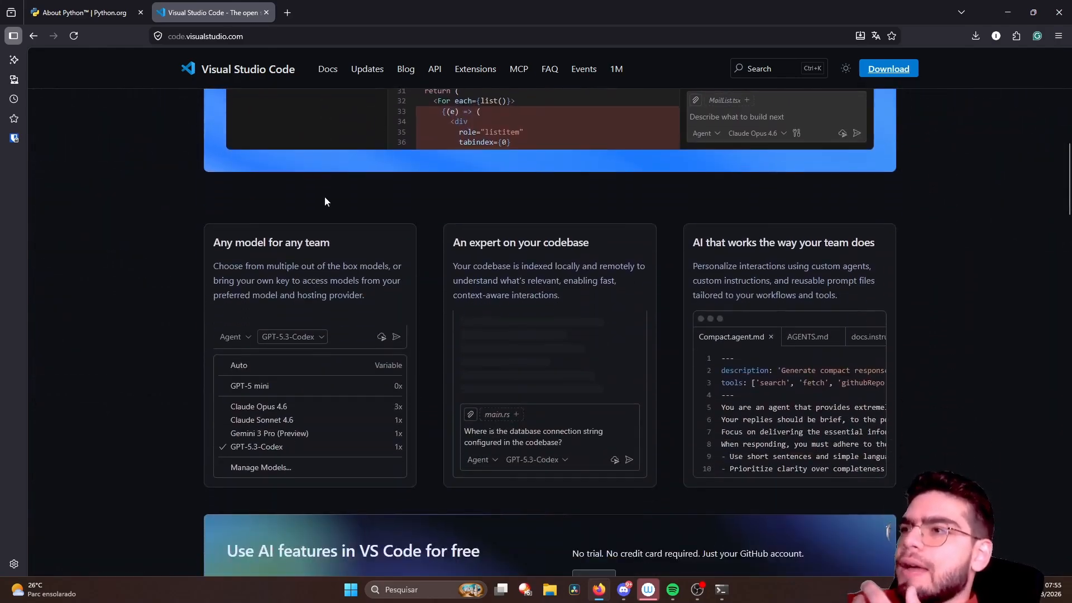
scroll(324, 197, "up", 11)
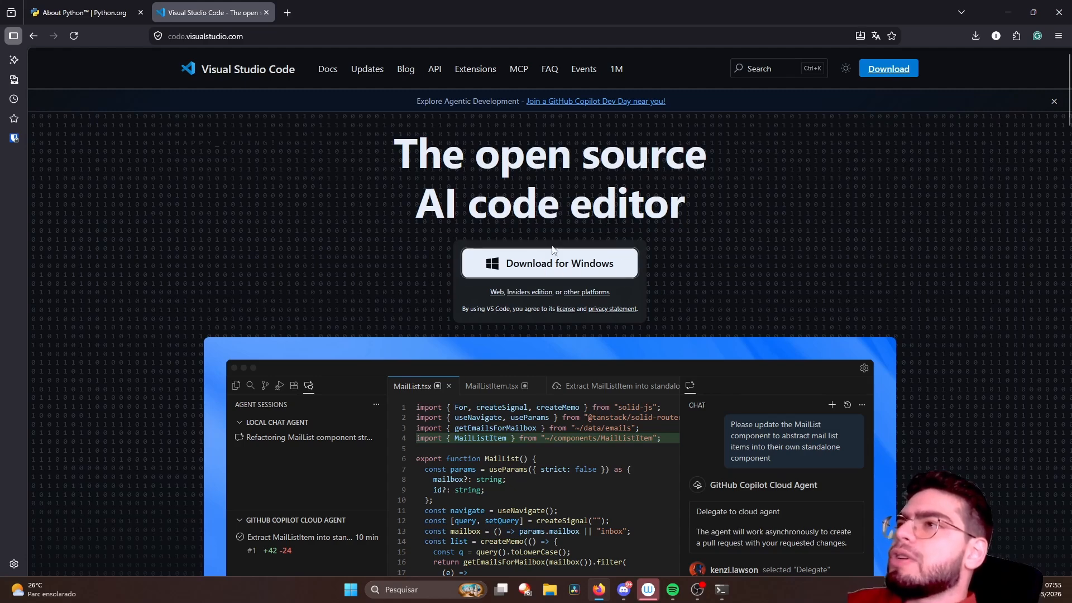
- Download Visual Studio Code for Windows and launch the downloaded VSCodeUserSetup-x64-1.113.0.exe installer
left_click(488, 260)
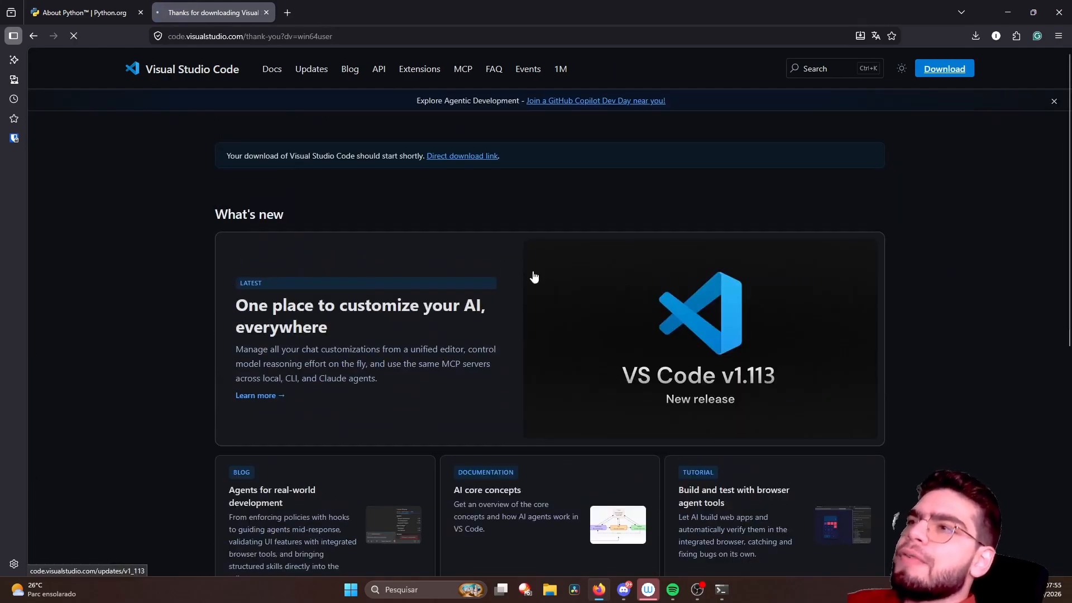
scroll(522, 286, "down", 5)
scroll(608, 227, "up", 1)
scroll(607, 228, "up", 4)
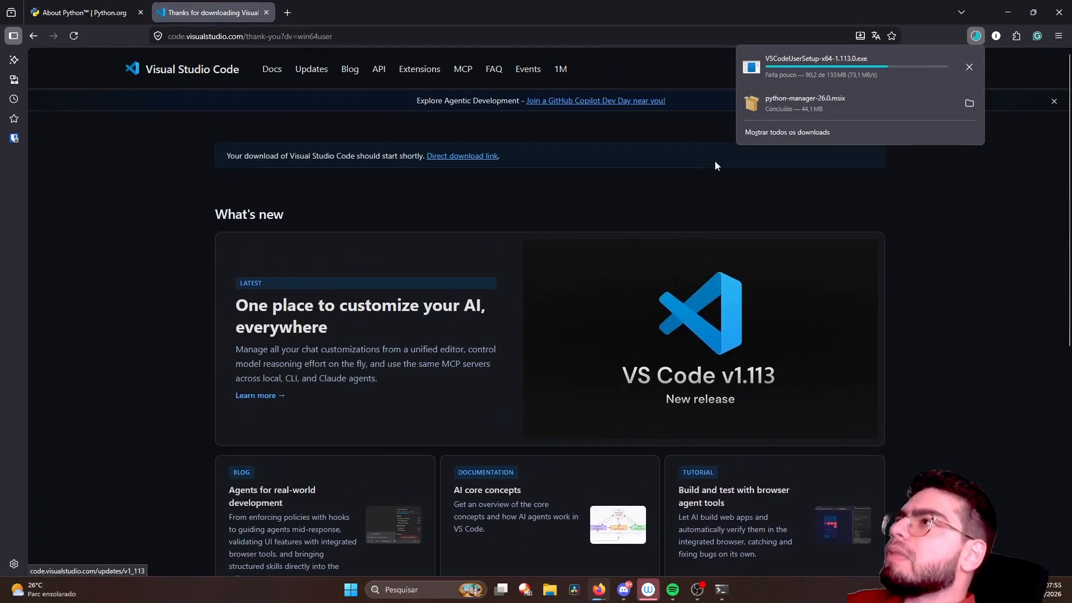
left_click(816, 66)
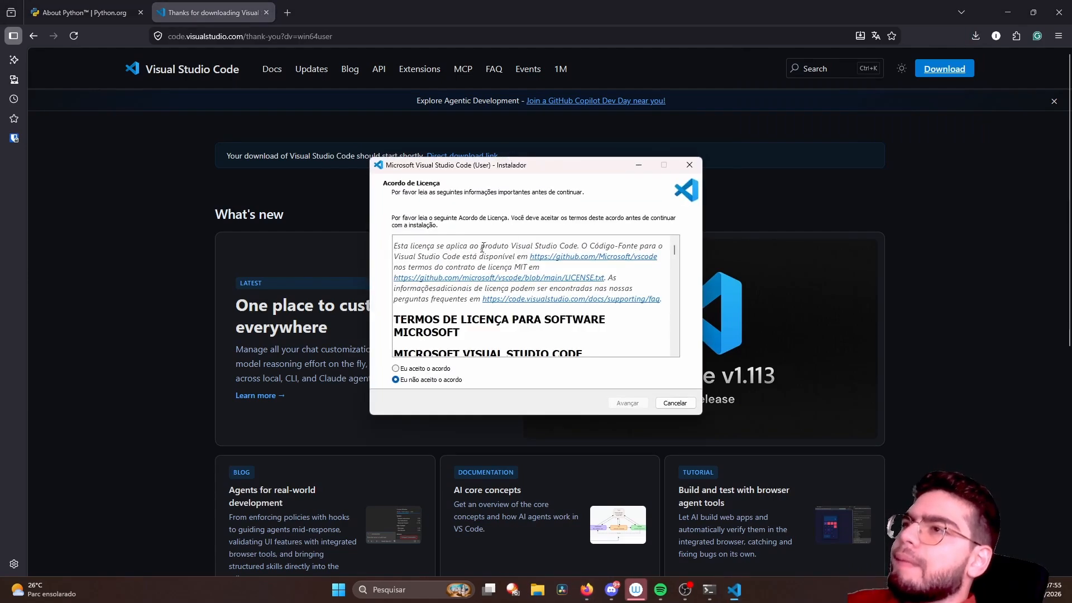
- Accept the Visual Studio Code licence agreement and keep the default destination and Start menu folders
scroll(441, 351, "down", 5)
scroll(441, 351, "up", 3)
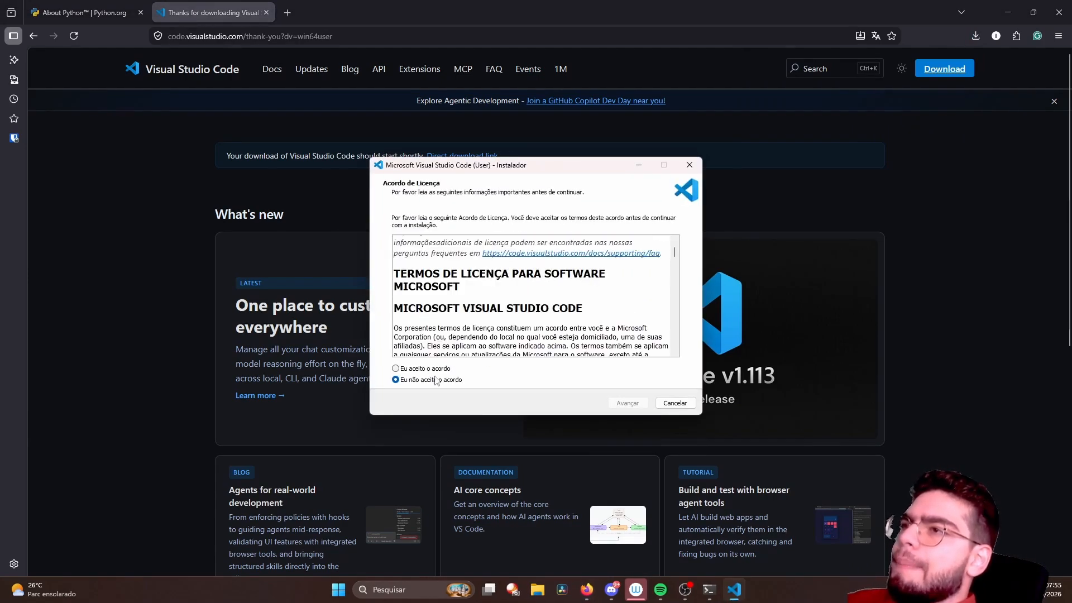
left_click(437, 370)
key("Return")
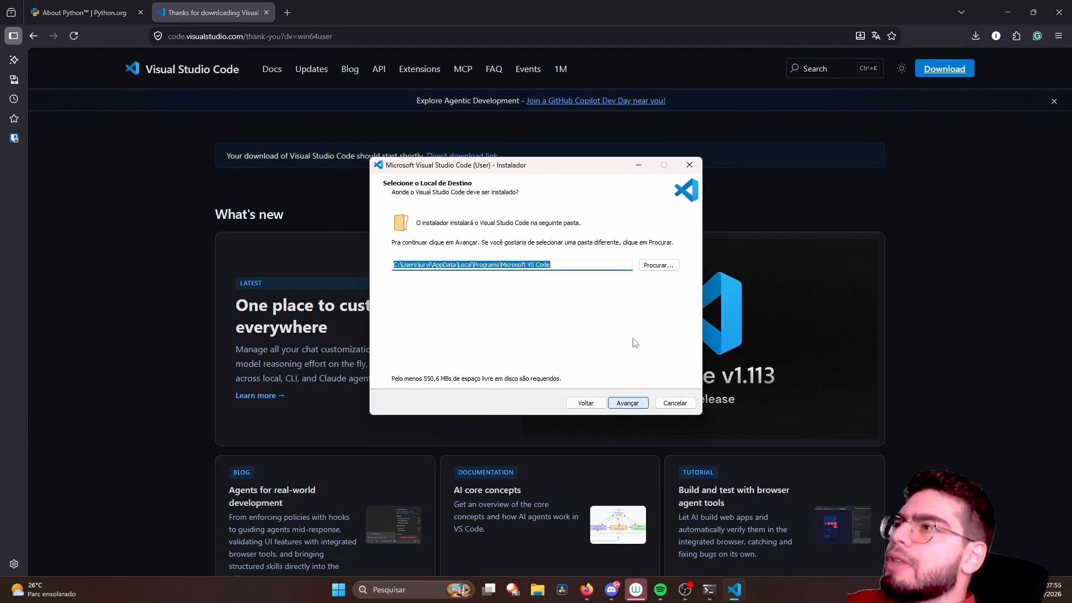
left_click(625, 405)
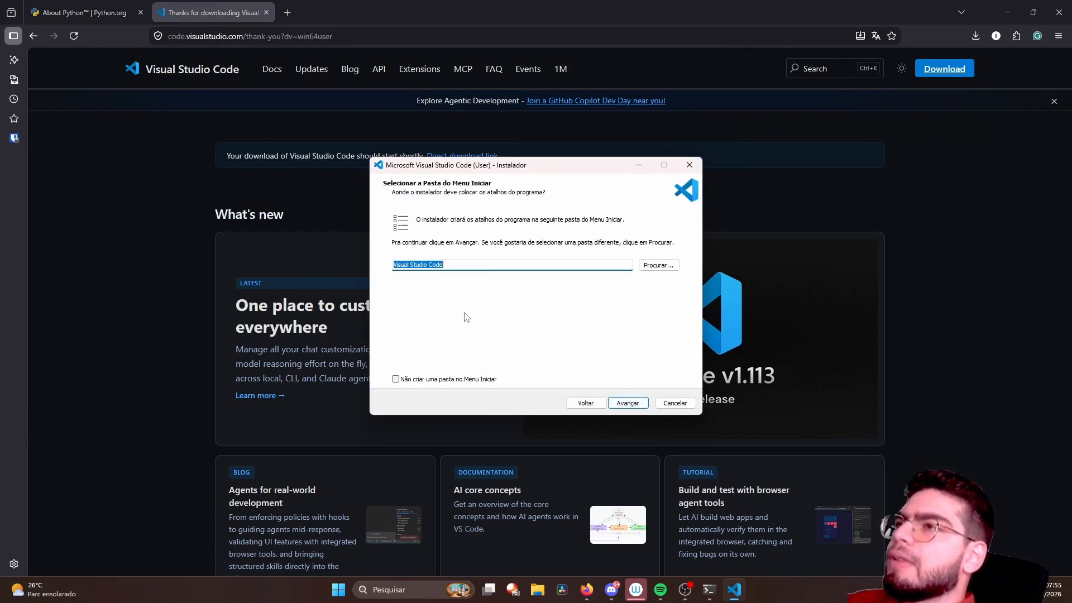
left_click(629, 406)
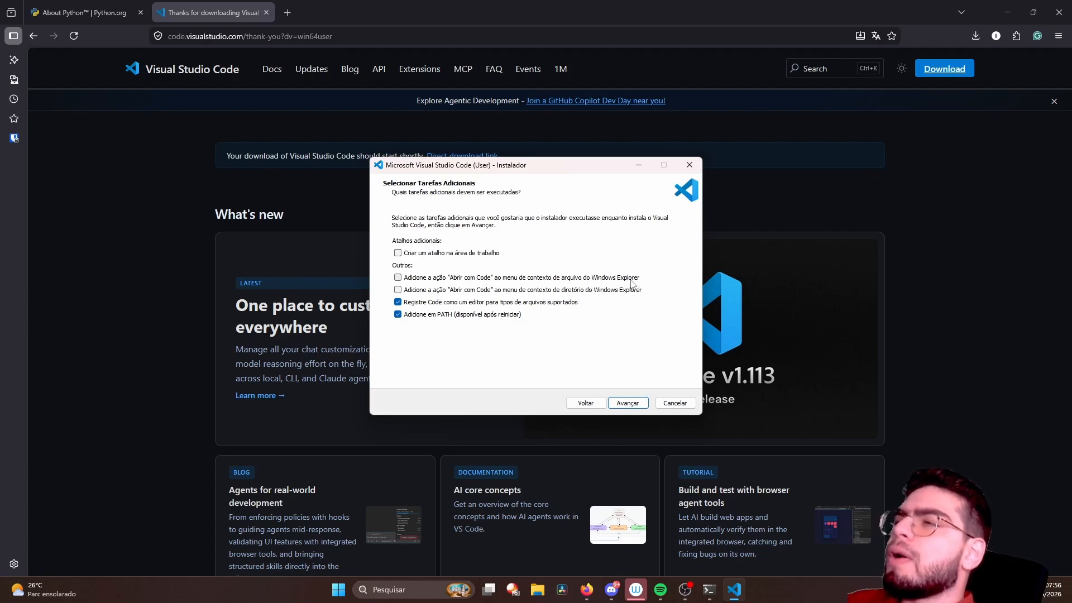
- Enable both "Abrir com Code" context menu actions, install Visual Studio Code, and finish the installer without launching the editor
left_click(596, 295)
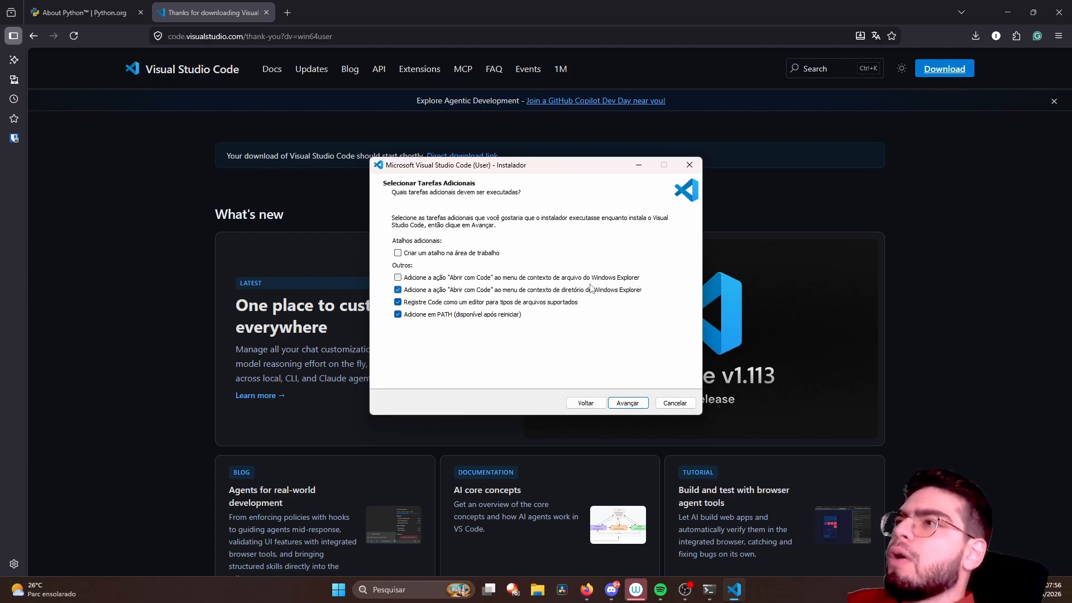
left_click(592, 282)
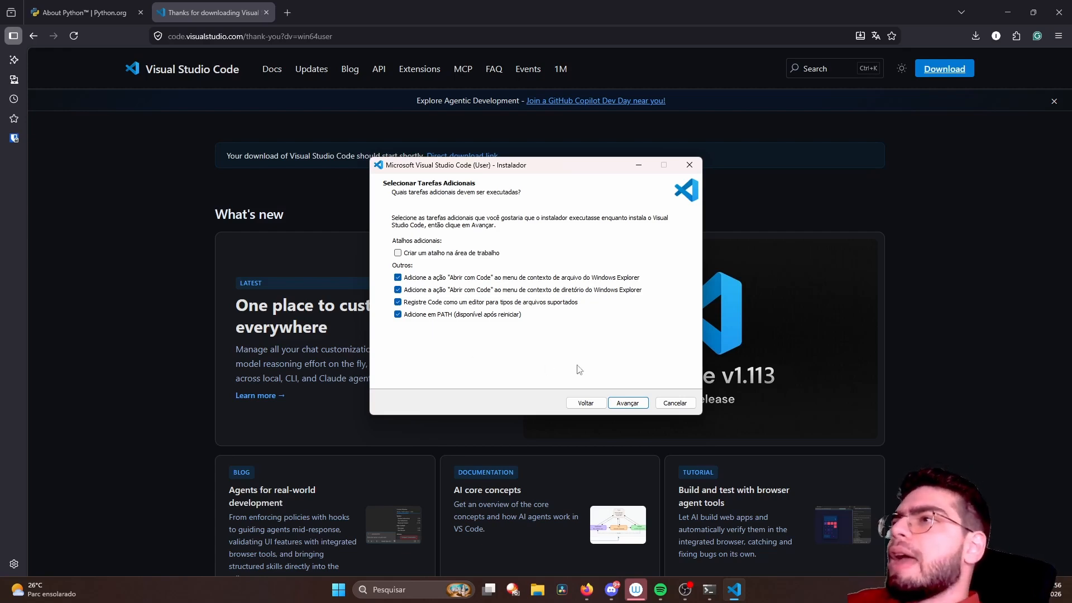
left_click(623, 407)
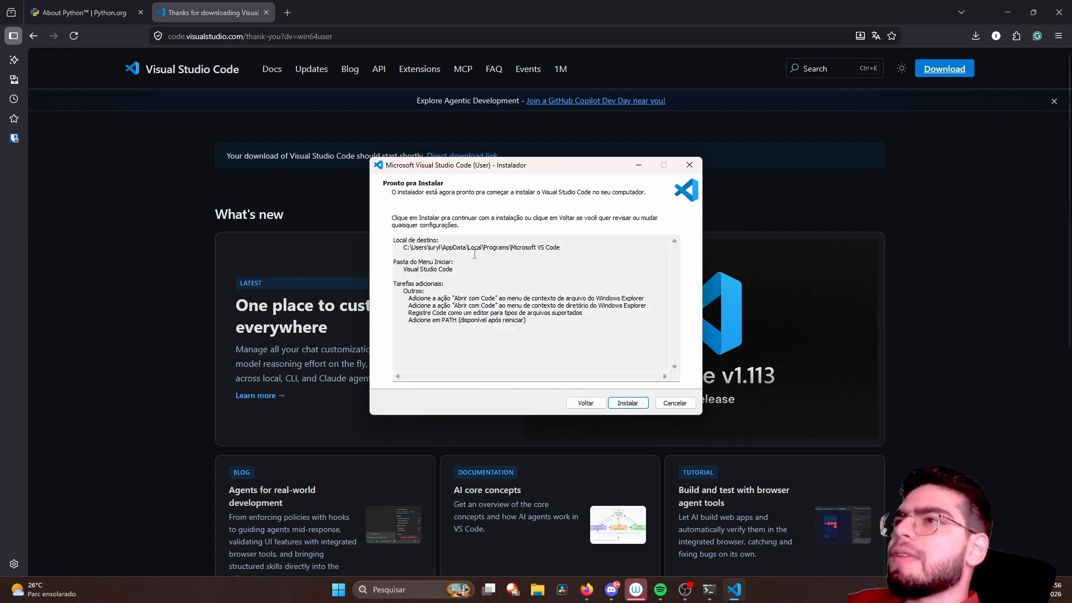
left_click(621, 403)
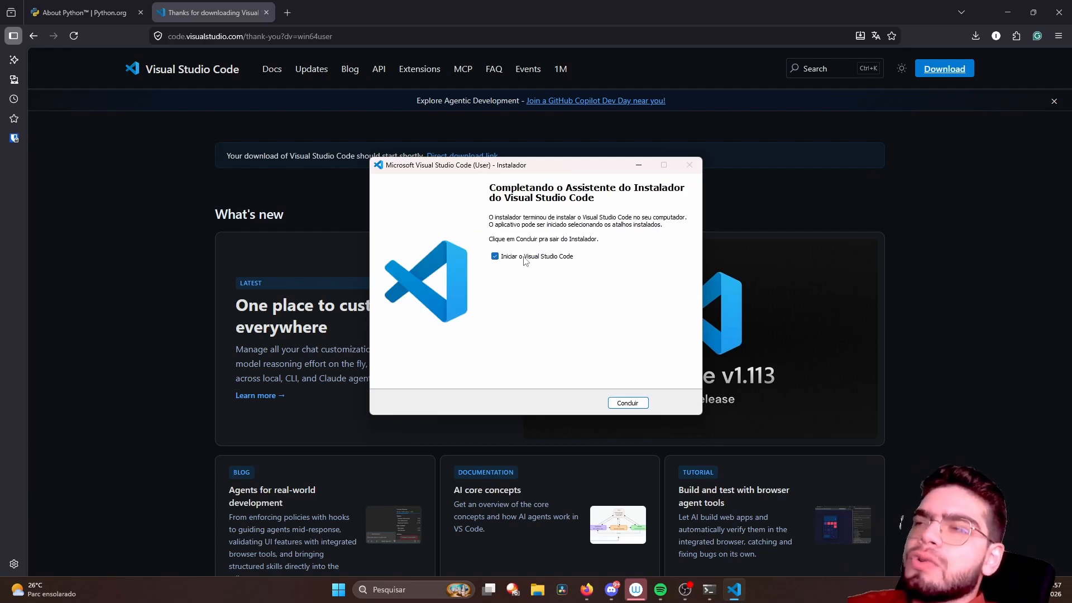
left_click(497, 258)
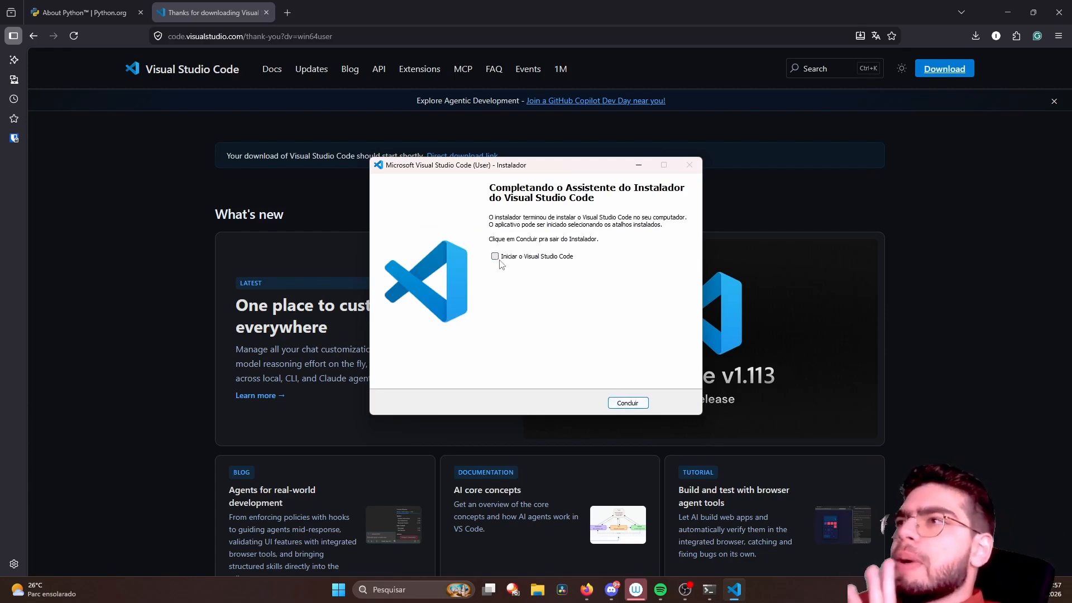
left_click(626, 407)
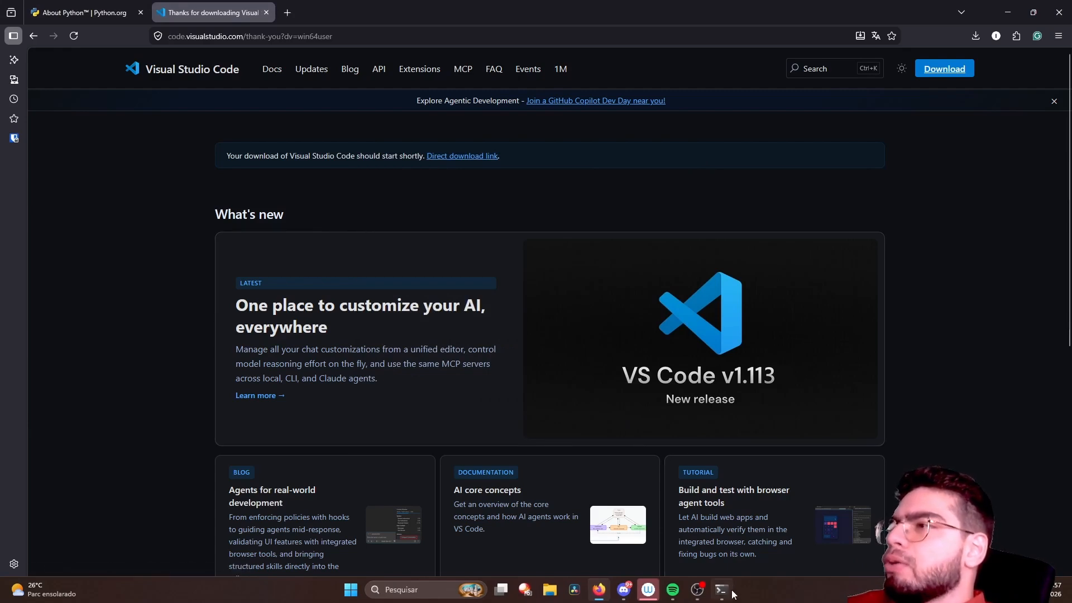
- Close the existing terminal window and open a fresh Windows PowerShell terminal
left_click(722, 590)
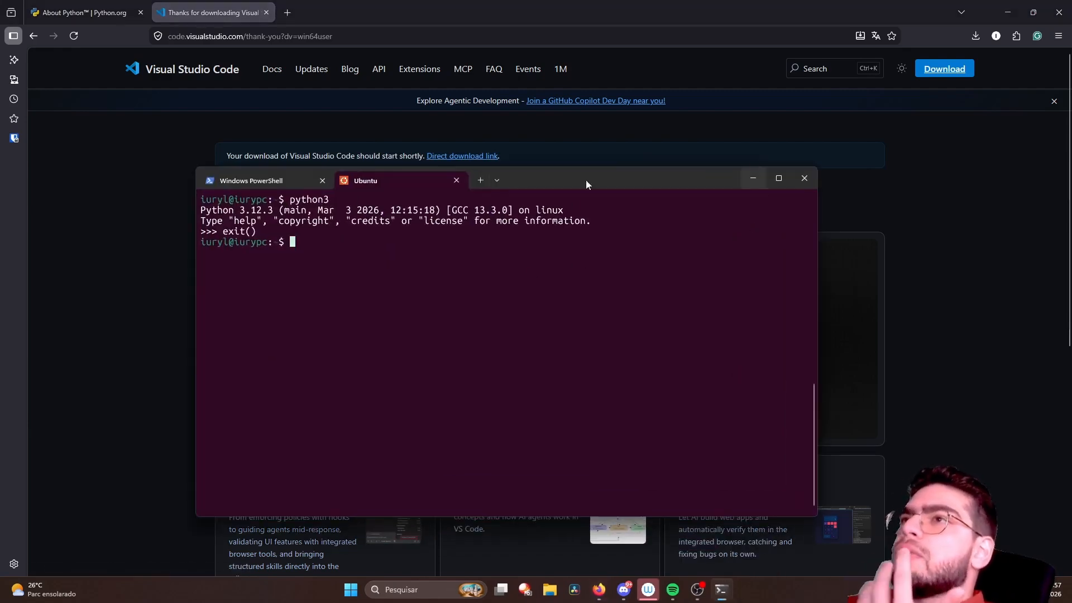
left_click(800, 182)
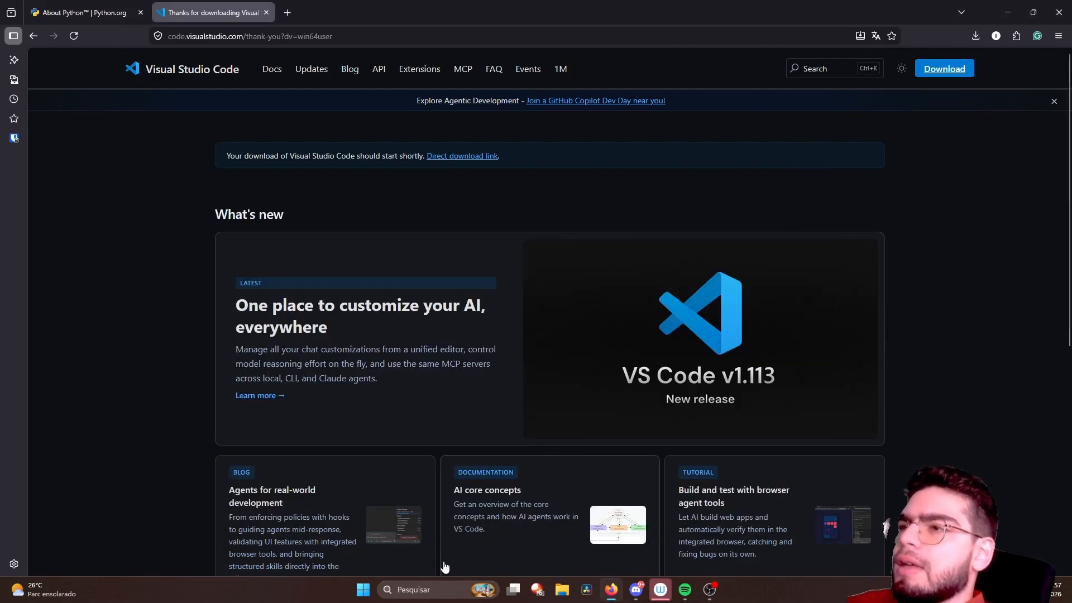
key("super")
type("terminal")
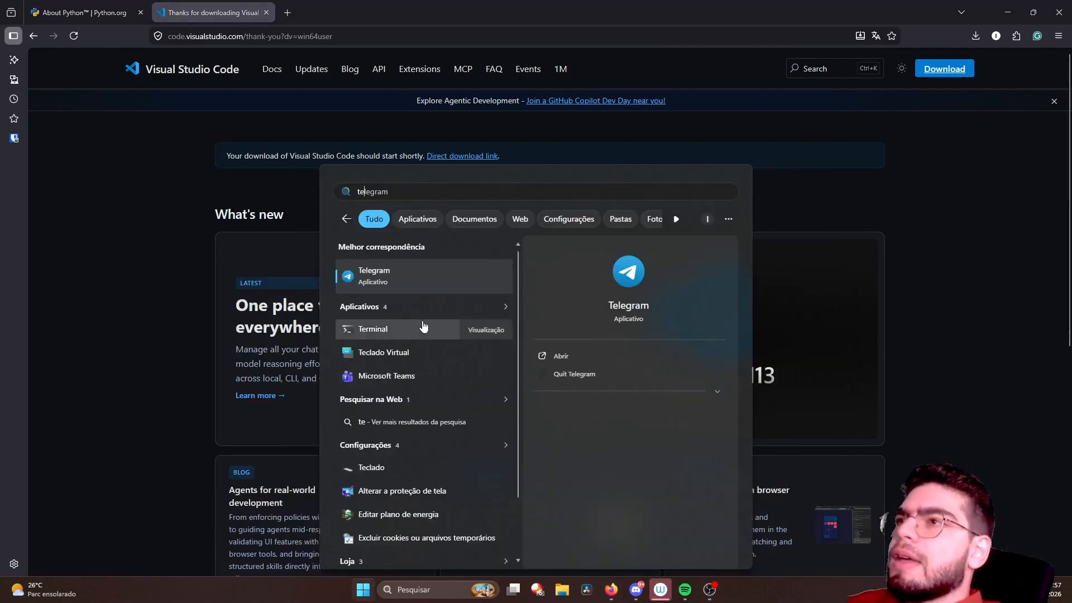
left_click(410, 290)
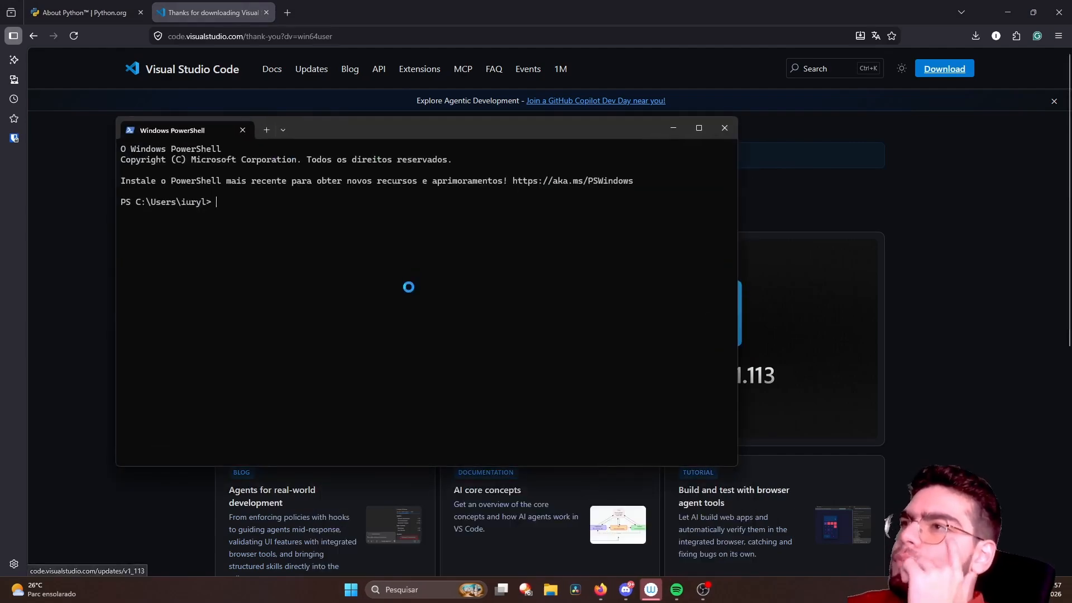
left_click_drag(352, 132, 467, 136)
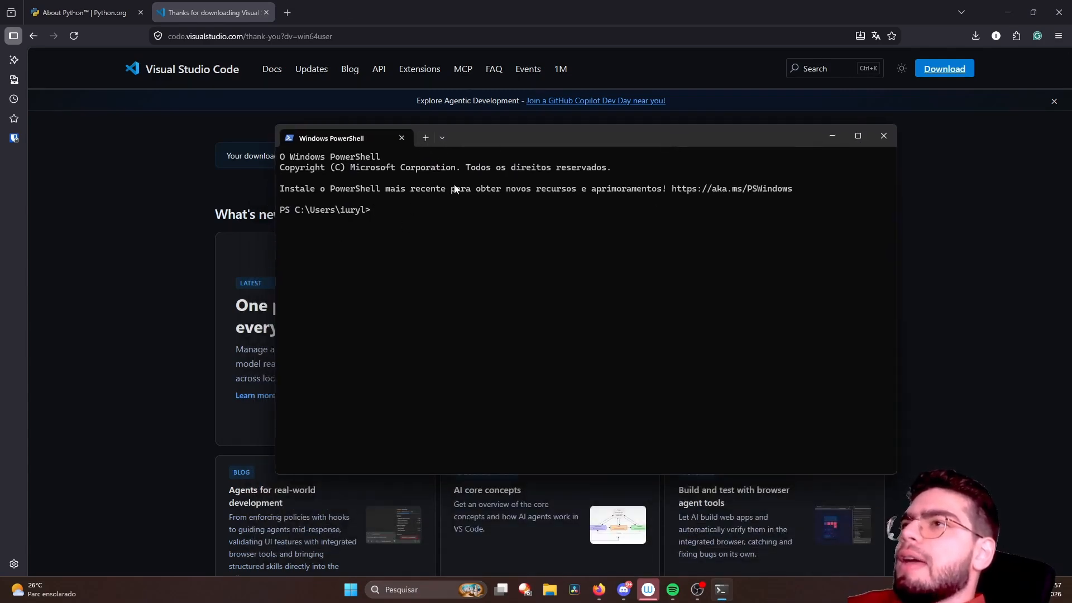
- Test the code command in PowerShell by launching Visual Studio Code, and close the editor window
type("code")
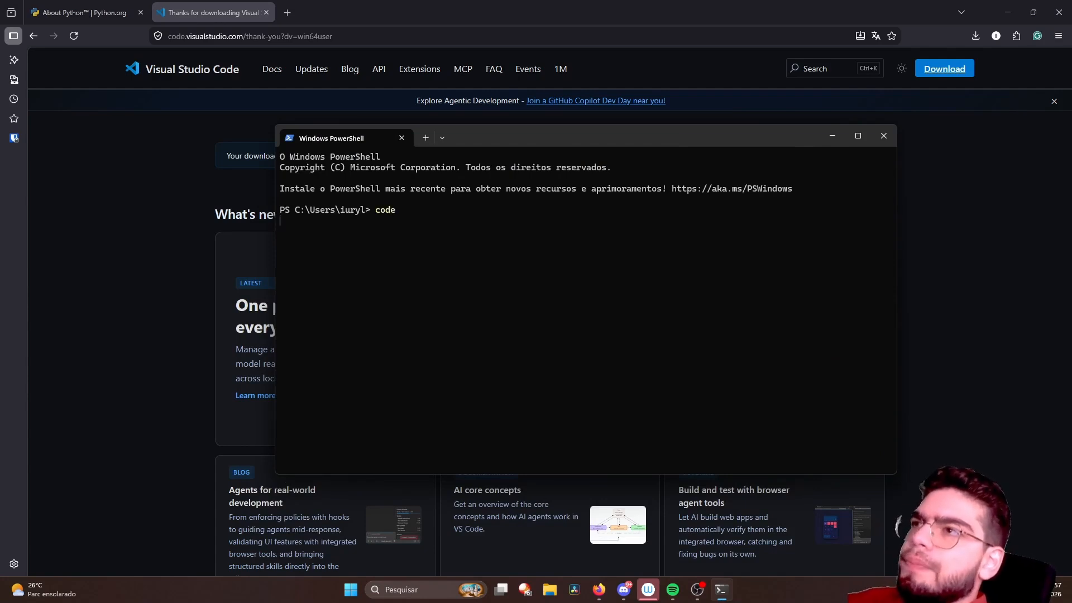
key("Return")
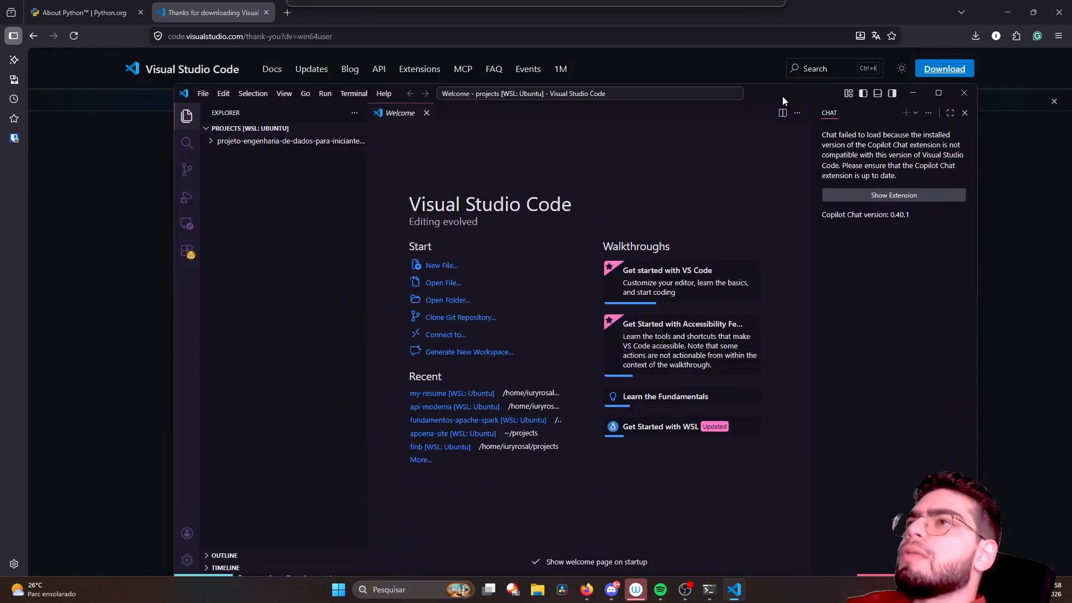
left_click_drag(823, 95, 769, 76)
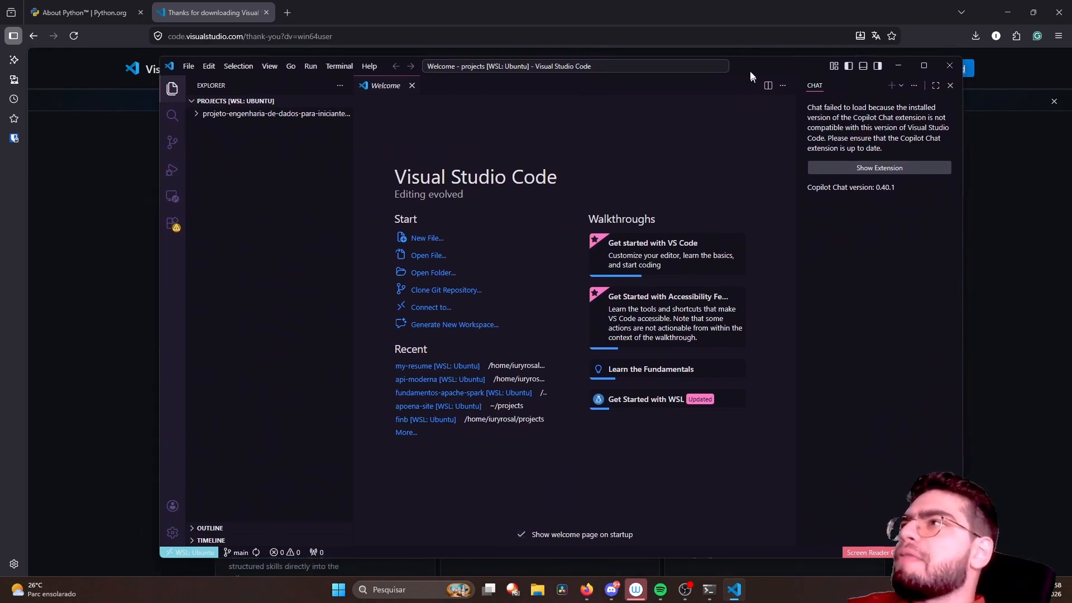
left_click_drag(750, 71, 741, 59)
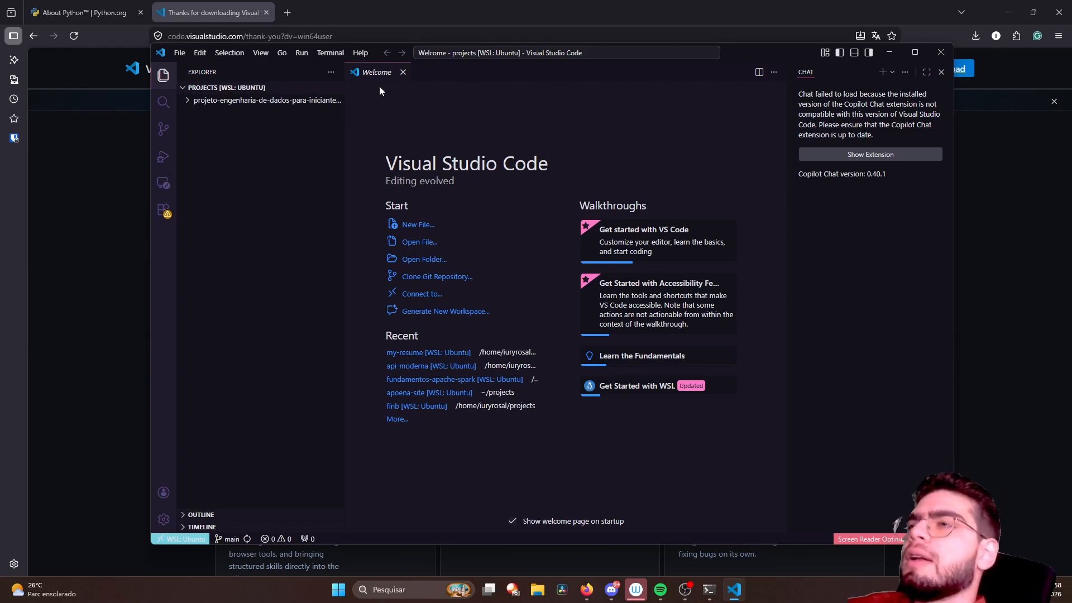
left_click_drag(741, 64, 729, 86)
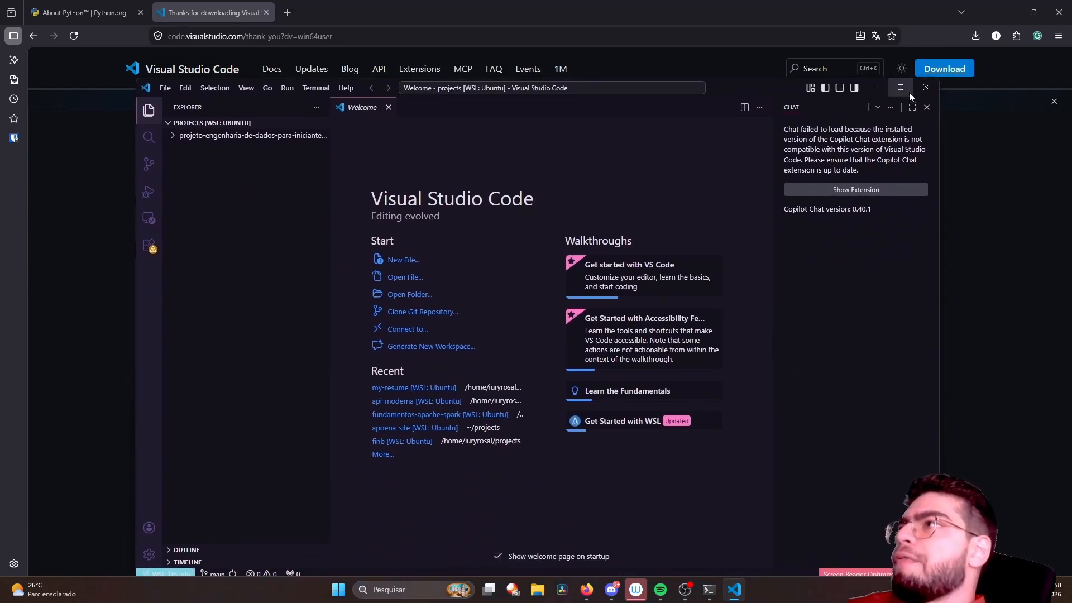
left_click(924, 88)
- Open an Ubuntu session in the terminal and launch Visual Studio Code from it with the code command
left_click(442, 138)
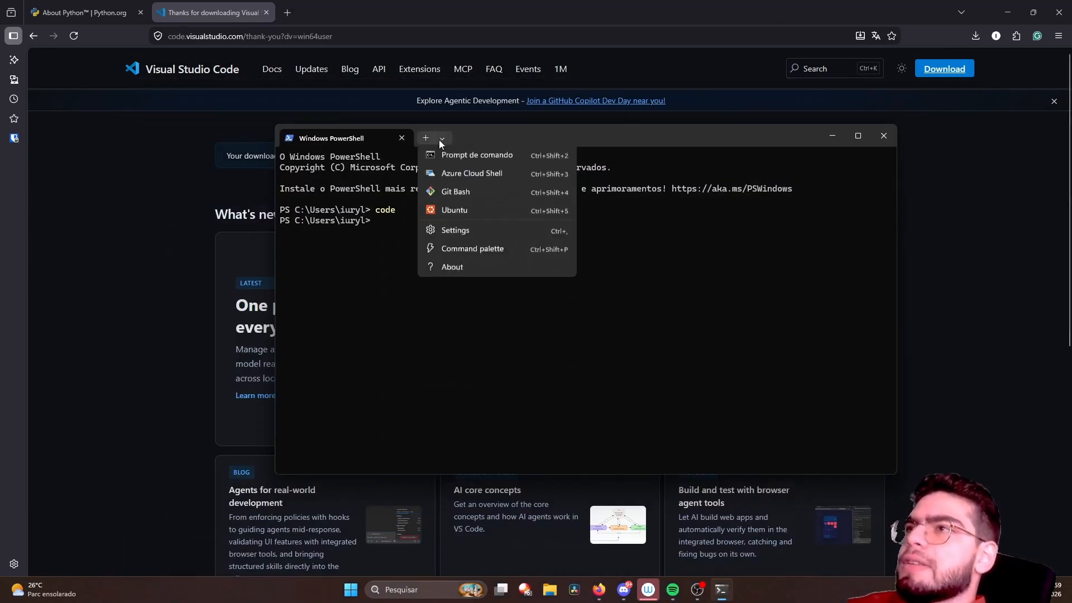
left_click(466, 229)
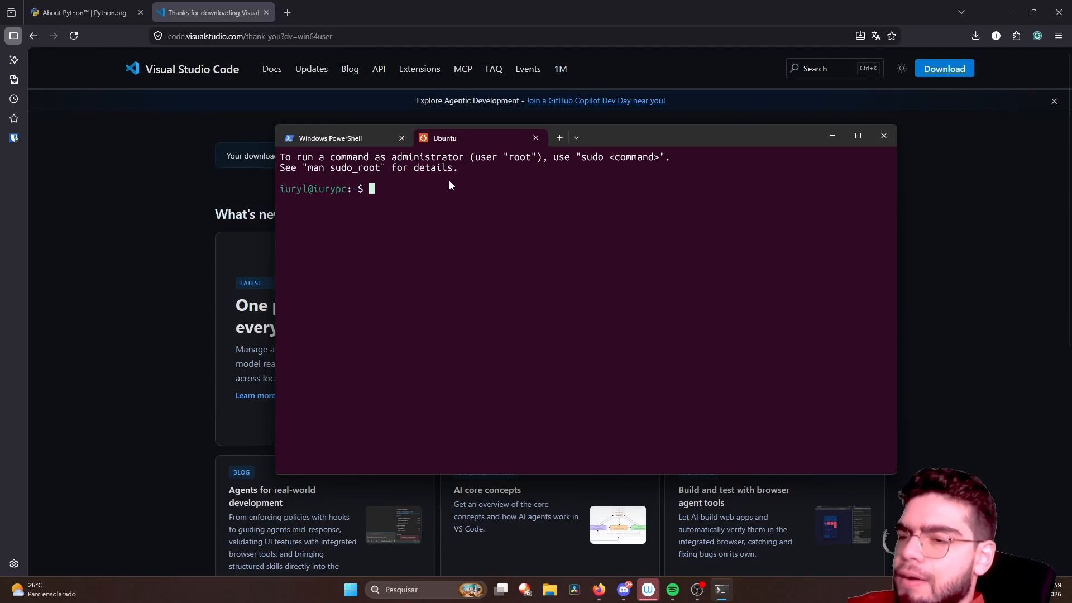
type("code")
key("Return")
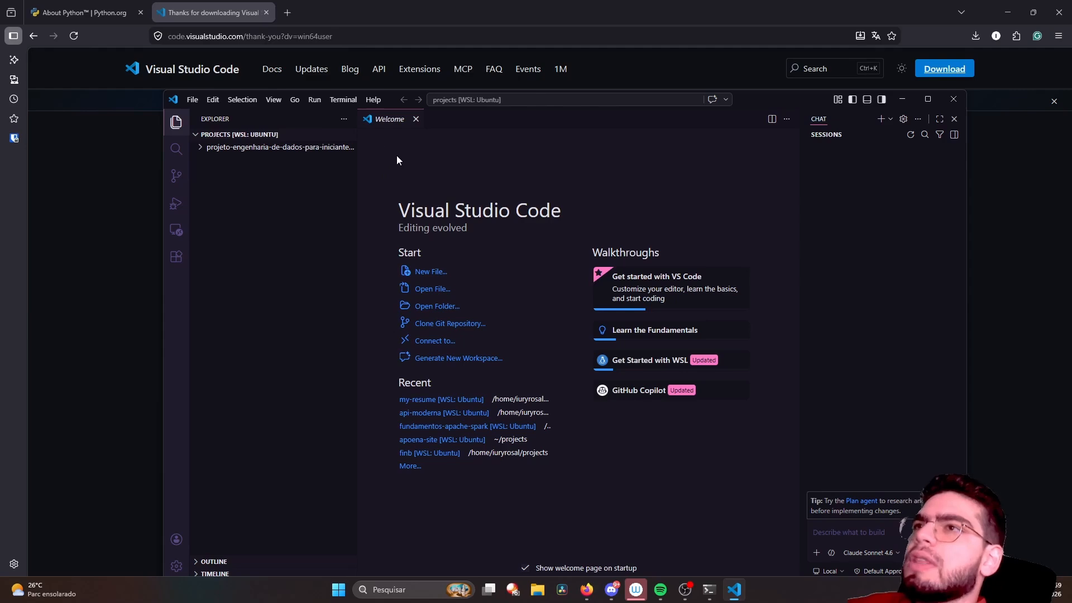
- Widen the Explorer sidebar, maximize the Visual Studio Code window and close the Chat pane
left_click_drag(357, 165, 411, 162)
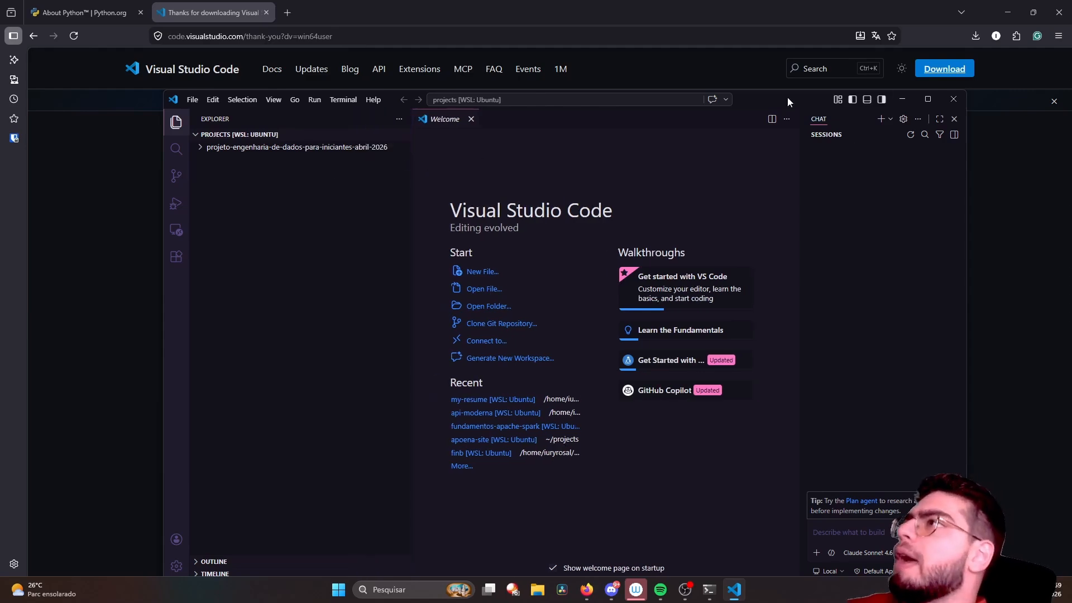
left_click(930, 103)
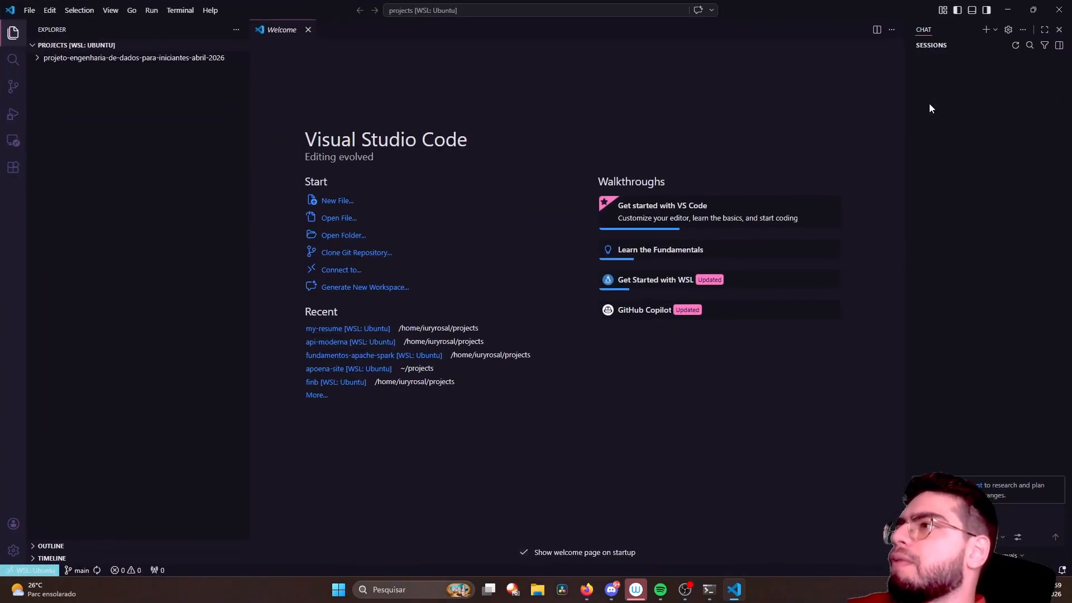
left_click(1056, 31)
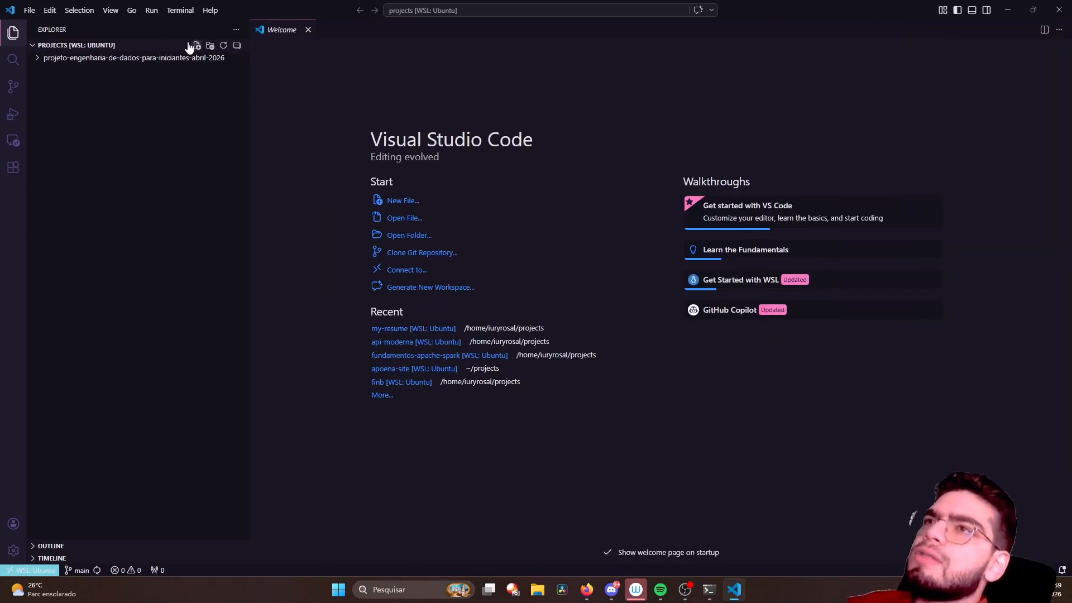
- Expand the projeto-engenharia-de-dados-para-iniciantes-abril-2026 folder and open its README.md file
left_click(31, 10)
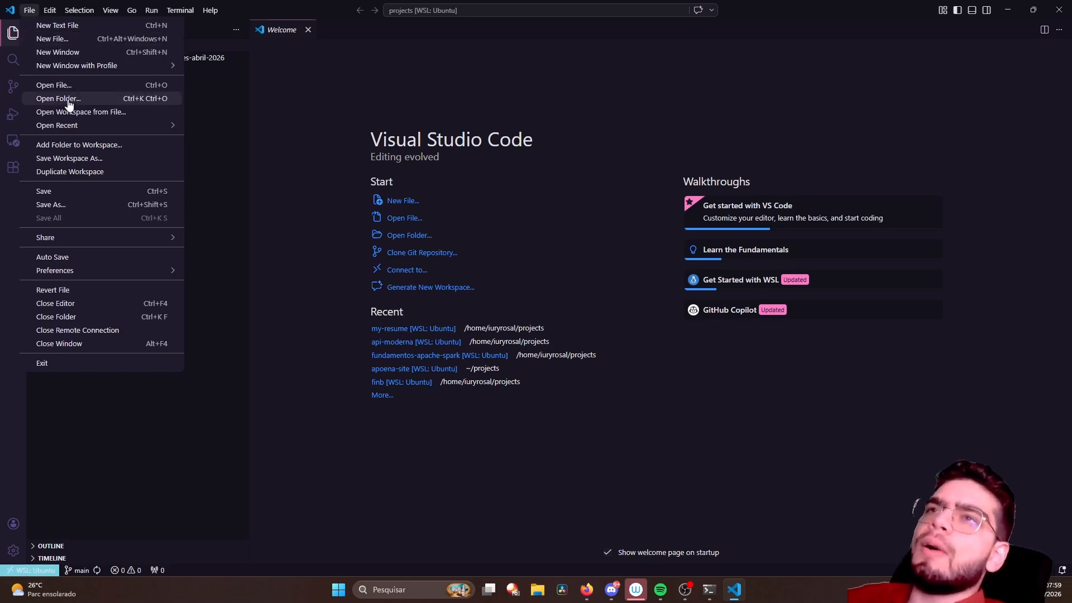
left_click(193, 41)
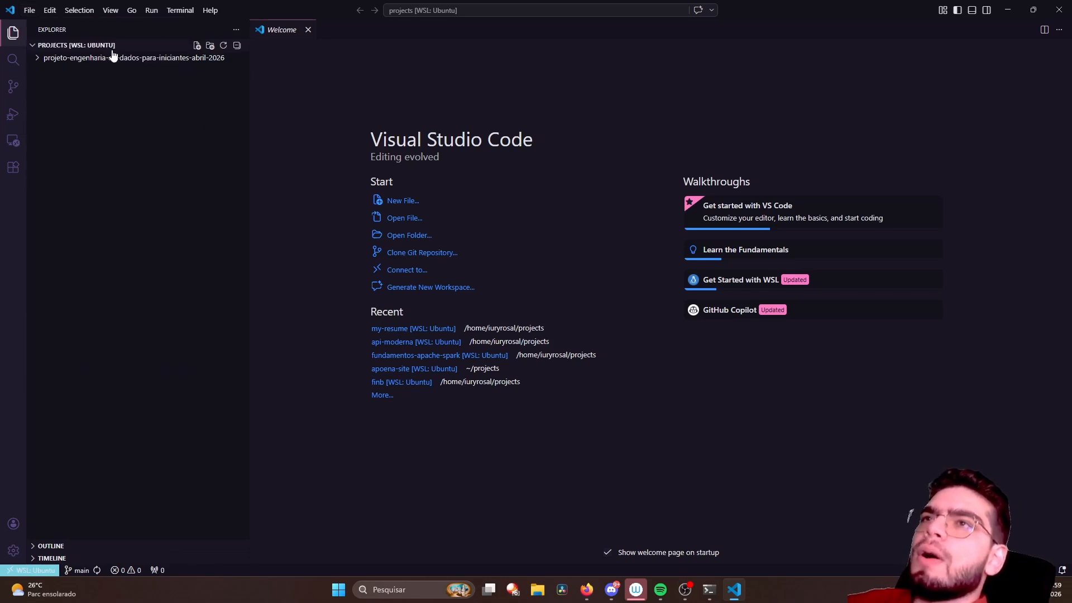
left_click(39, 60)
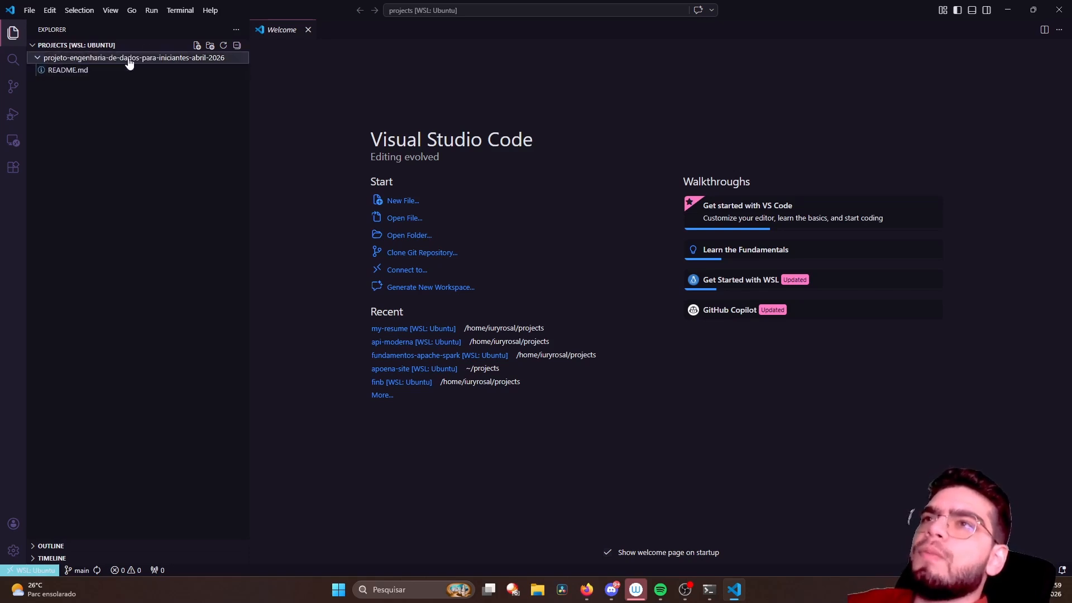
left_click(49, 69)
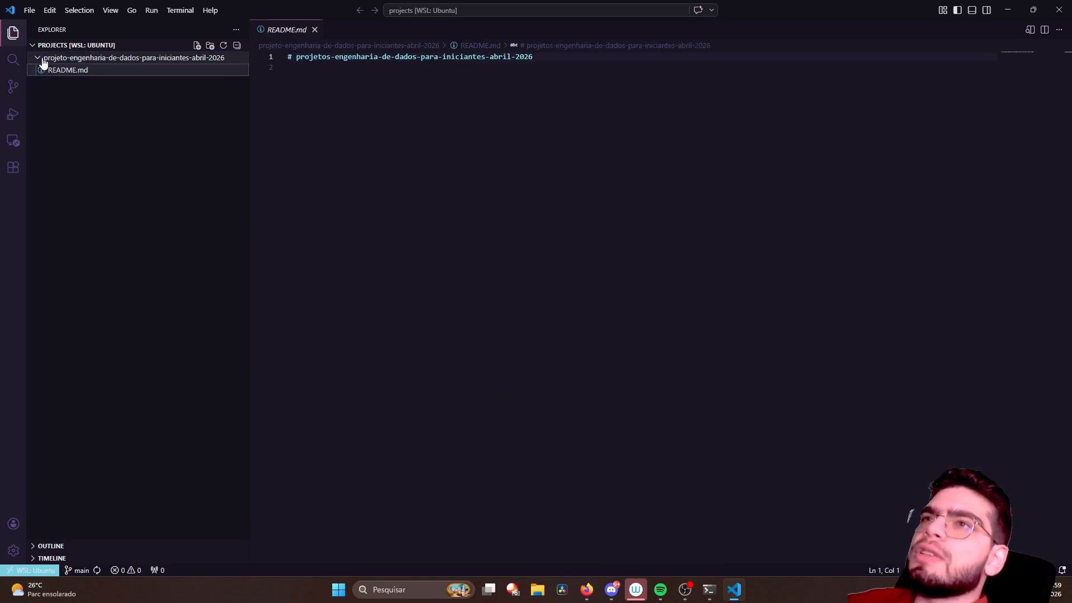
- Create a new file named python_code.py in the projeto-engenharia-de-dados-para-iniciantes-abril-2026 folder
left_click(197, 45)
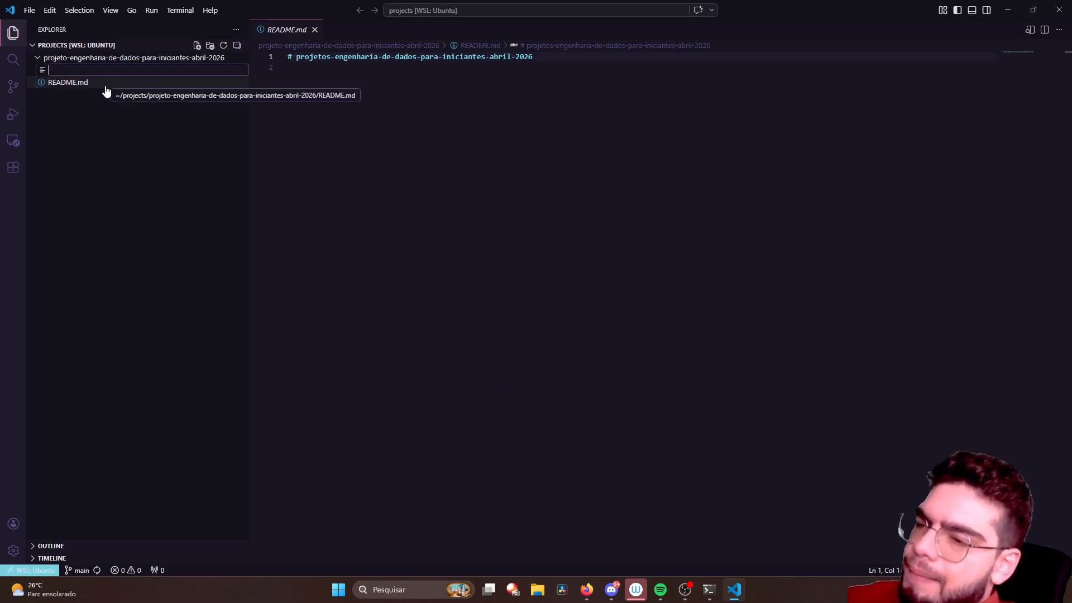
type("python.")
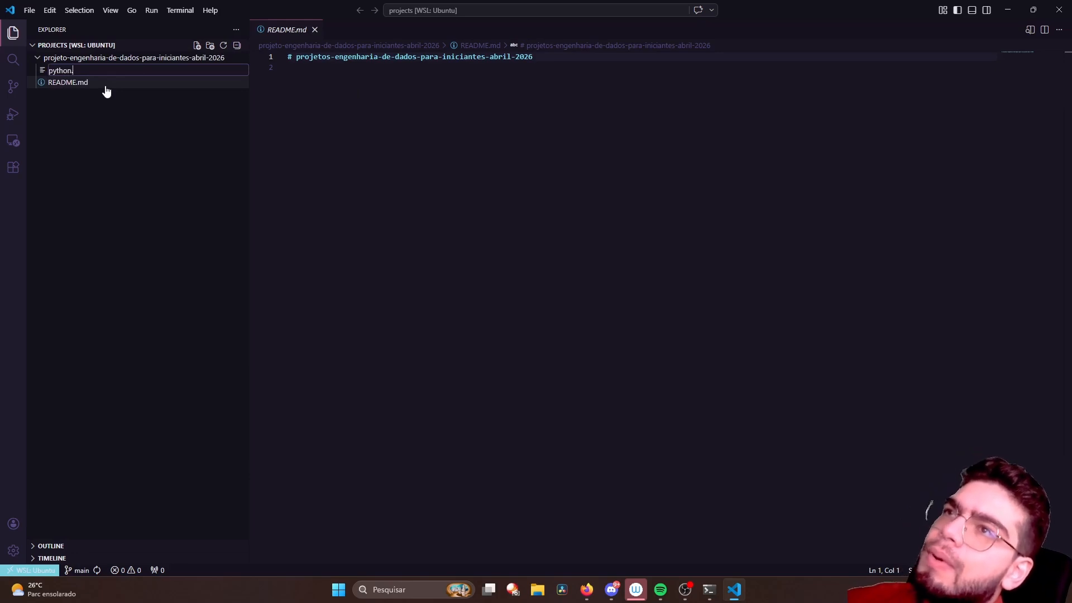
key("BackSpace")
type("_")
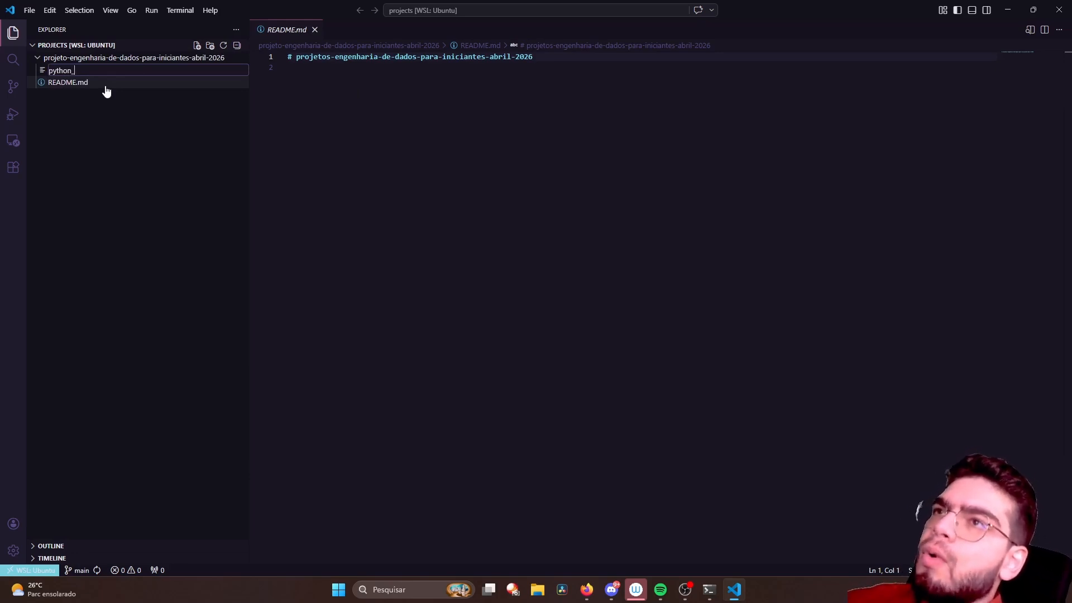
type("code.py")
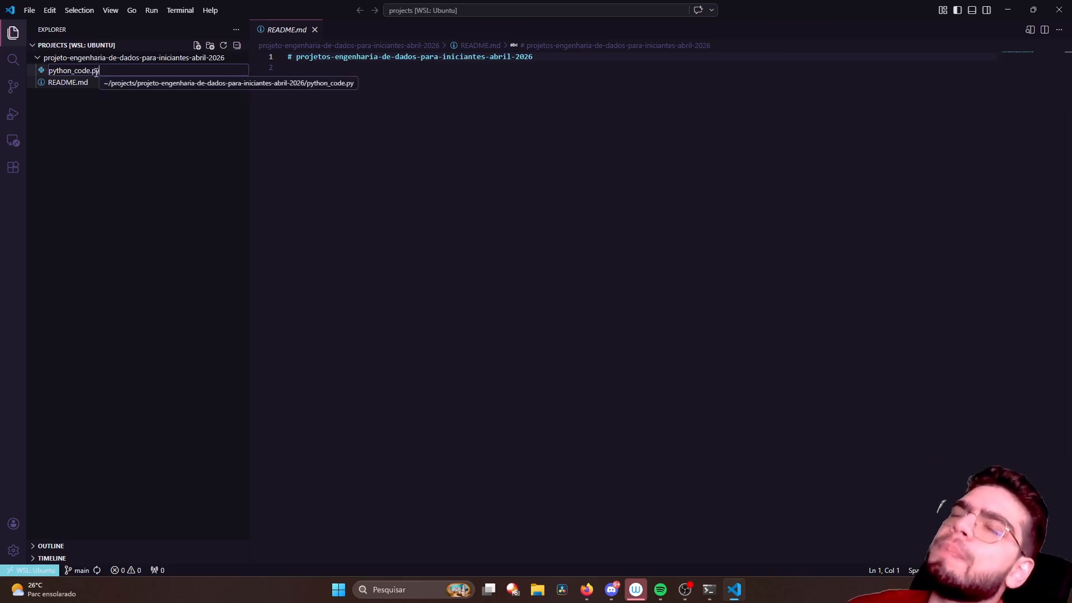
key("Return")
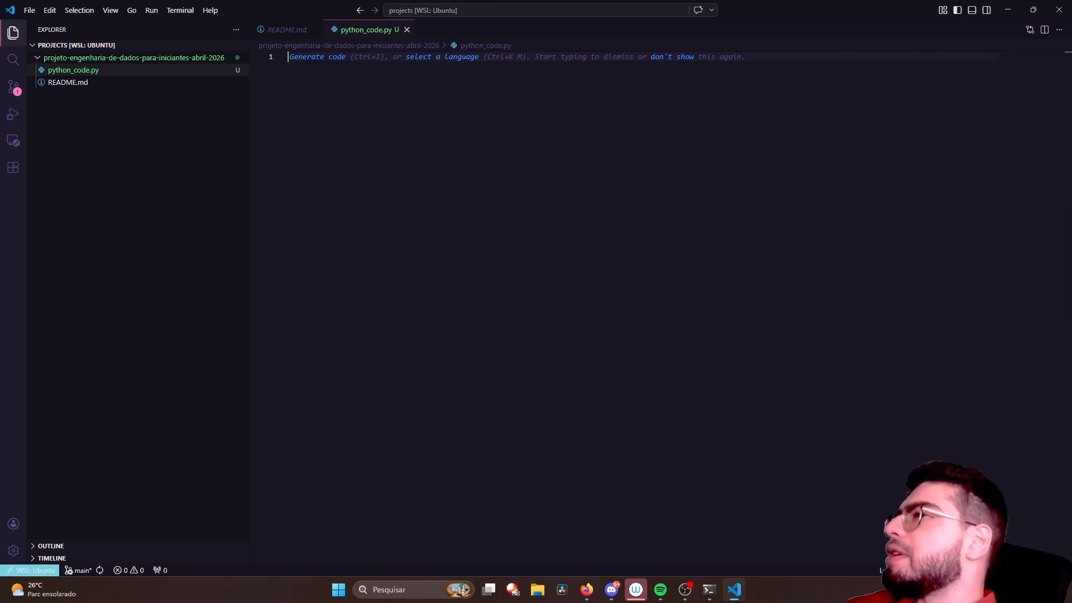
- Examine the language modes available for python_code.py, dismiss the list without changing the mode and maximize the window again
left_click_drag(819, 14, 481, 49)
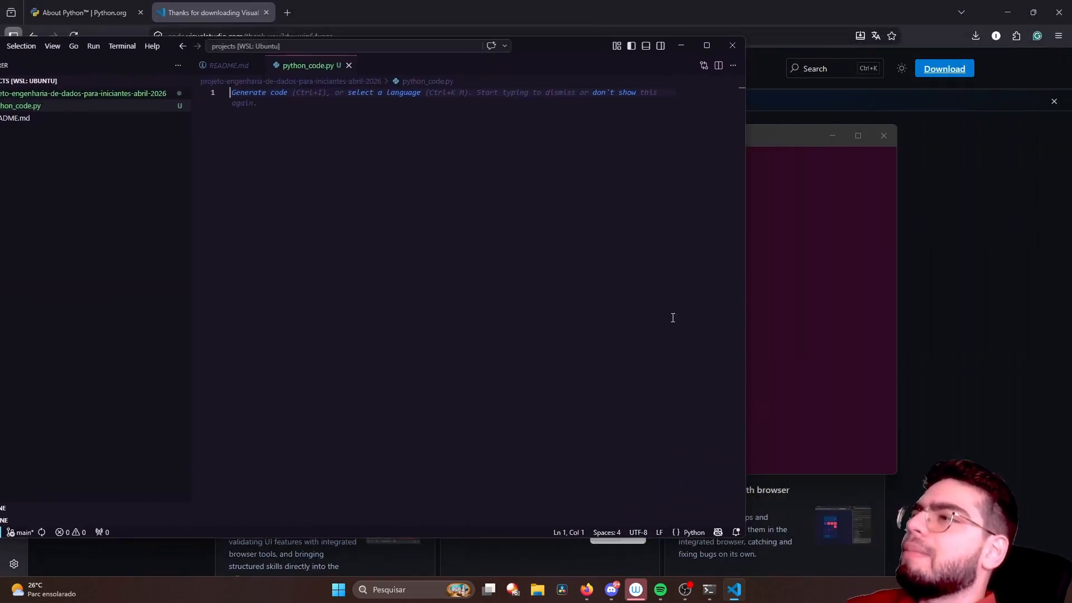
left_click(695, 534)
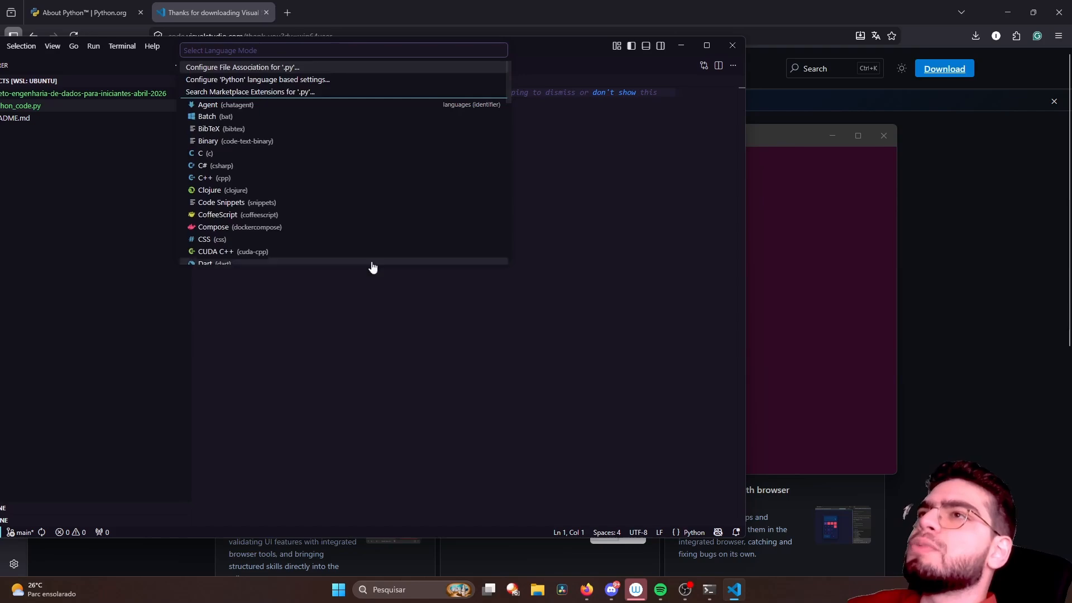
scroll(276, 179, "down", 15)
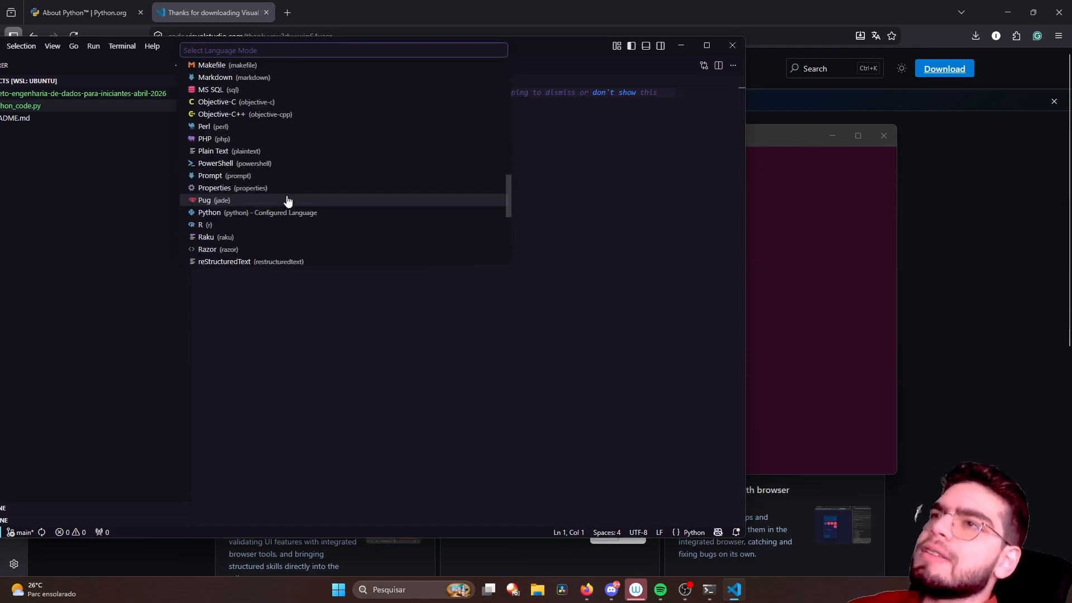
scroll(287, 204, "up", 15)
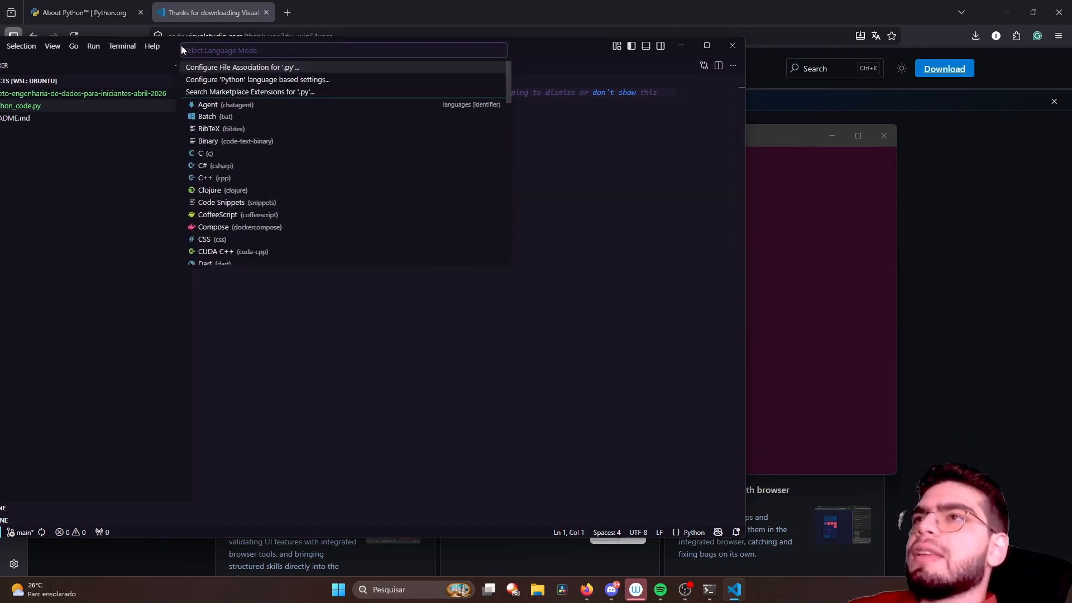
scroll(202, 190, "down", 2)
scroll(202, 184, "up", 2)
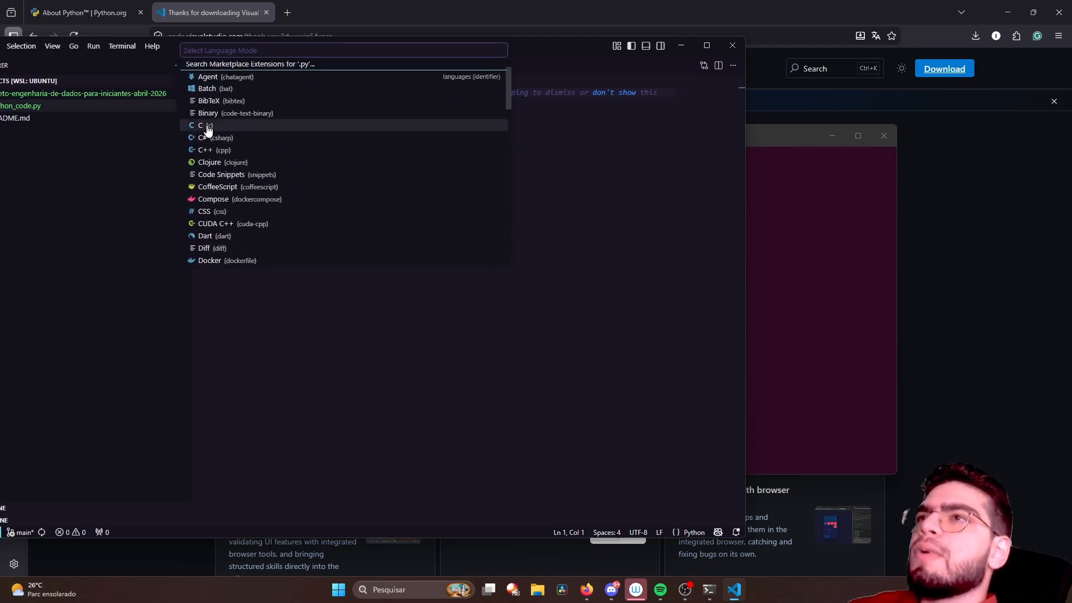
scroll(210, 168, "down", 7)
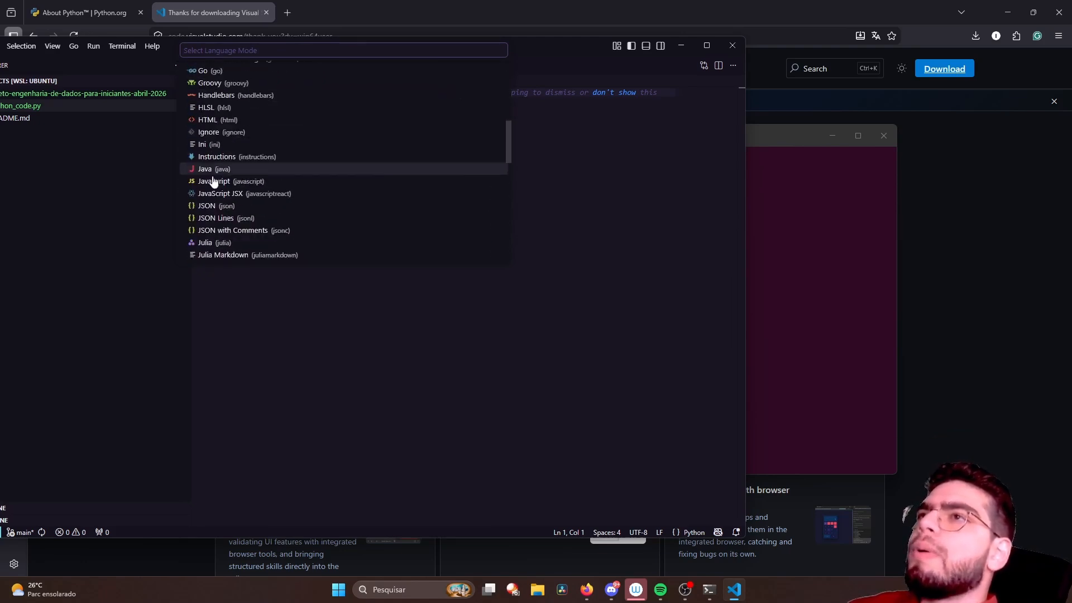
scroll(212, 180, "down", 6)
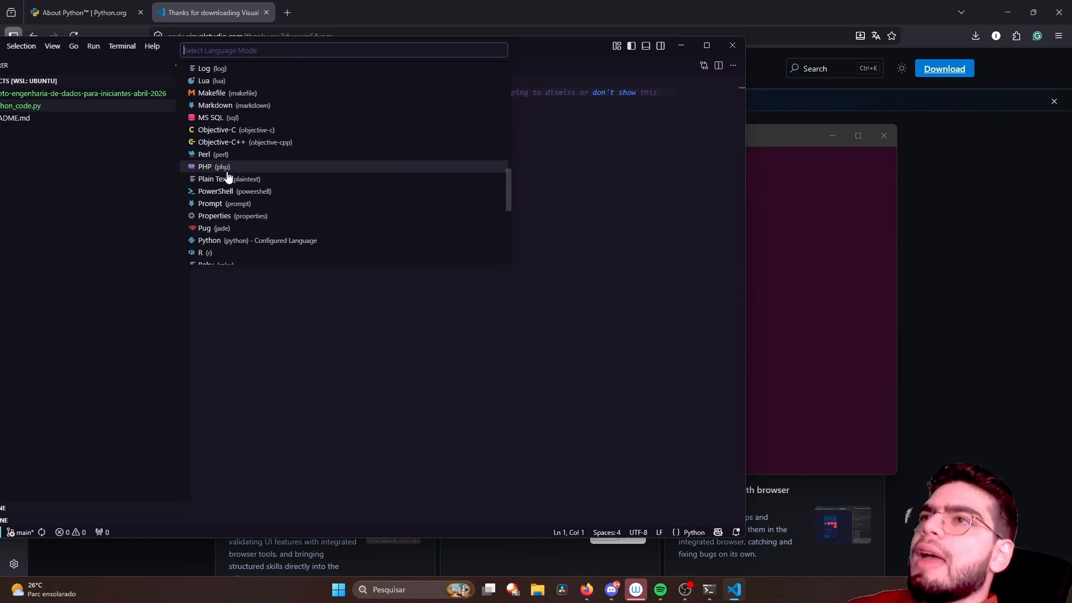
scroll(251, 232, "down", 3)
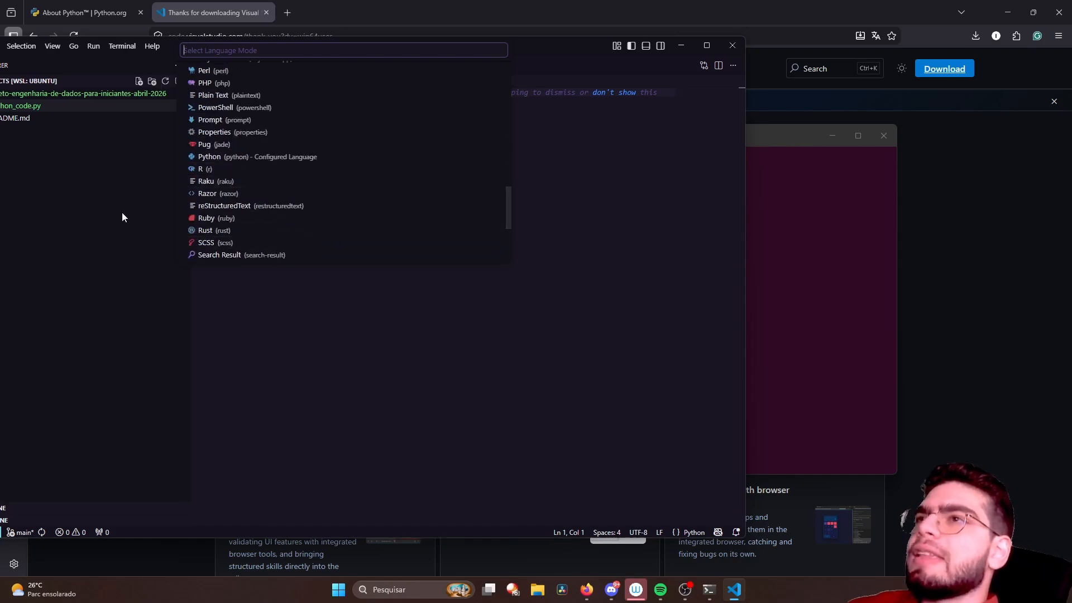
left_click(408, 302)
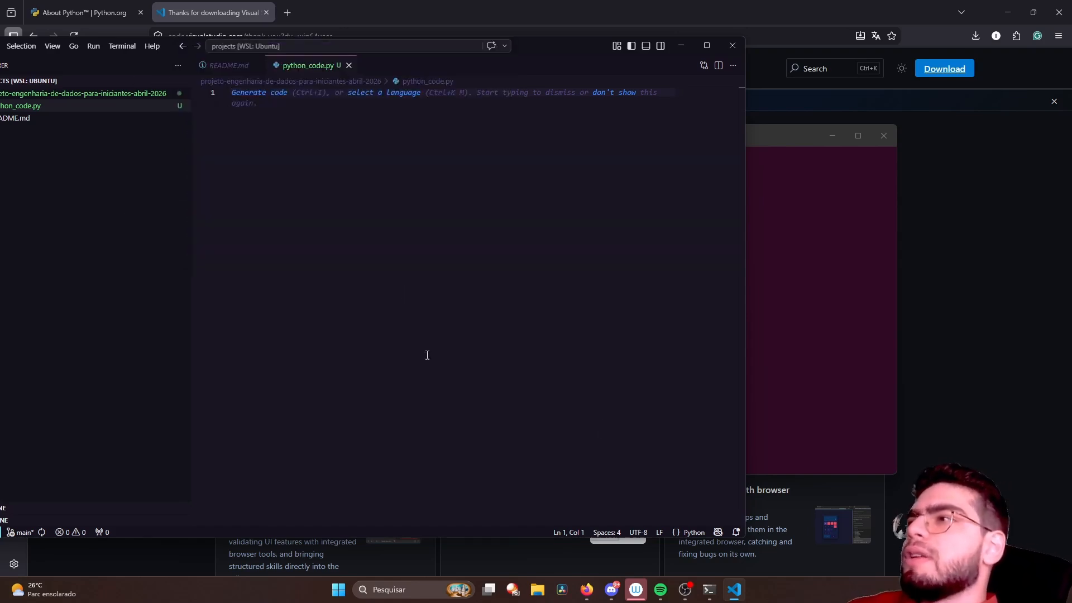
left_click(707, 45)
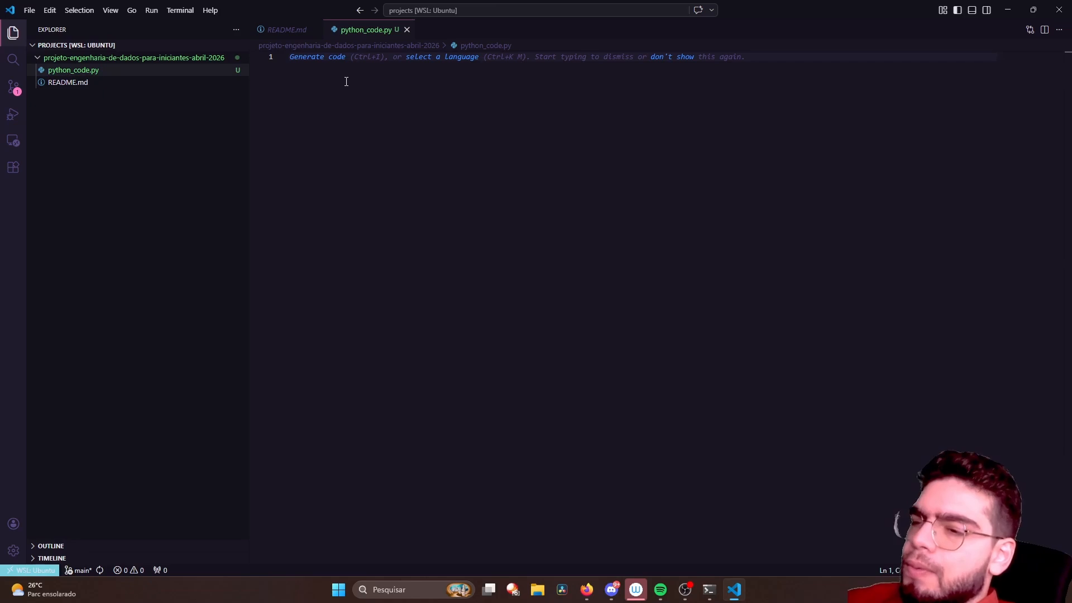
- Write print("Hello World!") on line 1 of python_code.py and save the file
type("print(")
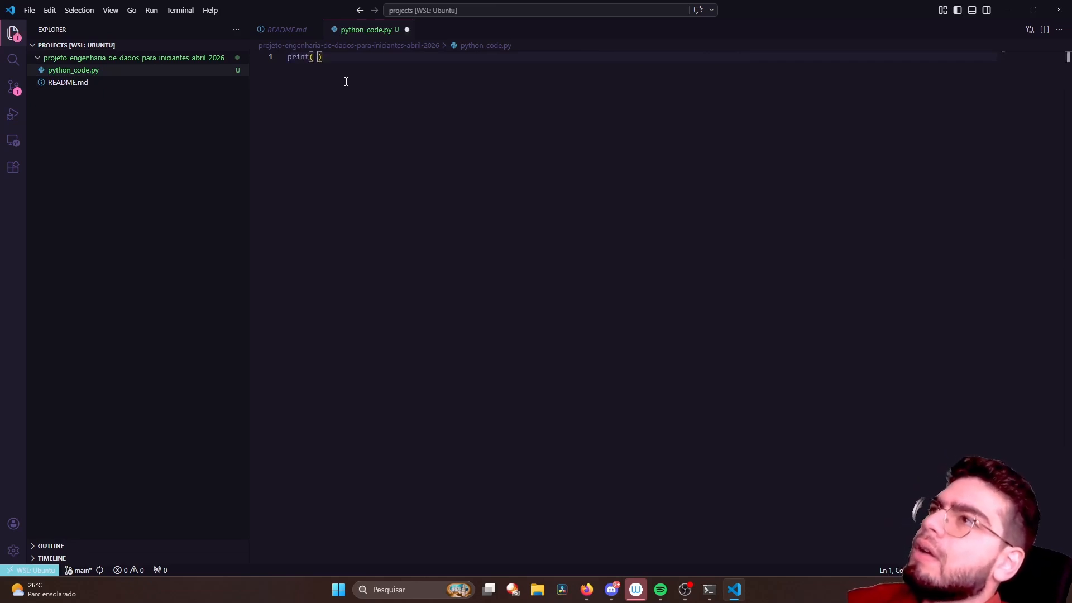
type("\"Hello W")
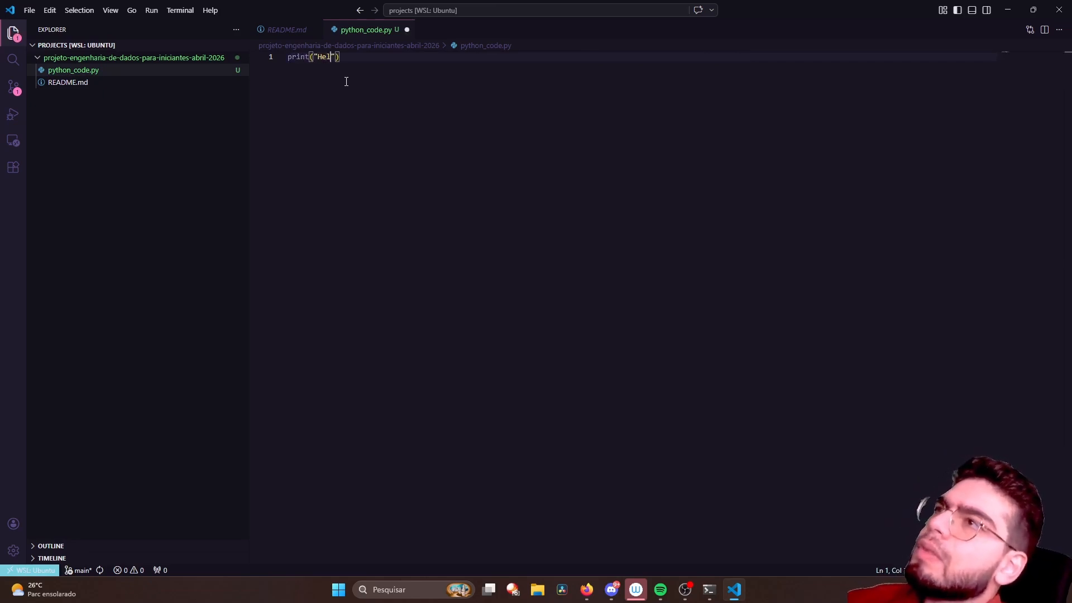
type("orld!")
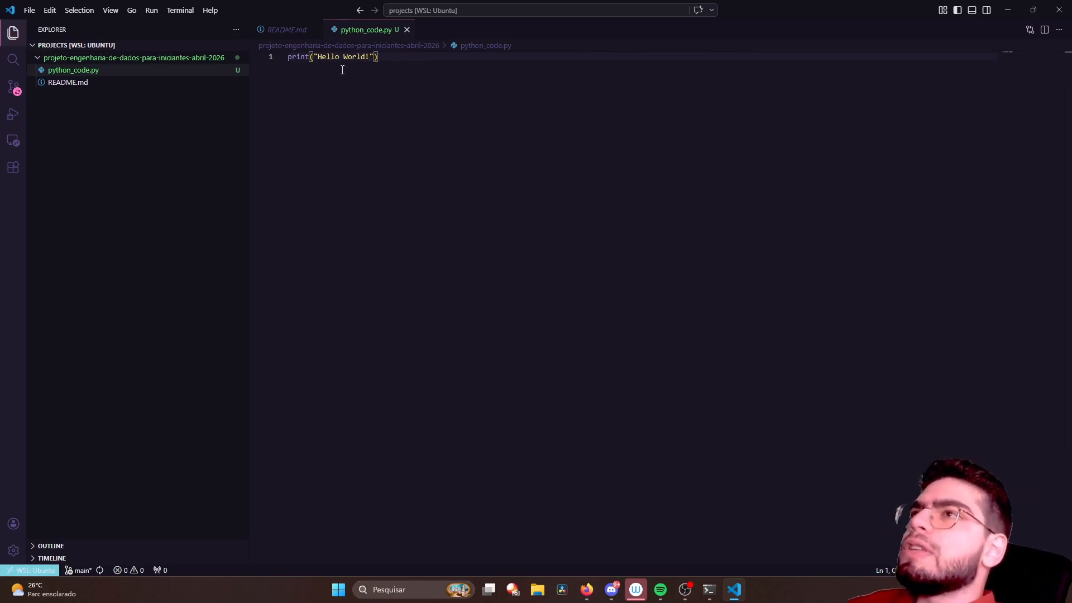
left_click(310, 62)
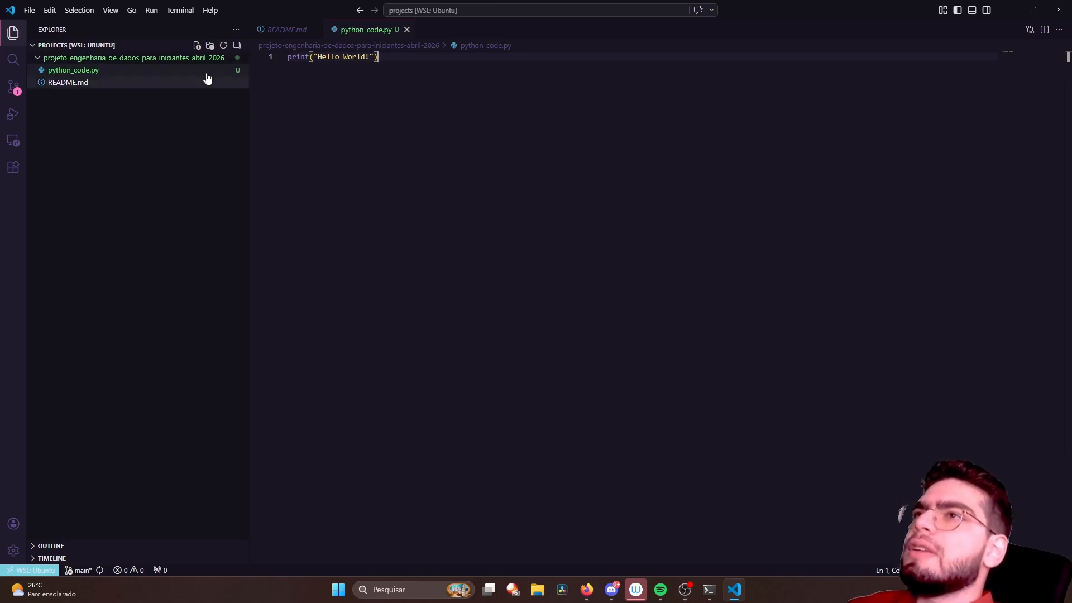
left_click(384, 62)
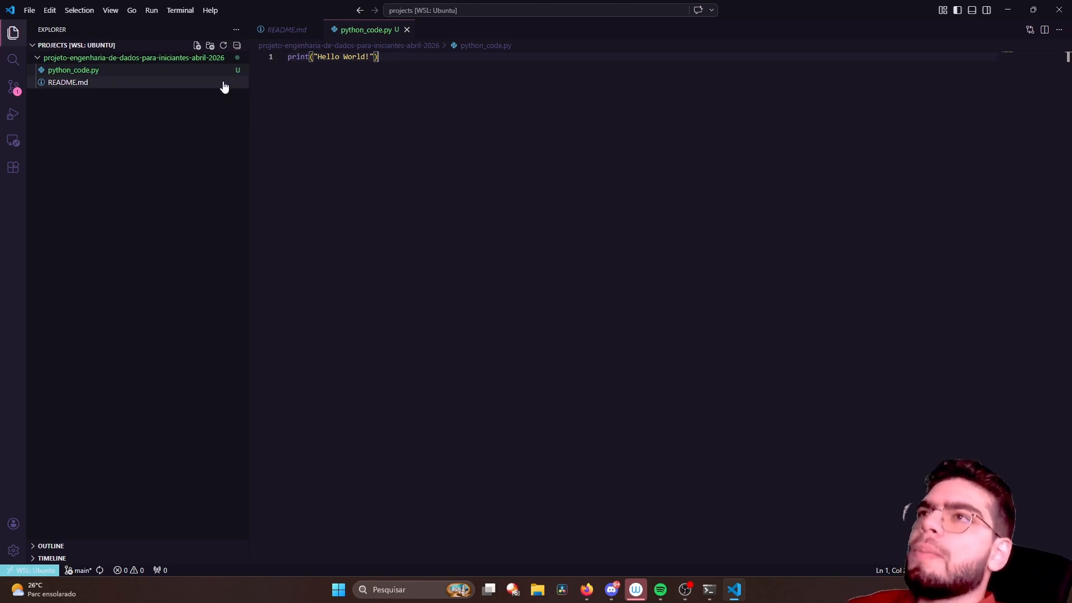
- Hide and restore the Explorer sidebar, and switch between the open README.md and python_code.py files
key("ctrl+b")
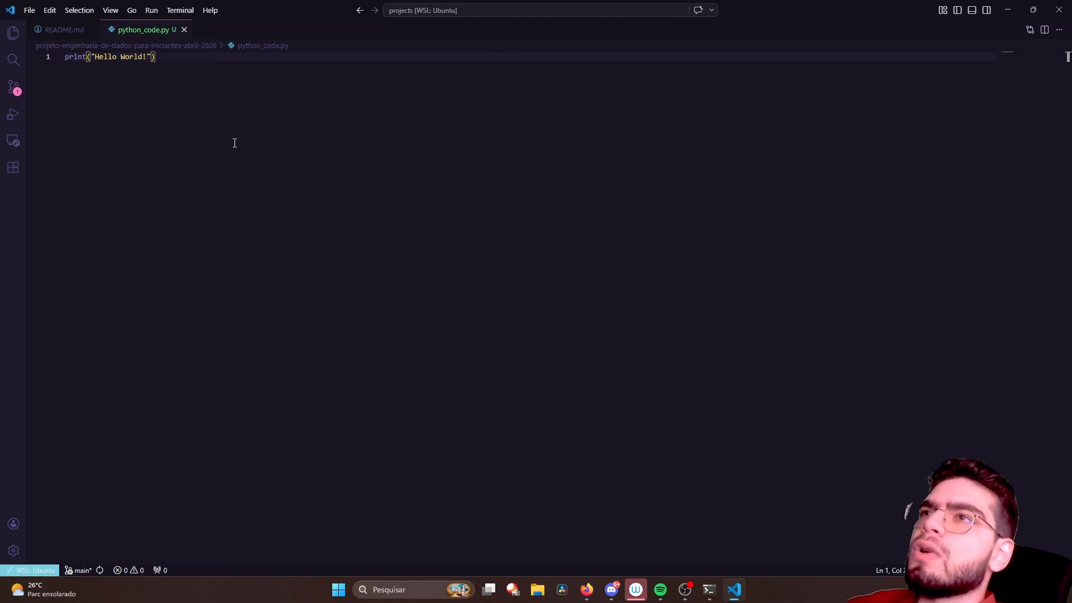
key("ctrl+b")
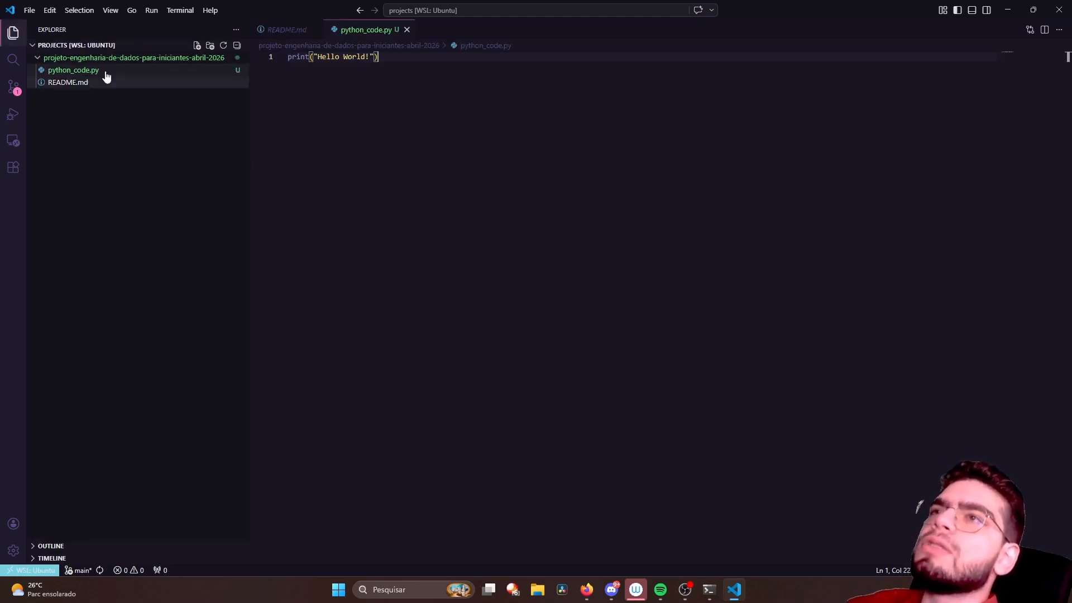
left_click(288, 35)
left_click(330, 35)
left_click(274, 33)
left_click(343, 35)
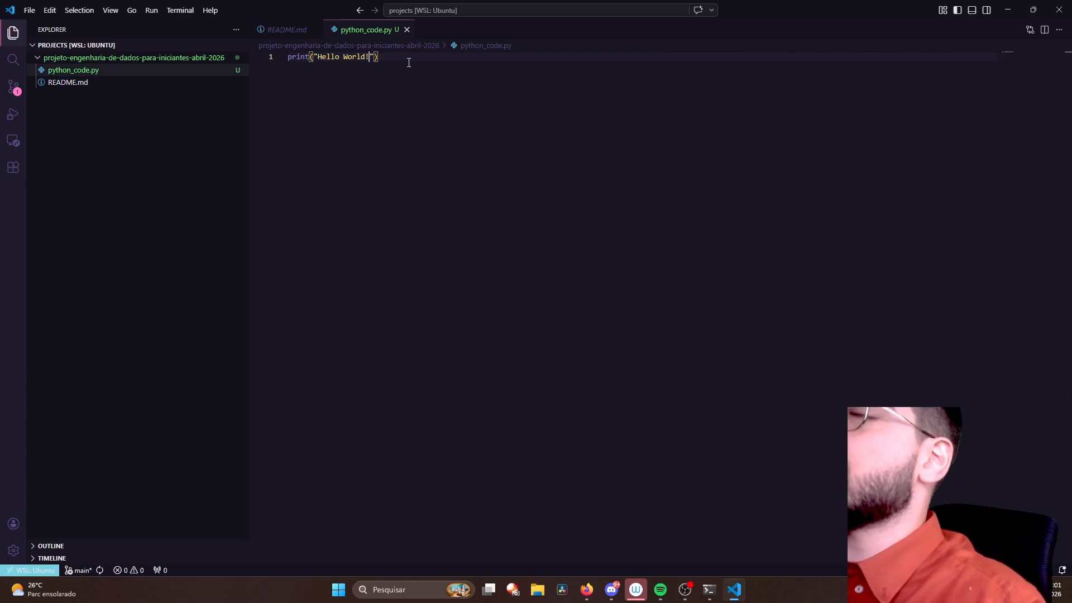
type("!!!")
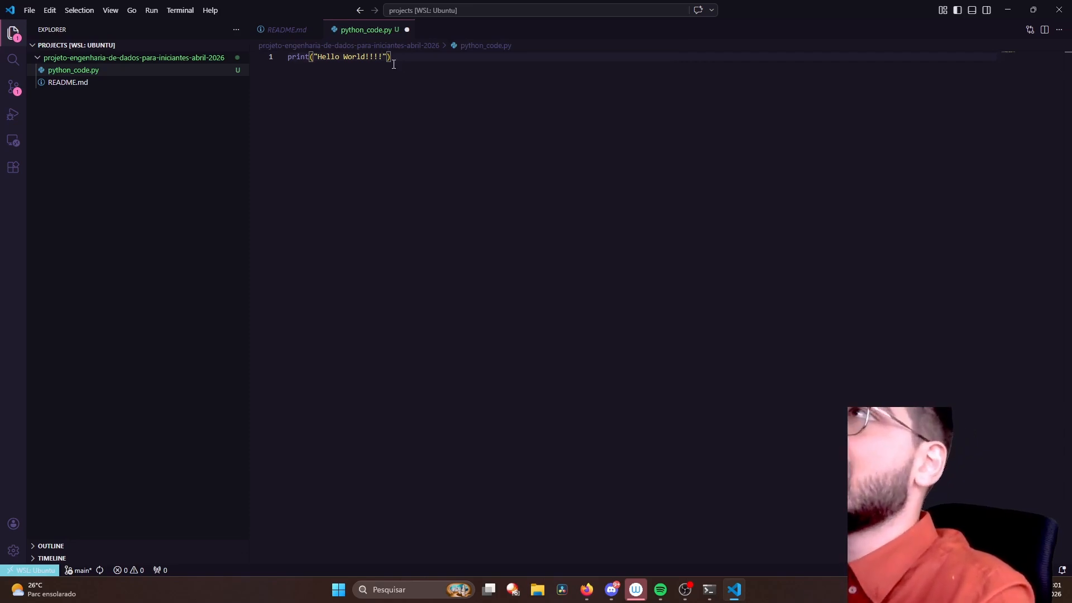
key("BackSpace")
key("BackSpace")
key("BackSpace")
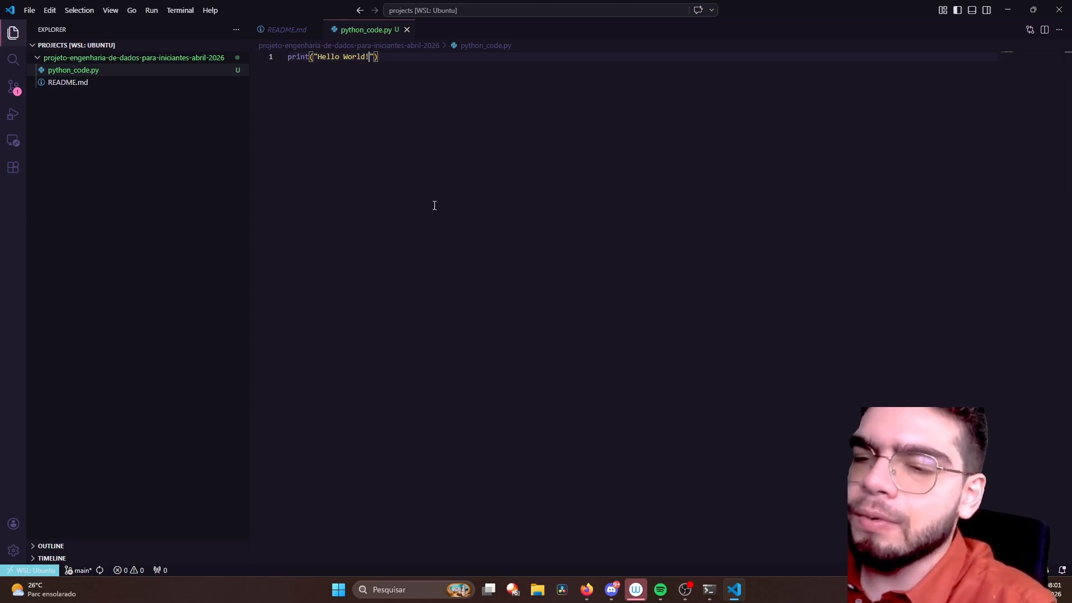
- Open the integrated terminal in the projects folder, review the terminal commands available and return focus to the prompt
key("ctrl+grave")
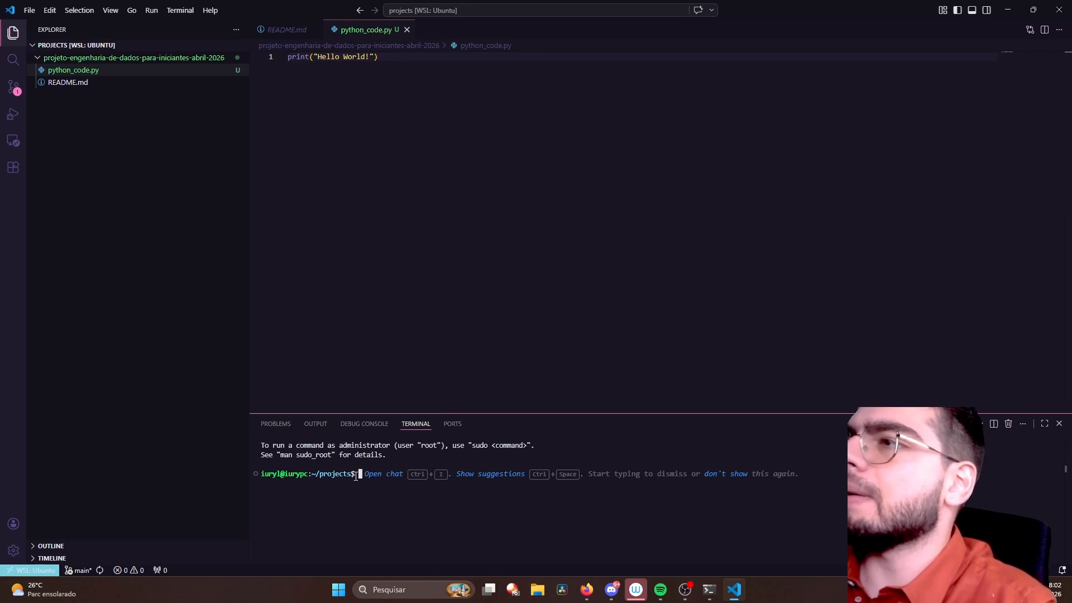
left_click(181, 11)
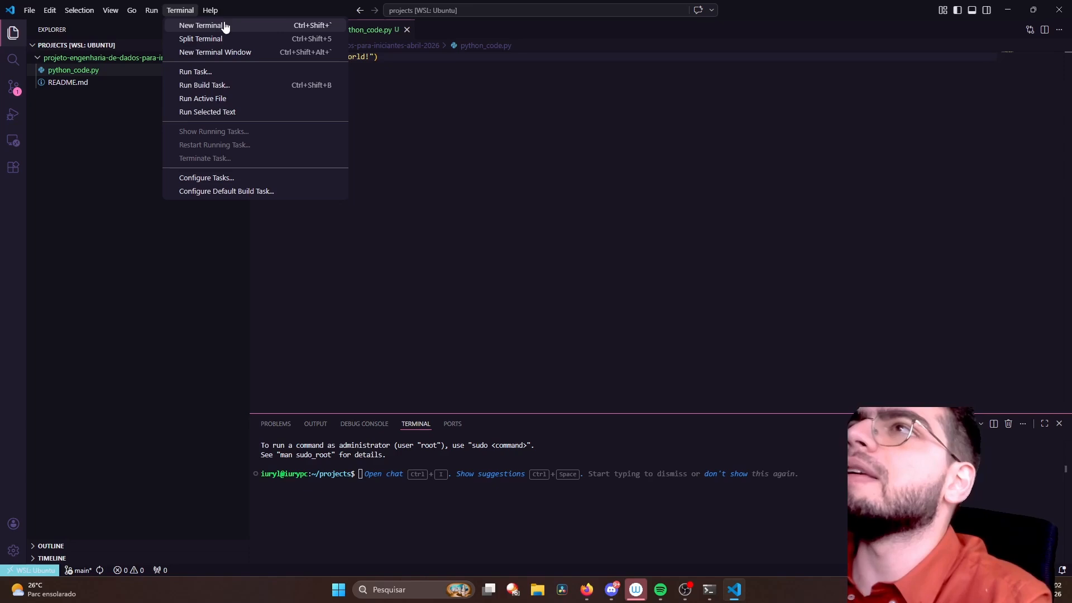
left_click(455, 253)
left_click(478, 539)
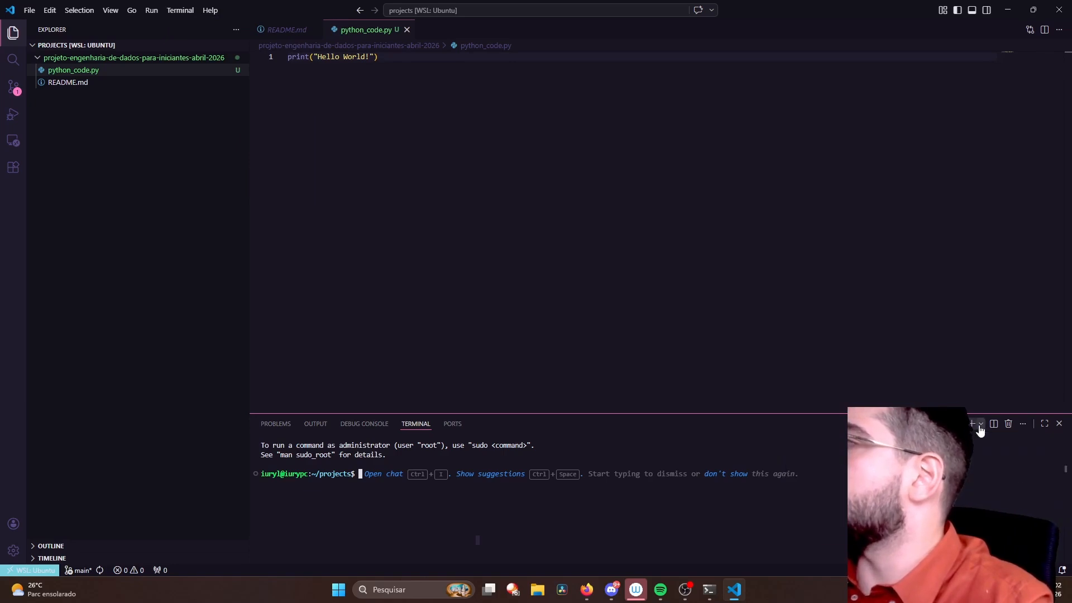
- Open the terminal settings, examine the Explorer Kind options and the external Linux, macOS and Windows executables, and close the settings unchanged
left_click(981, 426)
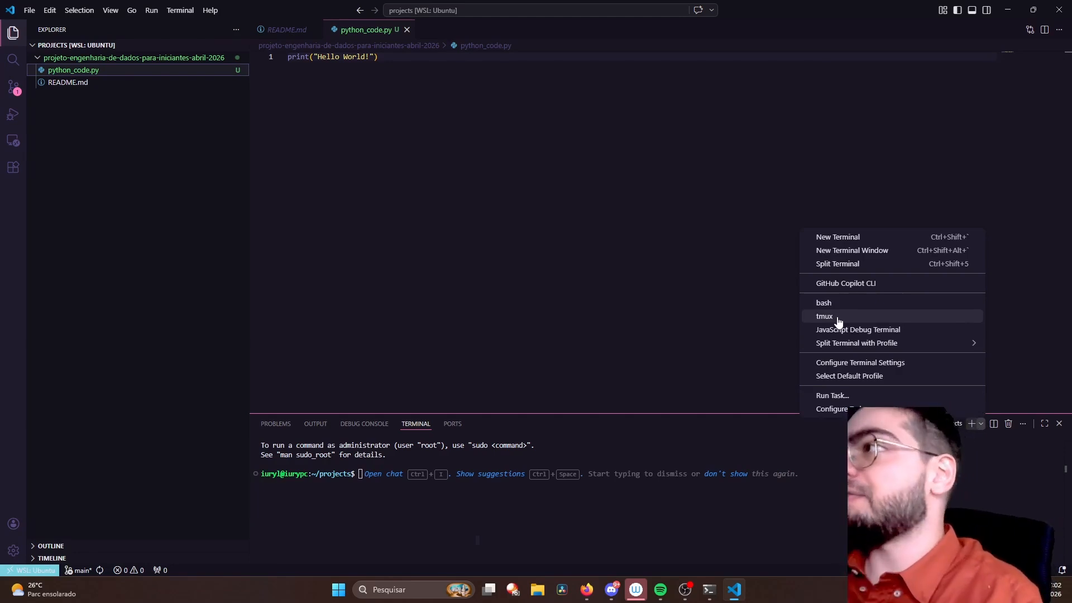
left_click(860, 364)
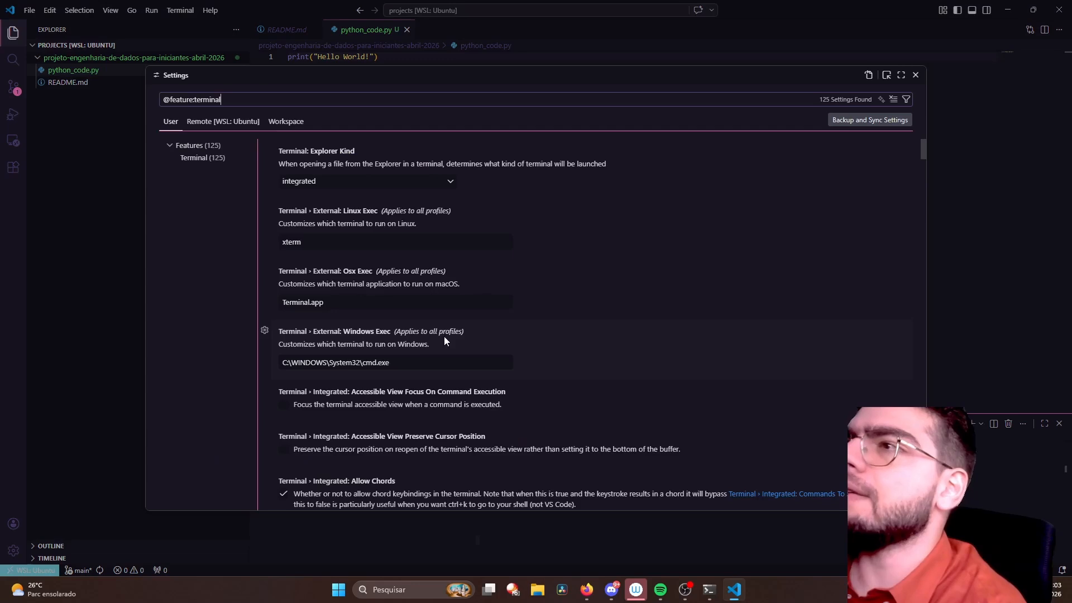
left_click(346, 182)
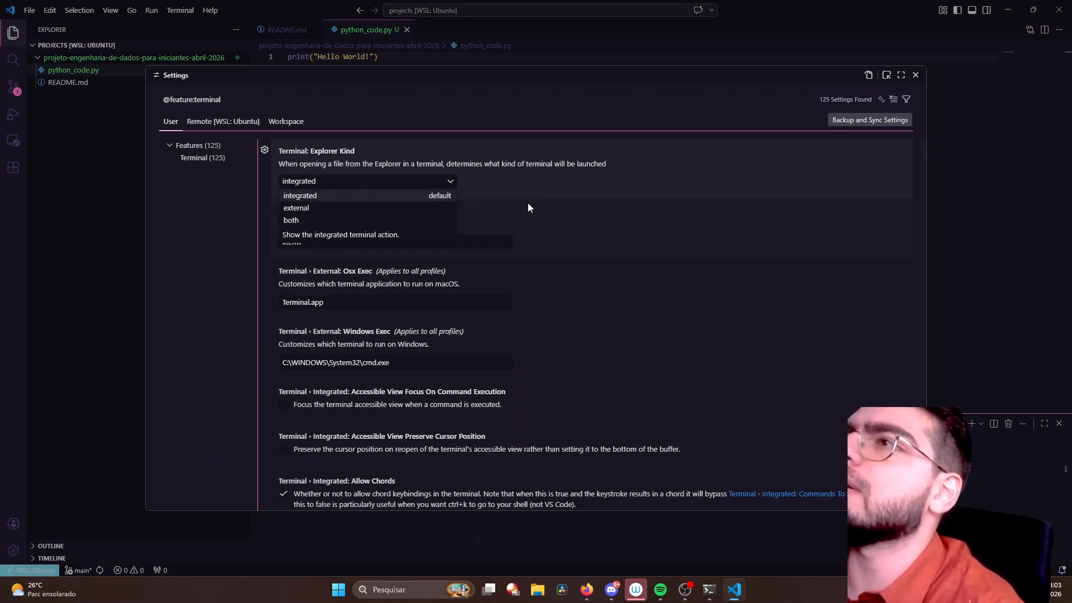
left_click(564, 184)
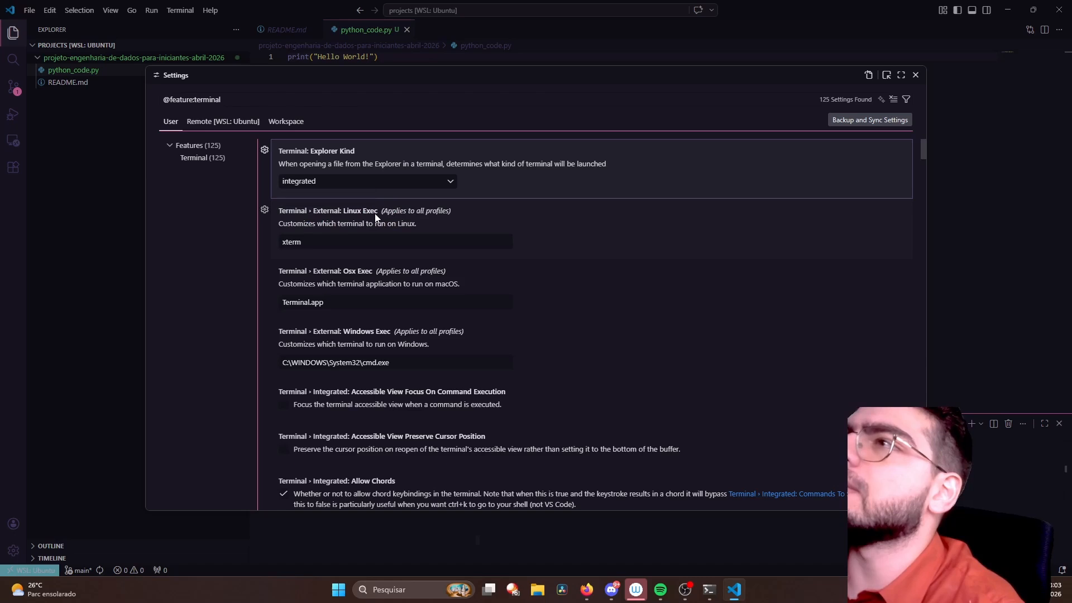
left_click(329, 246)
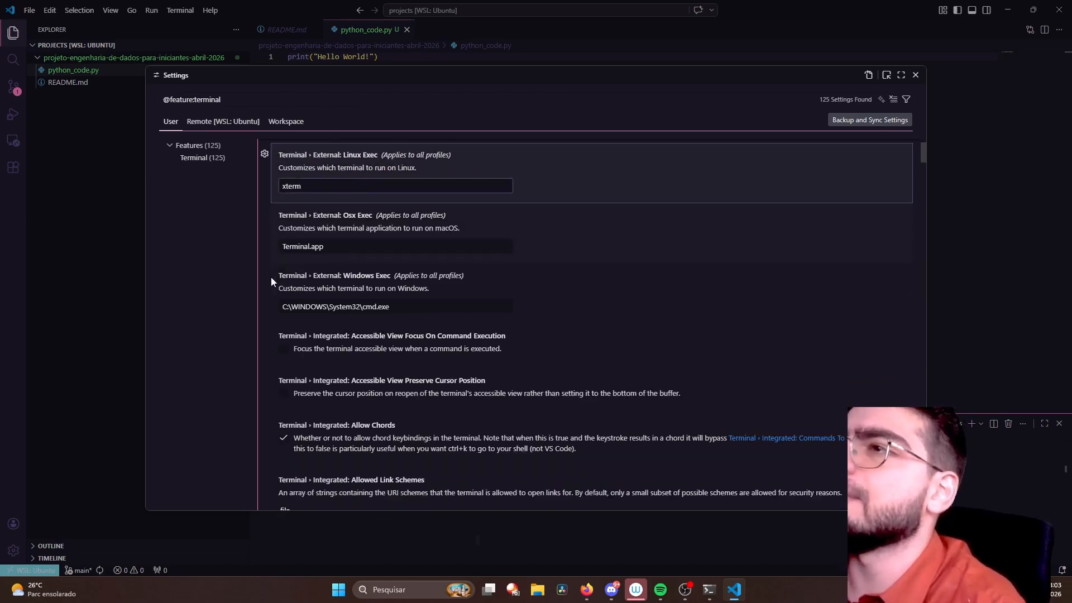
scroll(271, 277, "down", 1)
left_click(334, 223)
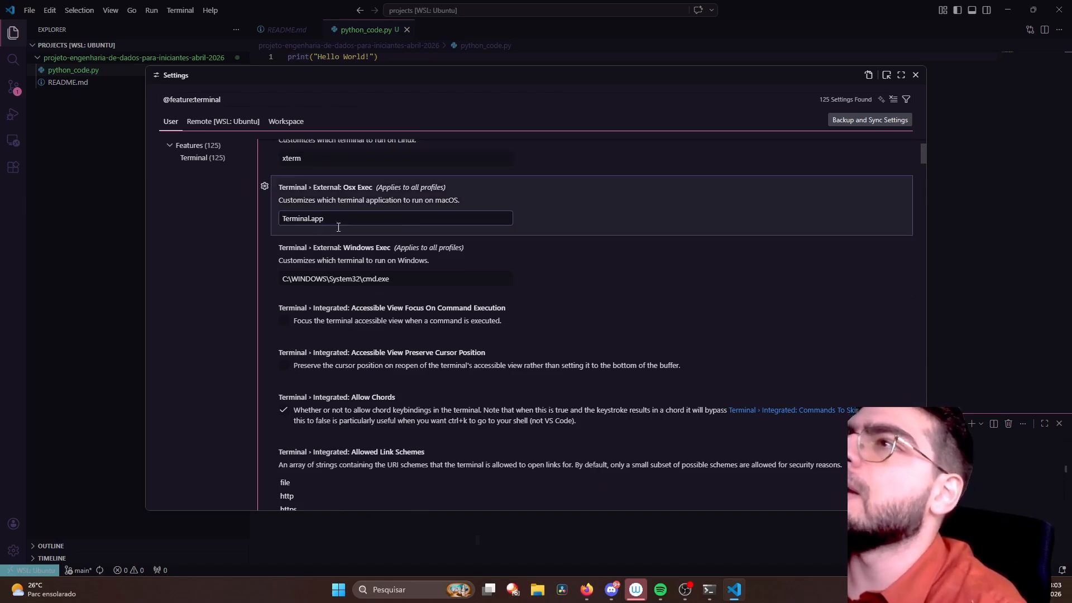
left_click(407, 285)
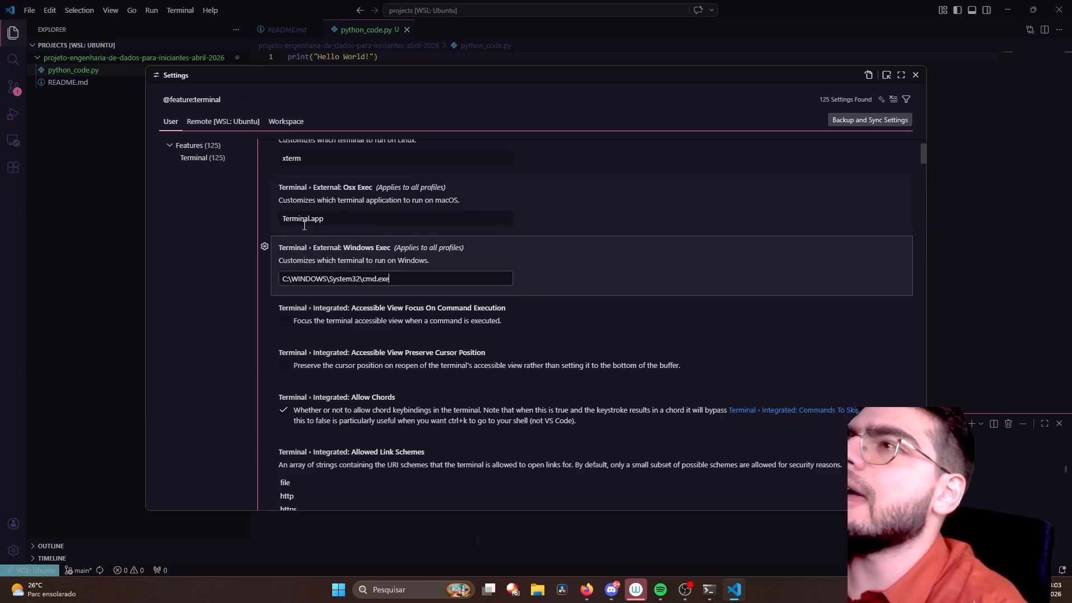
scroll(395, 352, "up", 1)
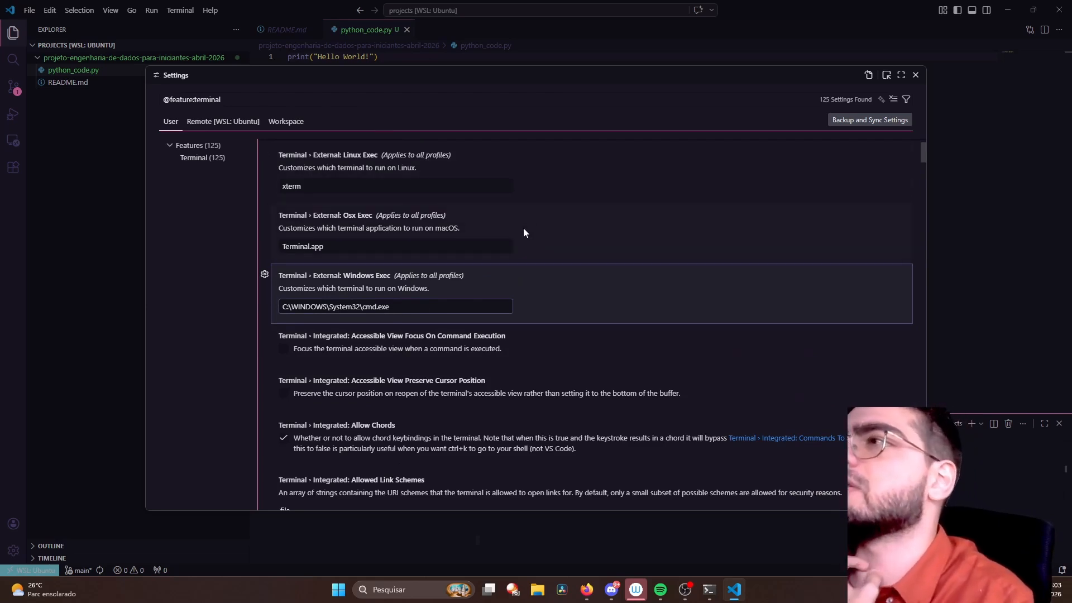
scroll(524, 228, "down", 4)
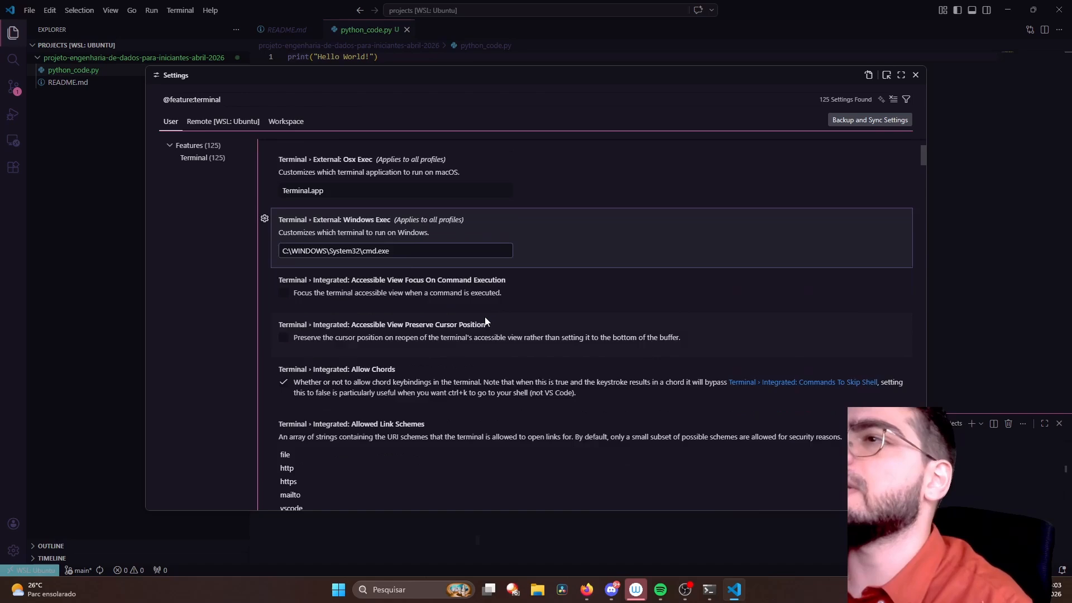
scroll(485, 317, "up", 3)
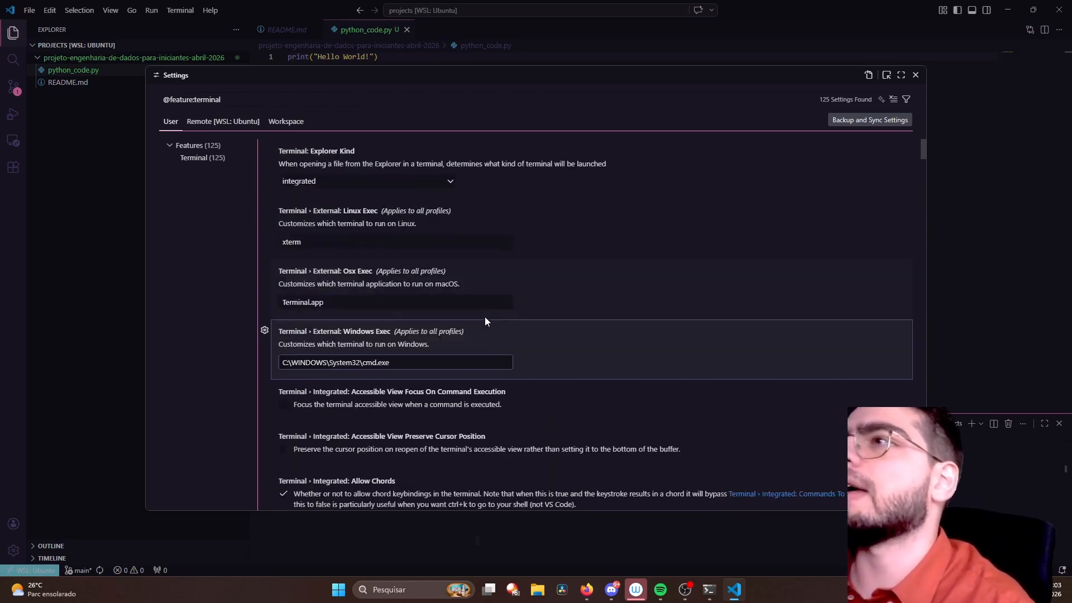
left_click(916, 75)
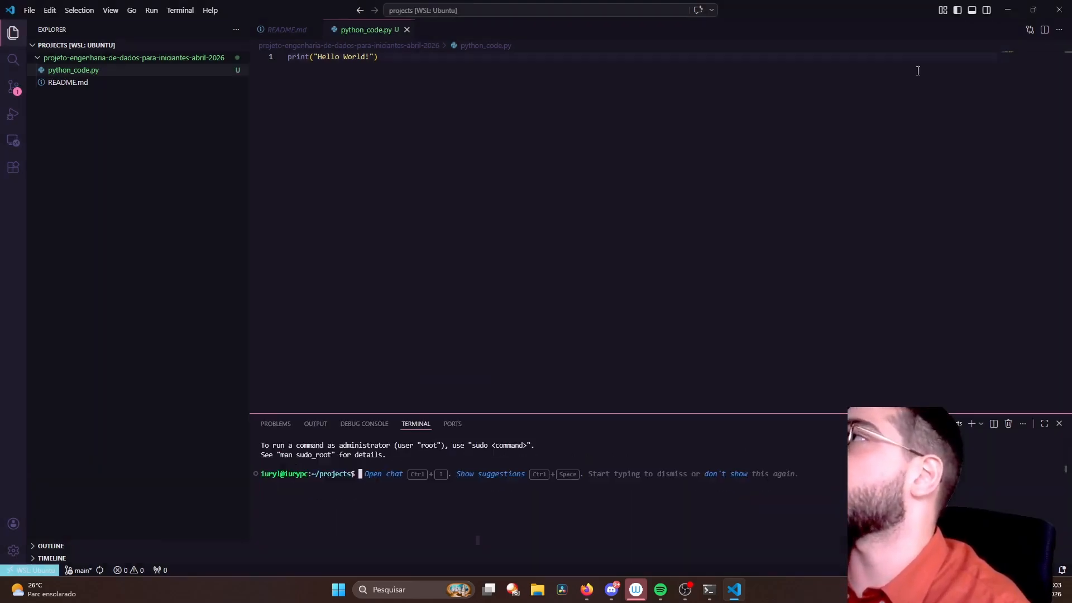
- Open a tmux terminal, change into the projeto-engenharia-de-dados-para-iniciantes-abril-2026 folder and clear the terminal
left_click(983, 426)
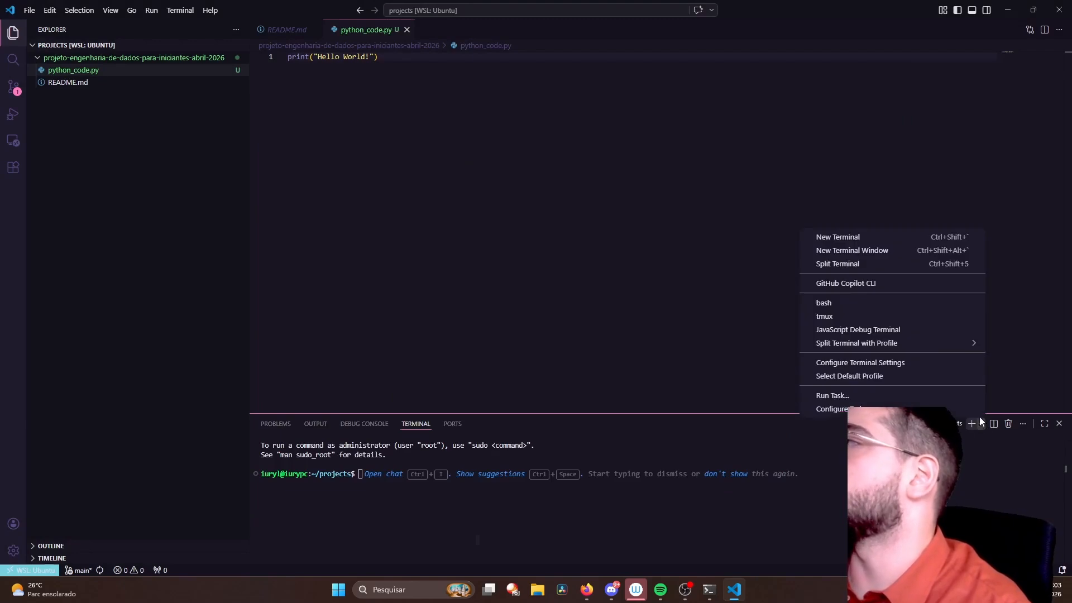
left_click(915, 316)
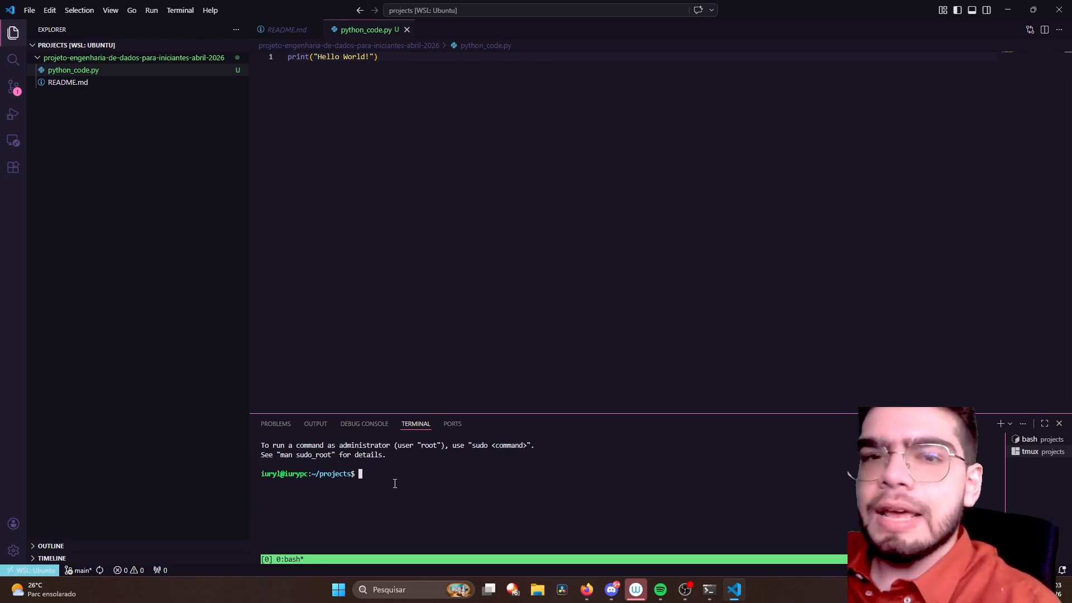
type("cd ")
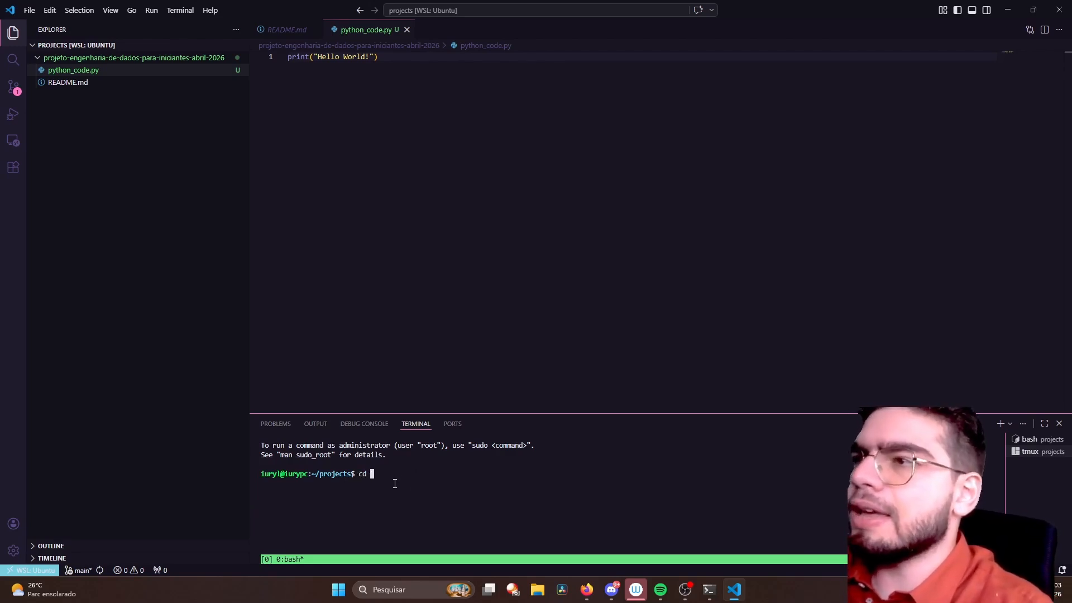
type("pr")
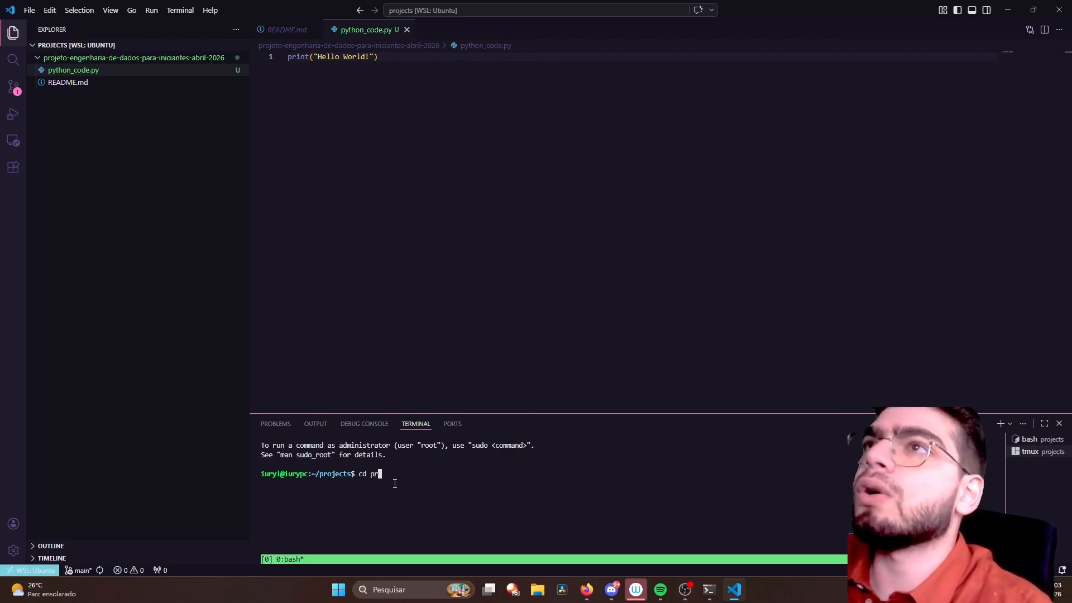
key("Tab")
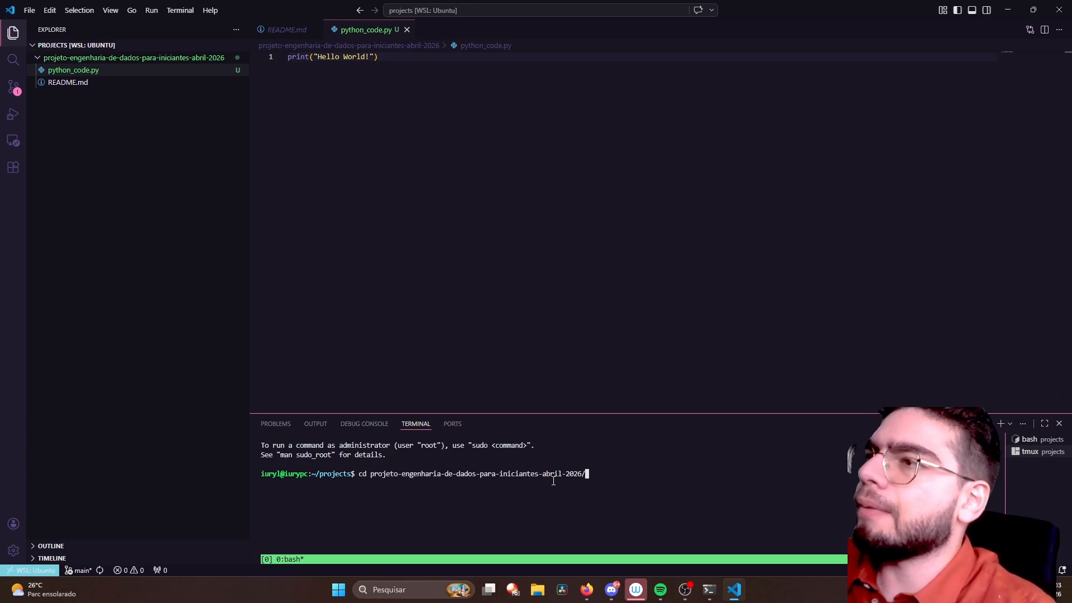
key("Return")
key("ctrl+l")
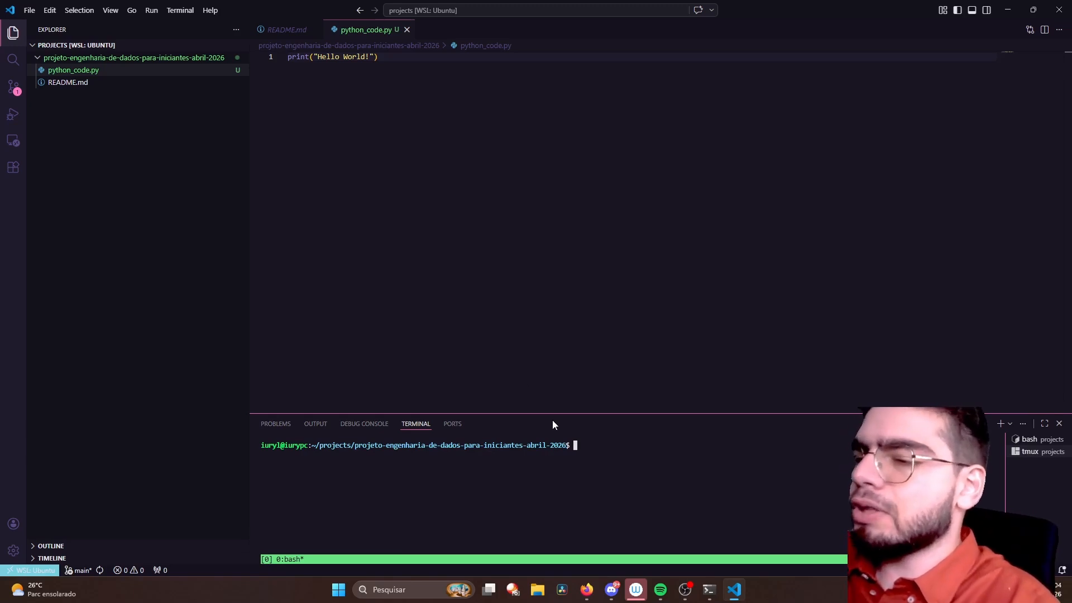
- Run python_code.py with python.exe in the tmux terminal and check the command and its output
type("ython")
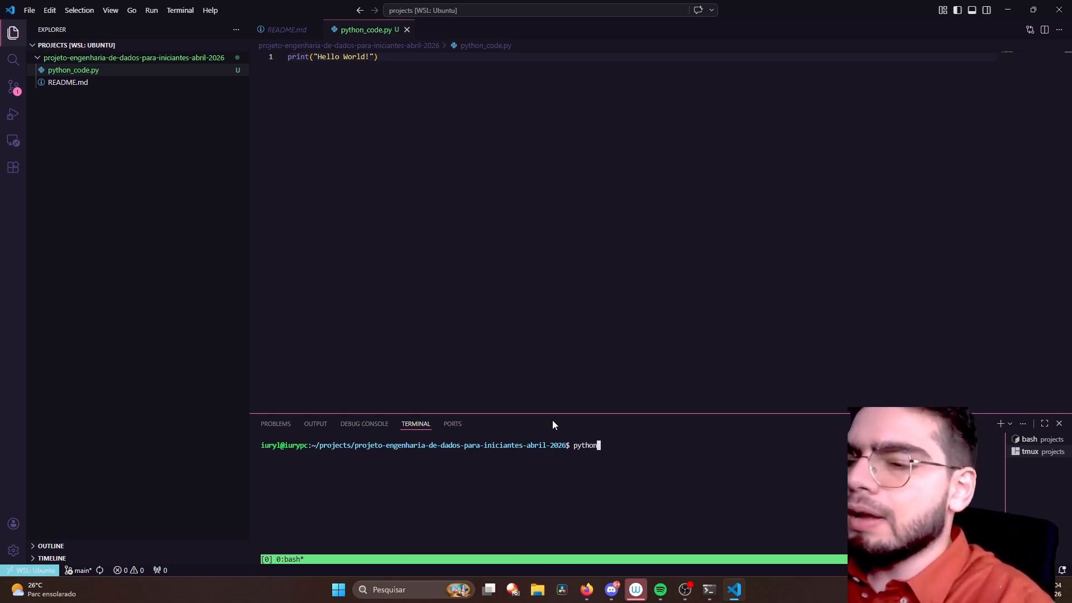
type("3")
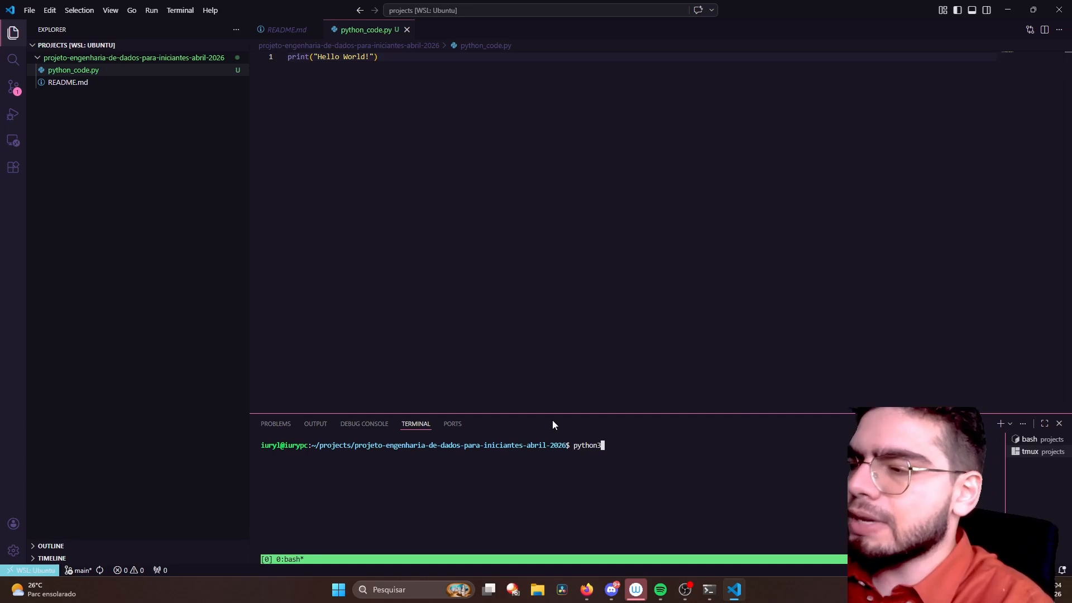
key("BackSpace")
type(".exe")
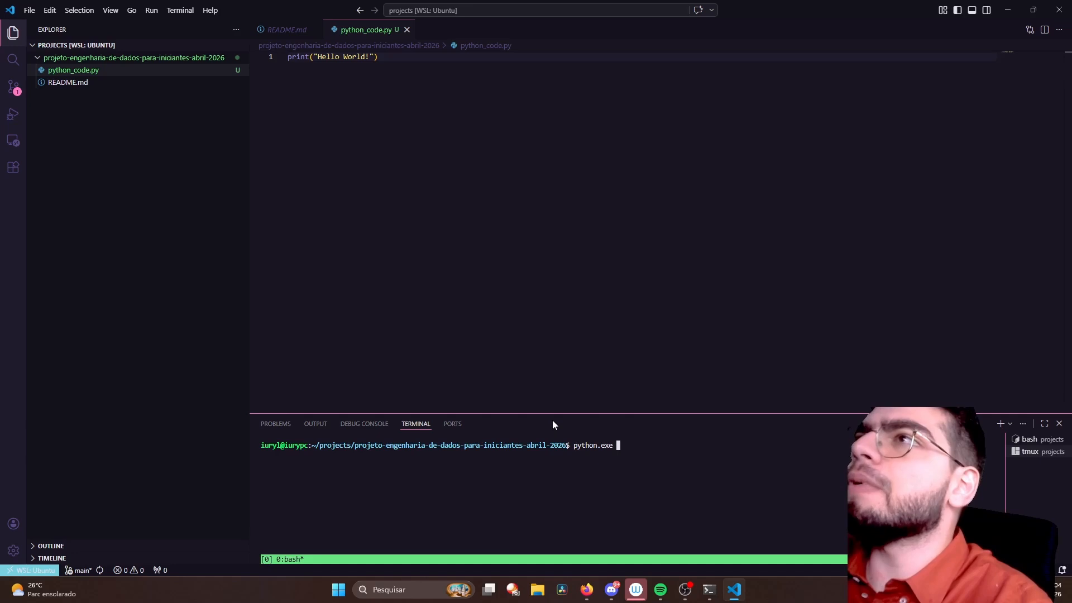
type("pytho")
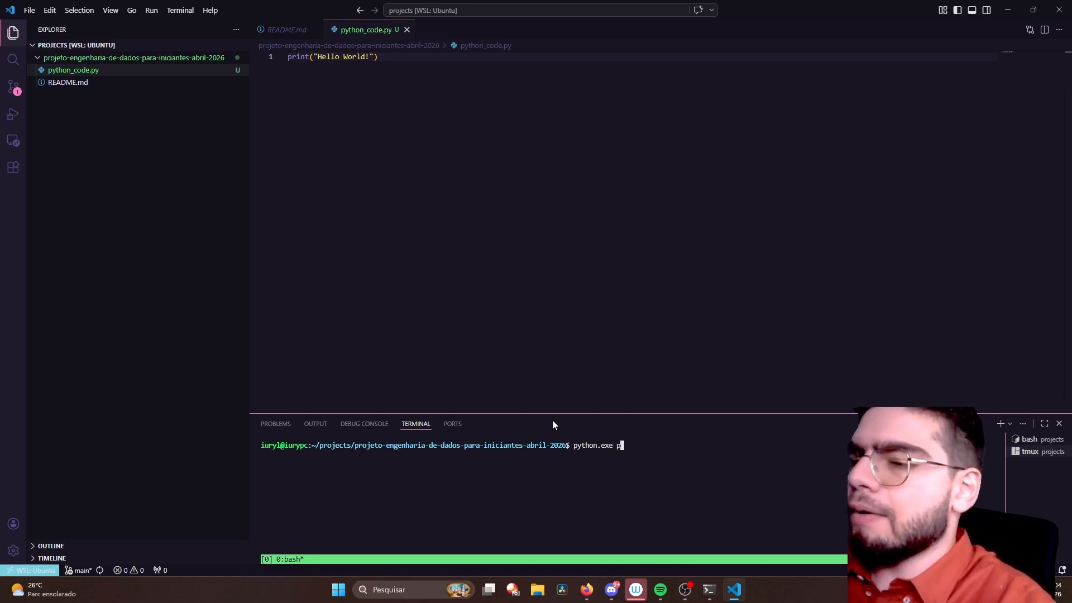
key("Tab")
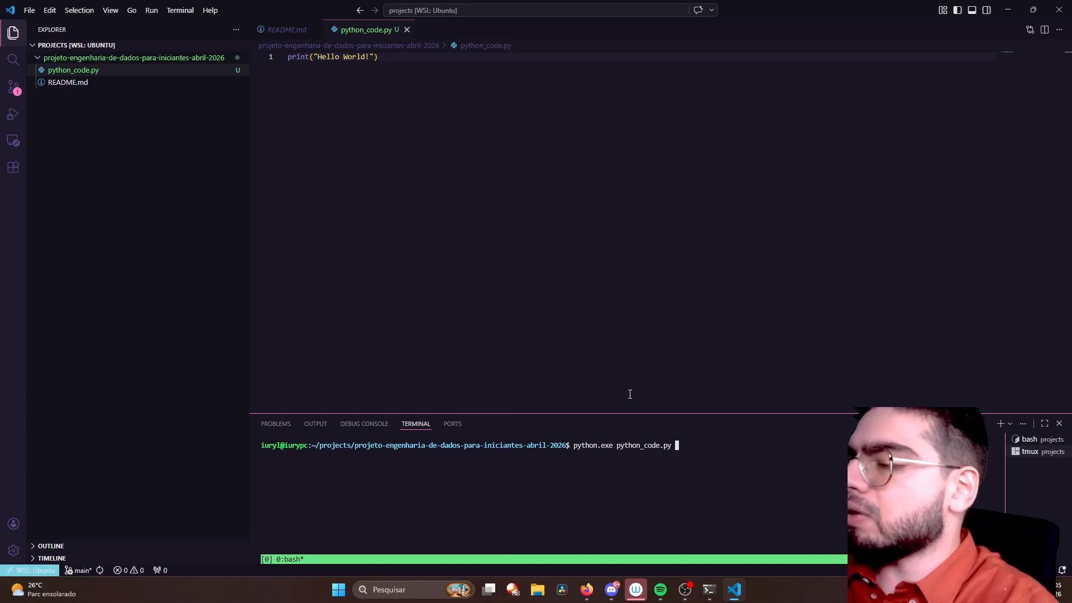
key("Return")
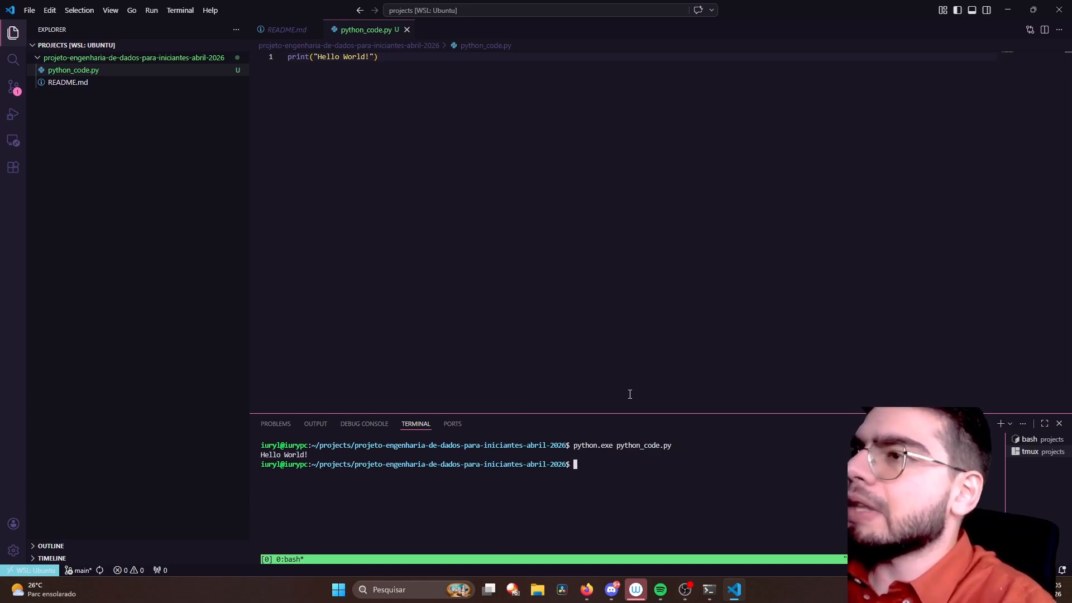
left_click_drag(324, 456, 260, 456)
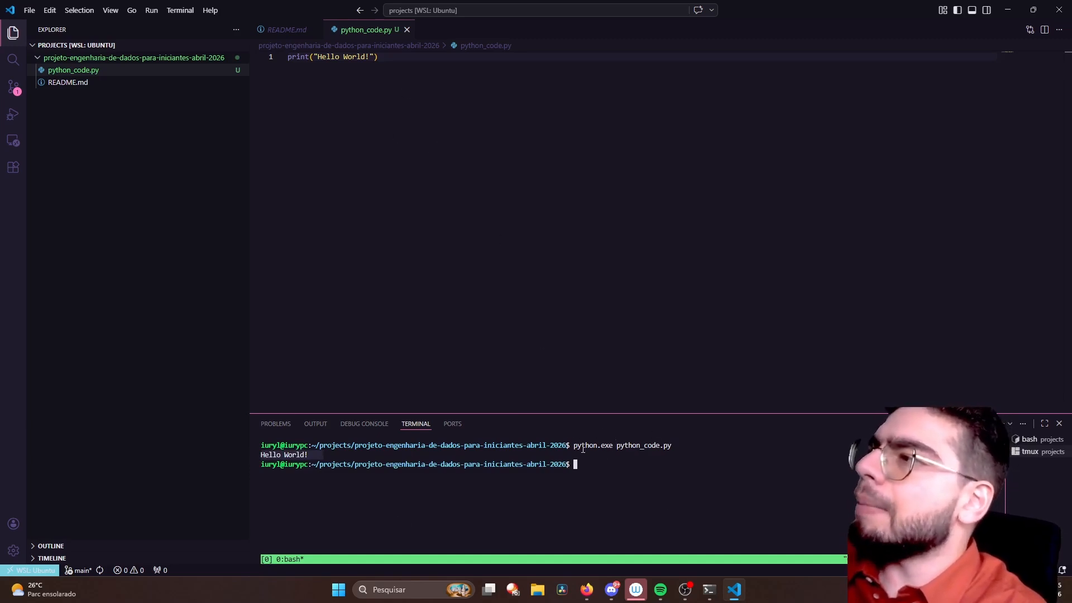
left_click_drag(672, 446, 615, 446)
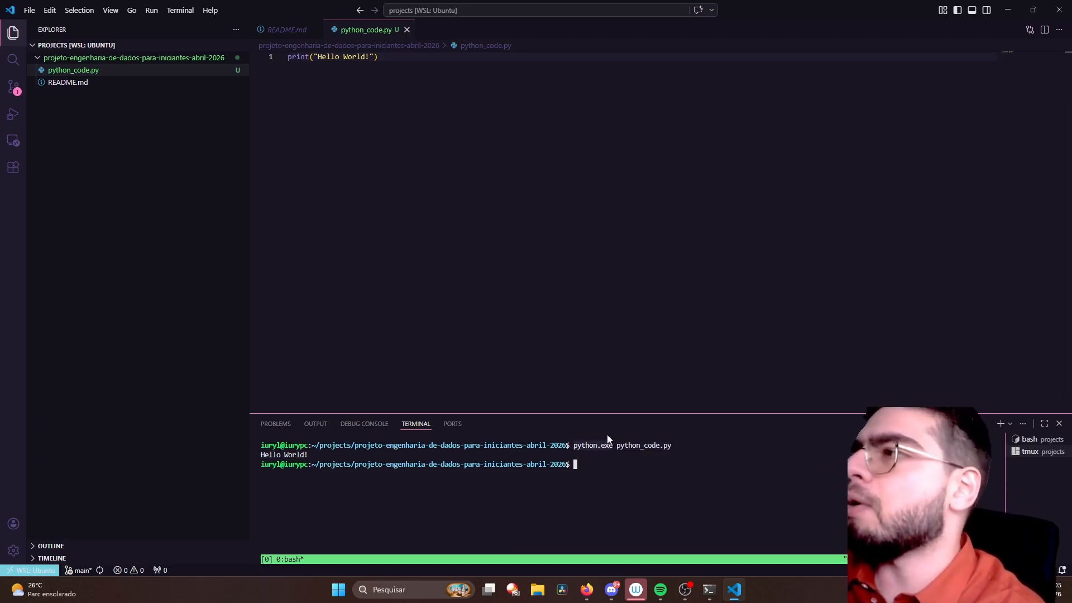
- Recall the previous run command, replace python.exe with python3 and run python_code.py again
key("Up")
key("Left")
key("Left")
key("Left")
key("Left")
key("Left")
key("Left")
key("Left")
key("Left")
key("Left")
key("Left")
key("Left")
key("Left")
key("Left")
key("Left")
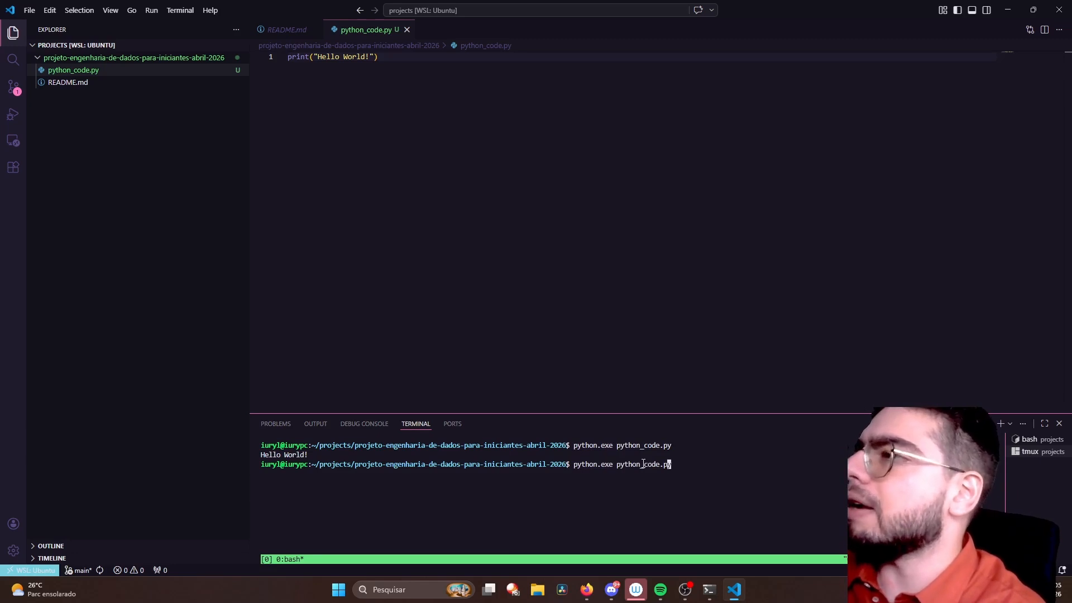
key("Left")
key("BackSpace")
key("BackSpace")
key("BackSpace")
key("BackSpace")
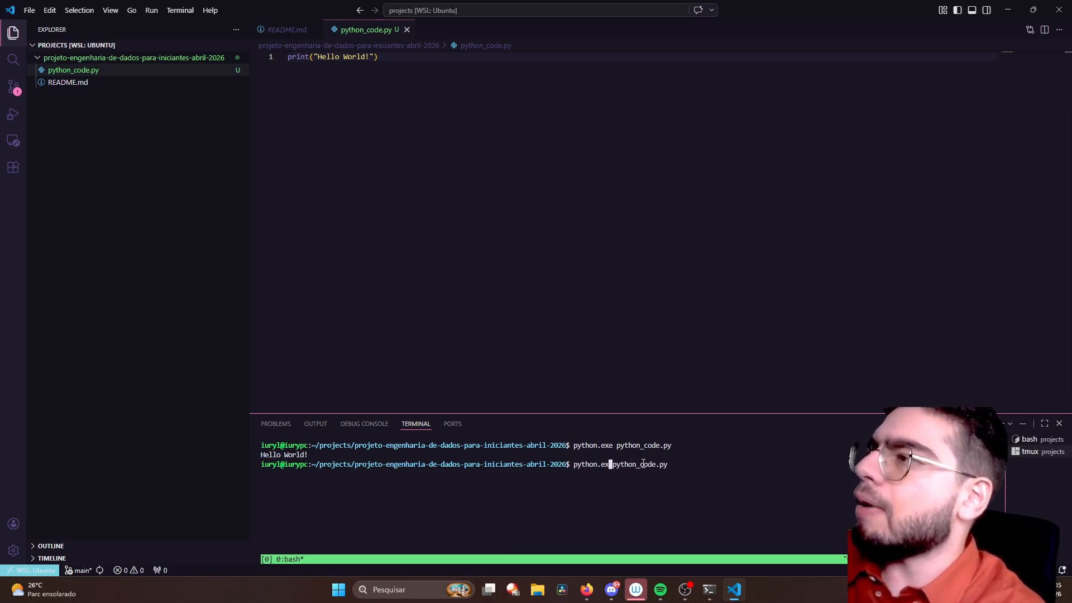
type("3")
key("Return")
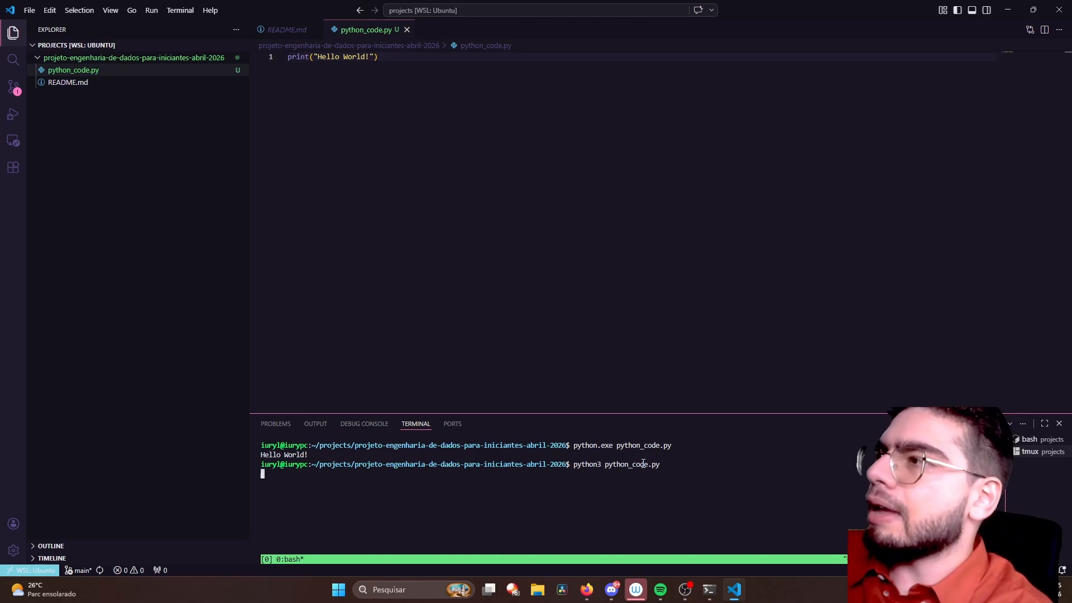
- Compare the outputs of the python.exe and python3 runs with the print call in python_code.py
left_click_drag(308, 455, 261, 448)
left_click(299, 455)
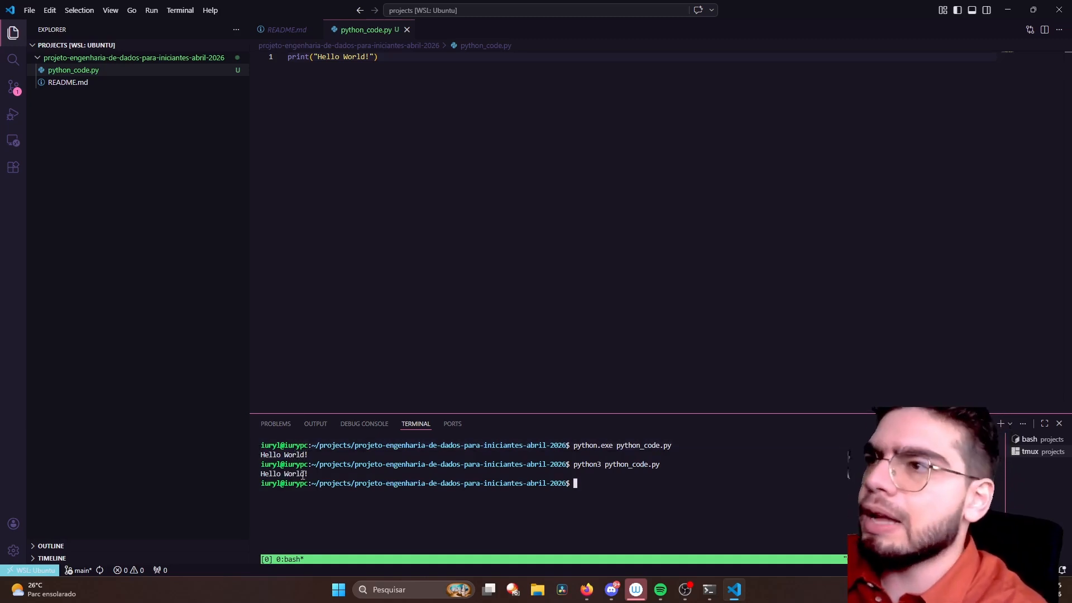
left_click_drag(303, 475, 262, 468)
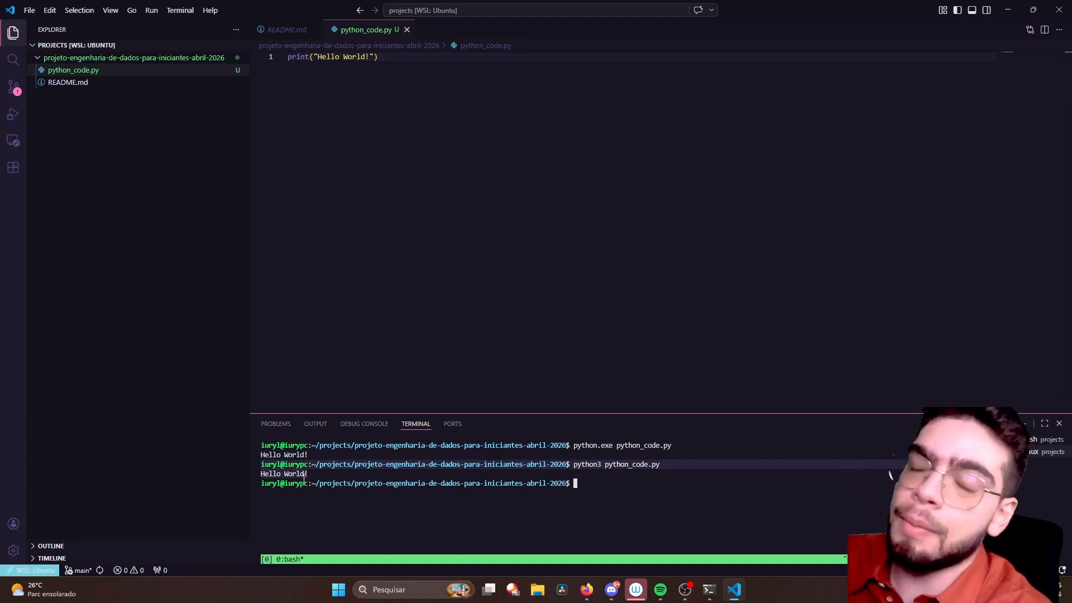
left_click(598, 478)
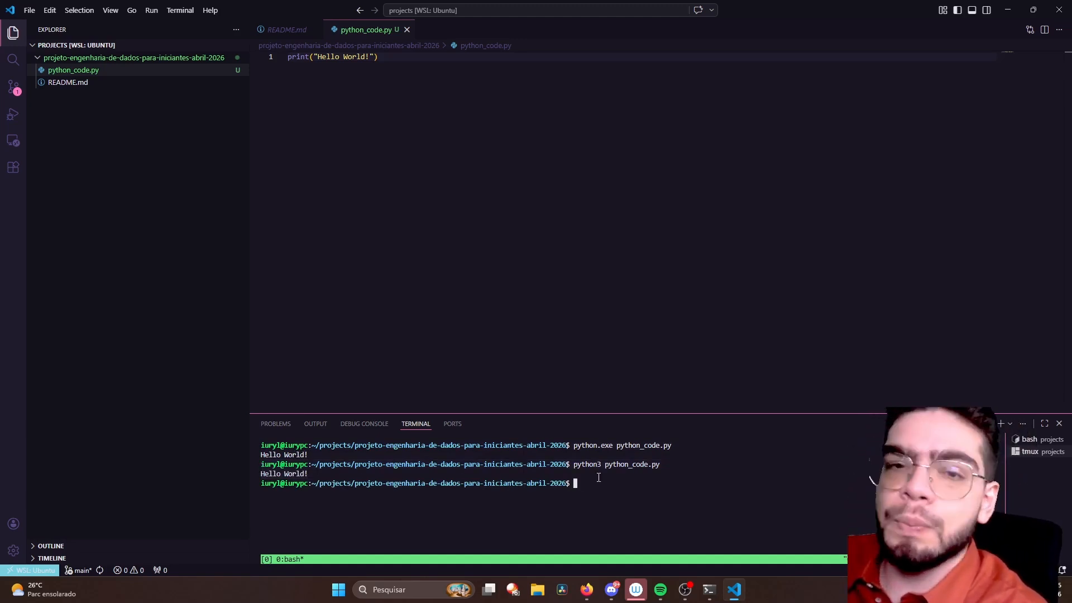
left_click_drag(309, 475, 264, 456)
left_click(313, 525)
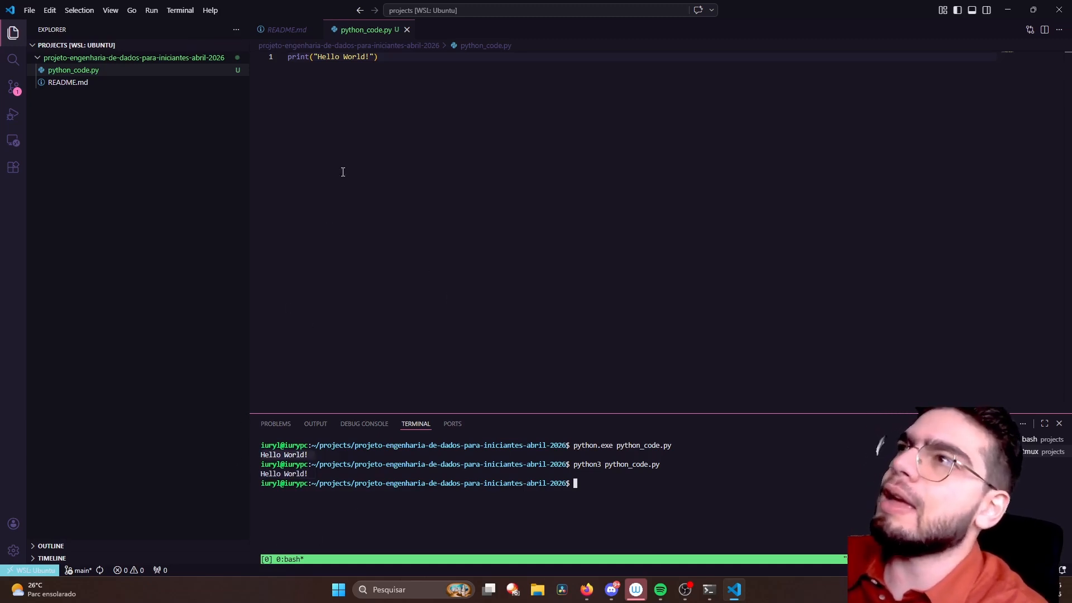
left_click(292, 57)
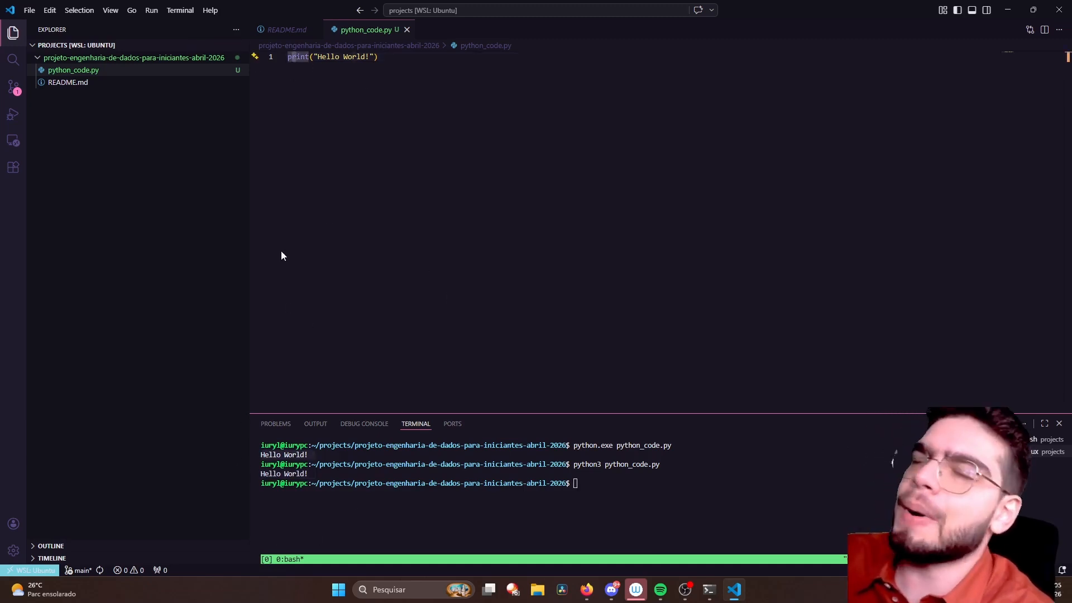
left_click(580, 489)
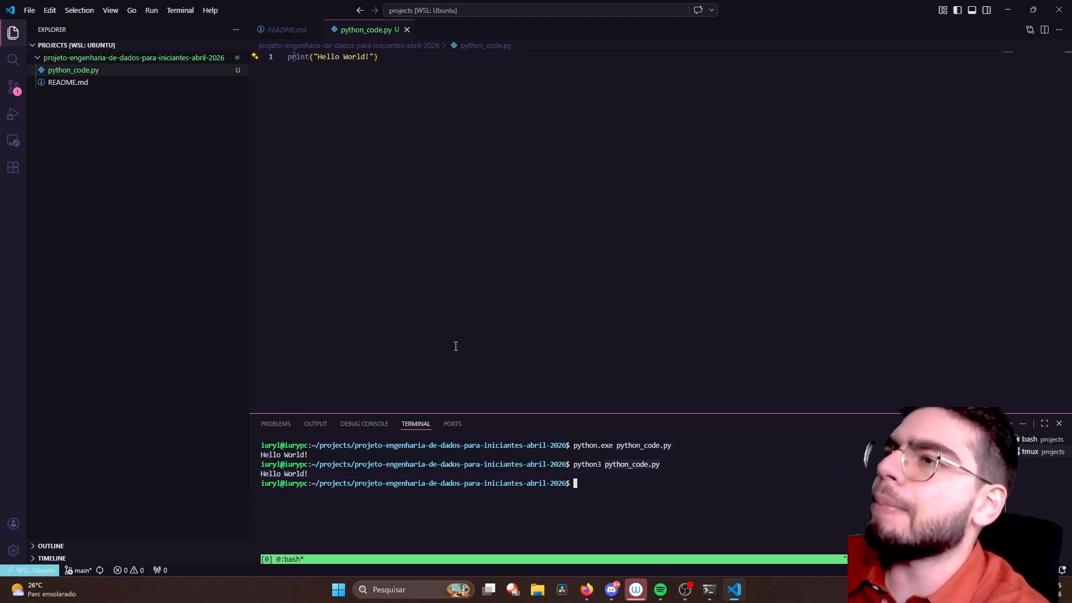
- Add six more exclamation marks to the Hello World string and rerun python_code.py with python3 before saving the file
left_click(369, 58)
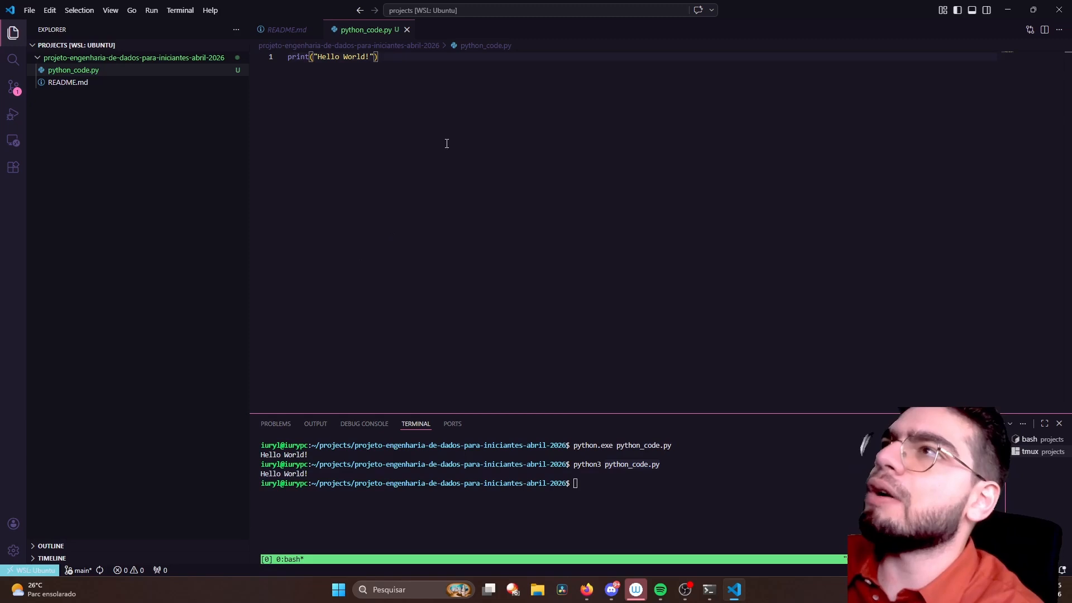
type("!!!!!!")
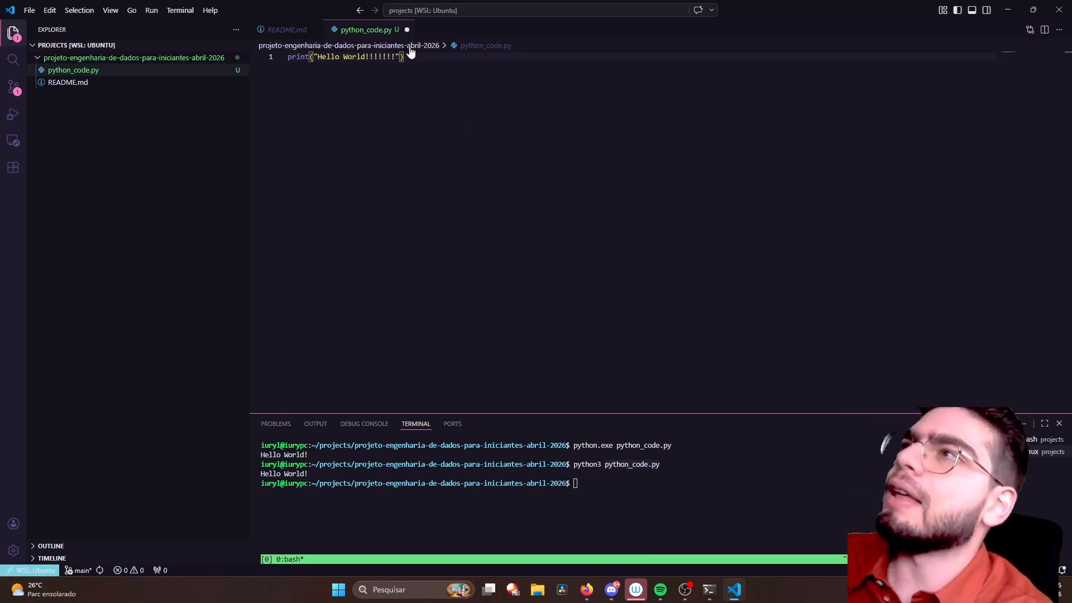
left_click(595, 477)
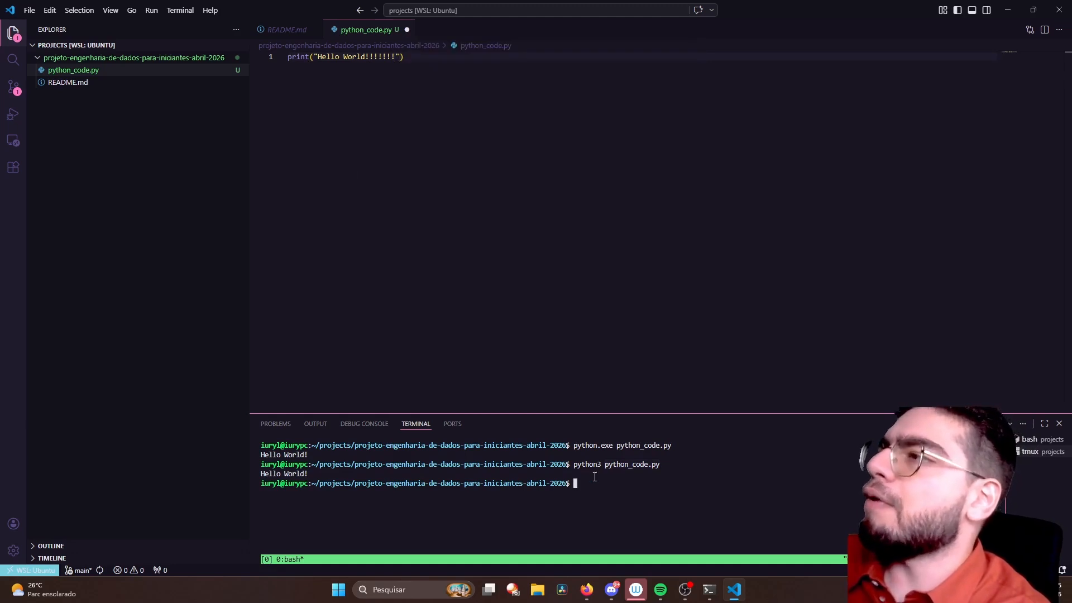
key("Up")
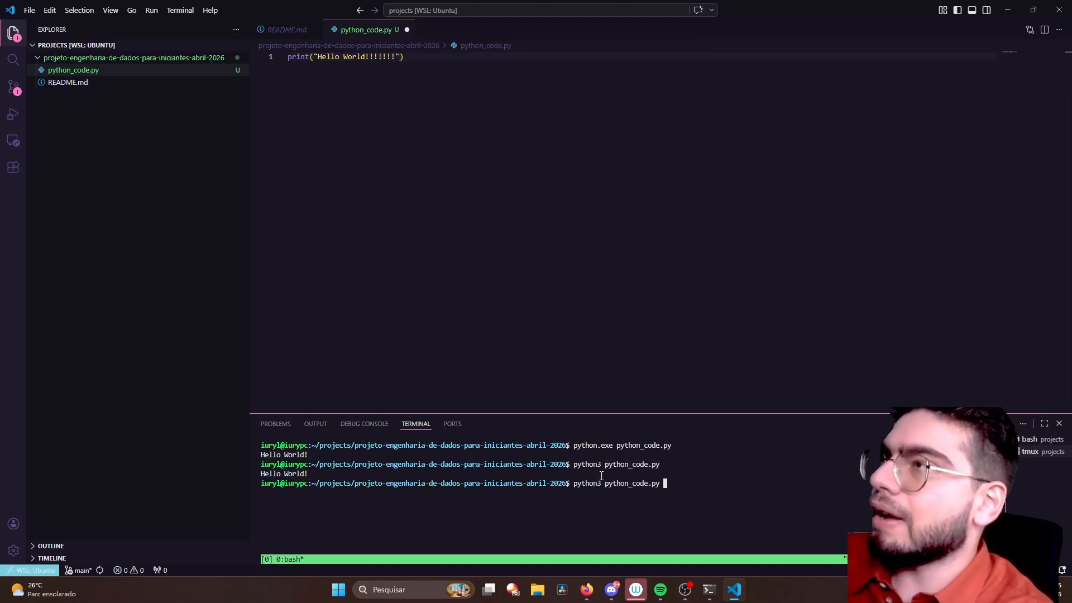
key("Return")
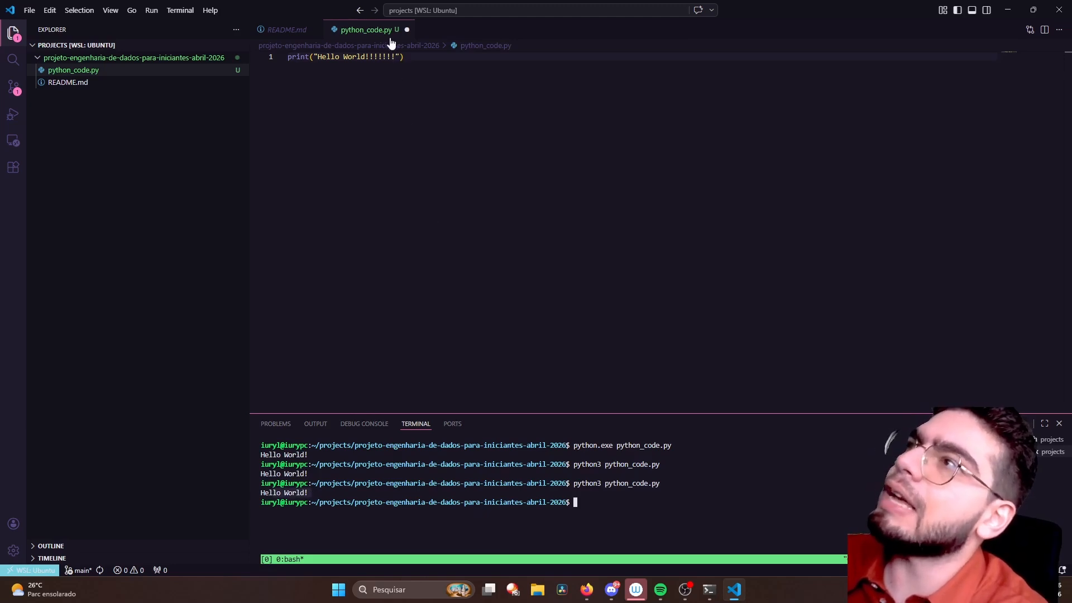
- Save the edited python_code.py and return to the terminal
left_click(417, 70)
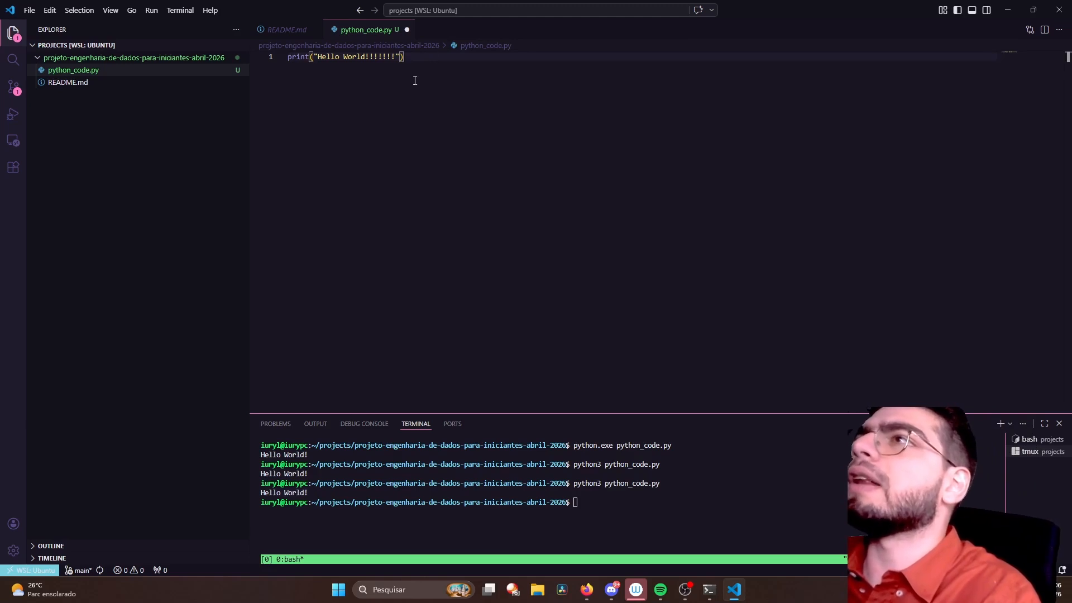
key("ctrl+s")
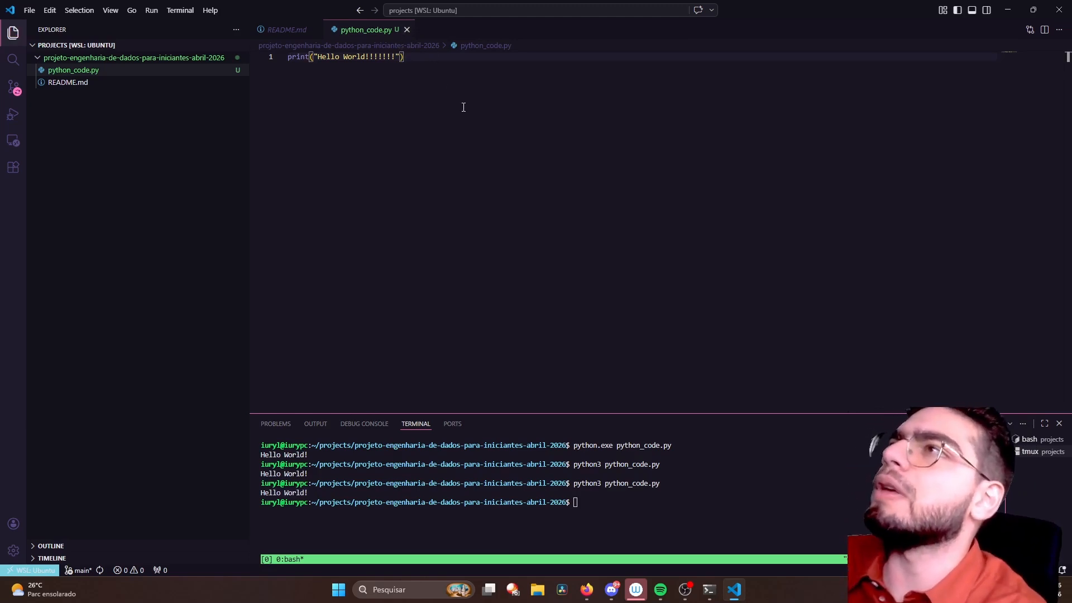
left_click(633, 479)
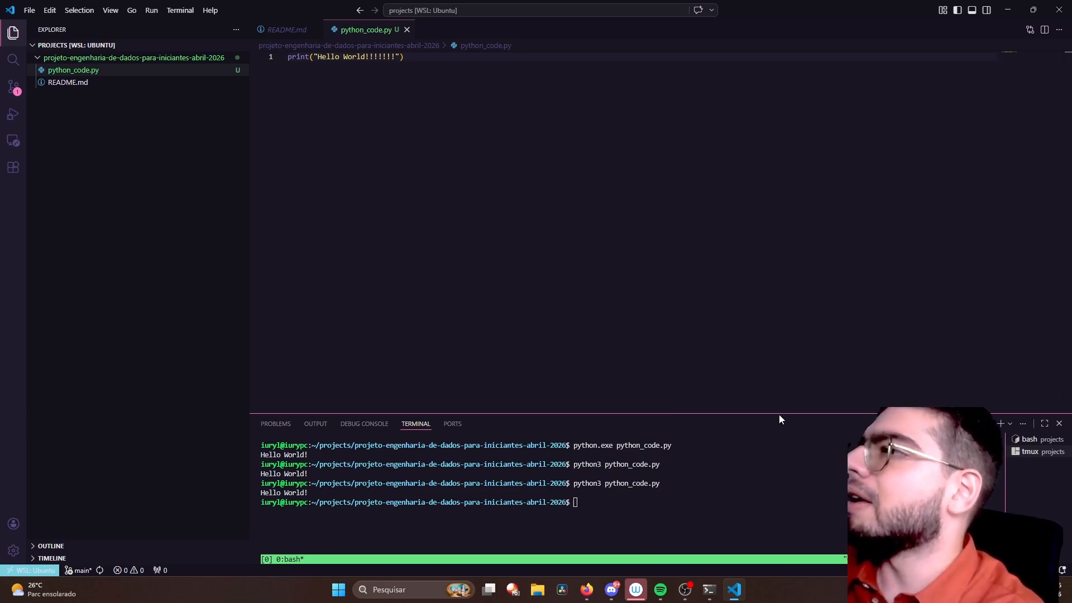
- Enlarge the terminal area and replace the tmux terminal with a new bash terminal in the projects folder
left_click_drag(779, 414, 773, 334)
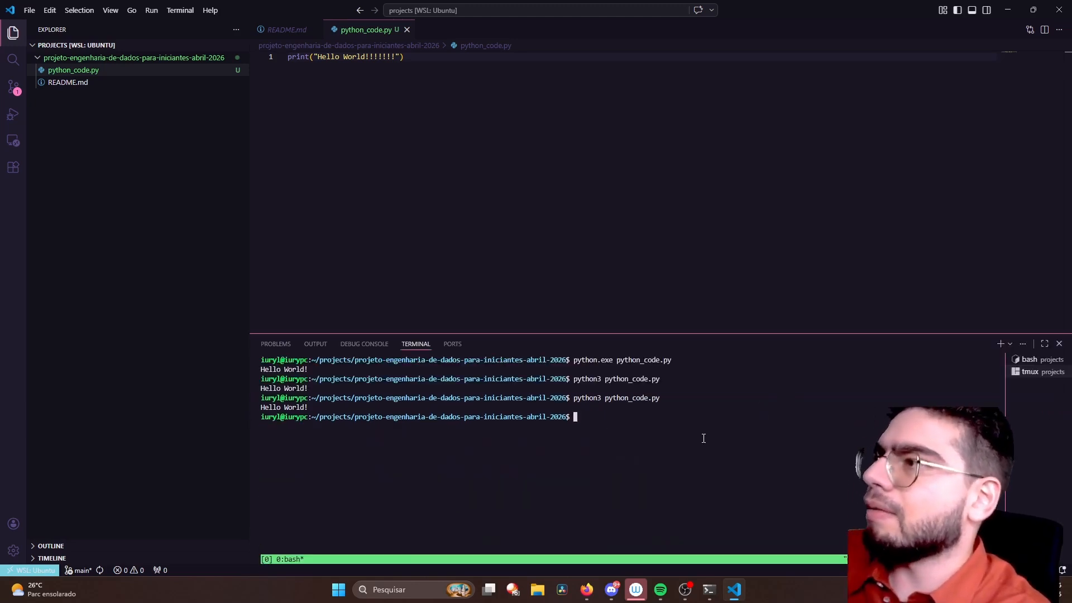
mouse_move(1054, 381)
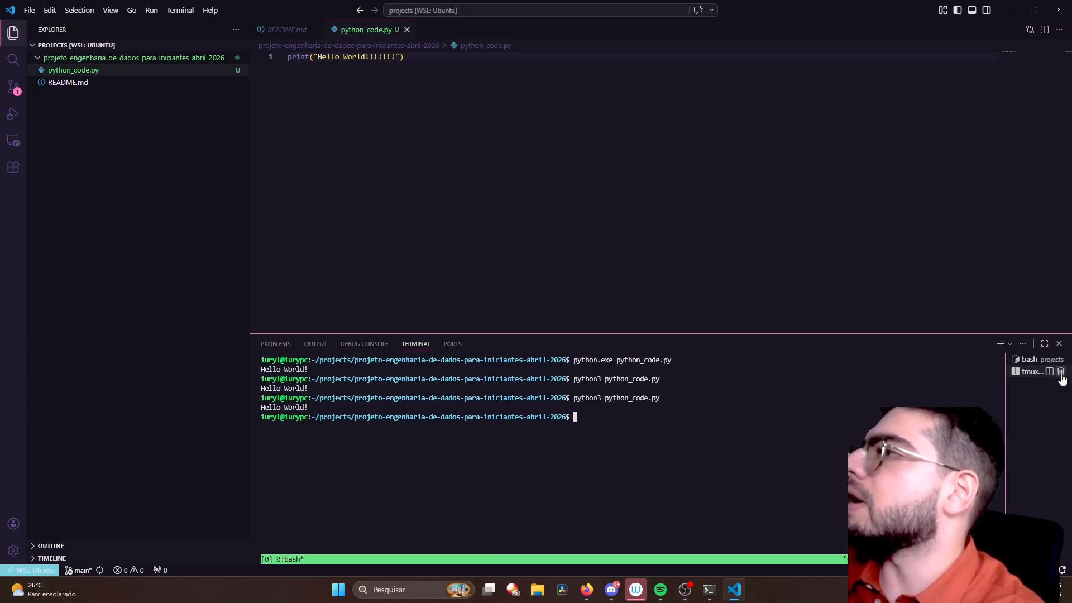
left_click(1061, 373)
left_click(983, 344)
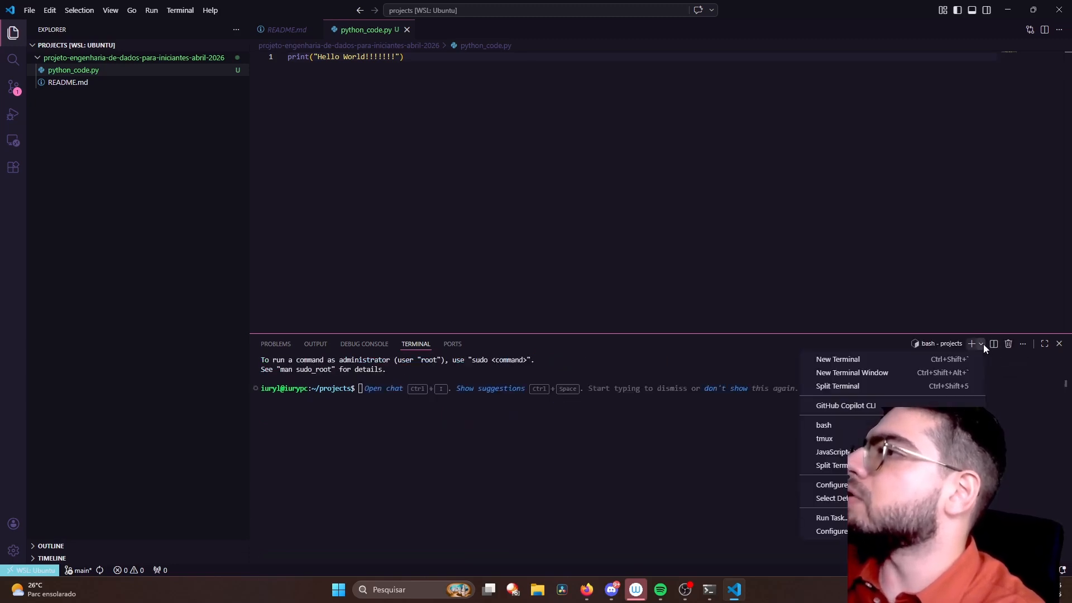
left_click(956, 360)
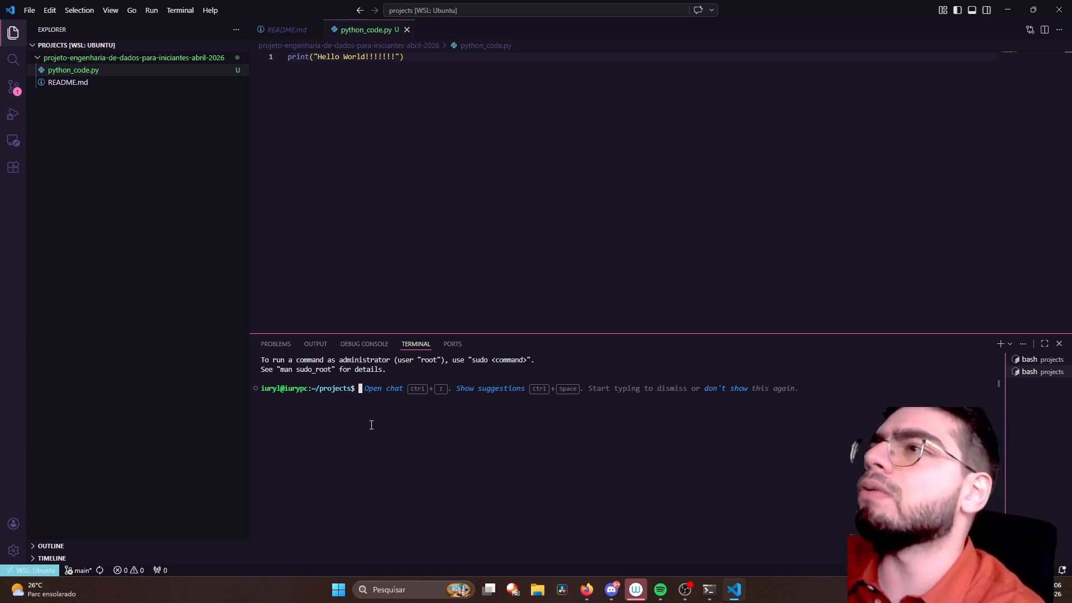
- Run python_code.py from the projeto-engenharia-de-dados-para-iniciantes-abril-2026 folder with python3 and check its output
type("python3")
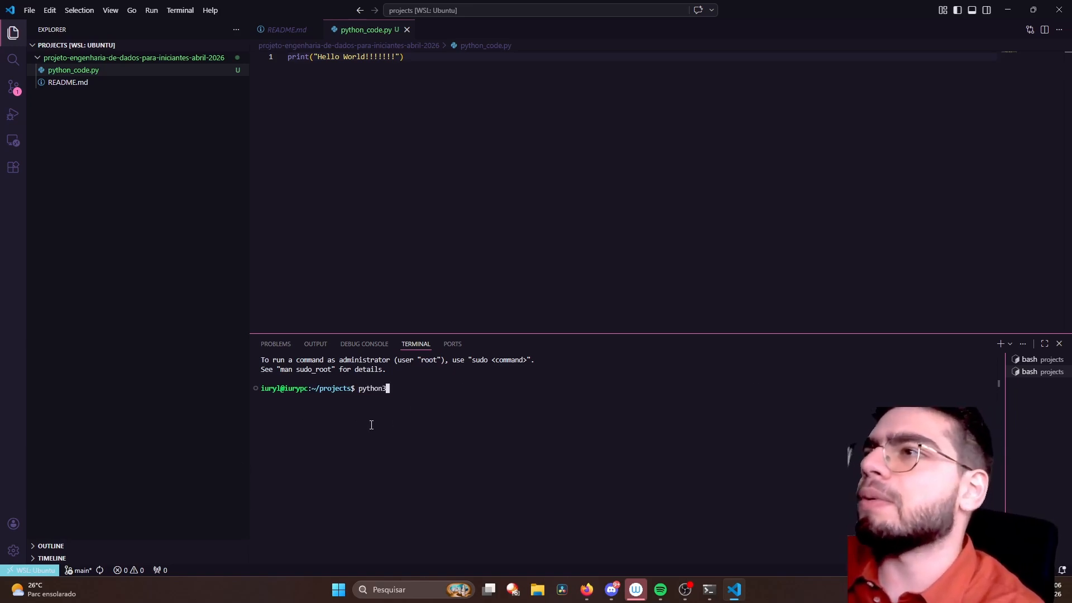
key("Down")
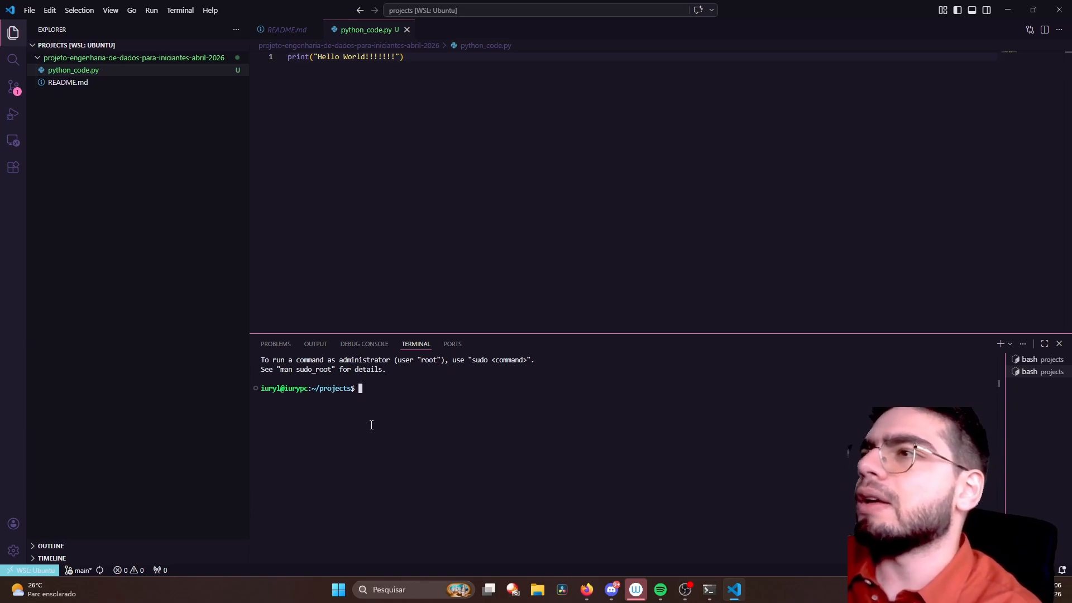
key("Up")
key("Up")
key("Down")
key("Up")
key("Down")
key("Down")
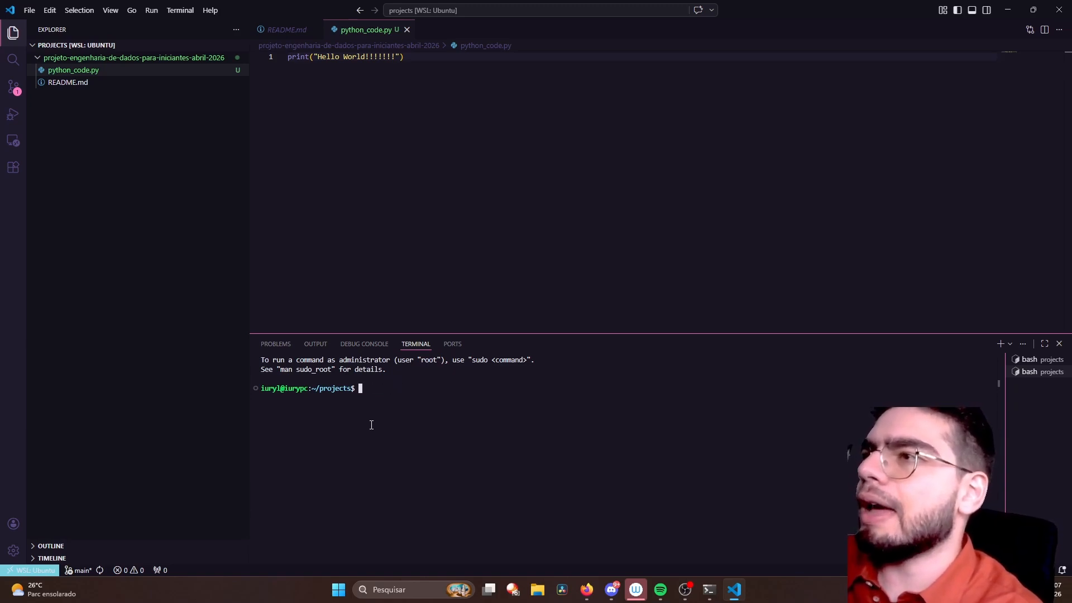
key("Up")
key("Up")
key("Down")
key("Down")
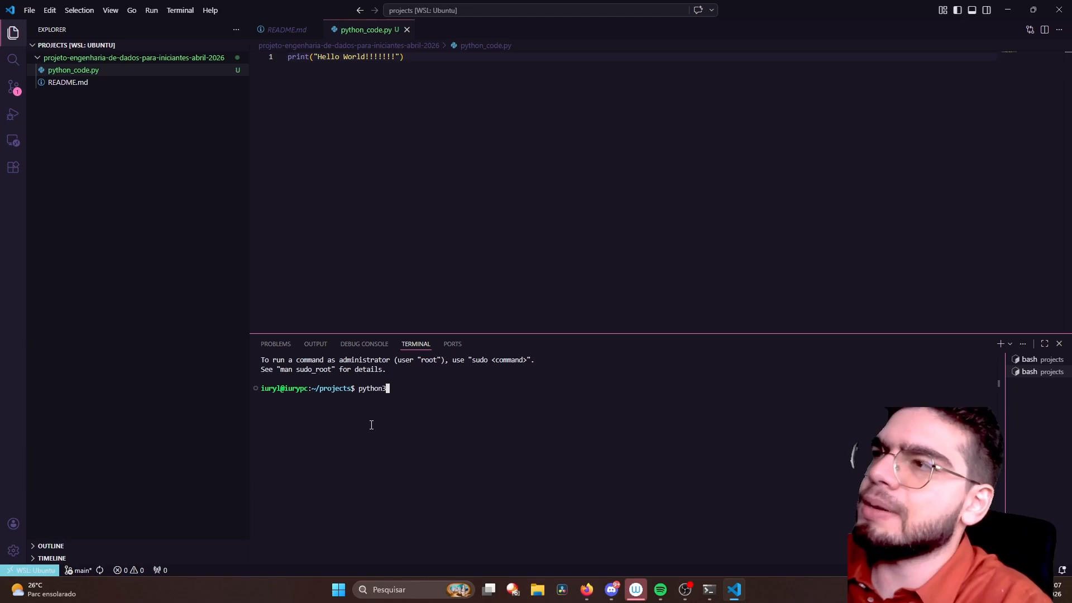
key("Up")
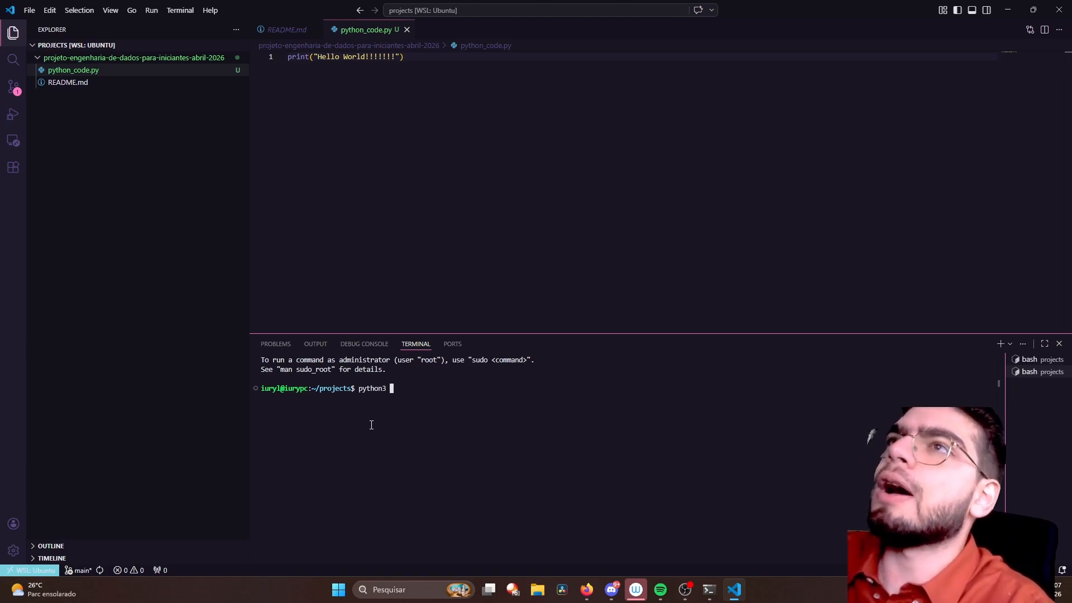
type("proje")
key("Tab")
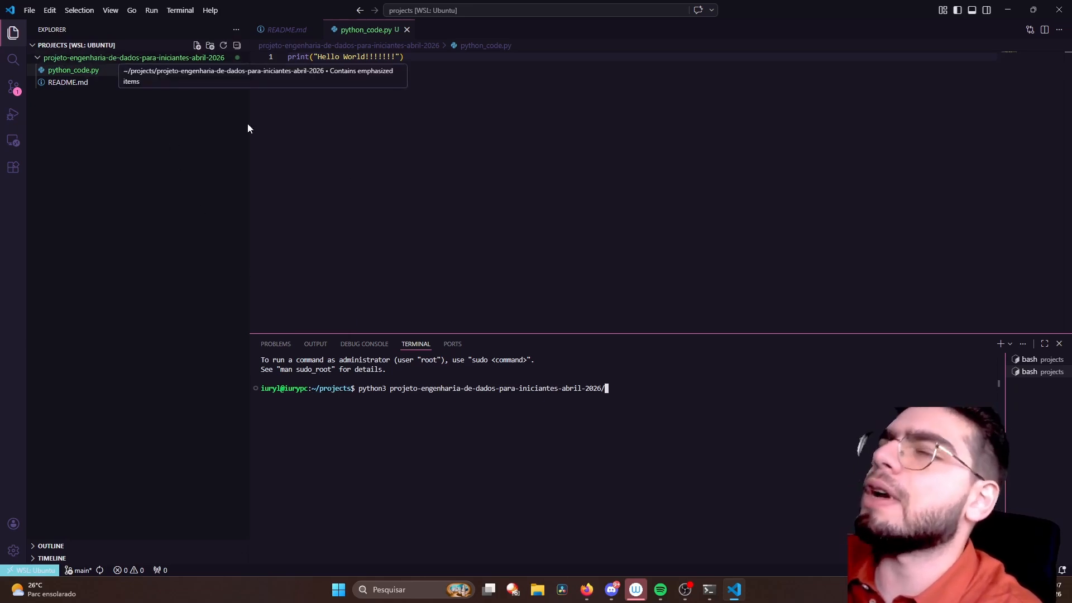
type("p")
key("Tab")
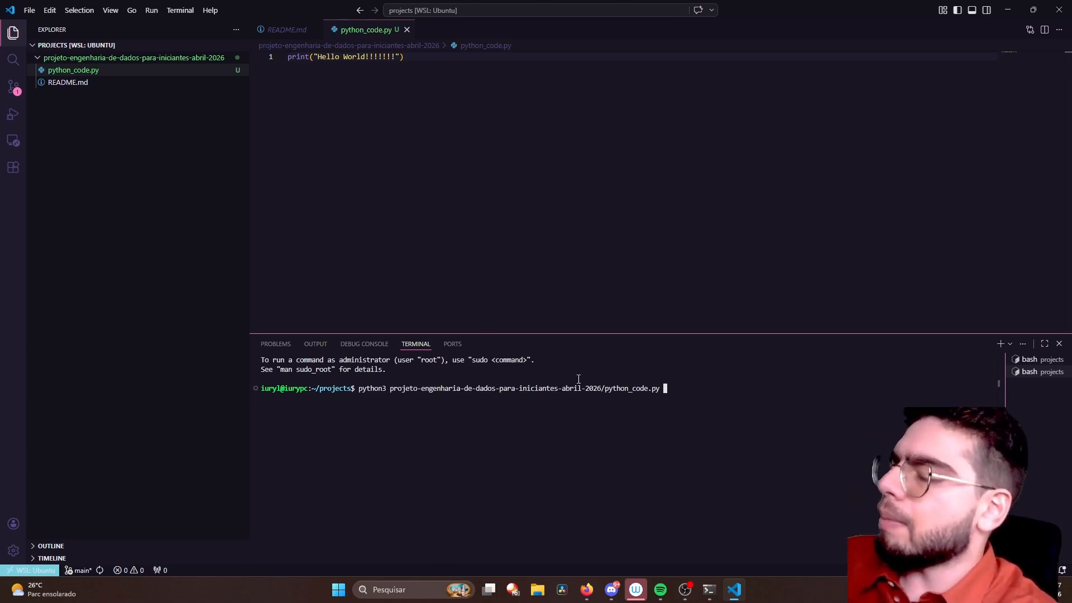
key("Return")
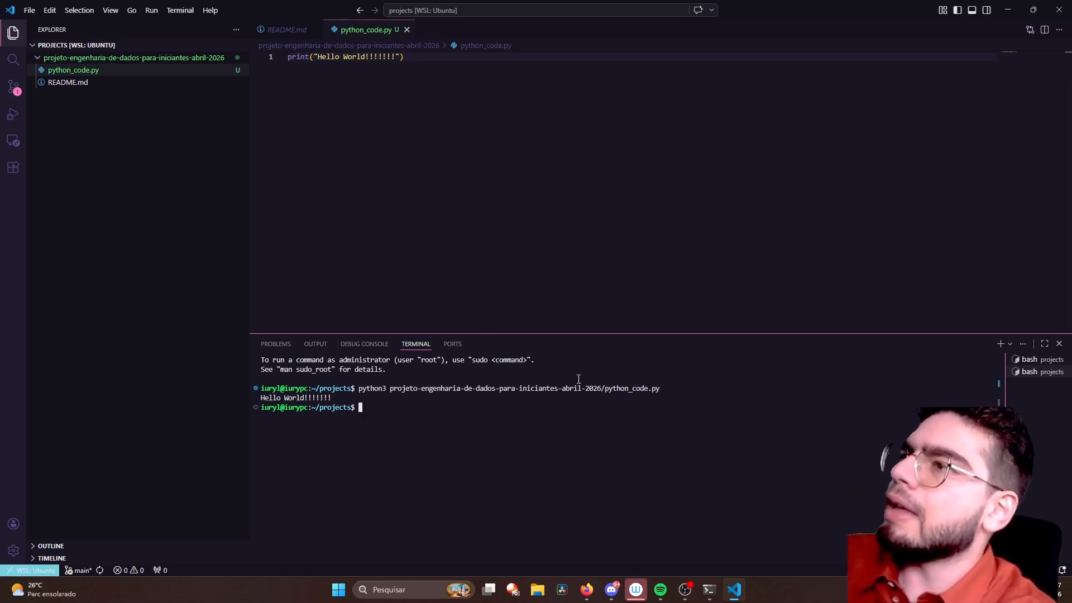
left_click_drag(332, 398, 262, 397)
left_click(314, 401)
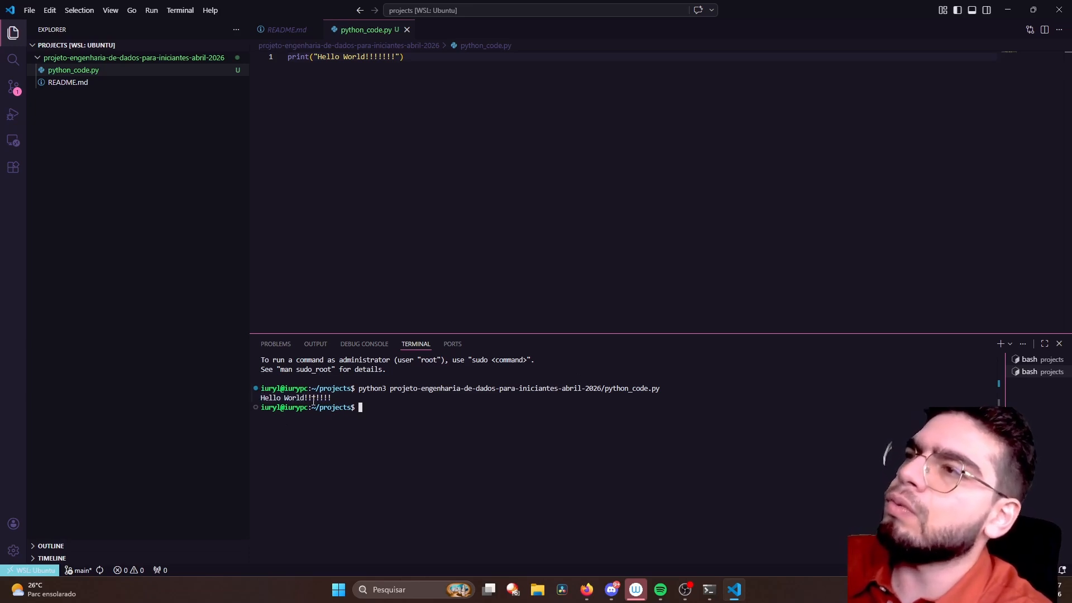
- Append six periods after the exclamation marks in the Hello World string of python_code.py
left_click(399, 57)
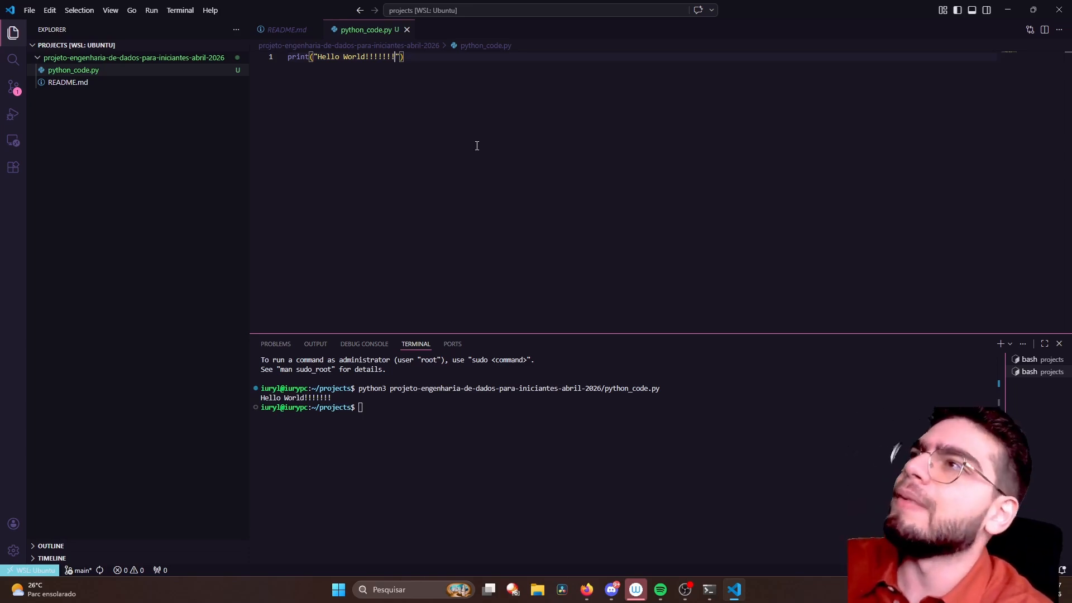
type("......")
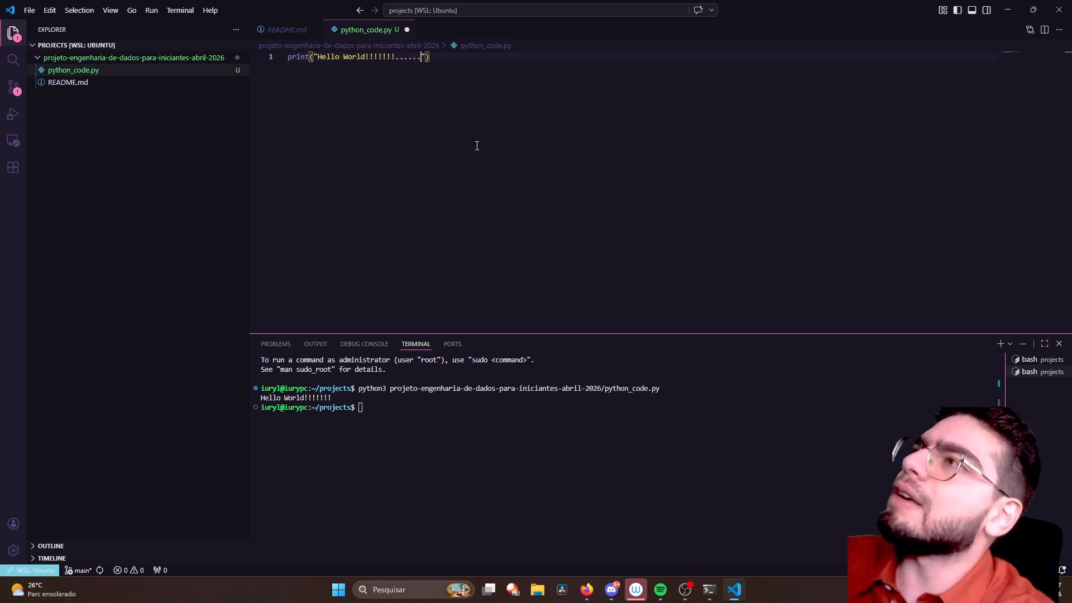
left_click(497, 408)
left_click_drag(445, 63, 276, 57)
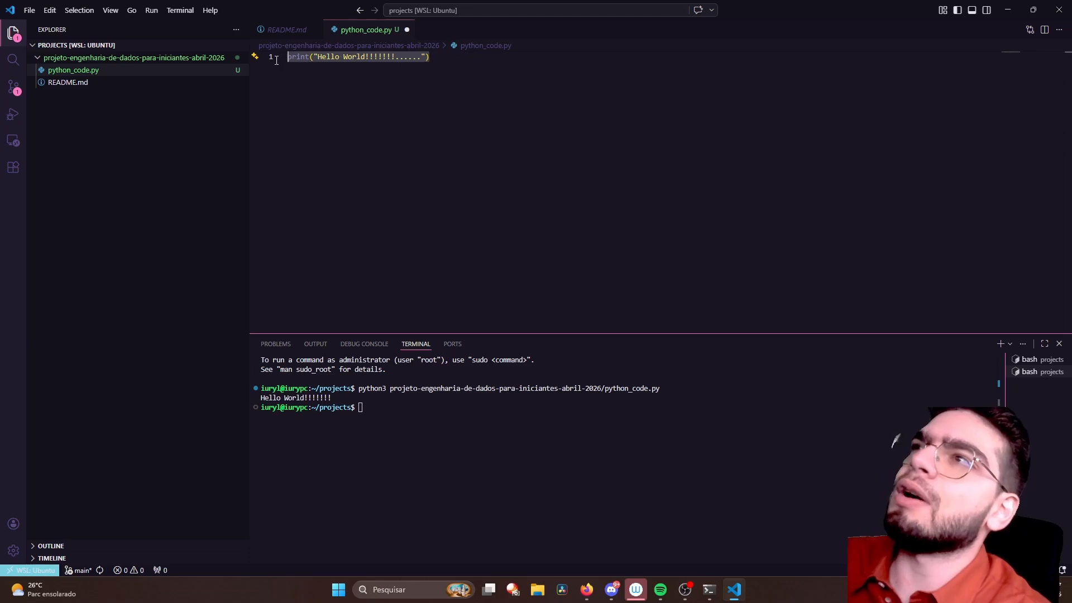
left_click(414, 138)
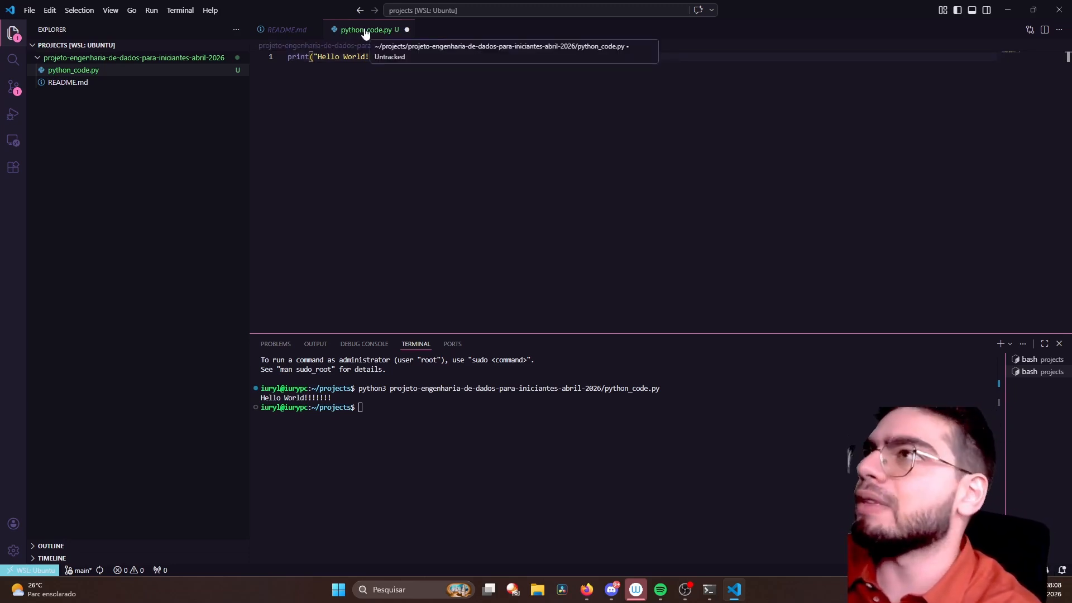
- Turn on Auto Save and append six more periods to the Hello World string
left_click(30, 10)
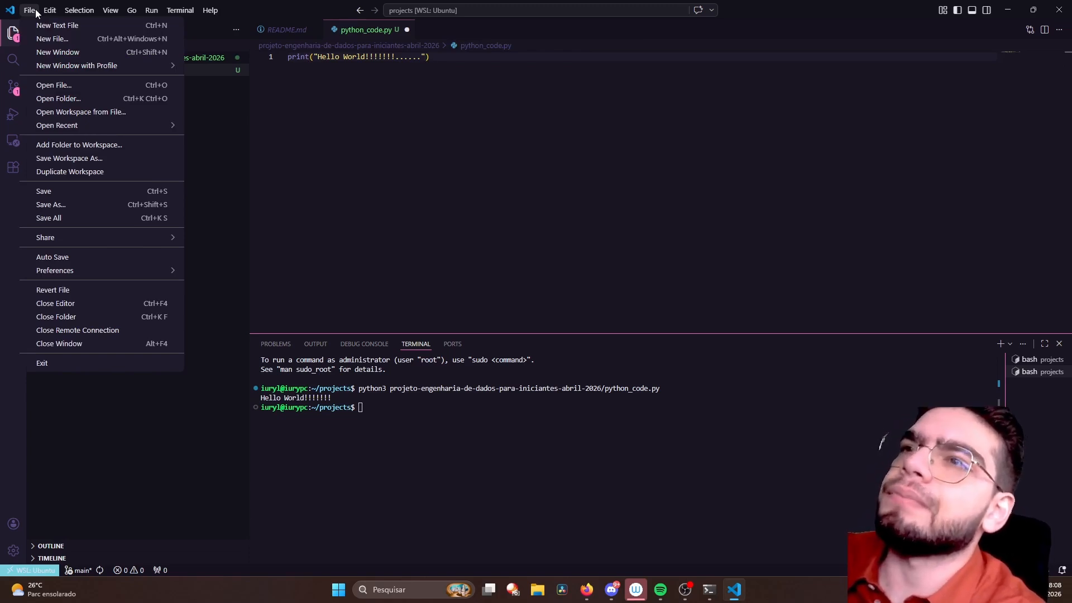
left_click(96, 260)
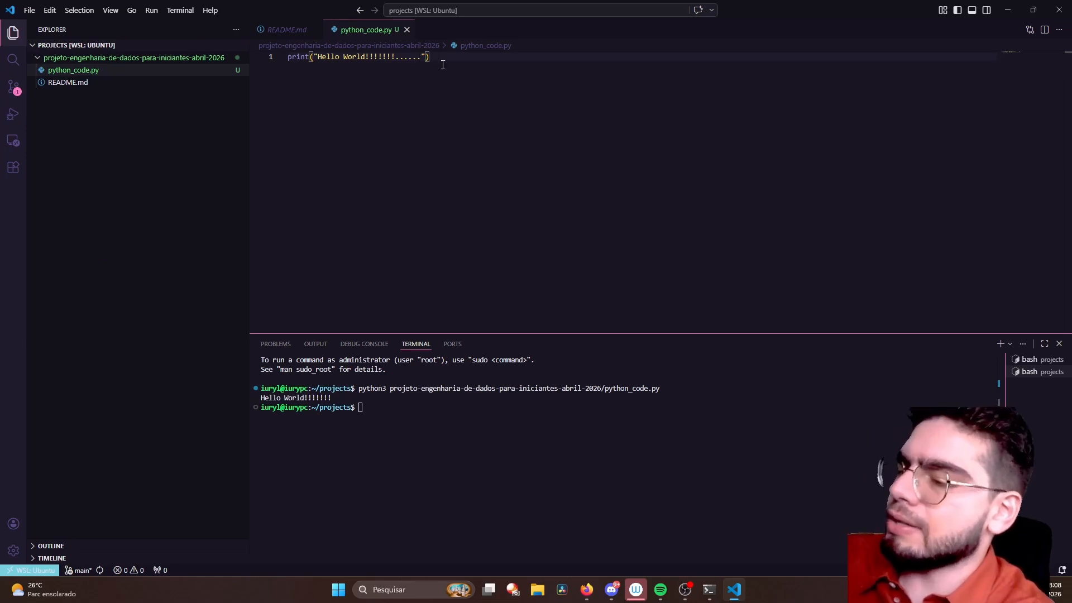
type("......")
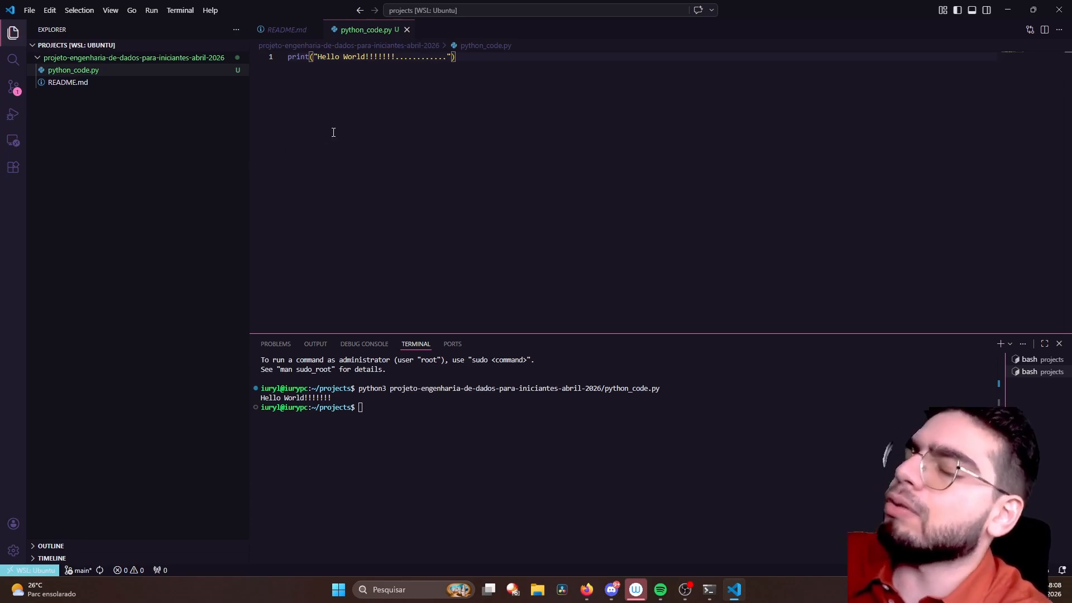
type("...")
key("BackSpace")
key("BackSpace")
key("BackSpace")
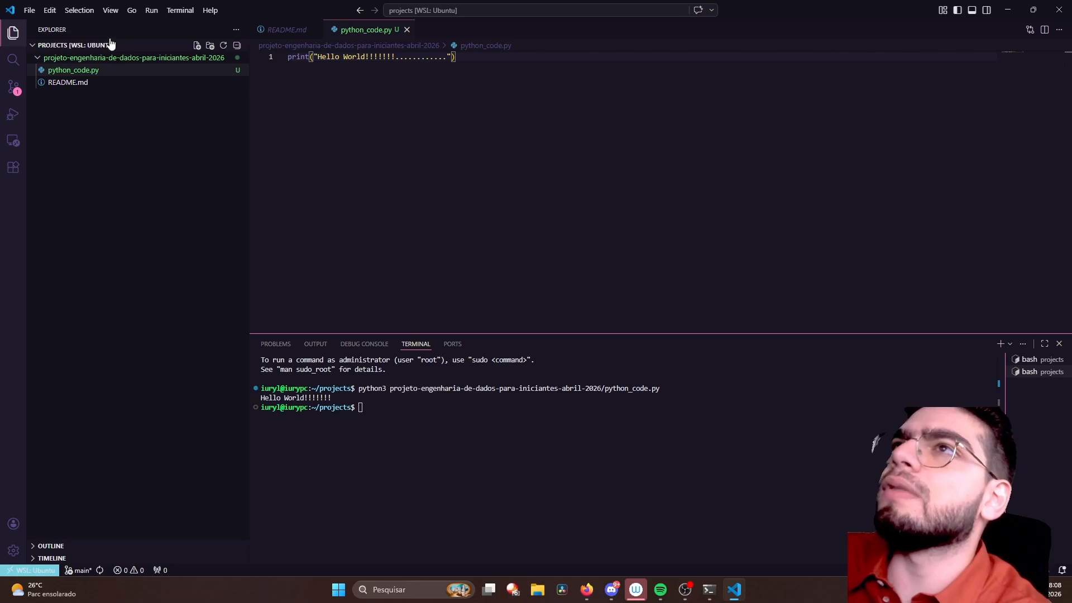
- Check the Auto Save setting and review the edited Hello World string
left_click(36, 12)
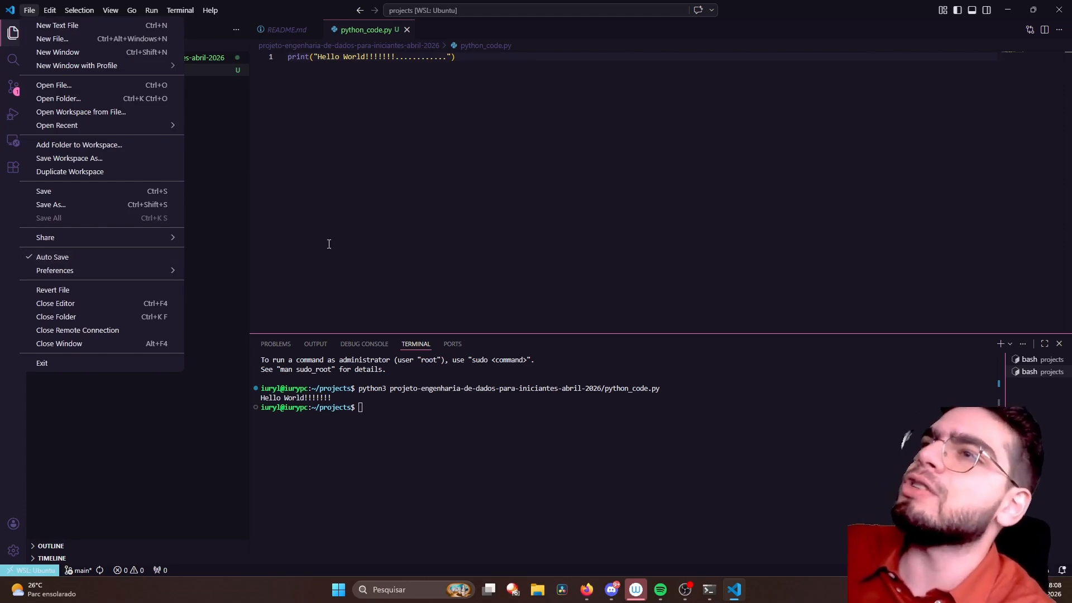
left_click(360, 140)
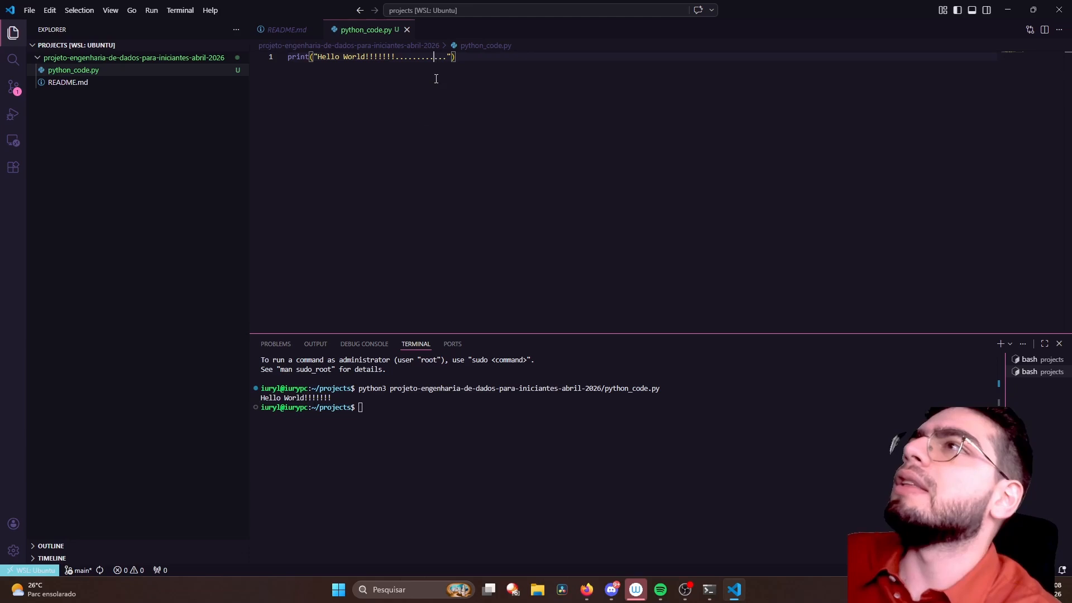
left_click_drag(323, 60, 460, 67)
left_click(526, 127)
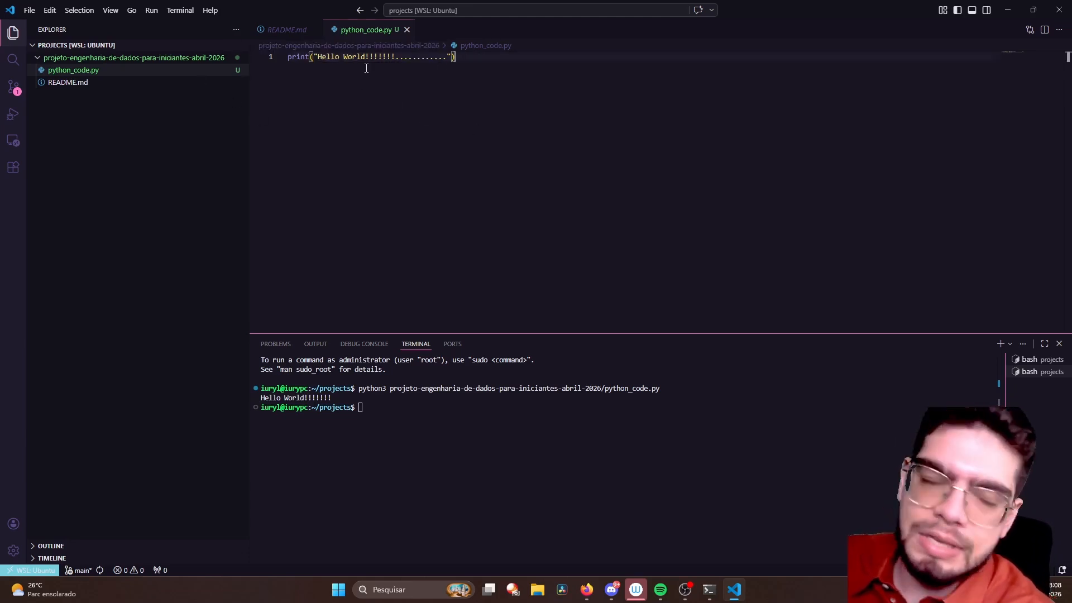
double_click(429, 59)
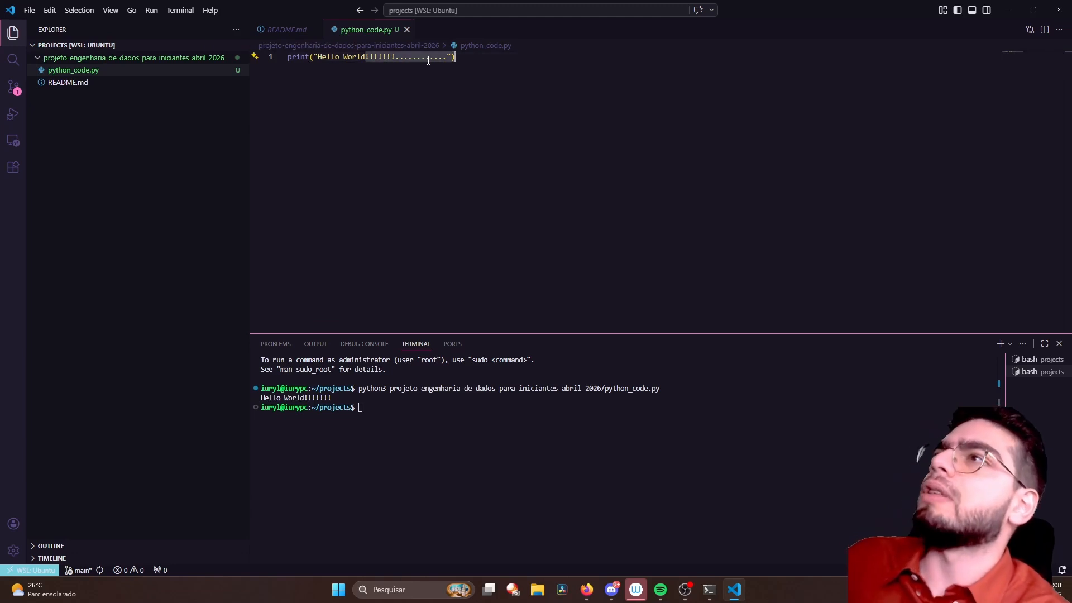
left_click(403, 76)
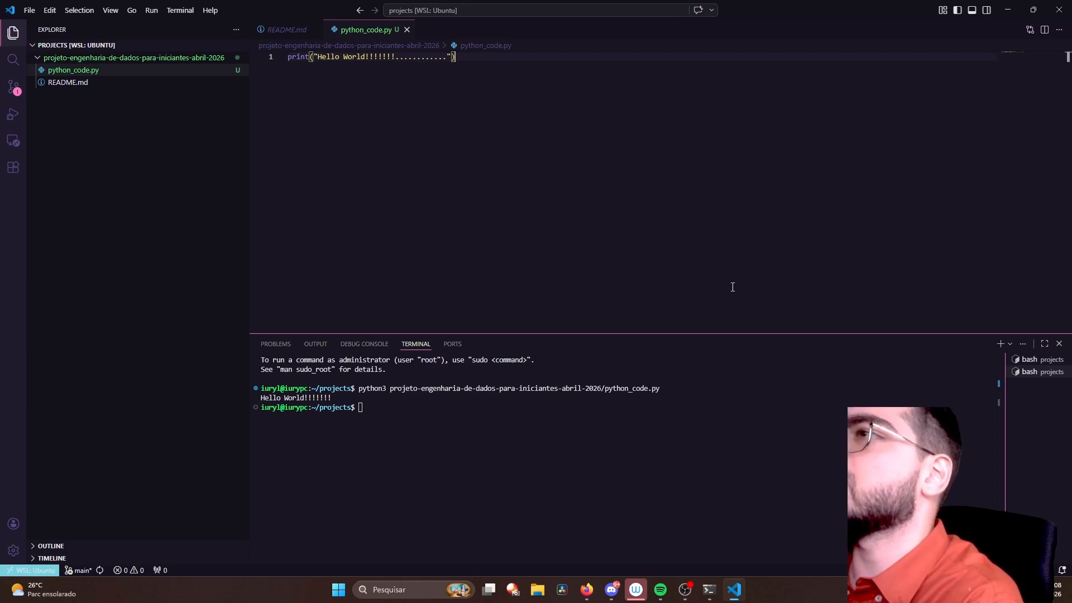
- Search the project files for "hello", trying Match Case on and off
left_click(16, 63)
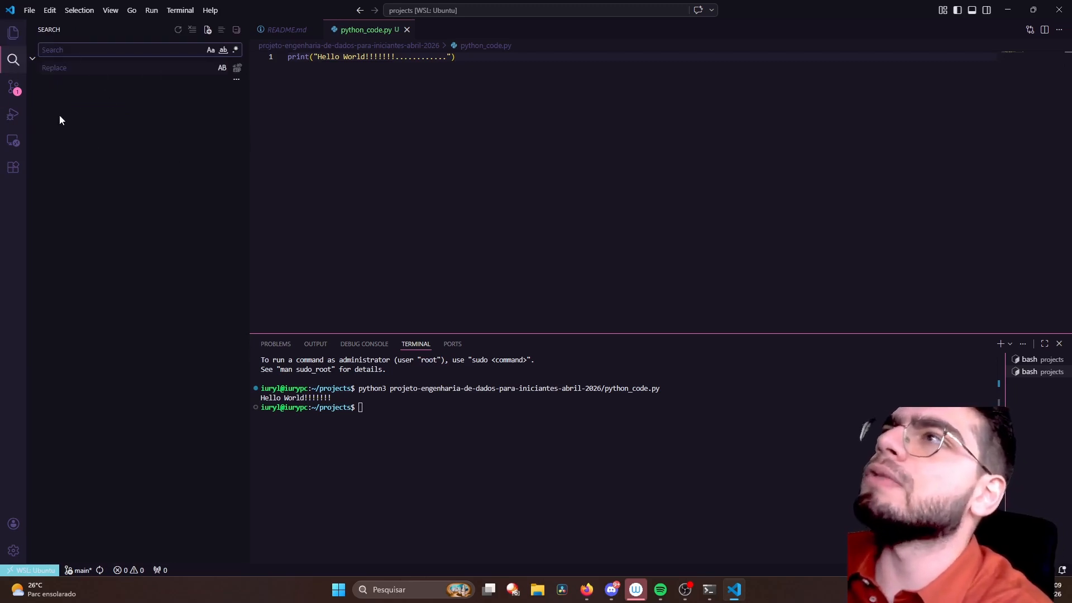
type("hello")
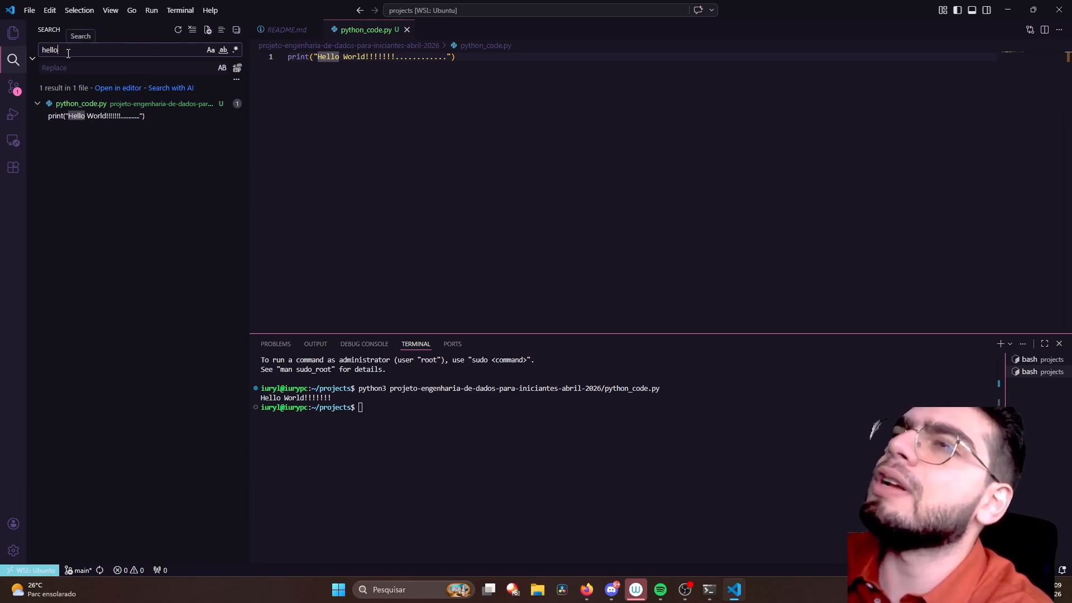
left_click(211, 49)
double_click(98, 48)
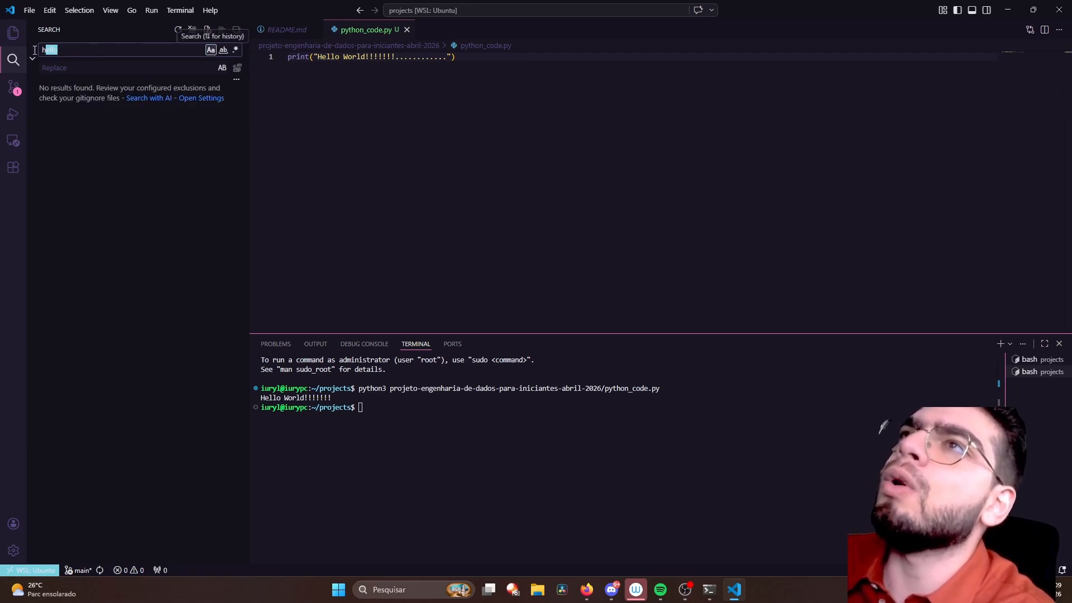
left_click(211, 50)
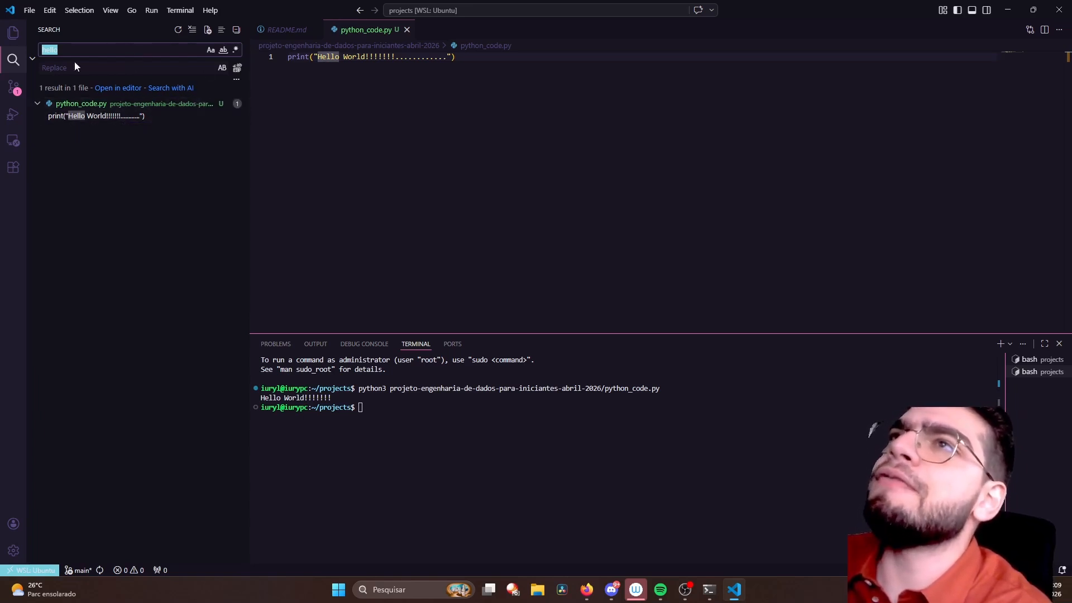
- Extend the project search to "hello wor", enable Match Whole Word and compare the term with the code
left_click(107, 50)
type("wo")
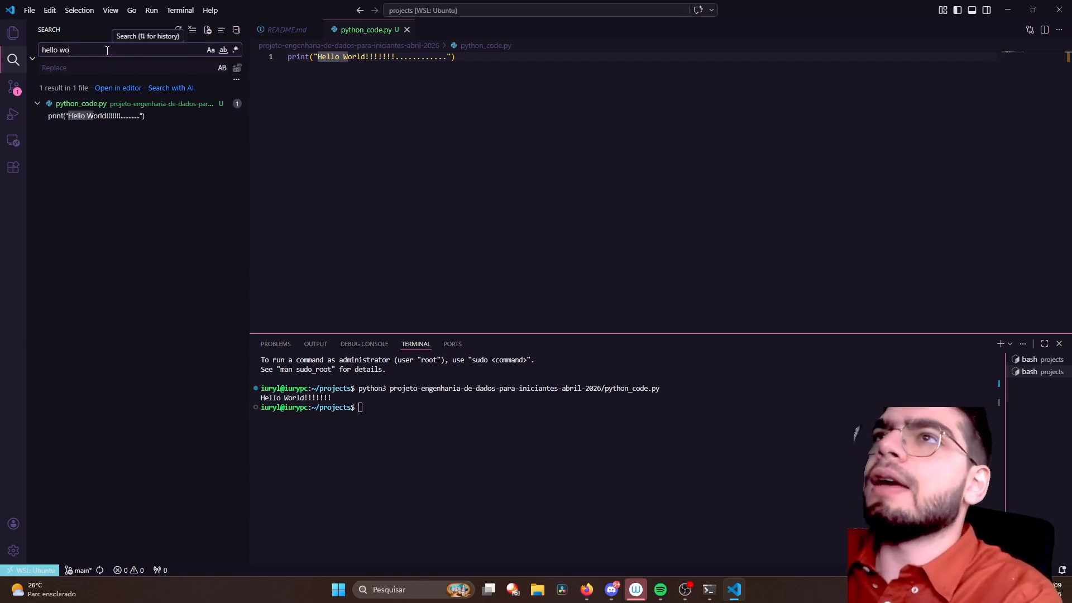
type("rd")
key("BackSpace")
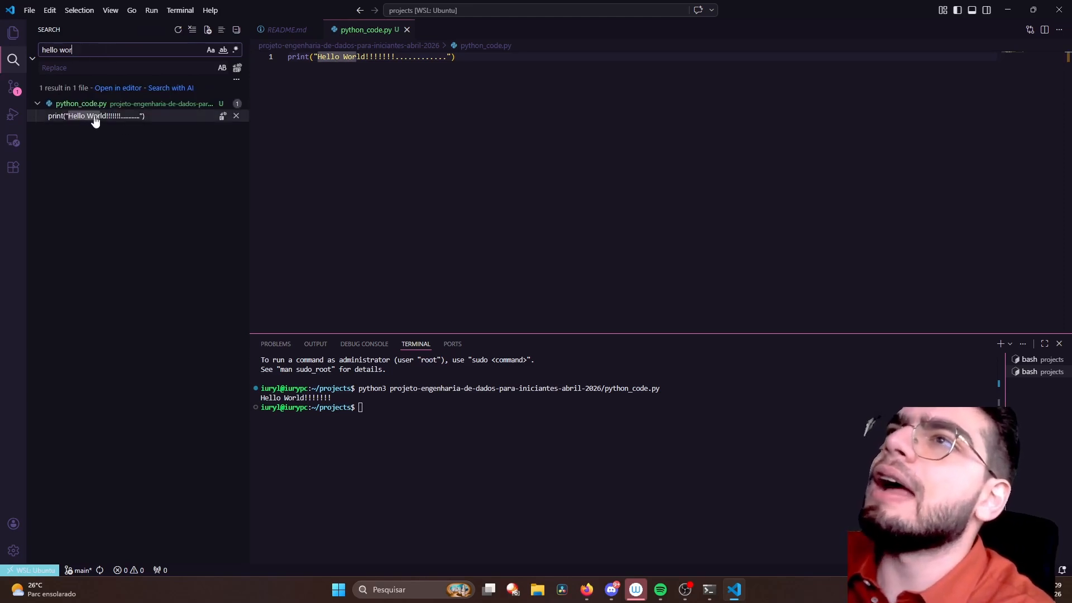
left_click(224, 52)
left_click_drag(82, 47, 33, 58)
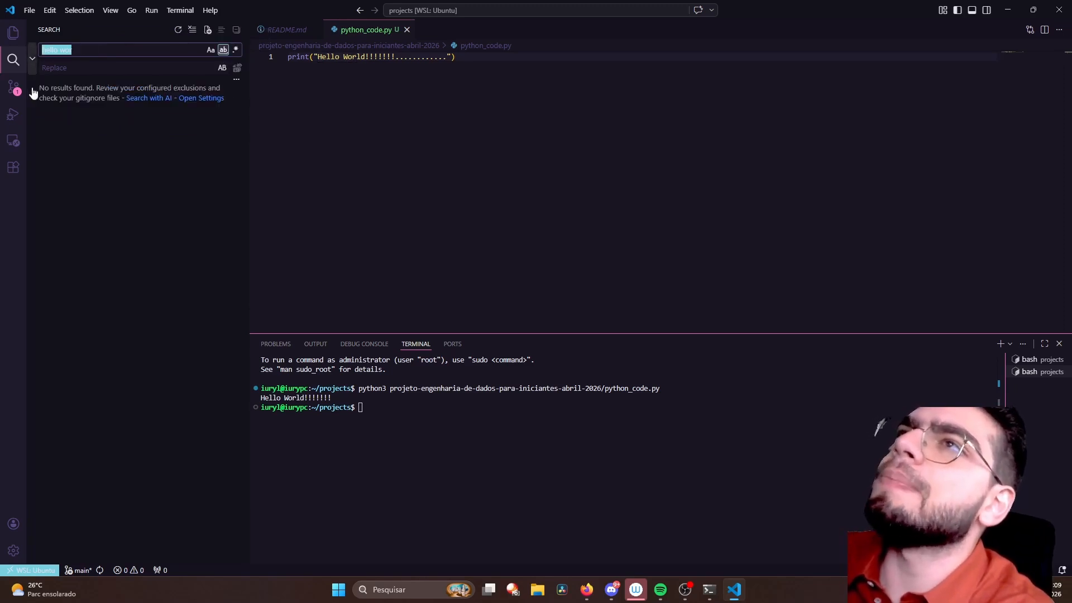
double_click(355, 56)
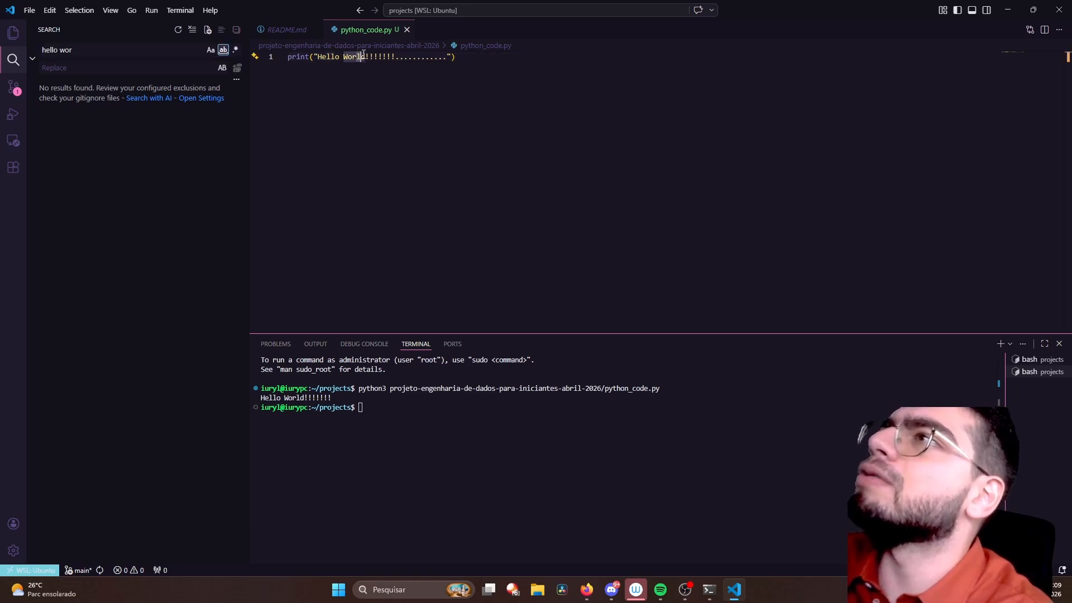
- Complete the search term as "hello world" and turn off Match Whole Word
left_click(136, 50)
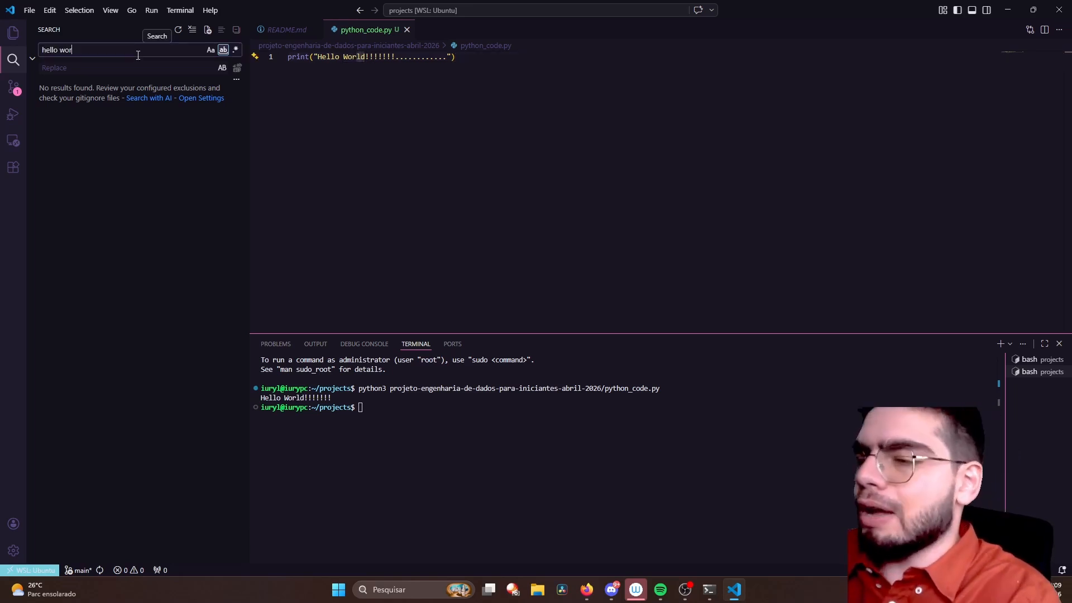
type("d")
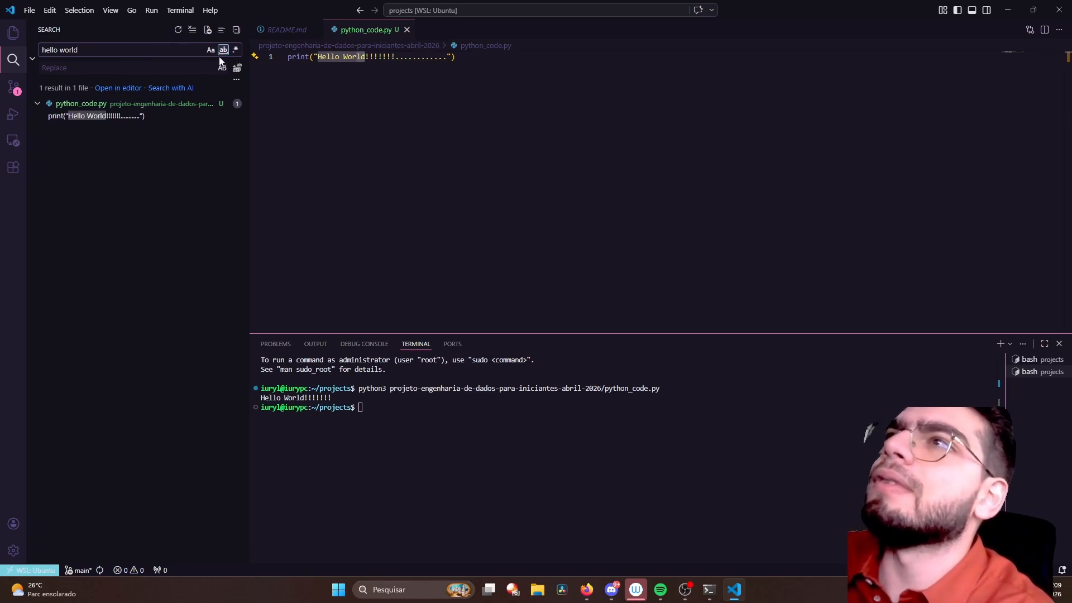
left_click(224, 51)
left_click_drag(186, 52, 32, 58)
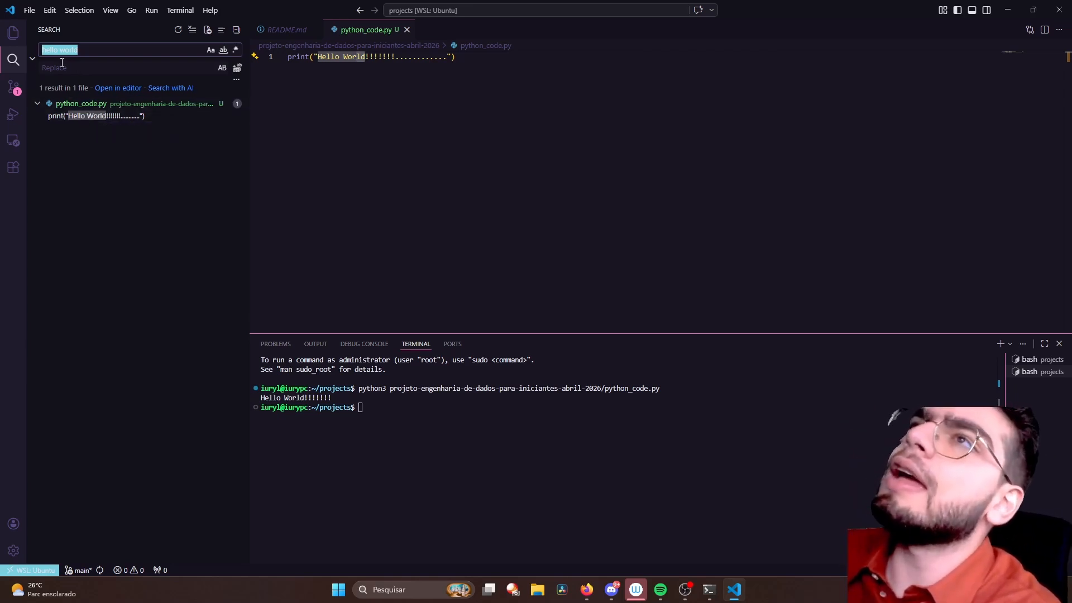
- Hide and show the Replace field of the project search
left_click(32, 56)
left_click(32, 56)
left_click(32, 56)
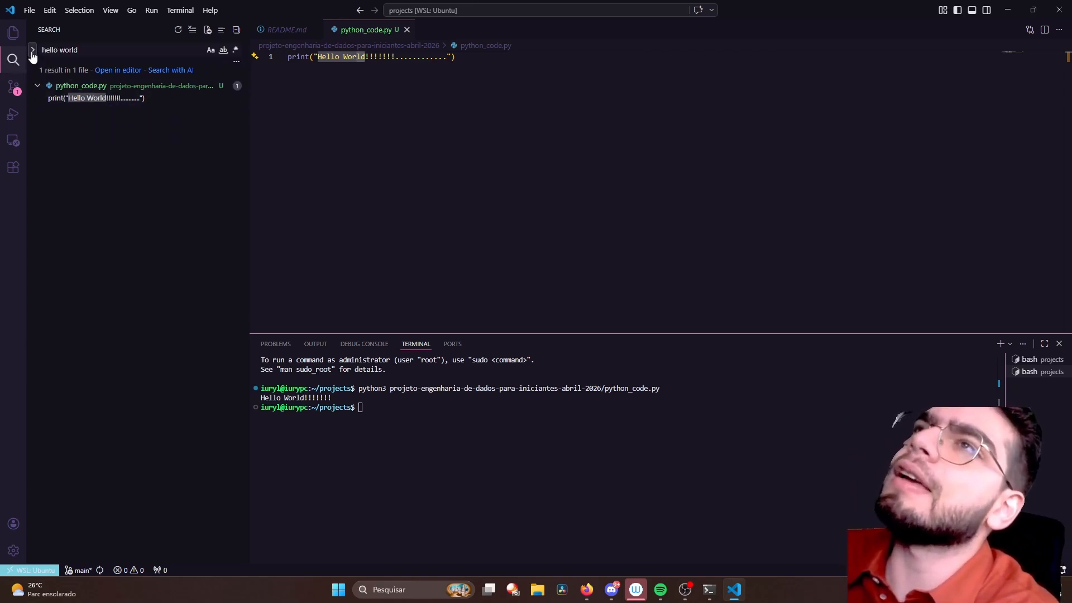
left_click(32, 55)
left_click(32, 55)
left_click(32, 53)
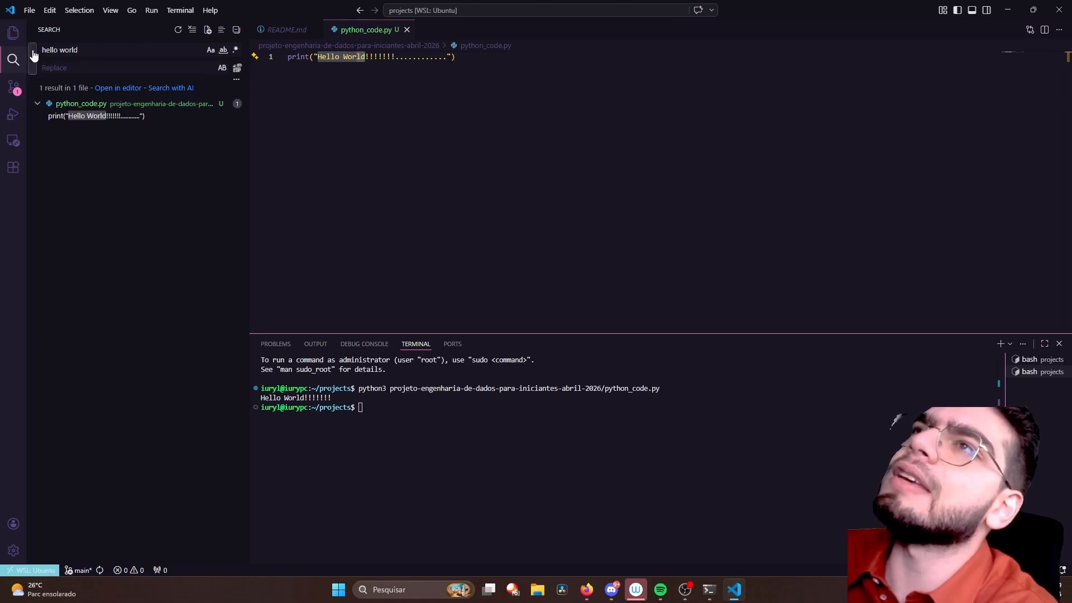
- Replace the "hello world" match in python_code.py with "Oi" followed by the presenter's first name, using the project search
left_click(58, 70)
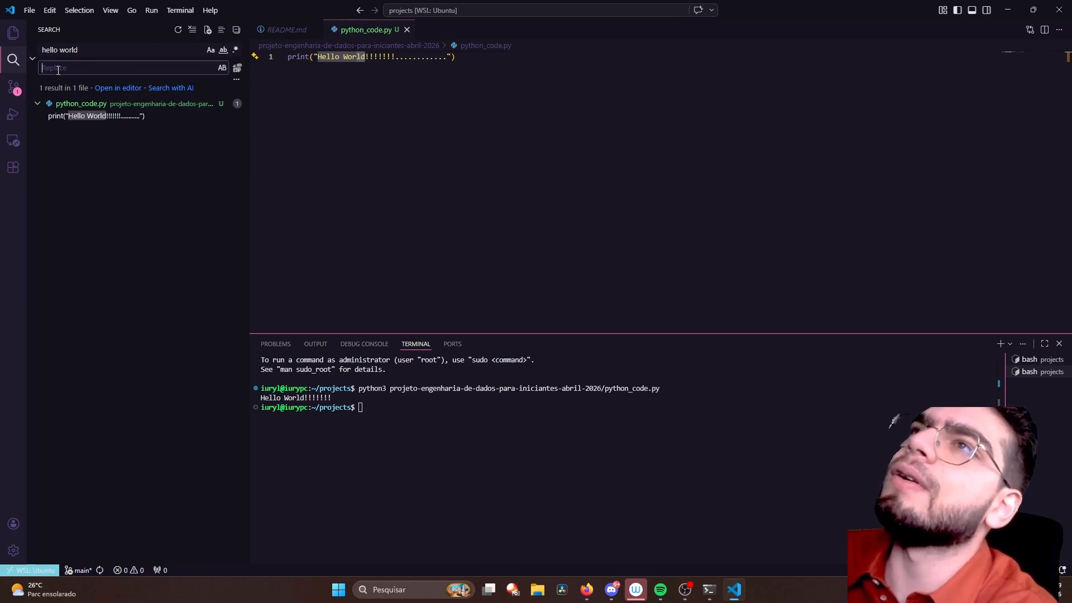
left_click(99, 53)
left_click(111, 80)
left_click(111, 71)
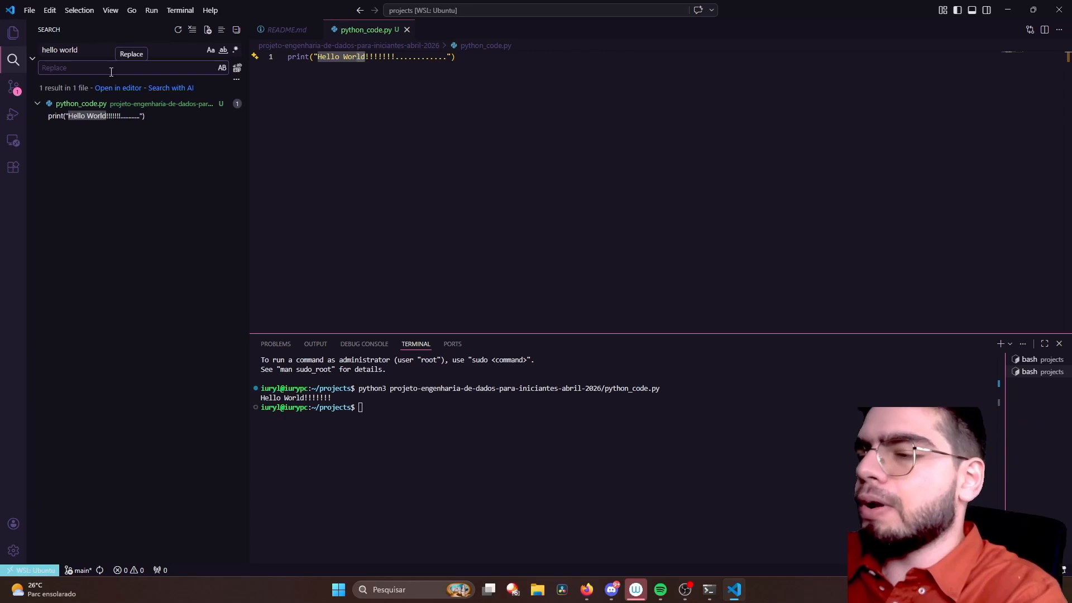
type("Oi Iury")
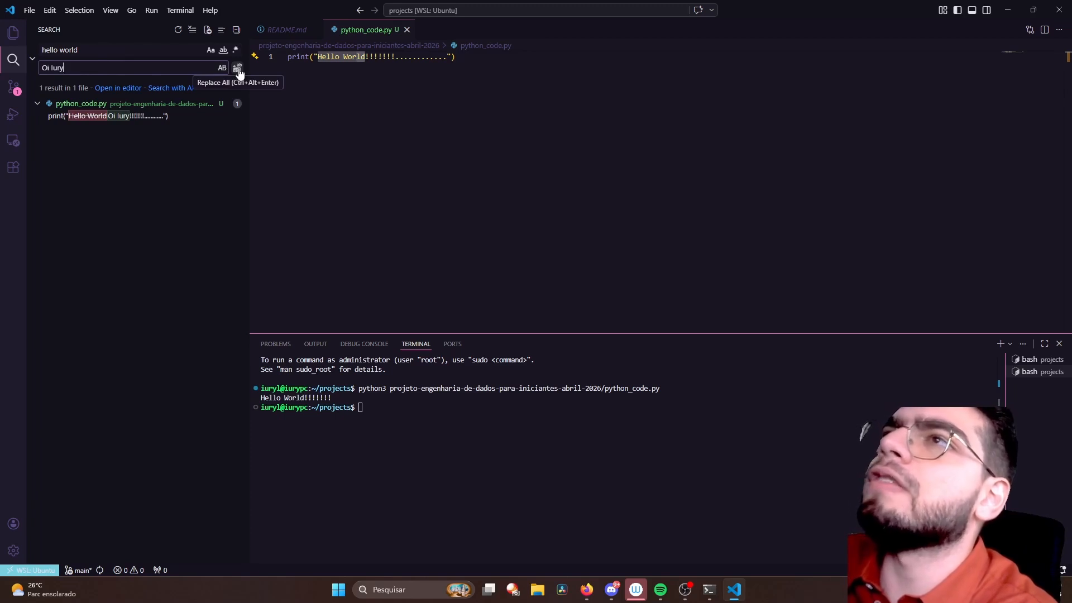
mouse_move(223, 118)
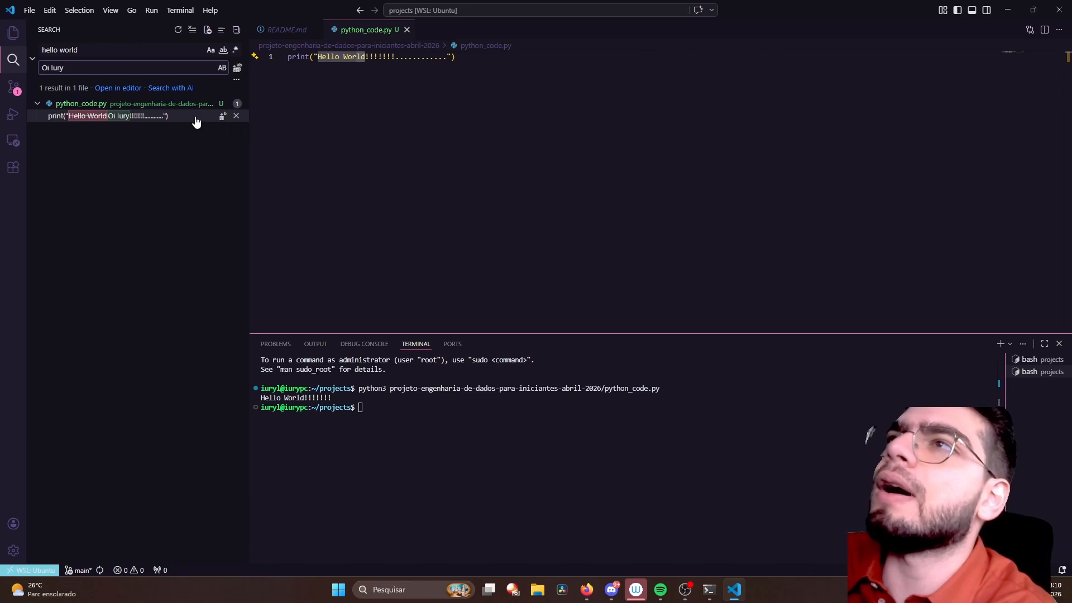
left_click(222, 117)
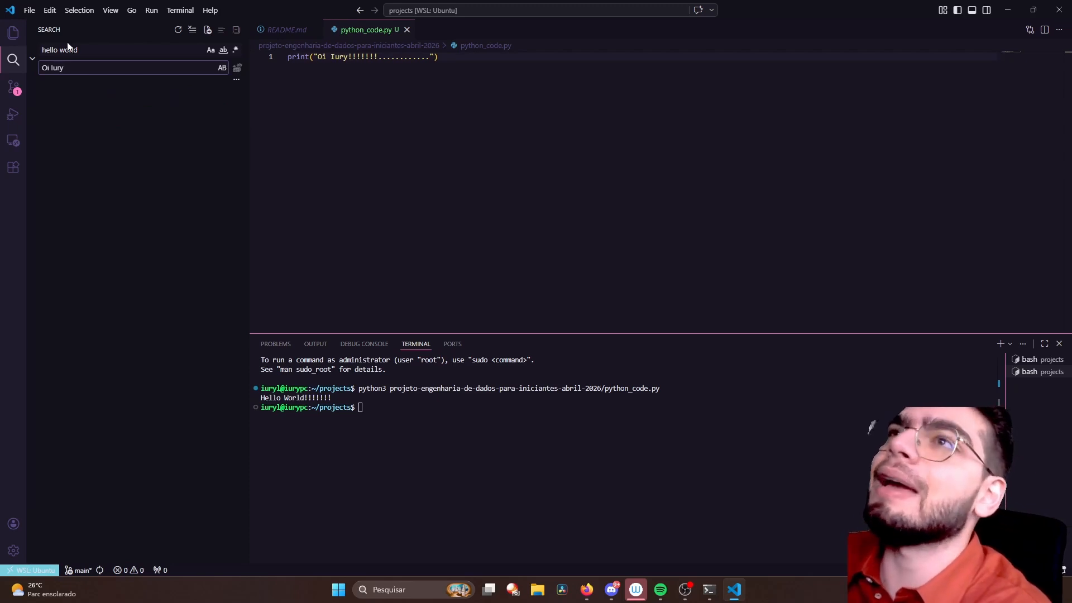
- Find the presenter's first name within python_code.py, and show and hide the find widget's Replace field
left_click(401, 95)
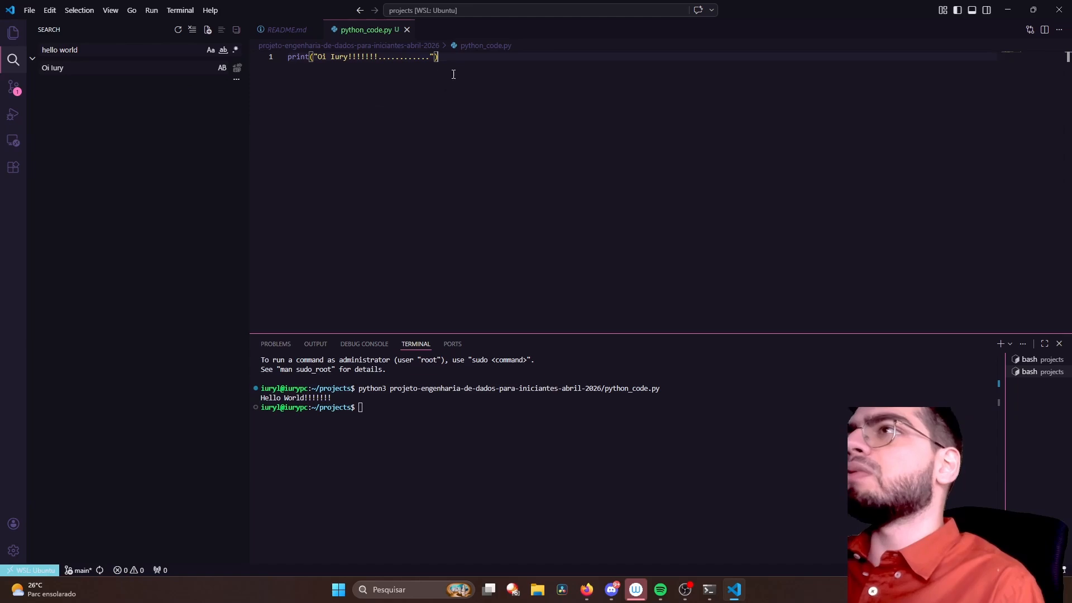
key("ctrl+f")
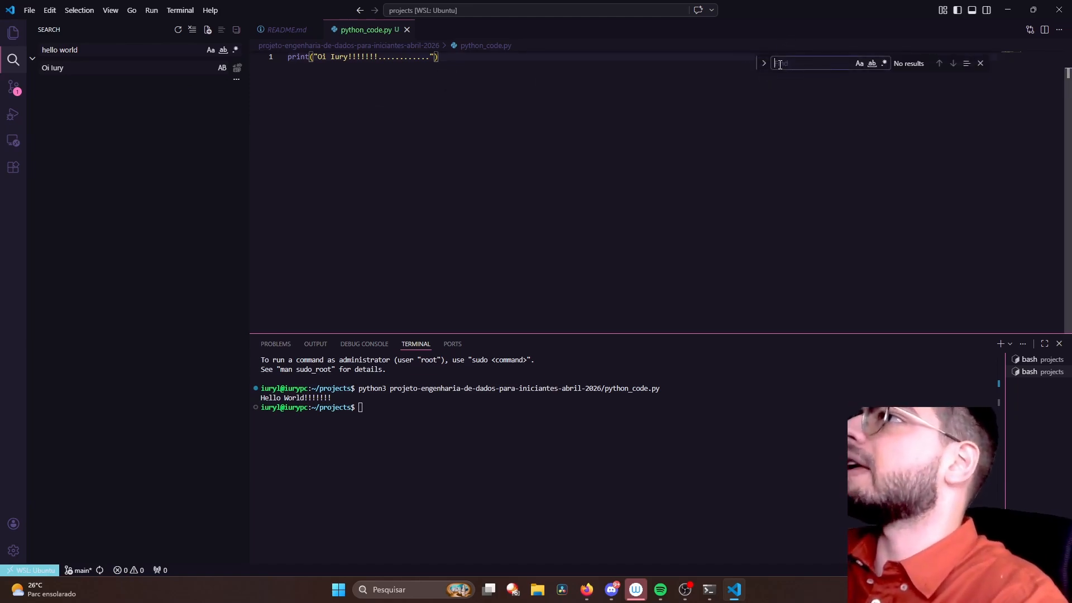
left_click(781, 65)
type("iury")
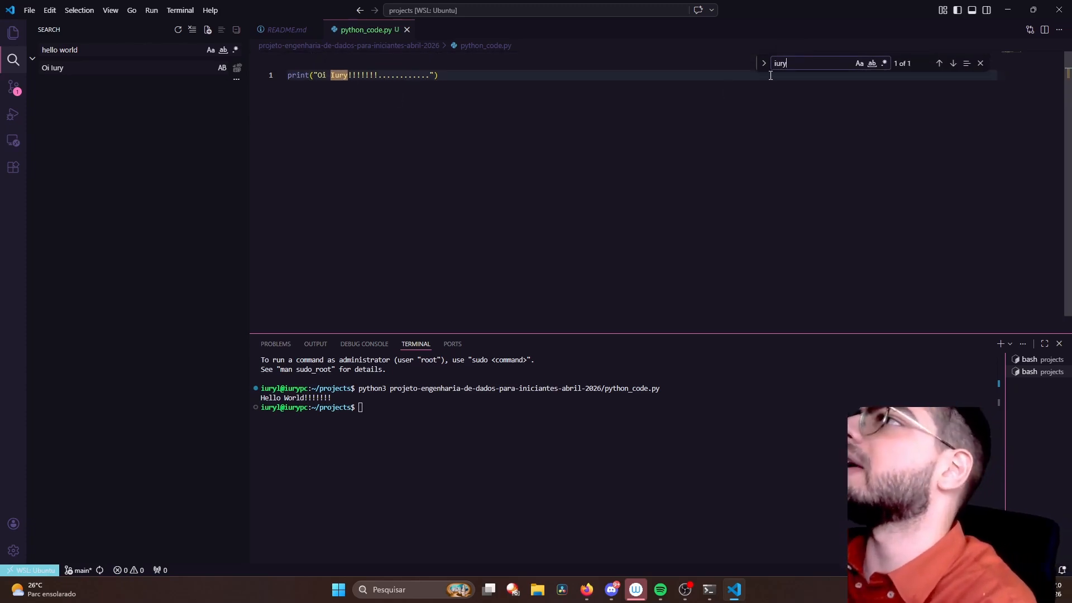
left_click(764, 67)
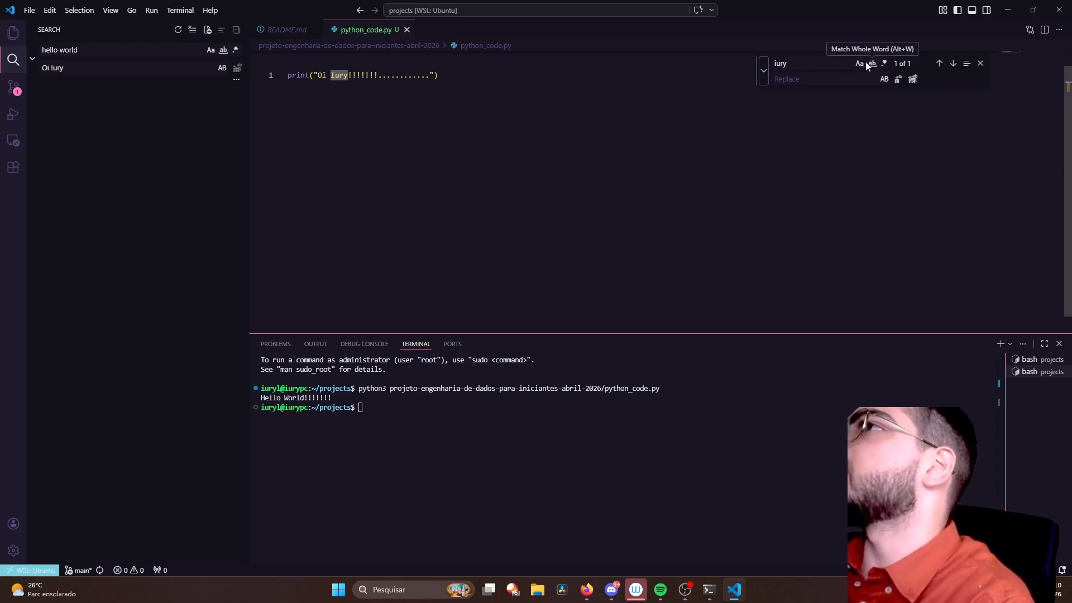
left_click(763, 72)
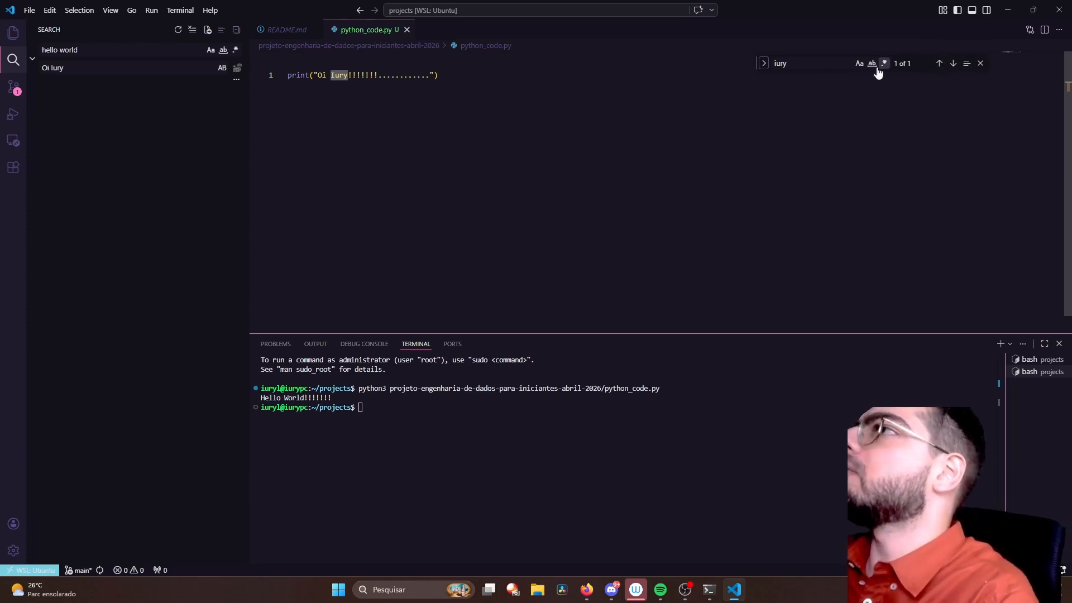
- Add a second line containing the searched first name and cycle backwards through its matches
left_click(528, 76)
key("Return")
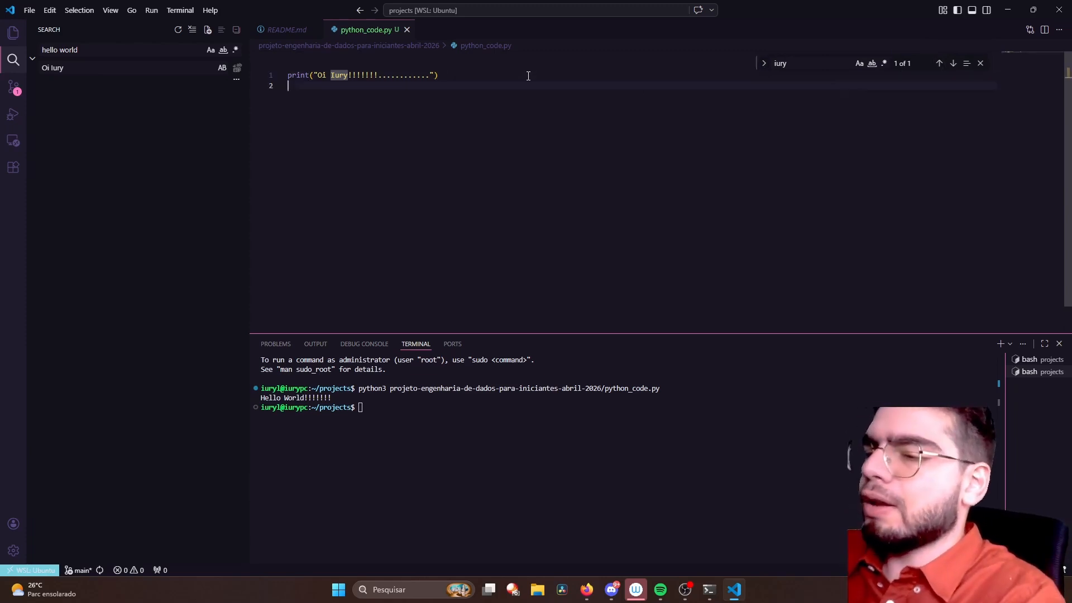
type("iury")
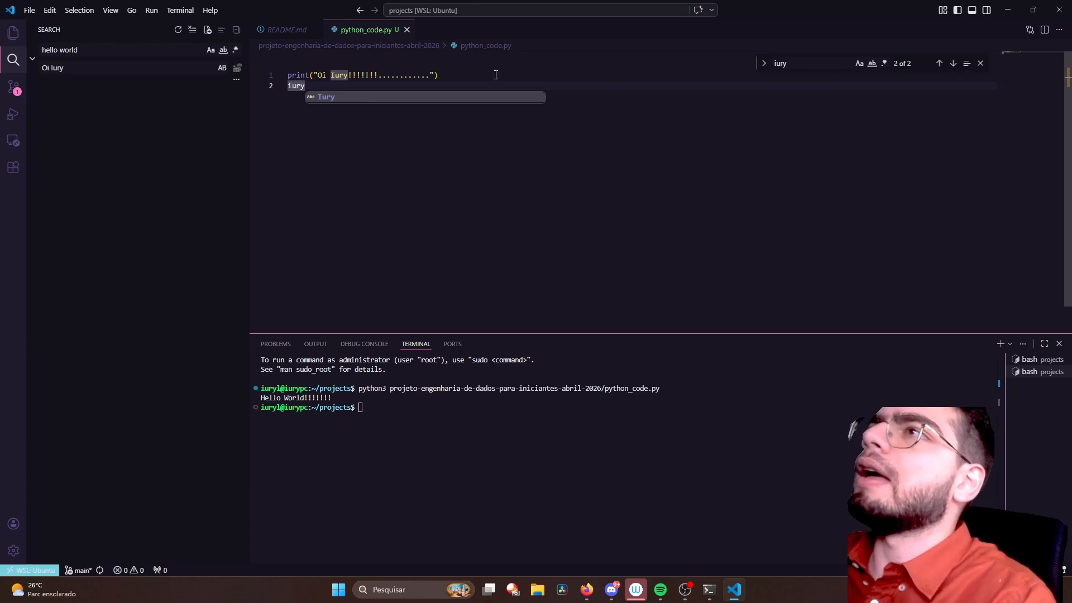
left_click(939, 66)
left_click(939, 65)
left_click(939, 65)
left_click(939, 66)
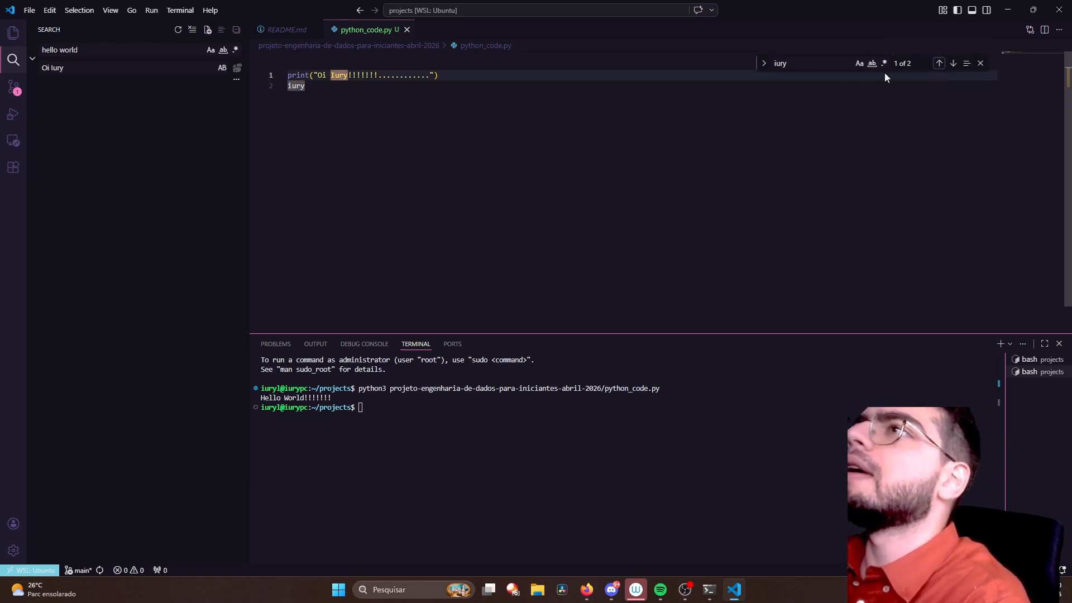
- Expand the in-file Replace field, close the find widget and delete the second line from python_code.py
left_click(761, 66)
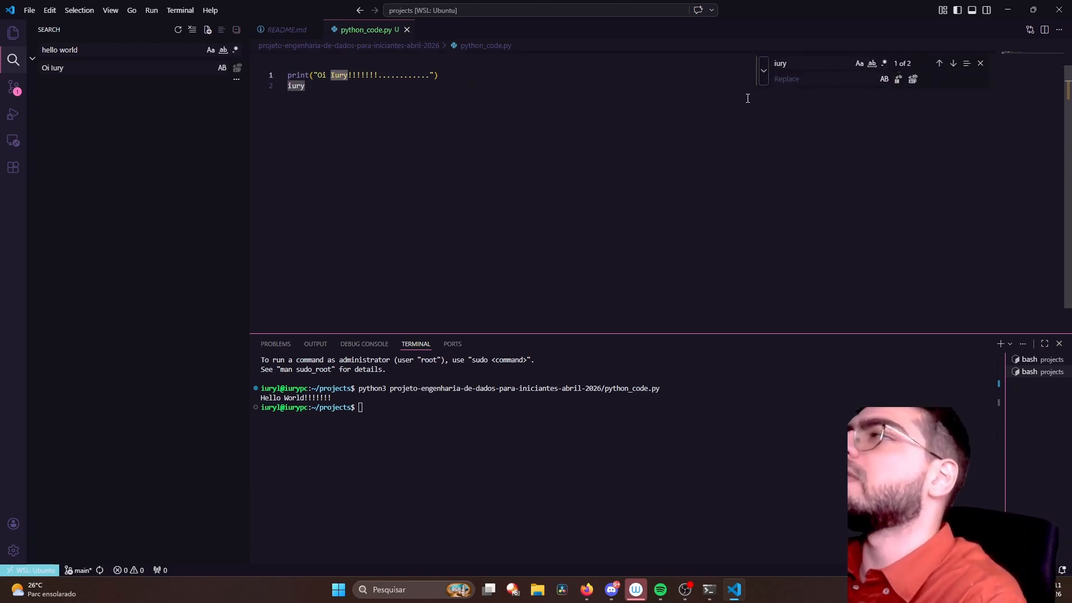
left_click(981, 63)
left_click(357, 71)
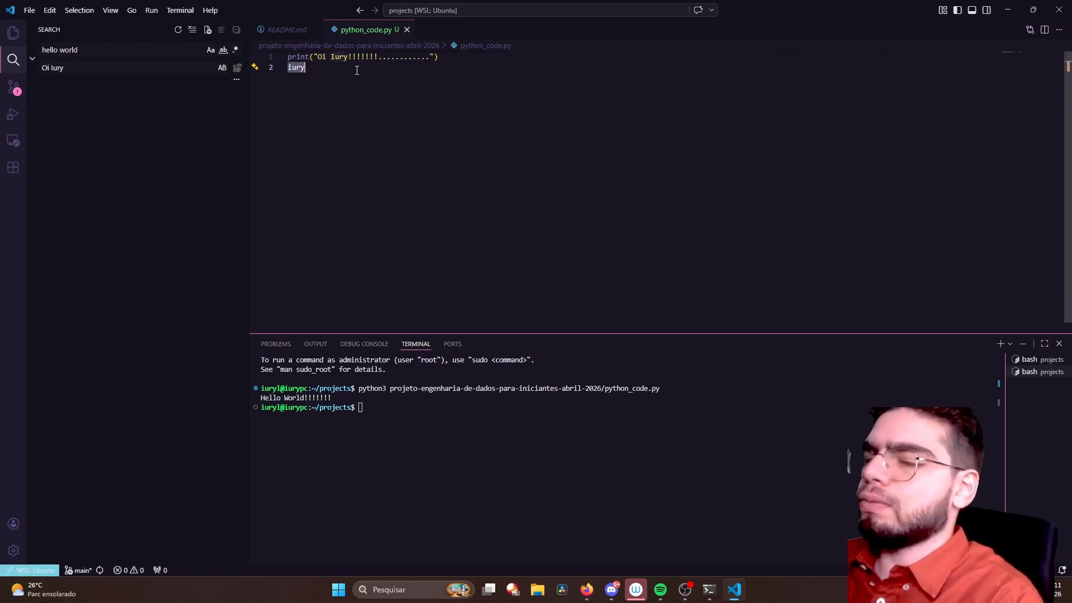
key("BackSpace")
key("BackSpace")
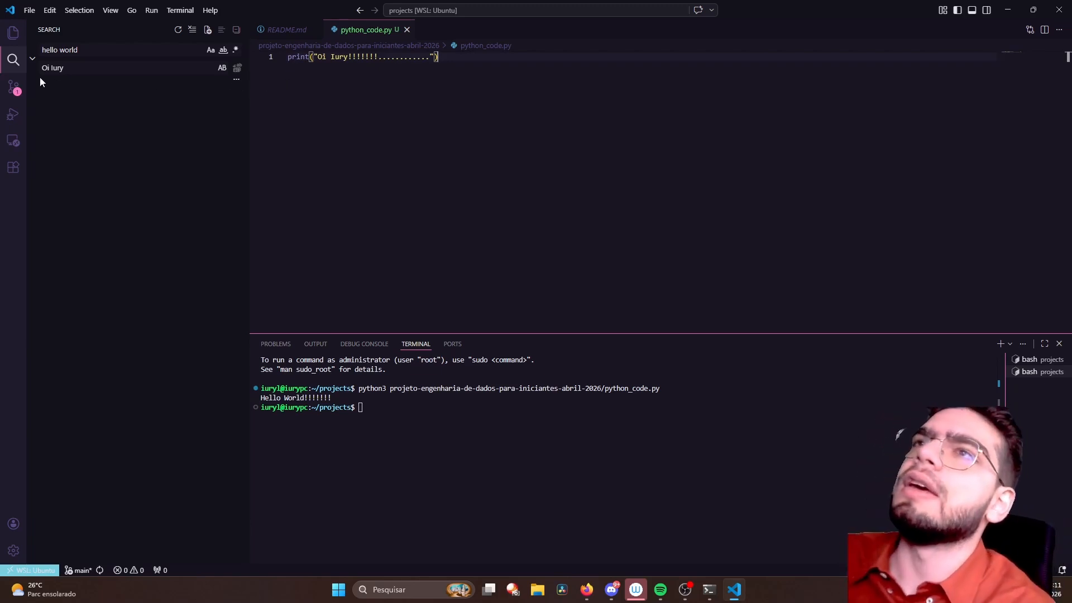
- Examine the pending change in Source Control and compare it with the project files in the Explorer
left_click(14, 98)
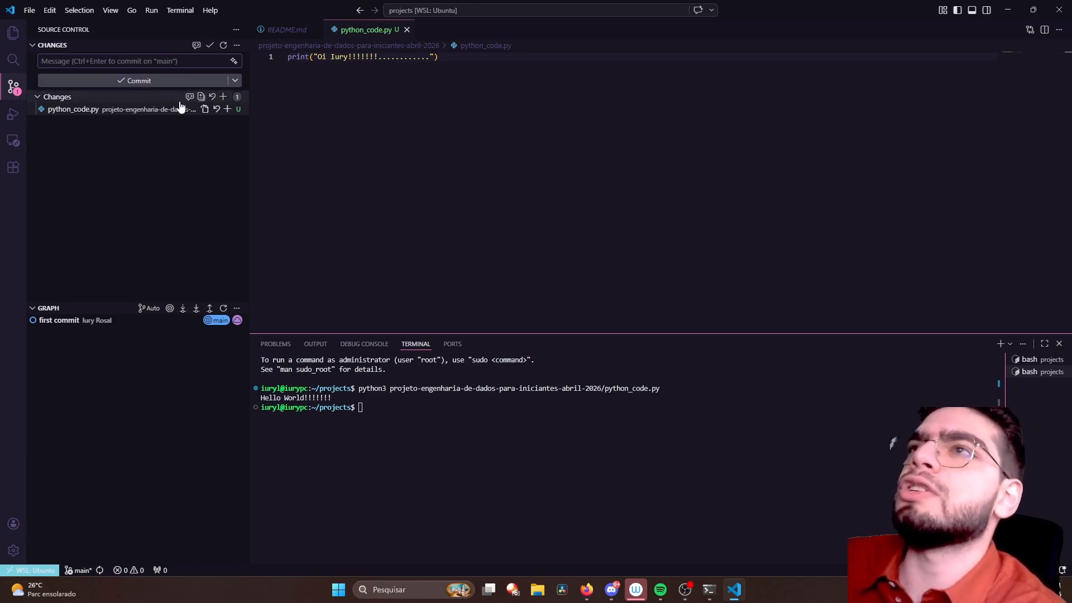
left_click(16, 45)
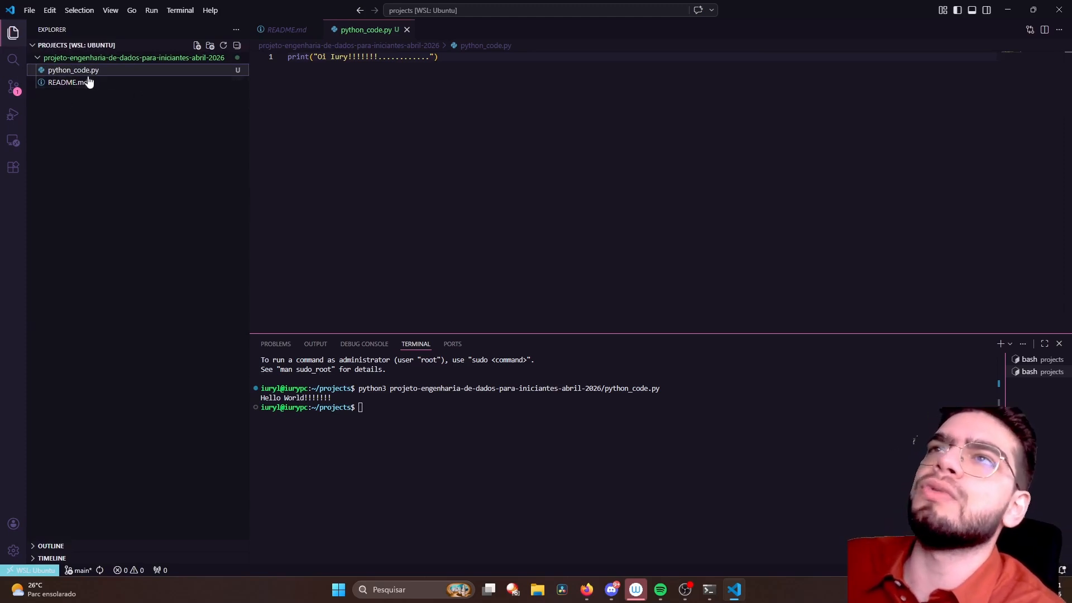
left_click(15, 89)
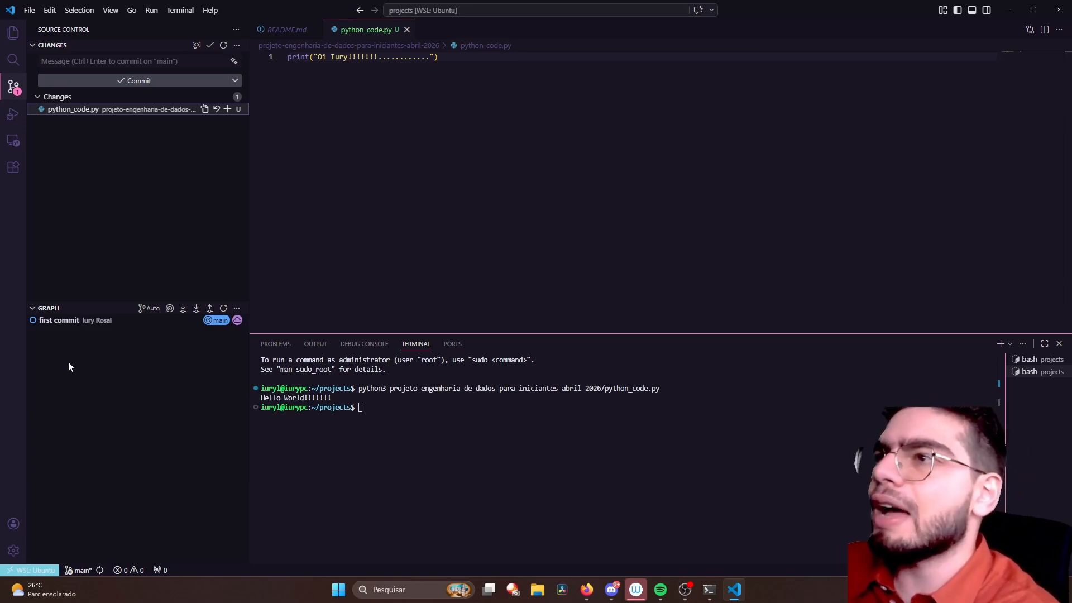
- Change the terminal directory to projeto-engenharia-de-dados-para-iniciantes-abril-2026 and run git status
left_click(371, 387)
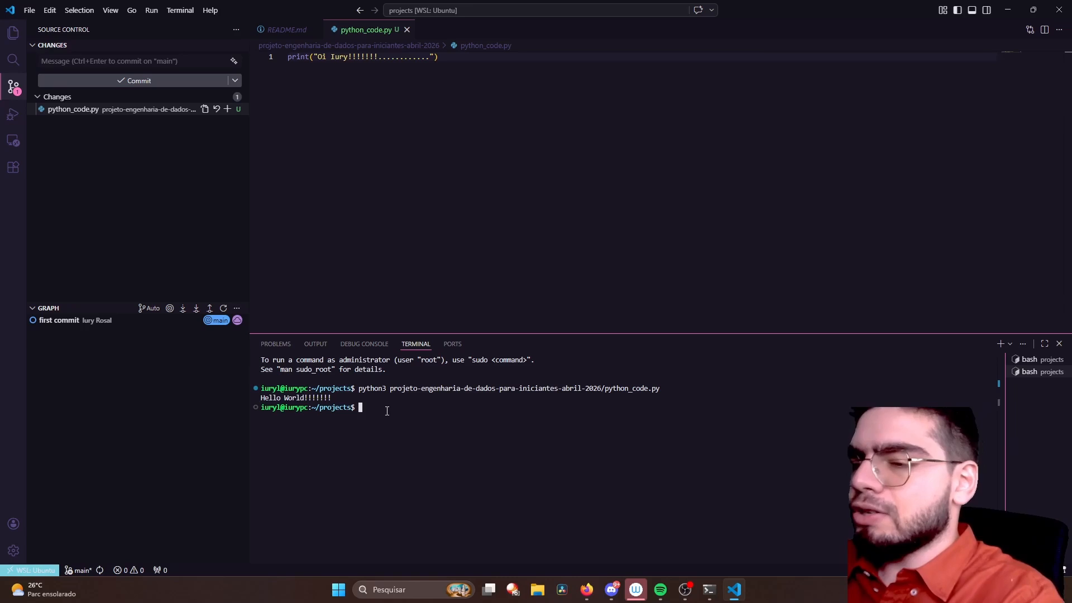
type("cd projeto-engenharia-de-dados-para-iniciantes-abril-2026/")
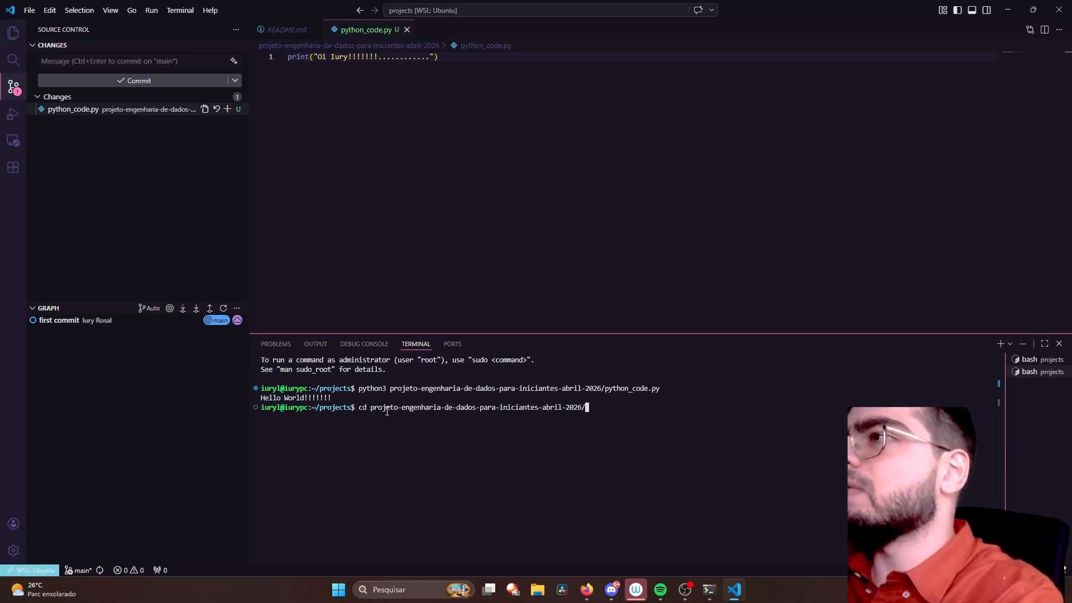
key("Return")
type("git status")
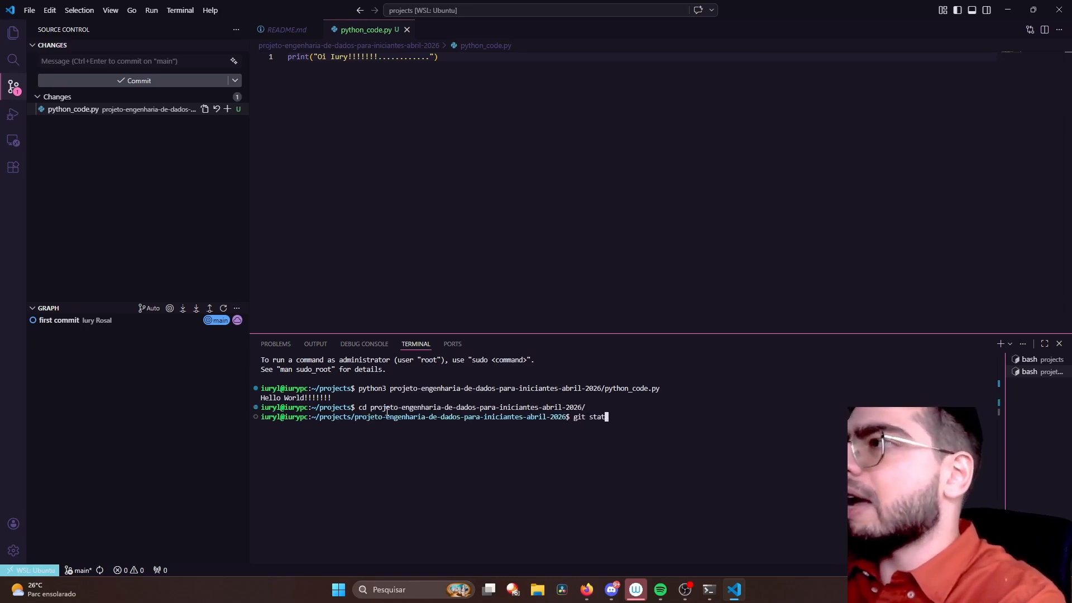
key("Return")
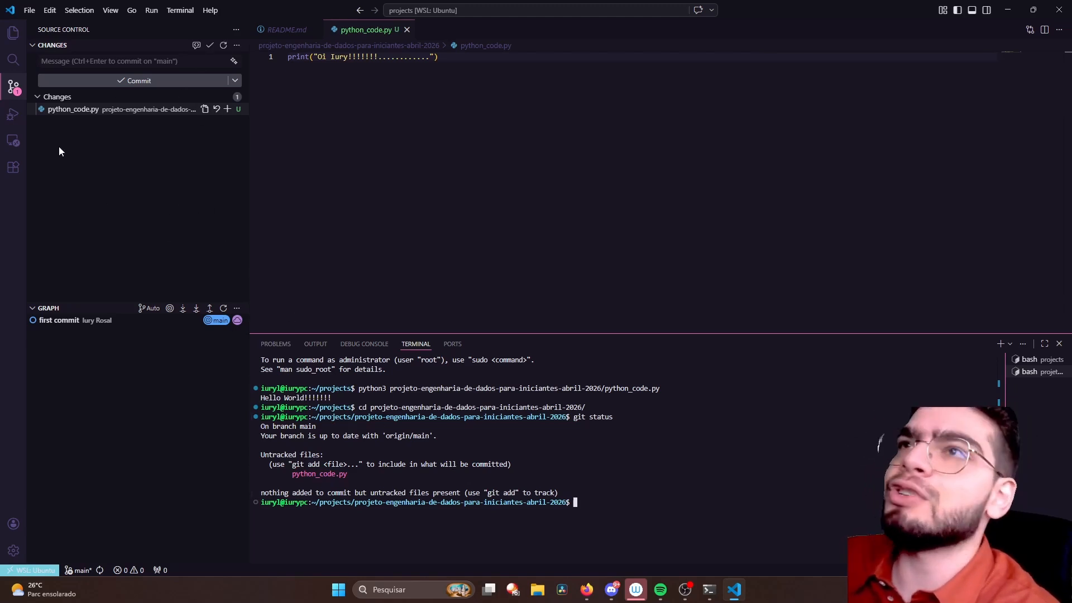
- View the Run and Debug options, and examine the Ubuntu folders and available target types in the Remote Explorer
left_click(13, 114)
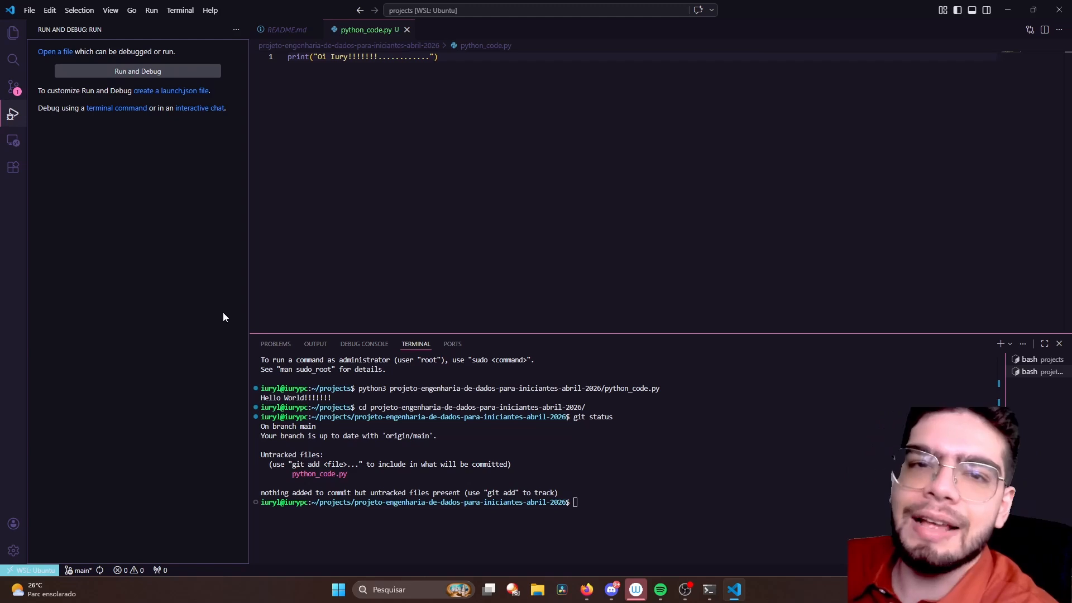
left_click_drag(248, 282, 253, 283)
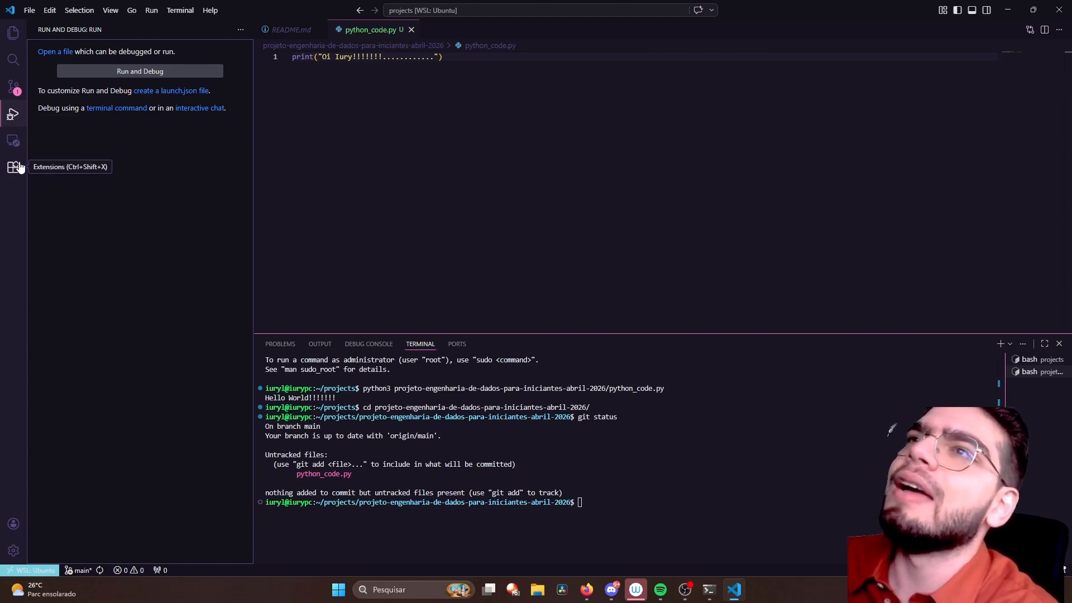
left_click(17, 143)
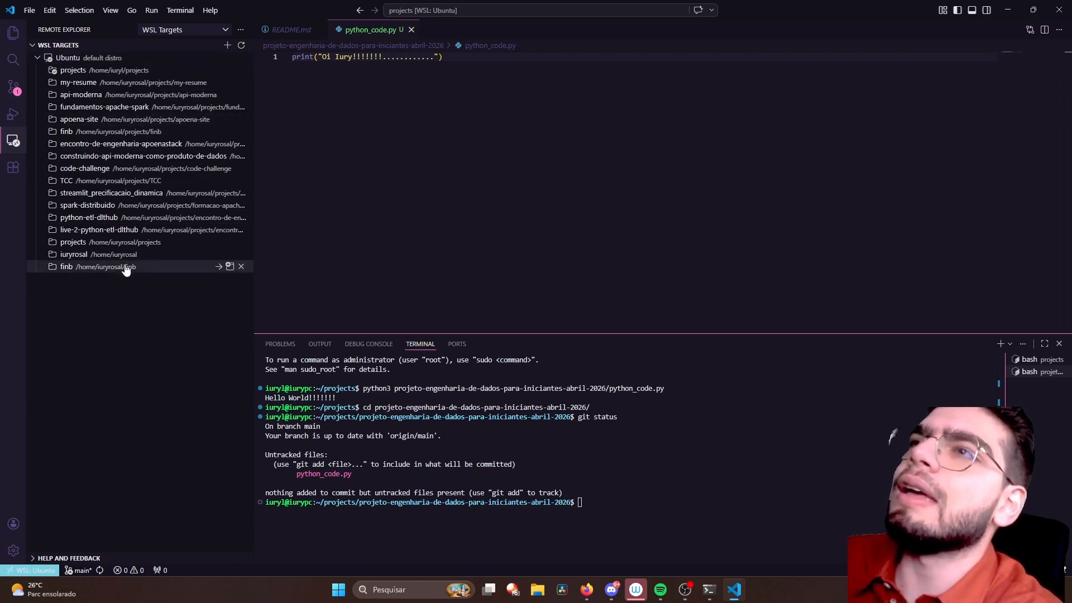
left_click(40, 59)
left_click(39, 60)
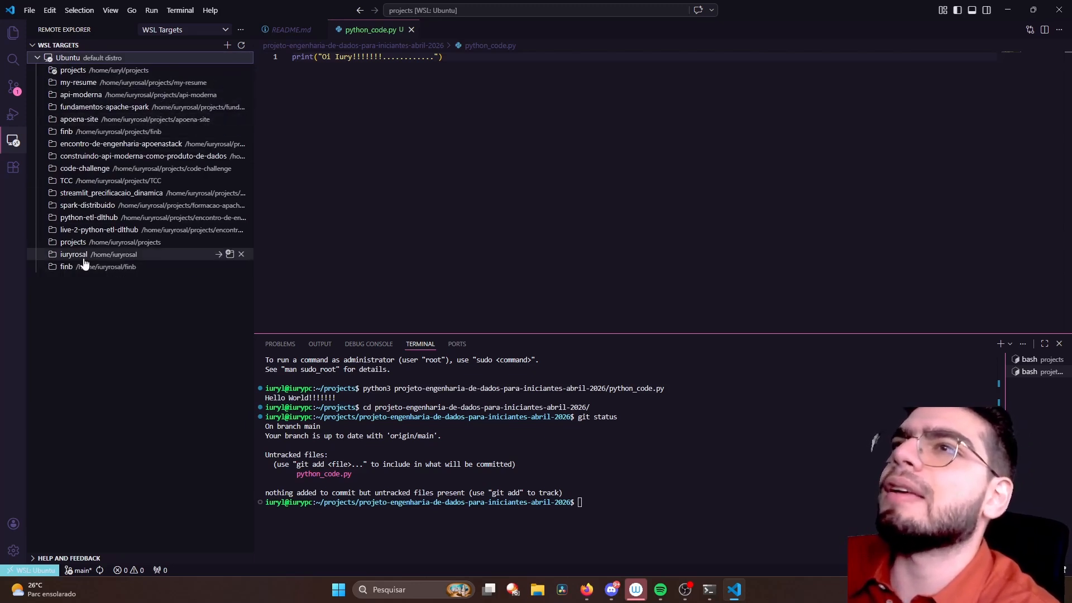
left_click(37, 58)
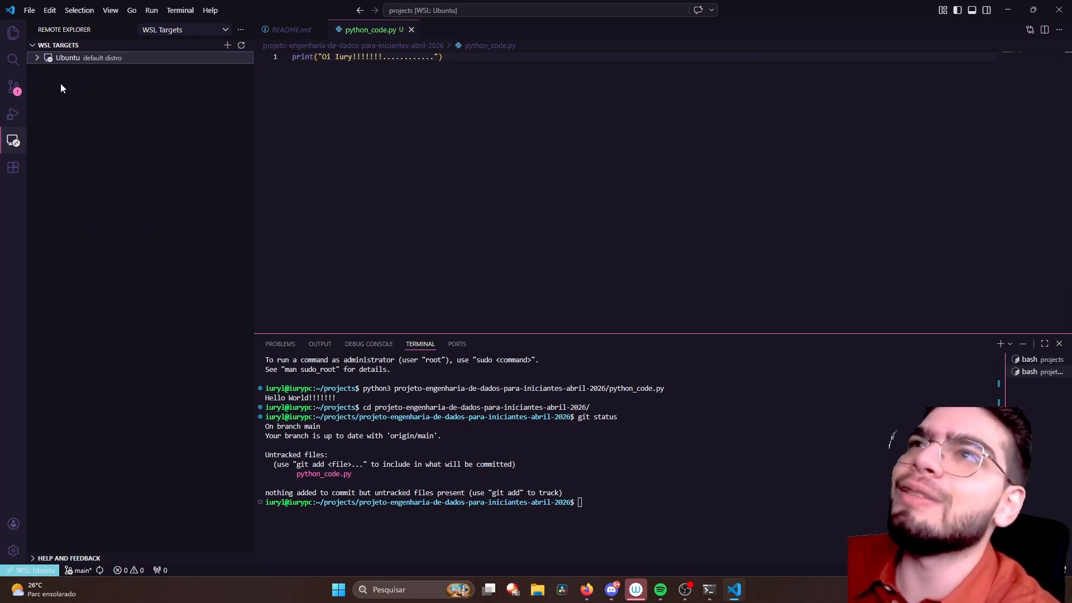
left_click(41, 61)
left_click(39, 61)
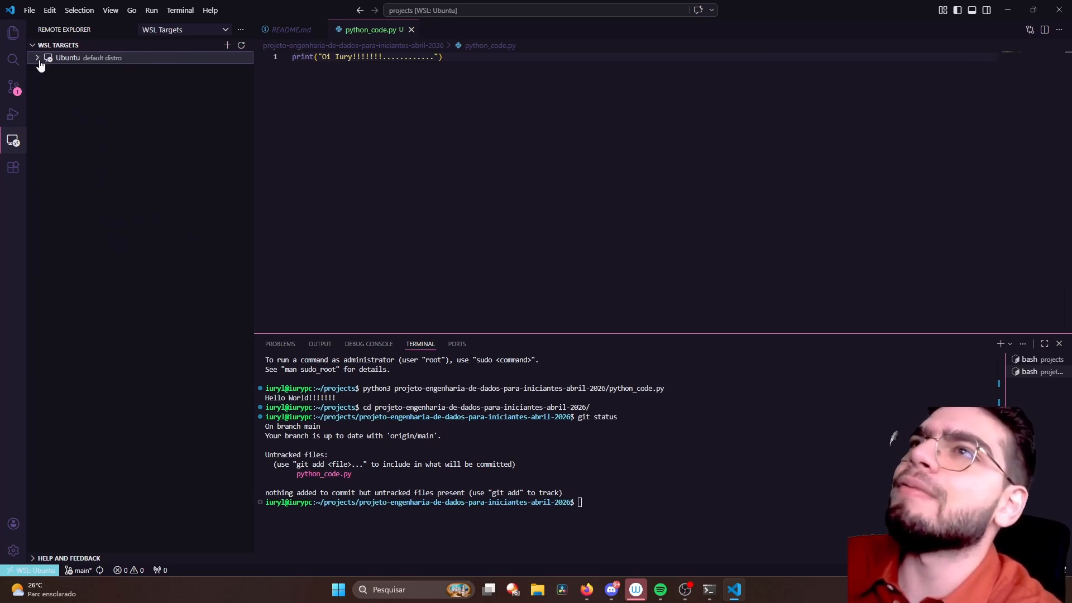
left_click(40, 65)
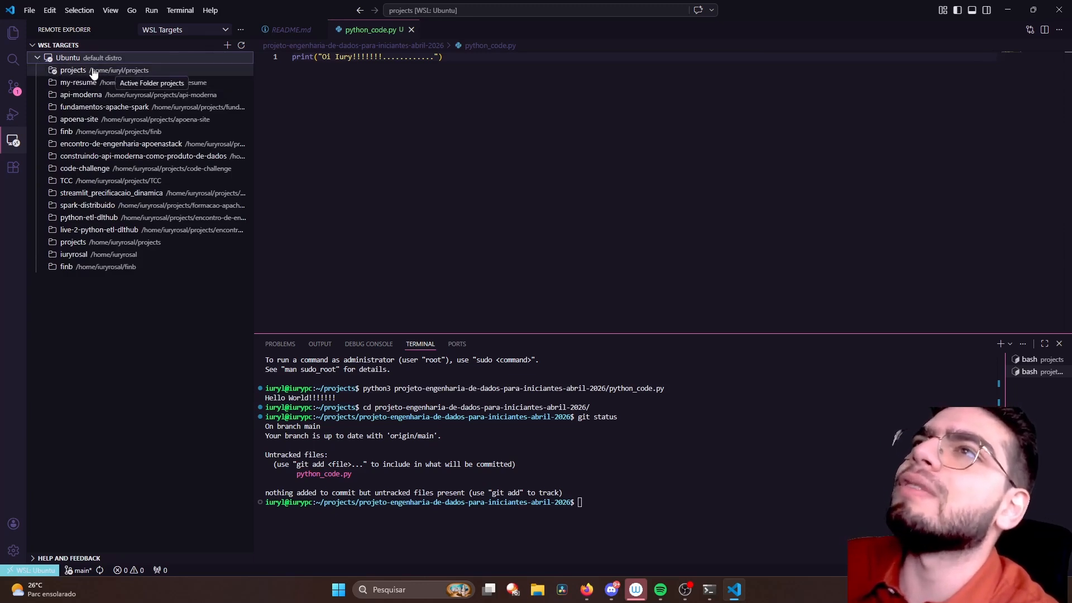
left_click(38, 60)
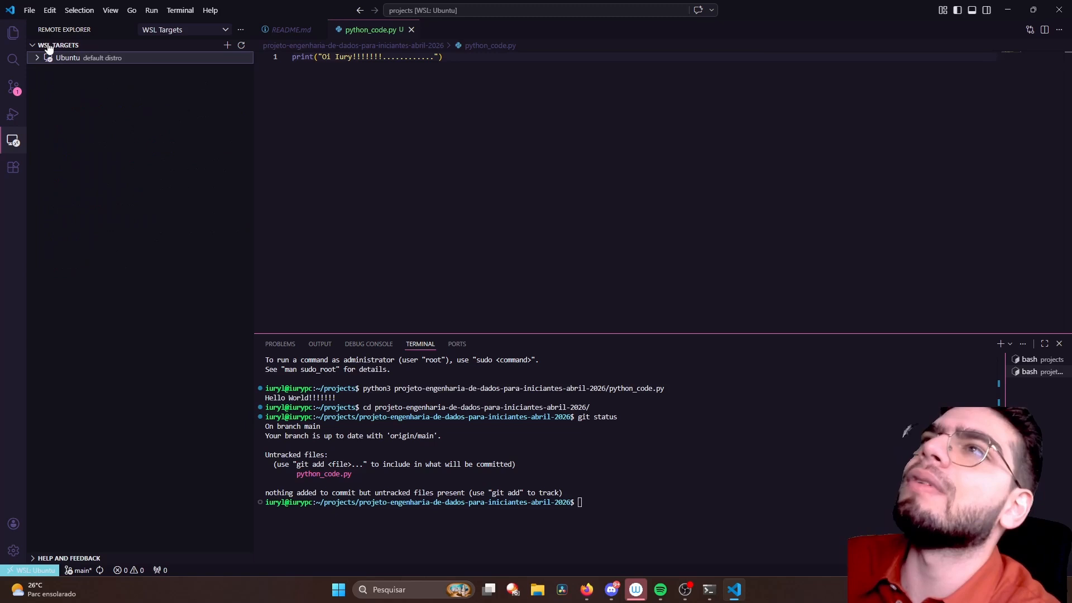
left_click(198, 31)
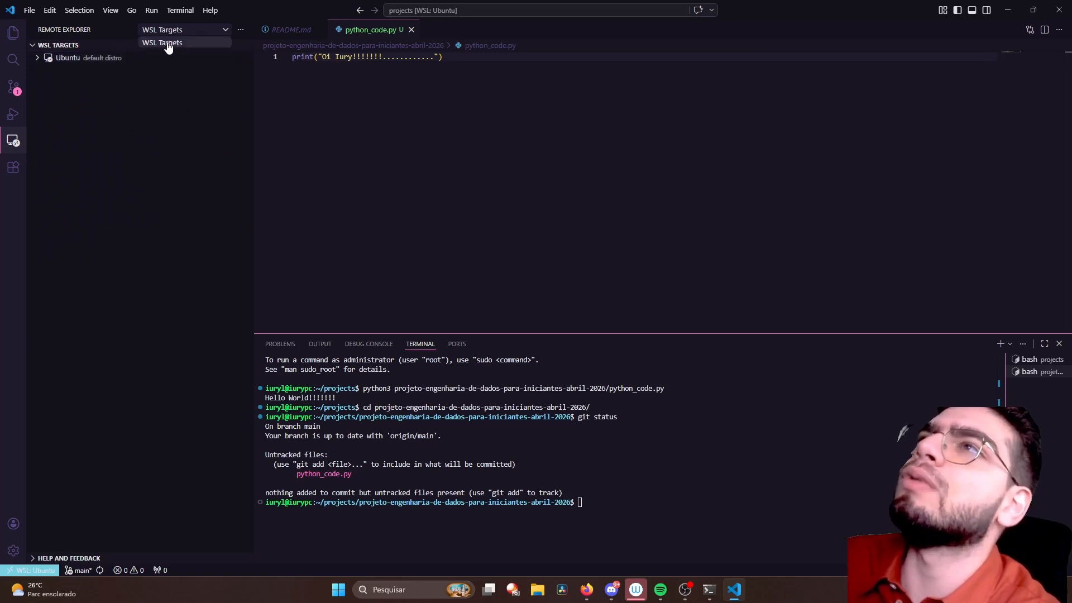
left_click(134, 120)
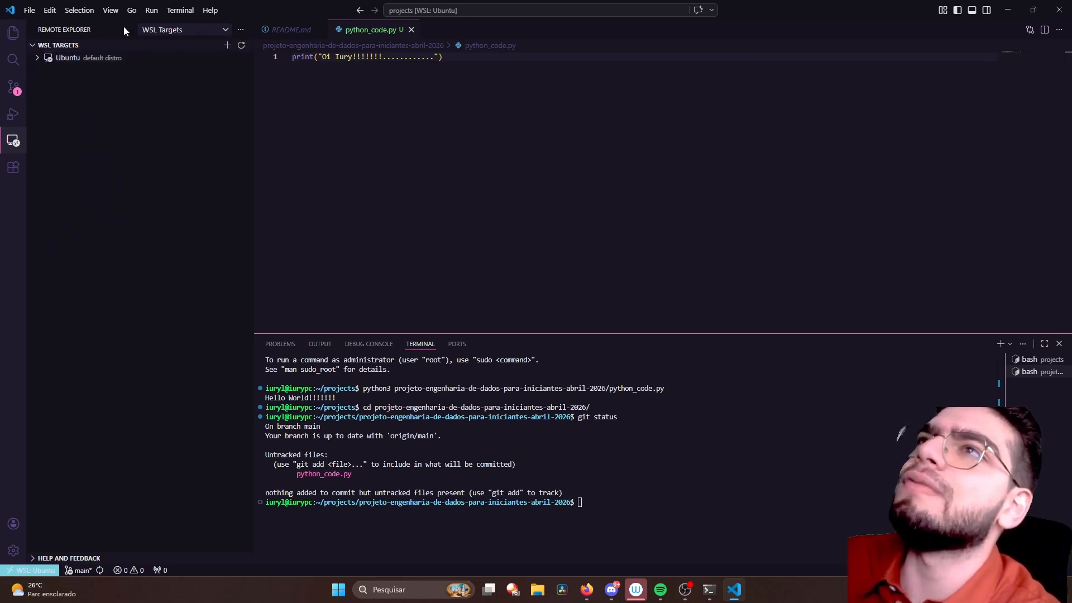
- Show the installed and recommended extensions and widen the side bar
left_click(15, 168)
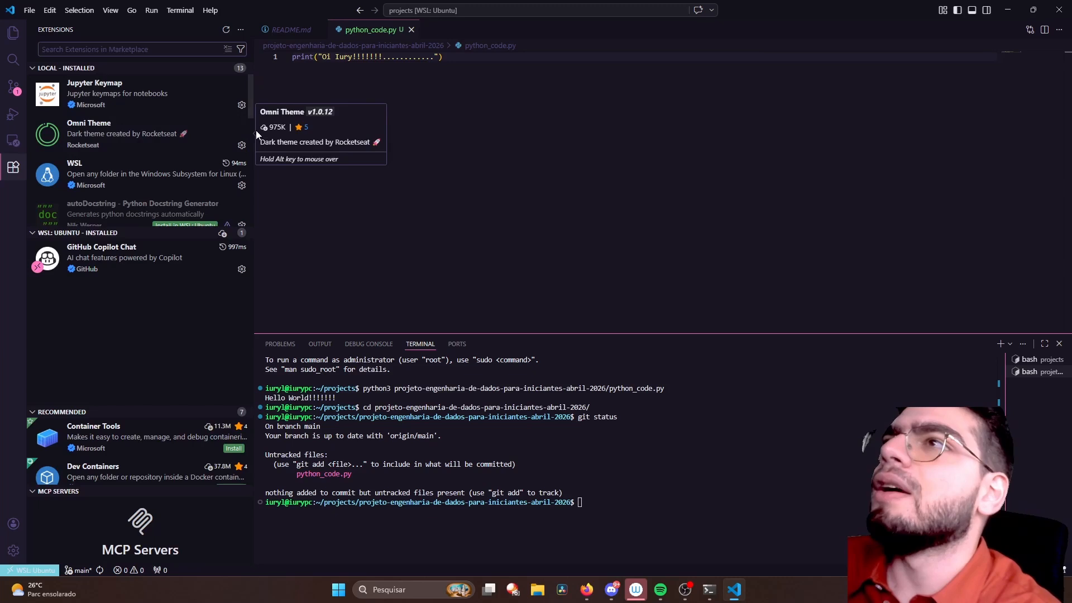
left_click_drag(253, 105, 368, 106)
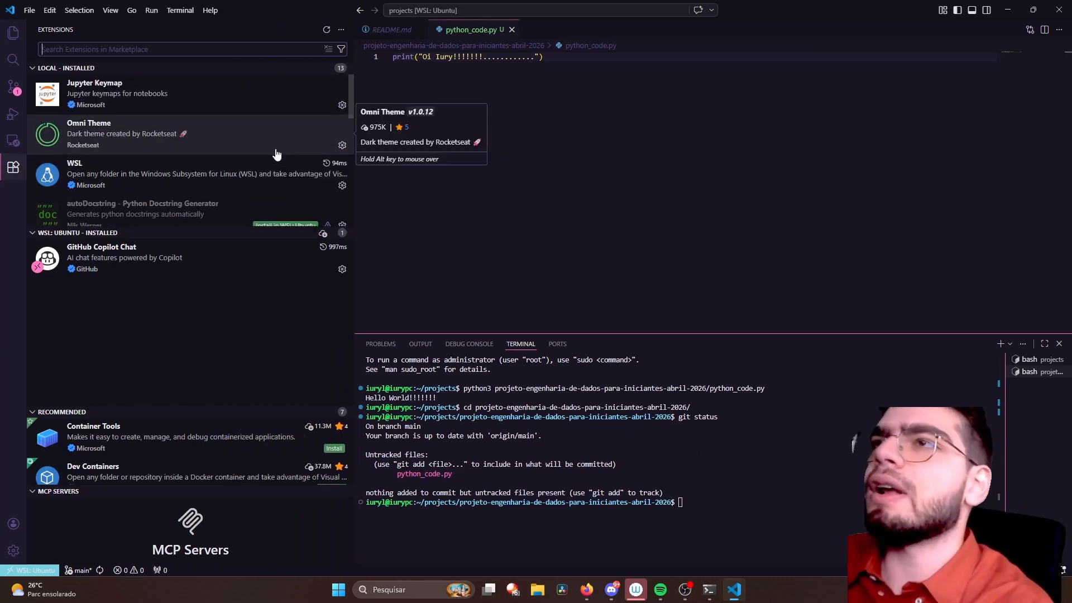
- Show the details of the installed WSL extension, and locate it in the marketplace by searching for WSL
left_click(190, 187)
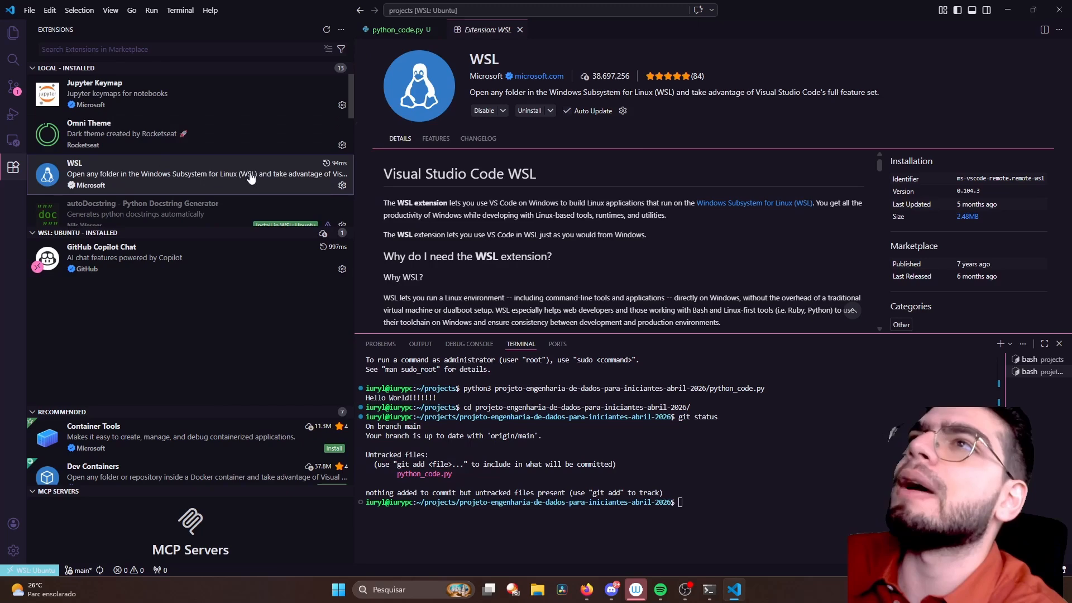
scroll(255, 177, "down", 2)
scroll(246, 167, "up", 2)
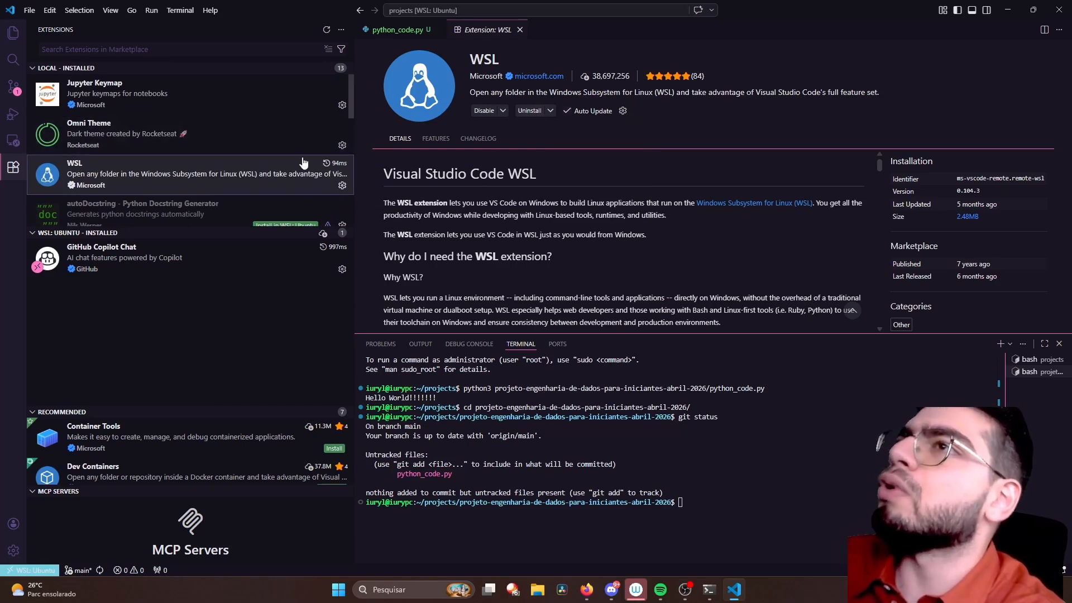
mouse_move(94, 178)
left_click(105, 49)
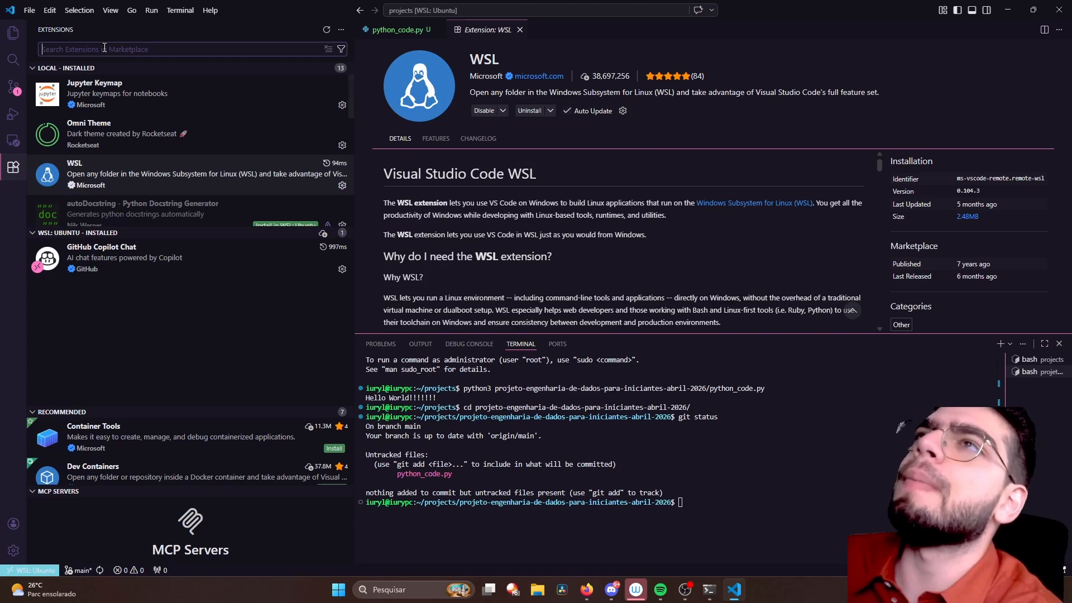
type("WSL")
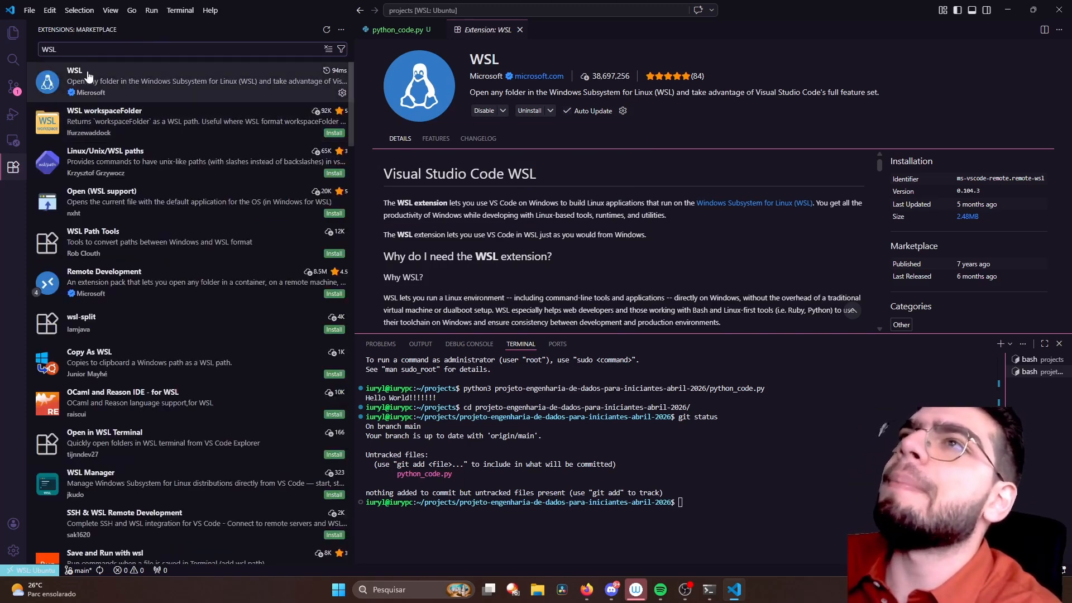
left_click(99, 75)
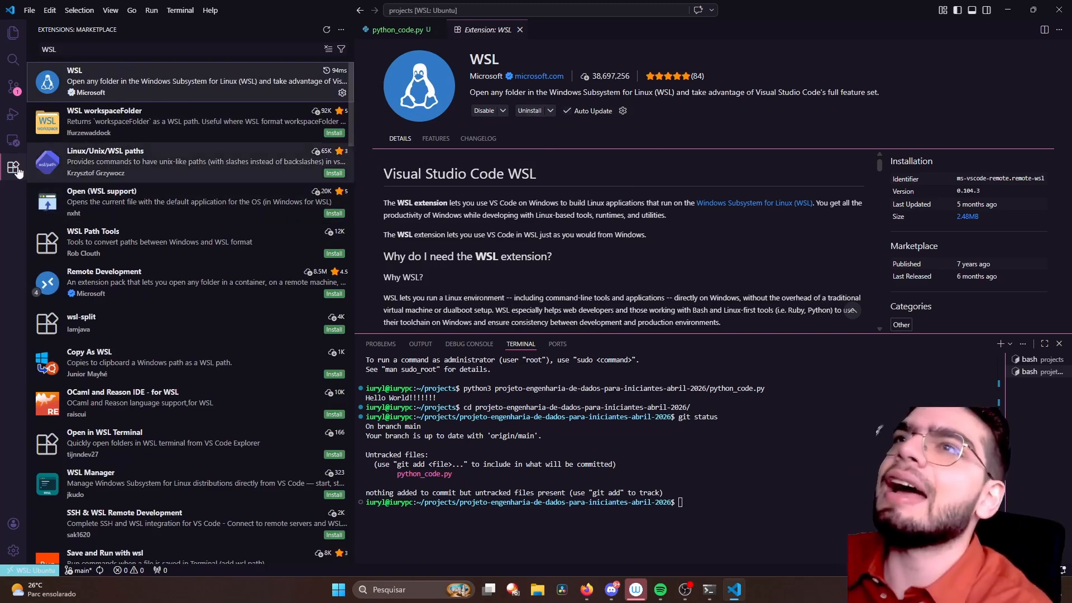
- View the WSL targets in the Remote Explorer, and return to the Extensions view with its search cleared
left_click(14, 141)
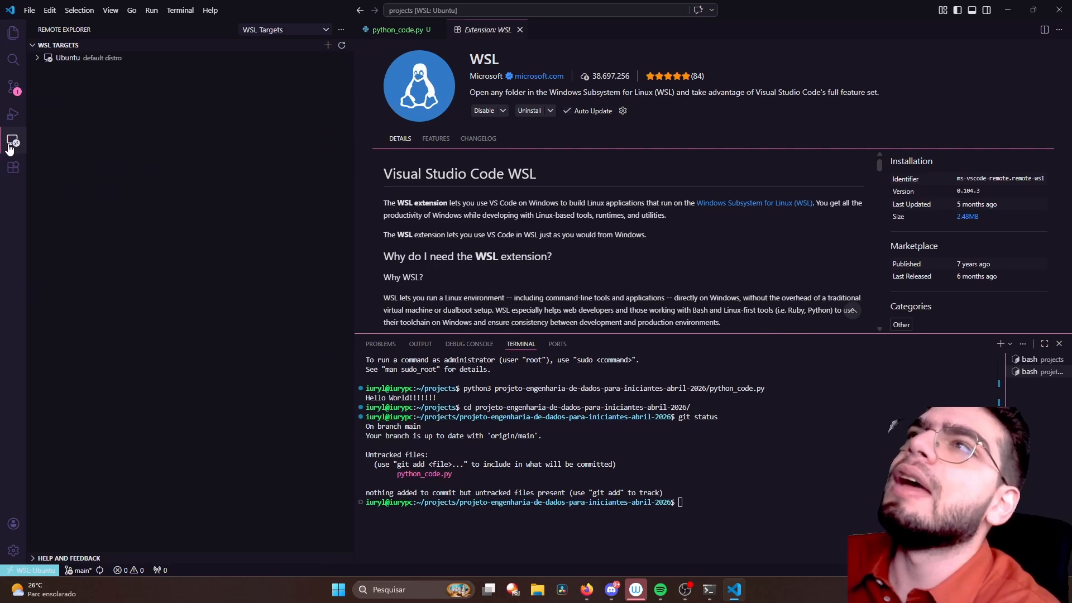
left_click(13, 167)
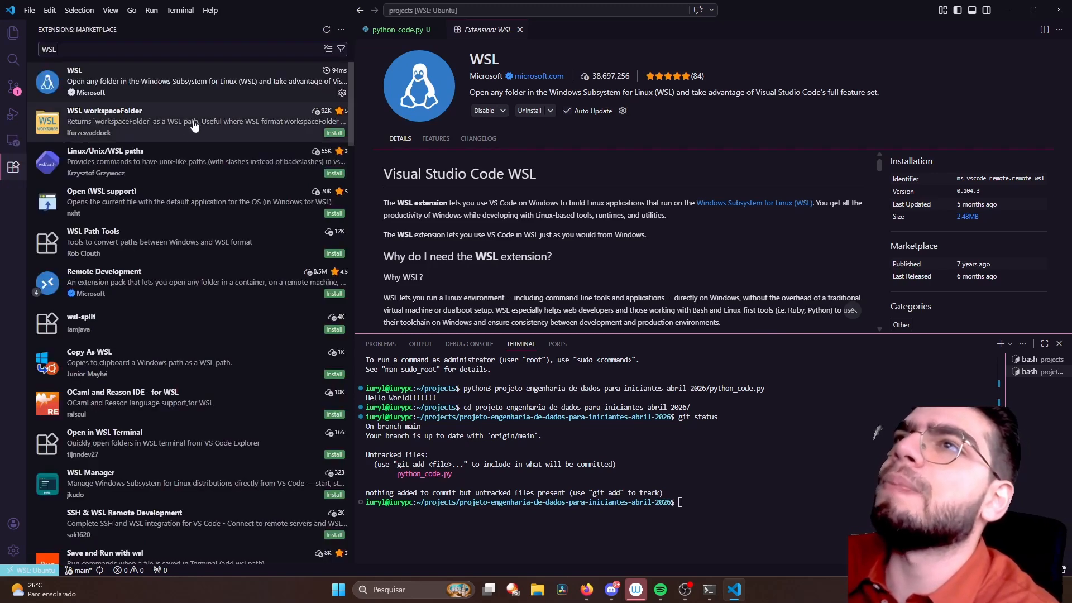
left_click(330, 52)
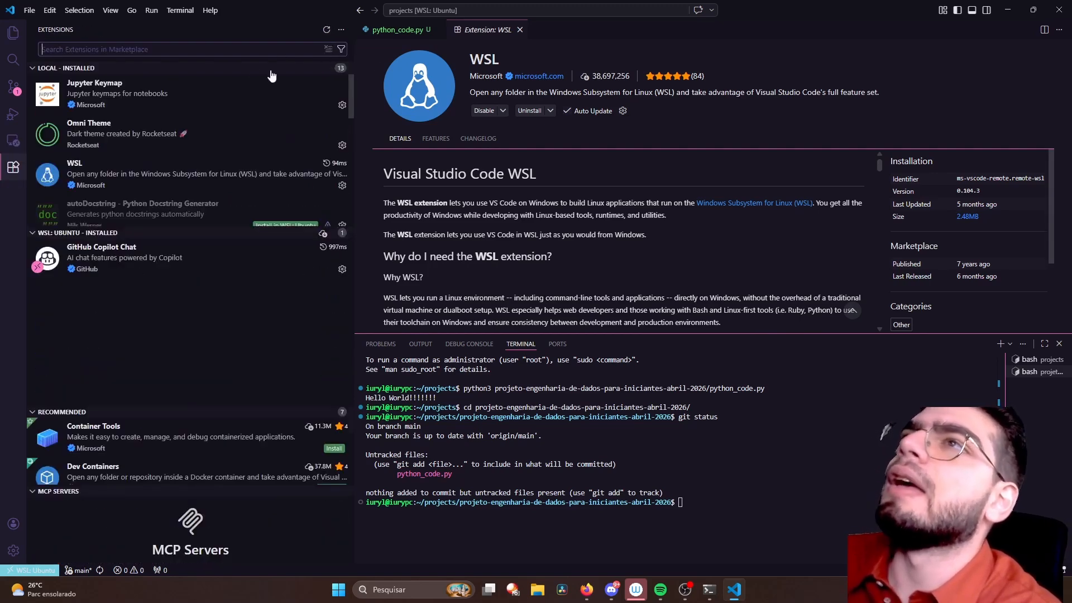
- Open the Omni Theme extension's details and examine its description and the preview image of the theme
scroll(85, 167, "down", 1)
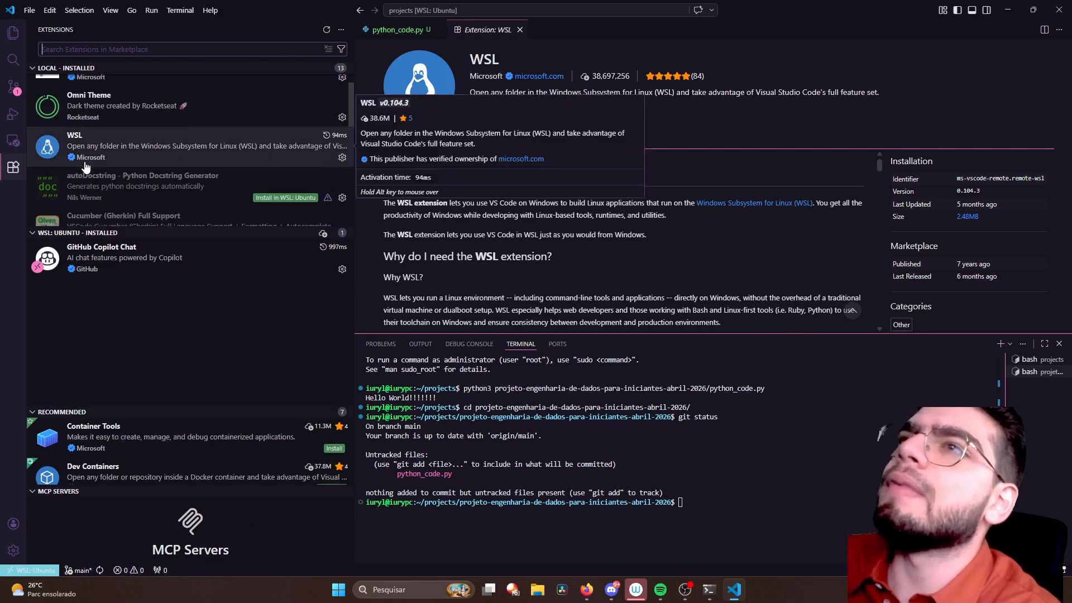
left_click(107, 111)
scroll(551, 182, "down", 5)
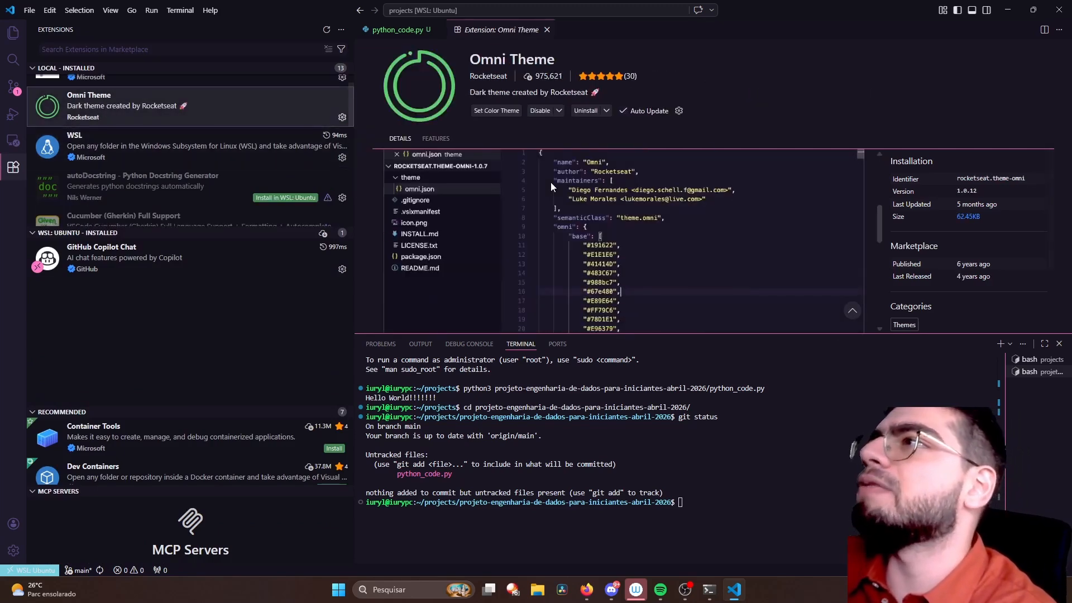
scroll(546, 191, "up", 3)
scroll(503, 201, "down", 1)
scroll(501, 199, "up", 4)
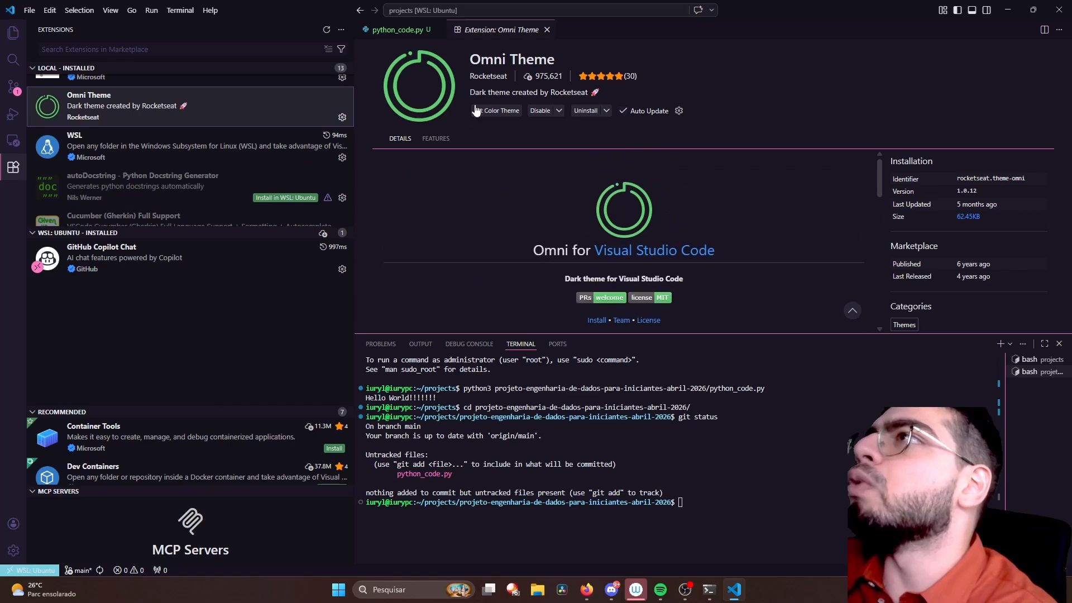
left_click_drag(472, 60, 559, 62)
scroll(483, 218, "down", 5)
scroll(470, 212, "down", 4)
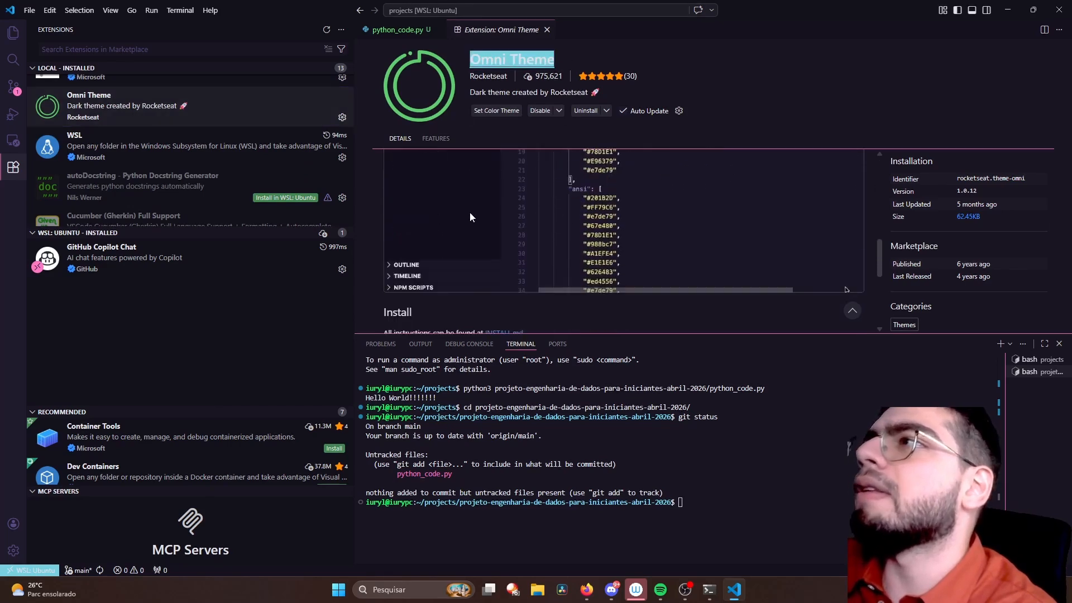
scroll(470, 212, "up", 6)
scroll(470, 212, "up", 2)
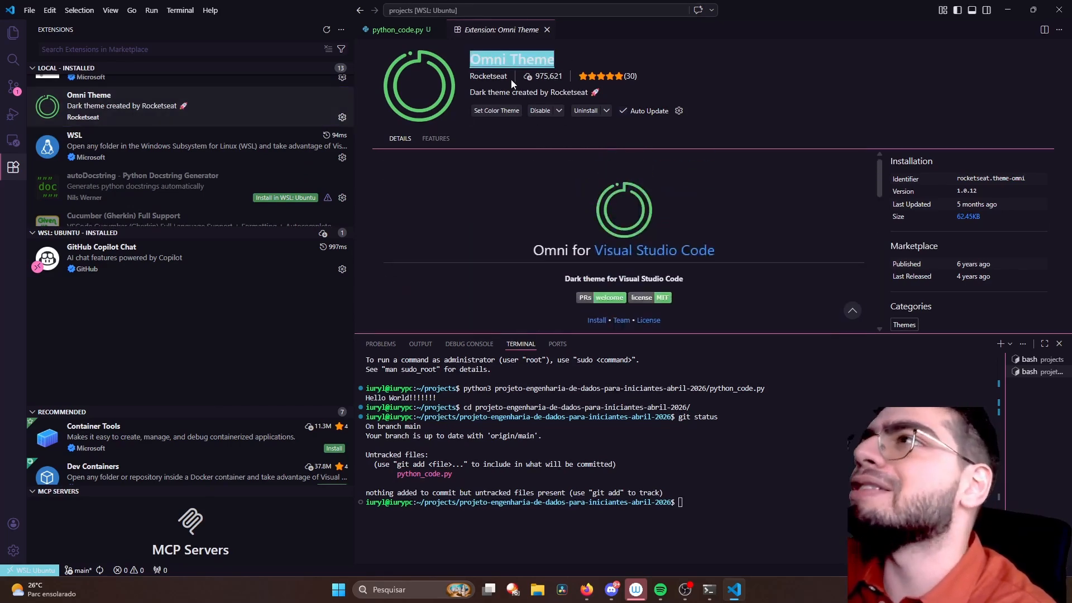
scroll(625, 231, "down", 4)
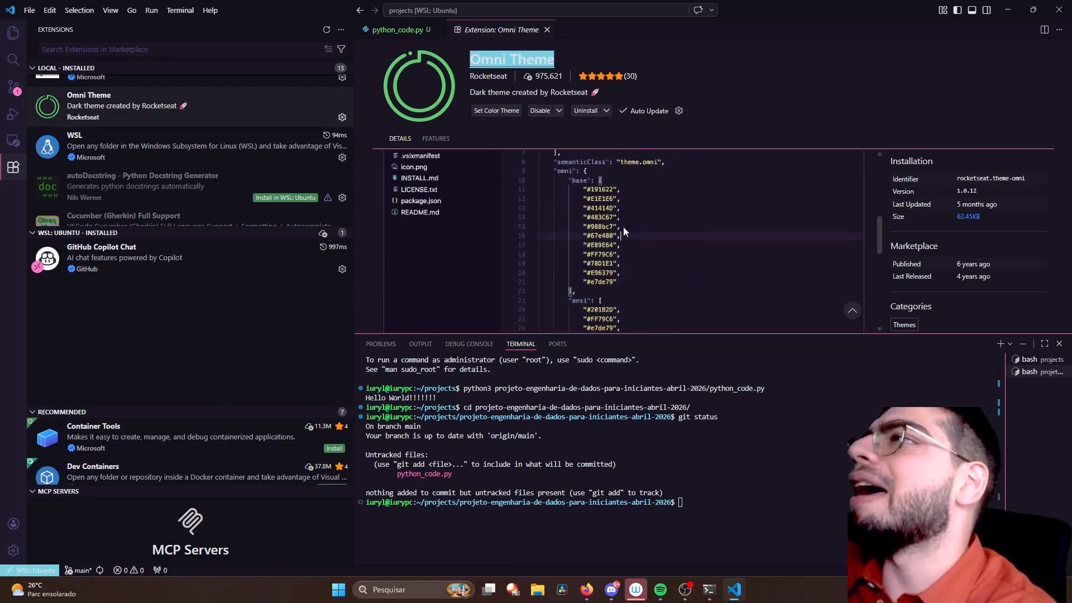
scroll(625, 231, "up", 2)
scroll(625, 231, "down", 2)
scroll(623, 229, "down", 1)
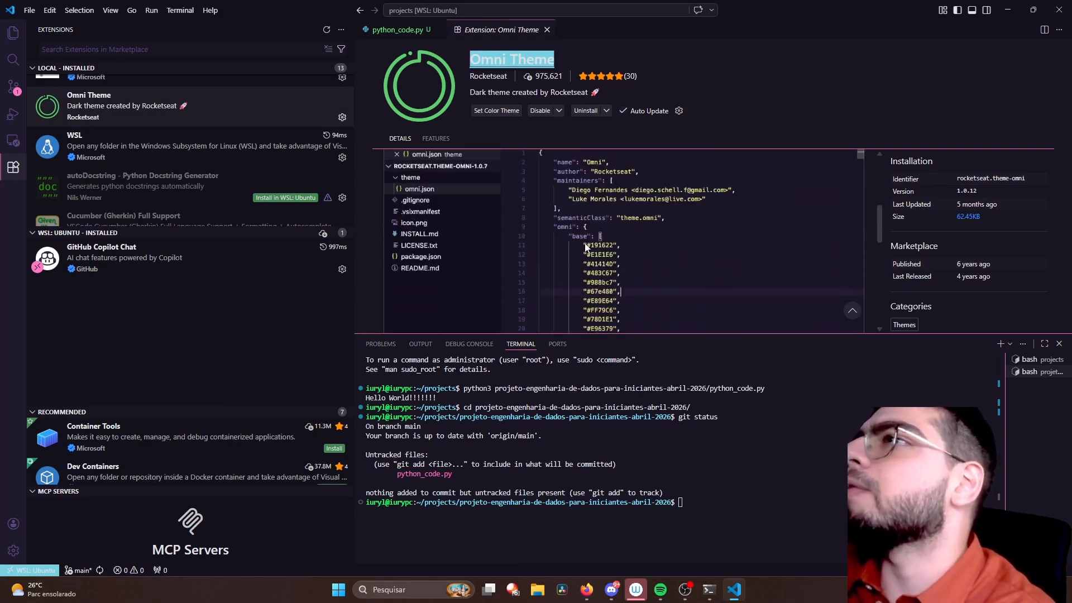
scroll(510, 236, "up", 1)
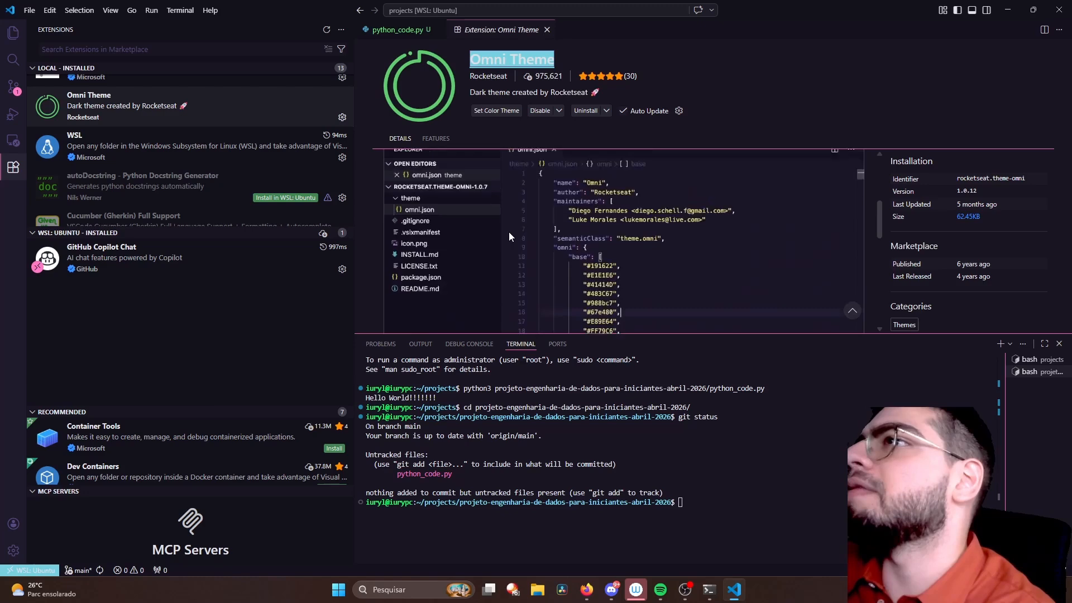
scroll(509, 237, "up", 4)
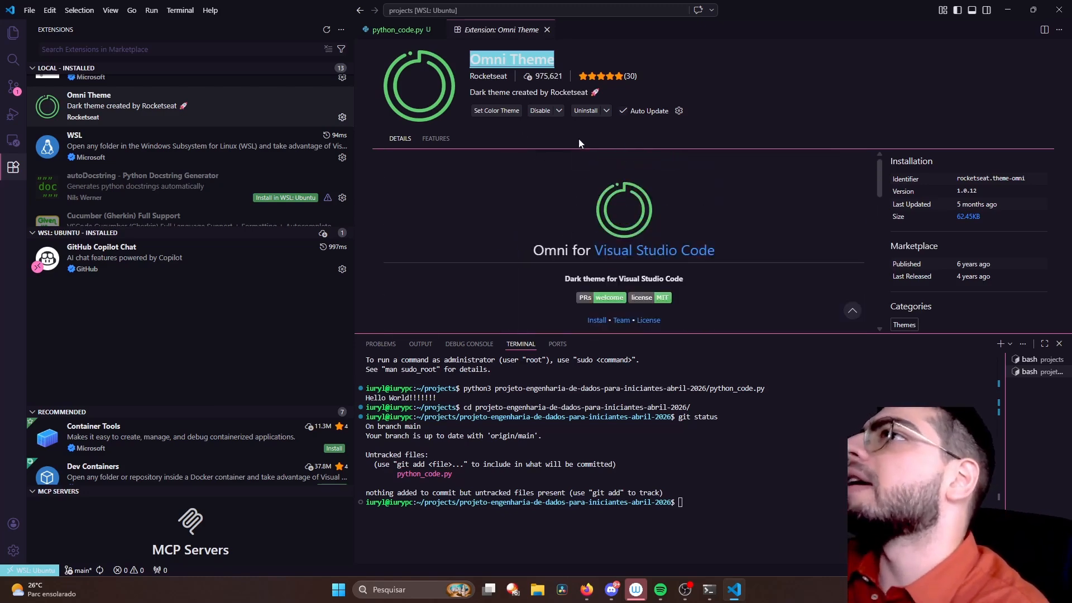
scroll(455, 199, "down", 4)
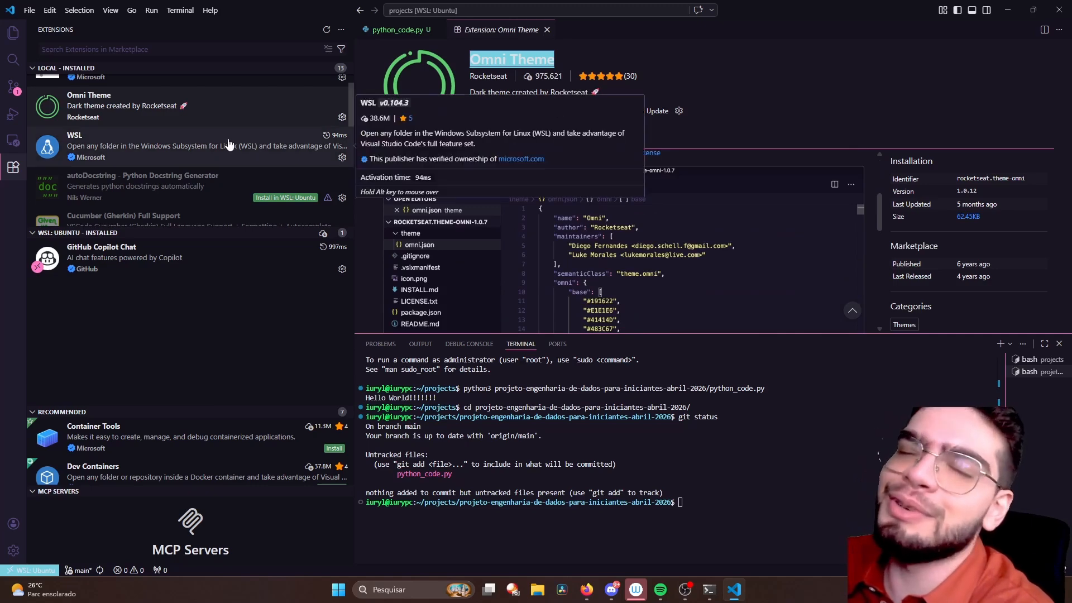
- Find Git Graph among the locally installed extensions and examine the commit graph preview in its details
scroll(231, 144, "down", 1)
scroll(228, 144, "up", 2)
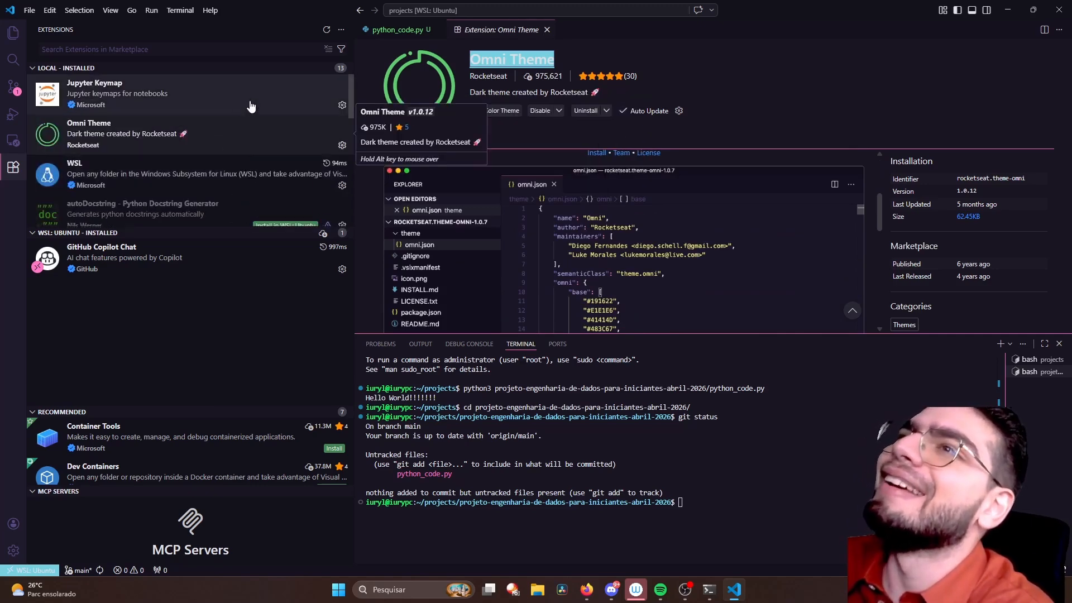
scroll(231, 146, "down", 2)
scroll(232, 156, "down", 3)
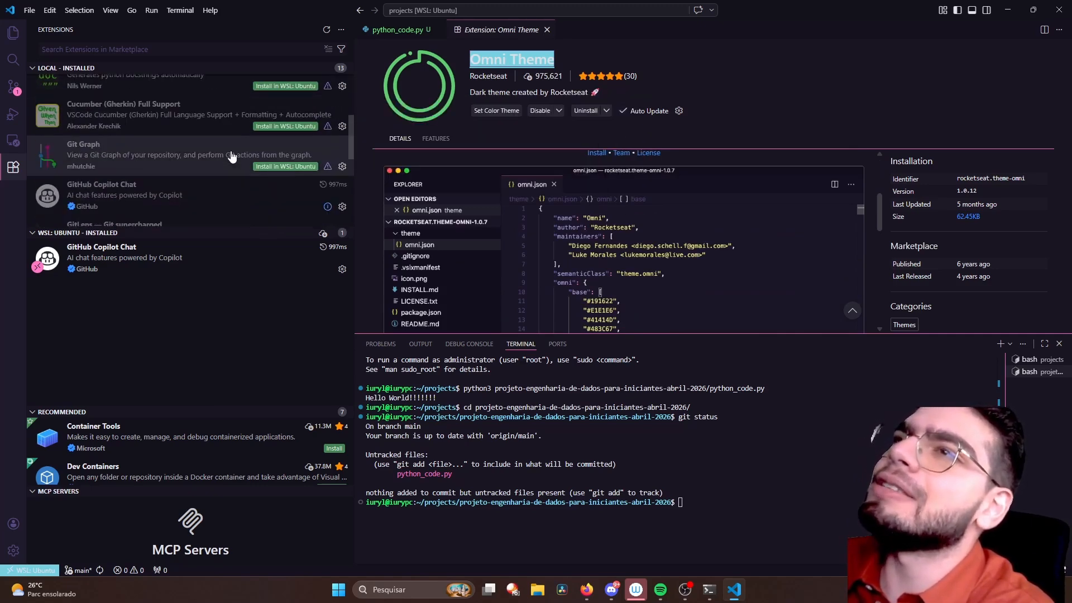
left_click(176, 157)
scroll(414, 227, "down", 2)
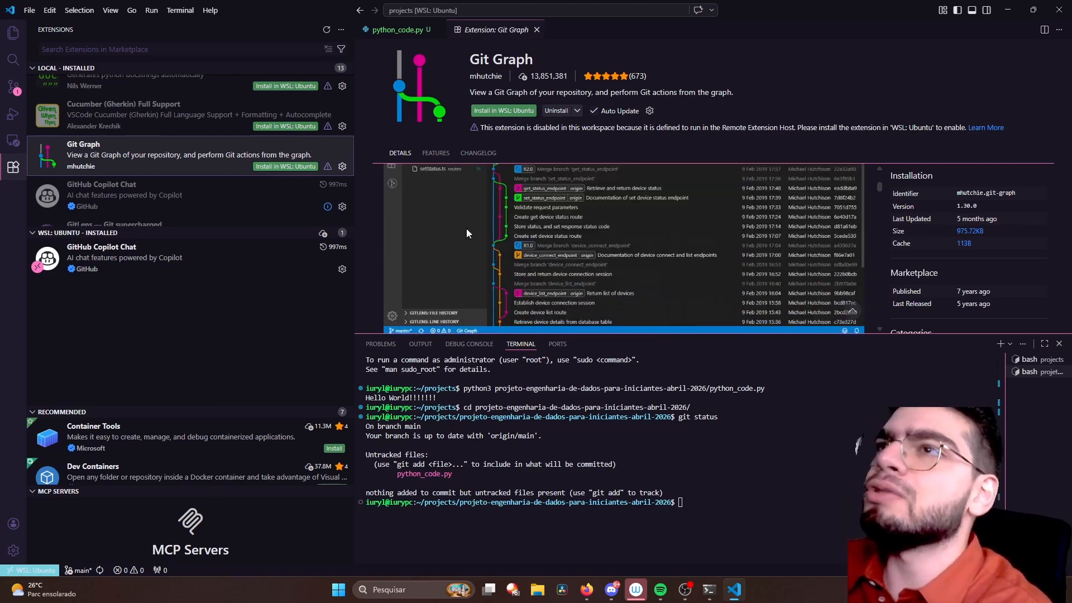
- Open the details of GitLens — Git supercharged and read its description through to the inline blame annotations example
scroll(296, 169, "down", 2)
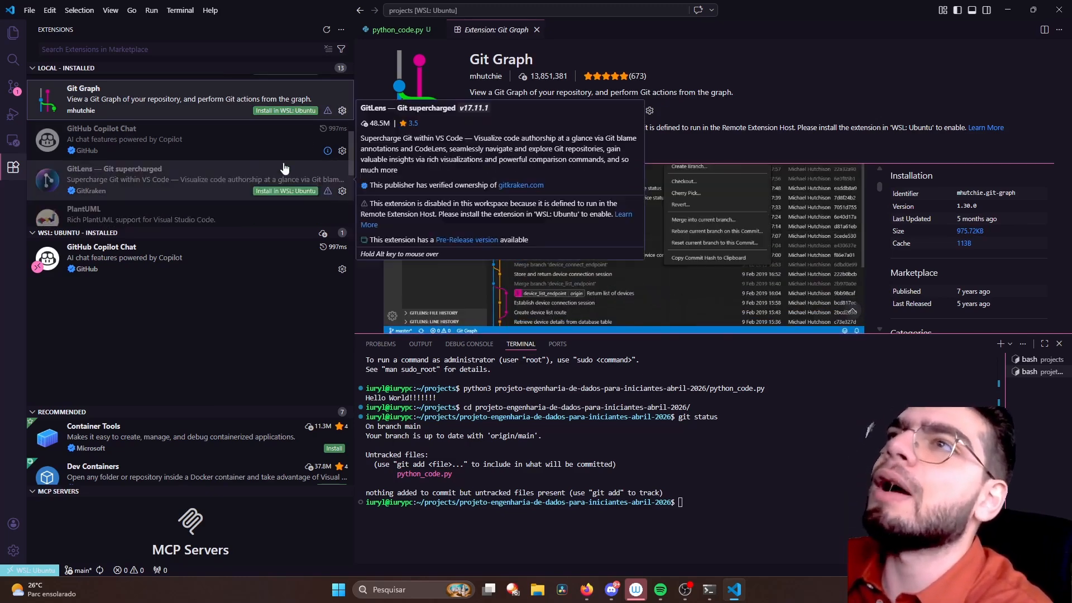
left_click(173, 180)
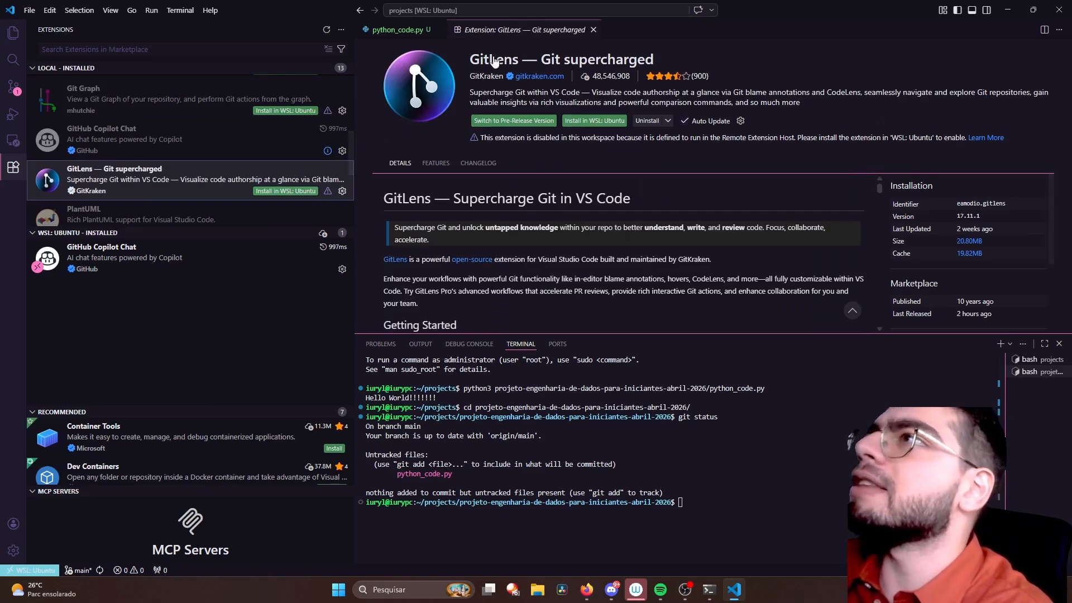
scroll(432, 217, "down", 3)
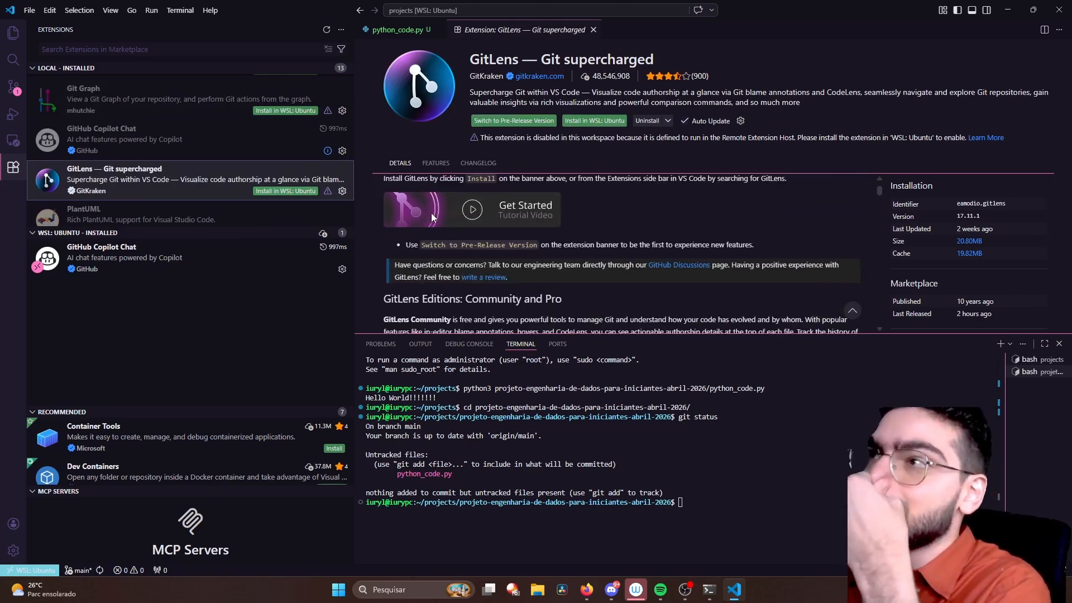
scroll(432, 217, "down", 6)
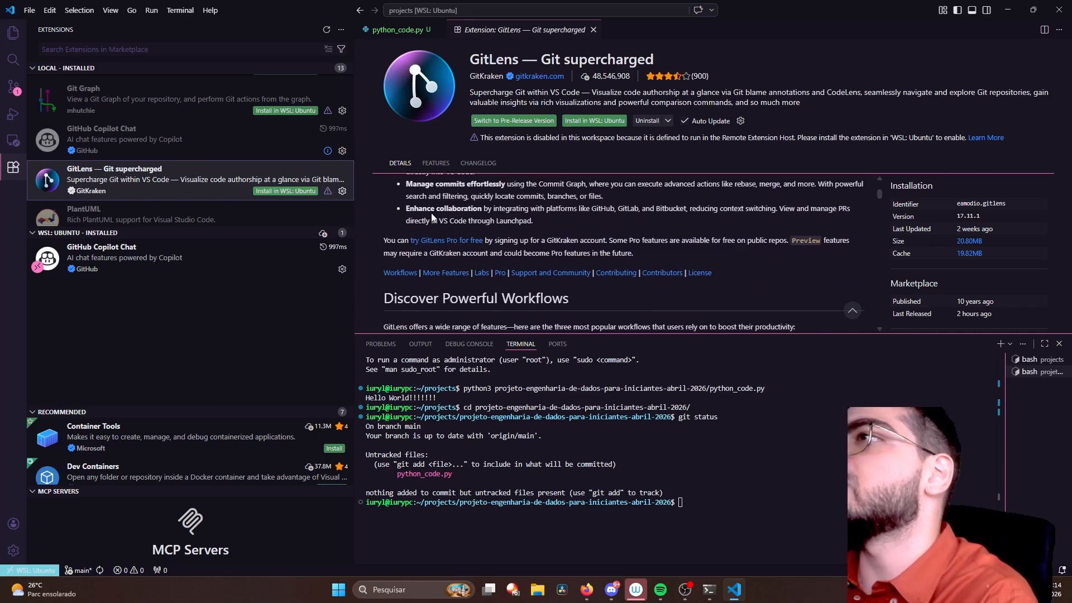
scroll(432, 215, "down", 4)
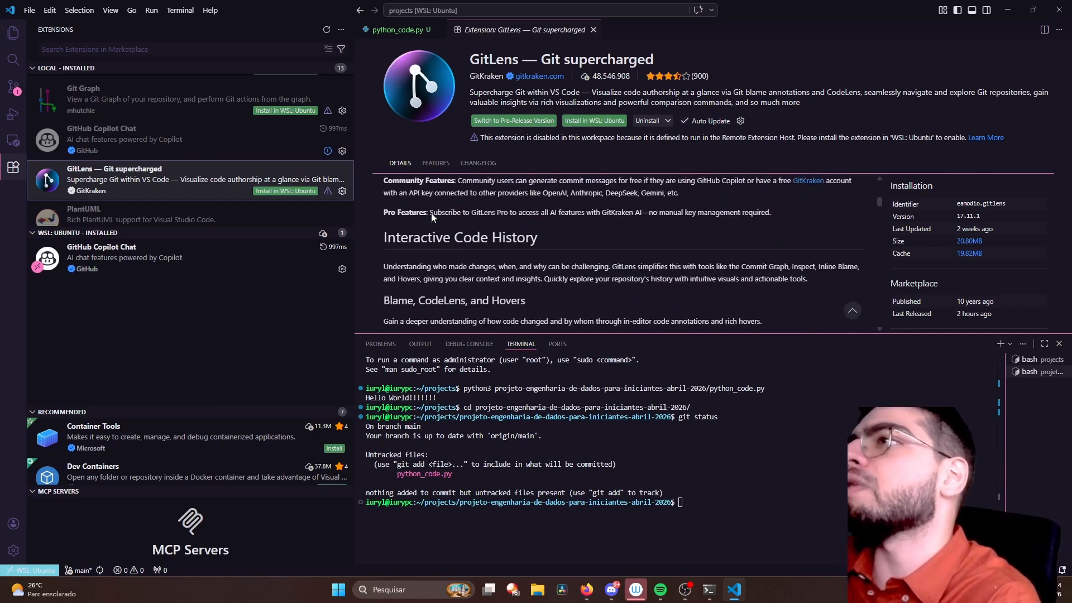
scroll(432, 215, "down", 2)
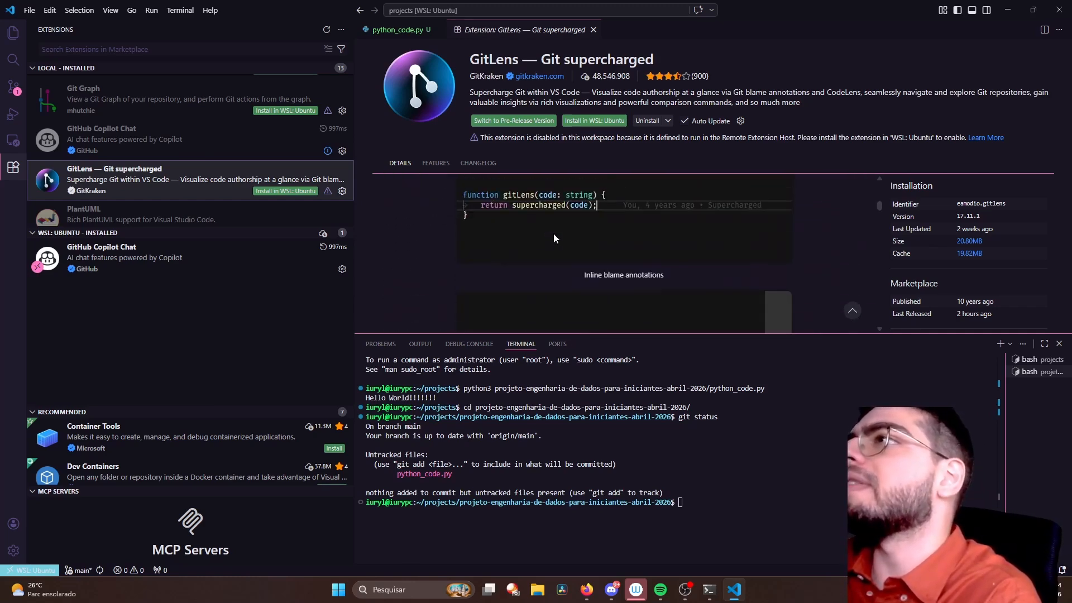
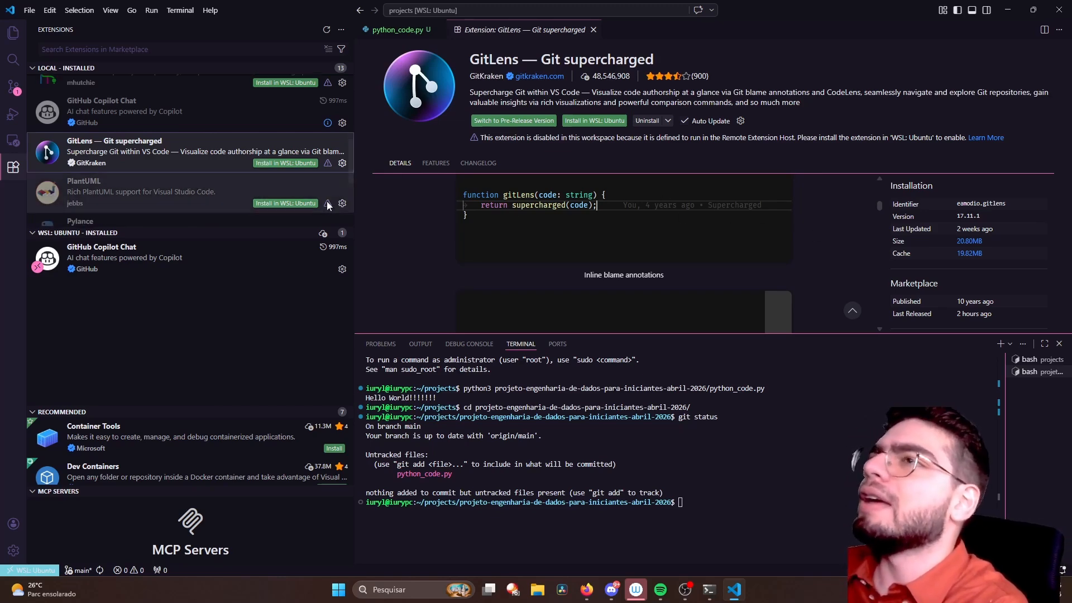
- View the details of the locally installed Python Debugger, Python and Pylance extensions
scroll(279, 190, "down", 2)
scroll(251, 178, "down", 3)
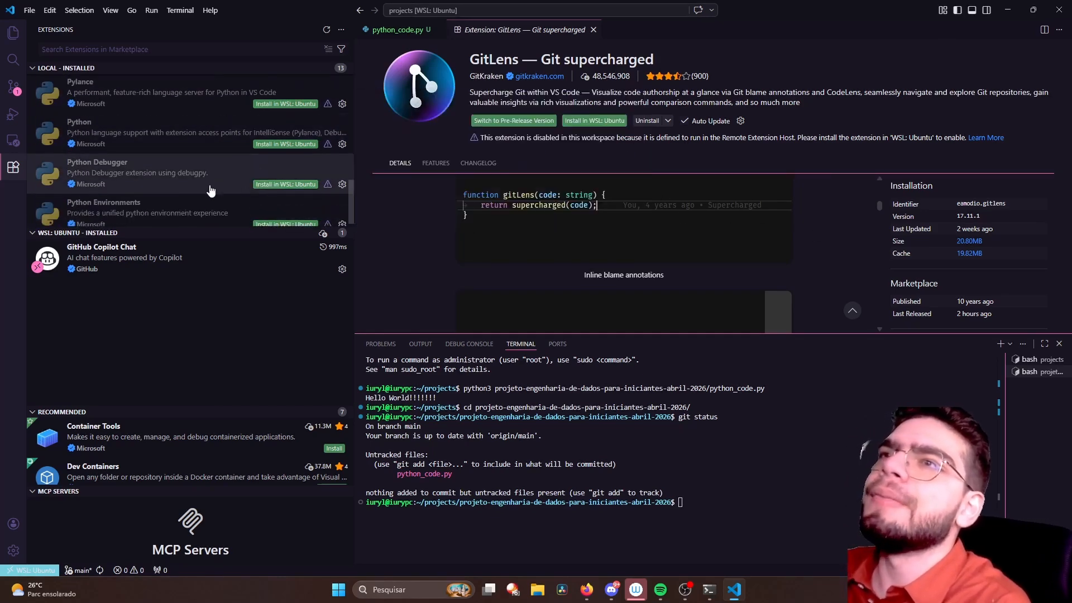
left_click(195, 202)
left_click(193, 176)
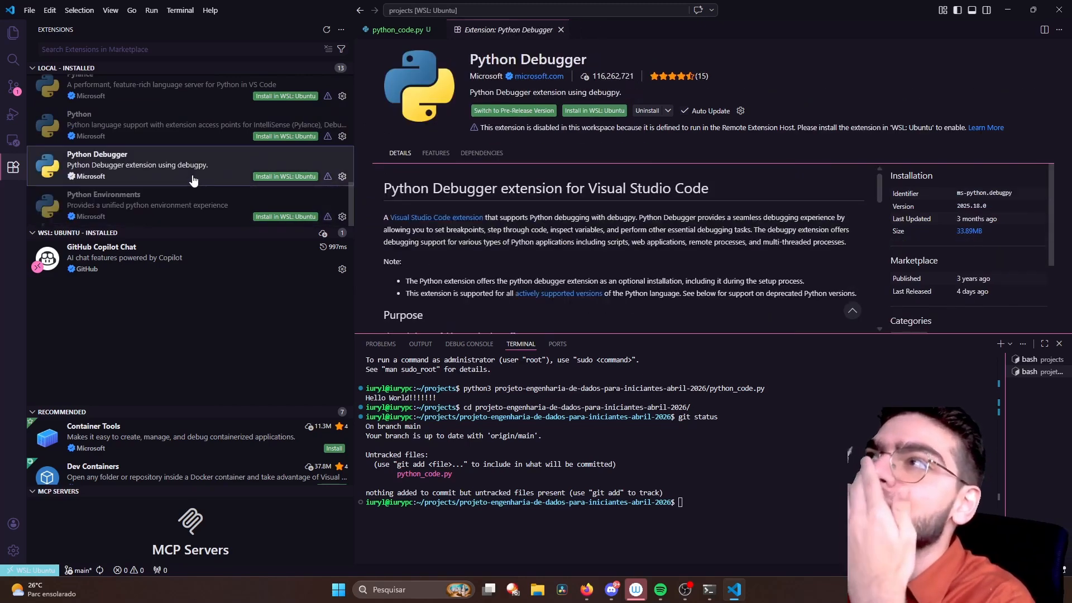
scroll(201, 168, "up", 1)
left_click(174, 159)
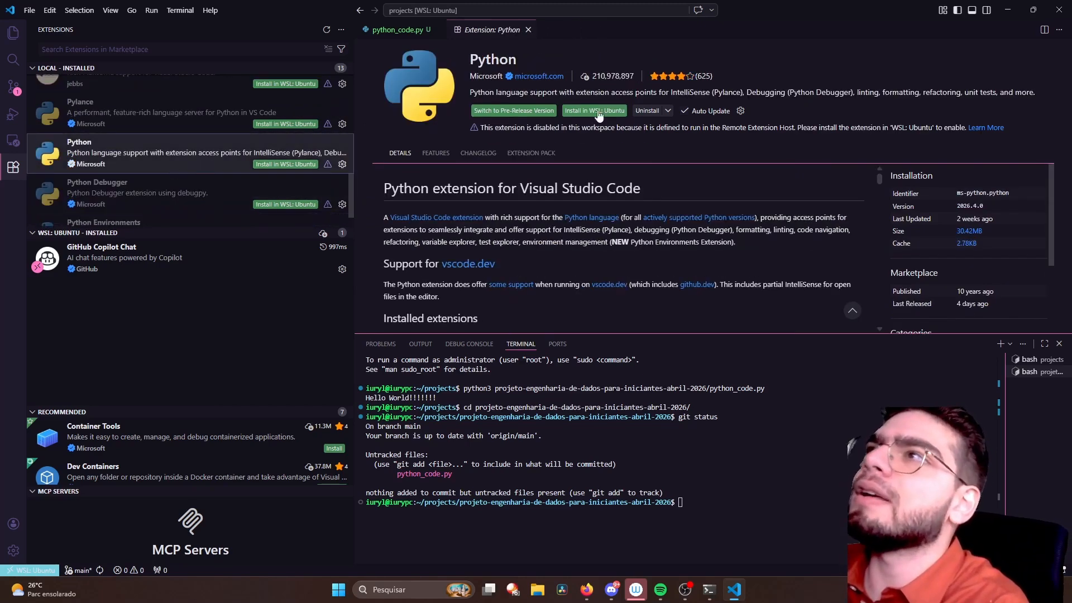
left_click(176, 120)
- Examine the Python Environments extension's overview and features, and review the locally installed extensions back up to Jupyter Keymap
scroll(191, 162, "down", 1)
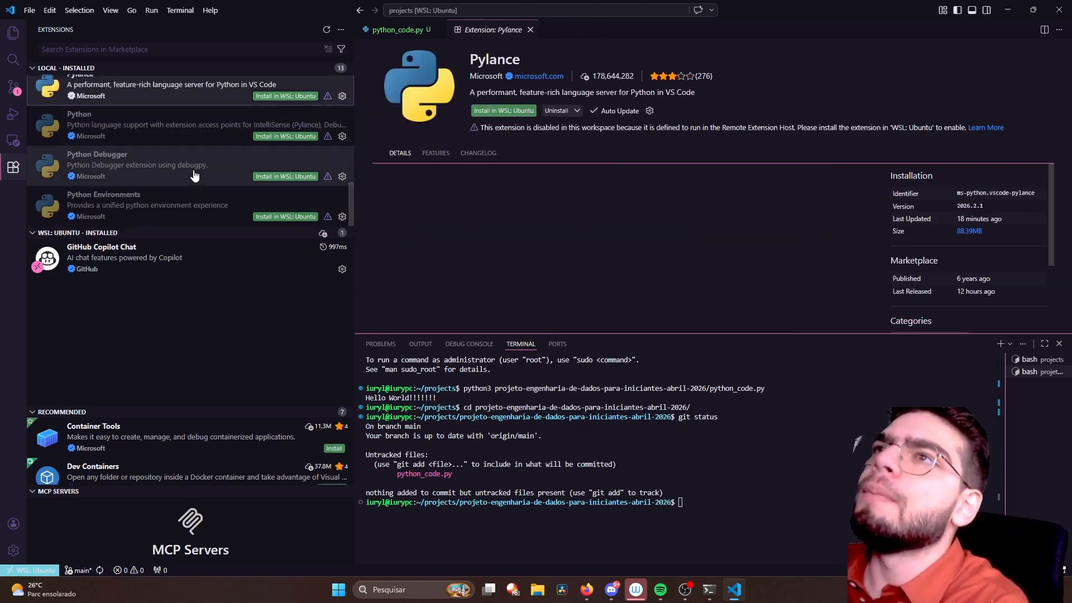
left_click(192, 211)
scroll(555, 189, "down", 5)
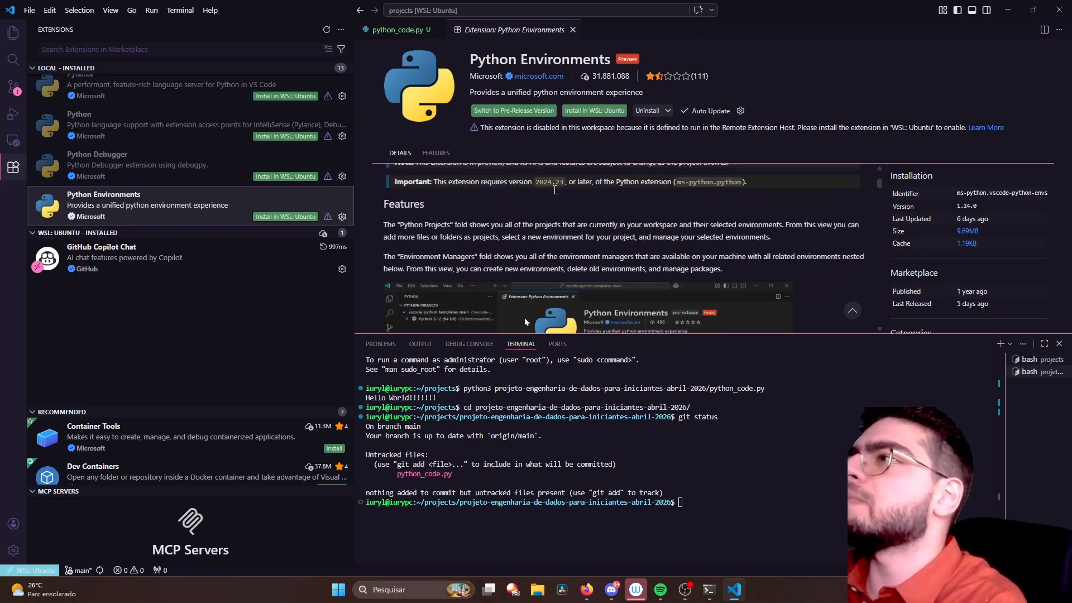
scroll(555, 191, "up", 5)
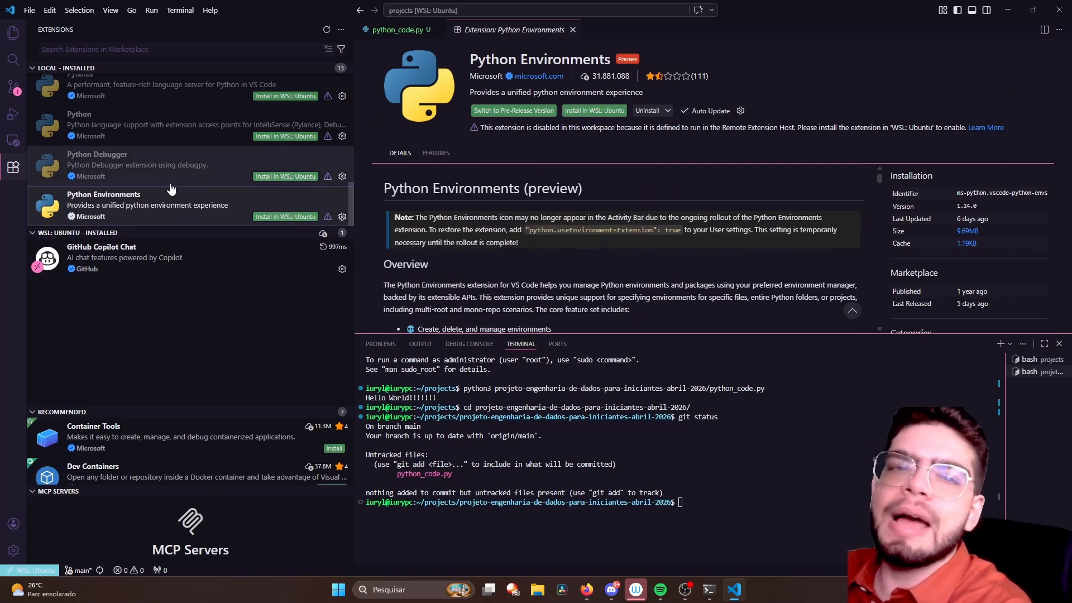
scroll(178, 183, "up", 6)
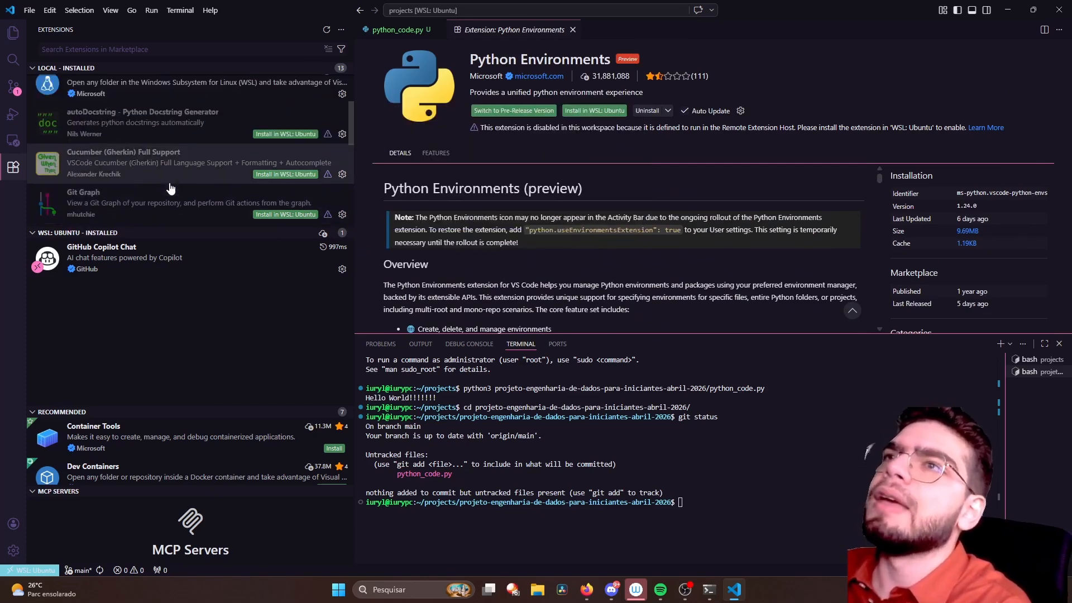
mouse_move(183, 185)
scroll(197, 182, "down", 5)
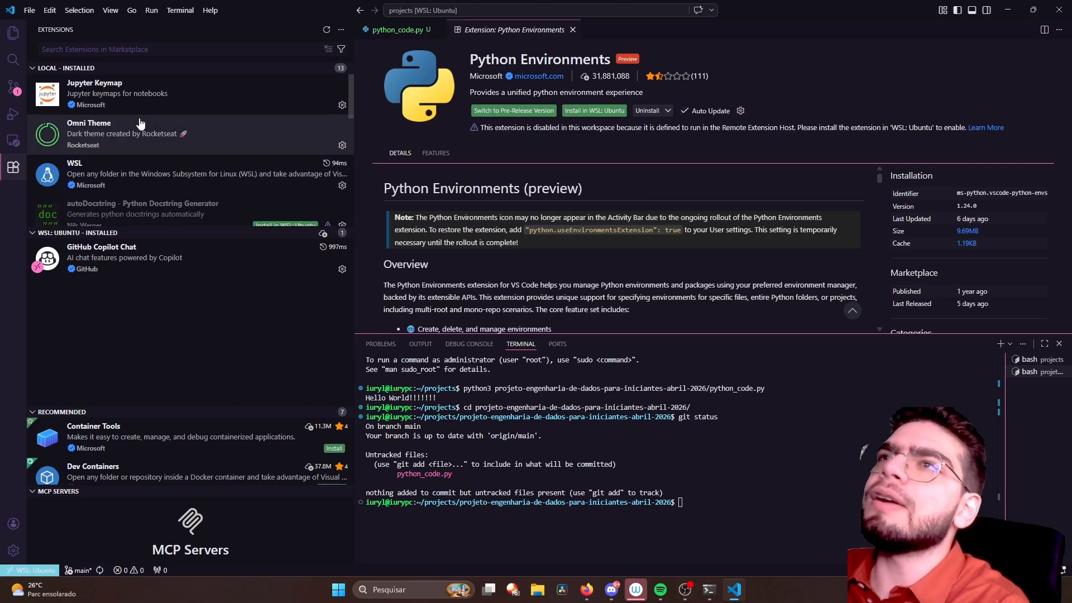
scroll(135, 205, "up", 5)
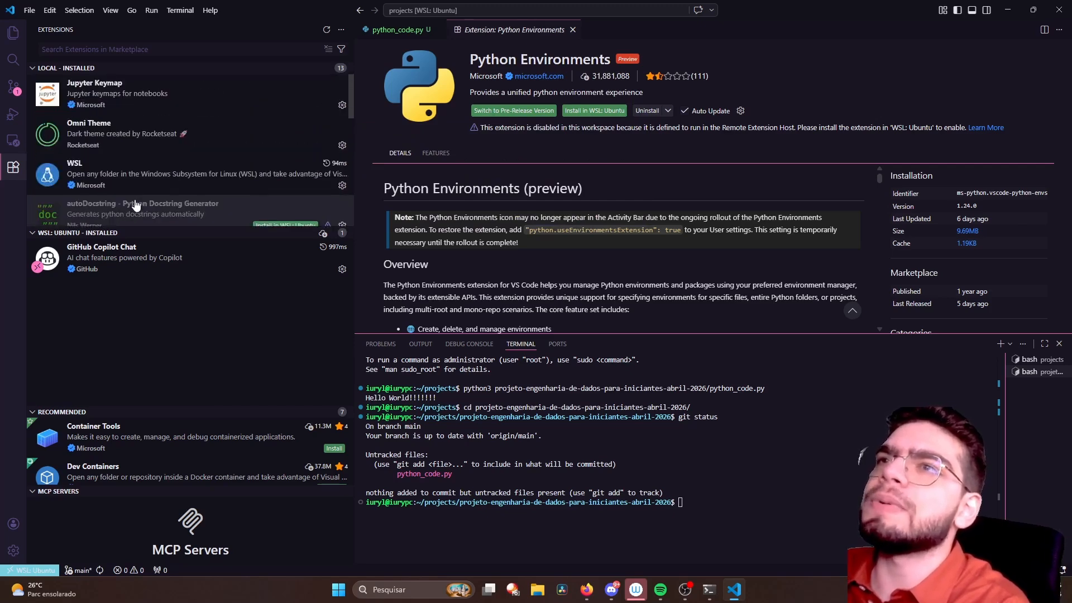
- Close the python_code.py and Python Environments editors and show the project's files in the Explorer
left_click(428, 29)
left_click(477, 31)
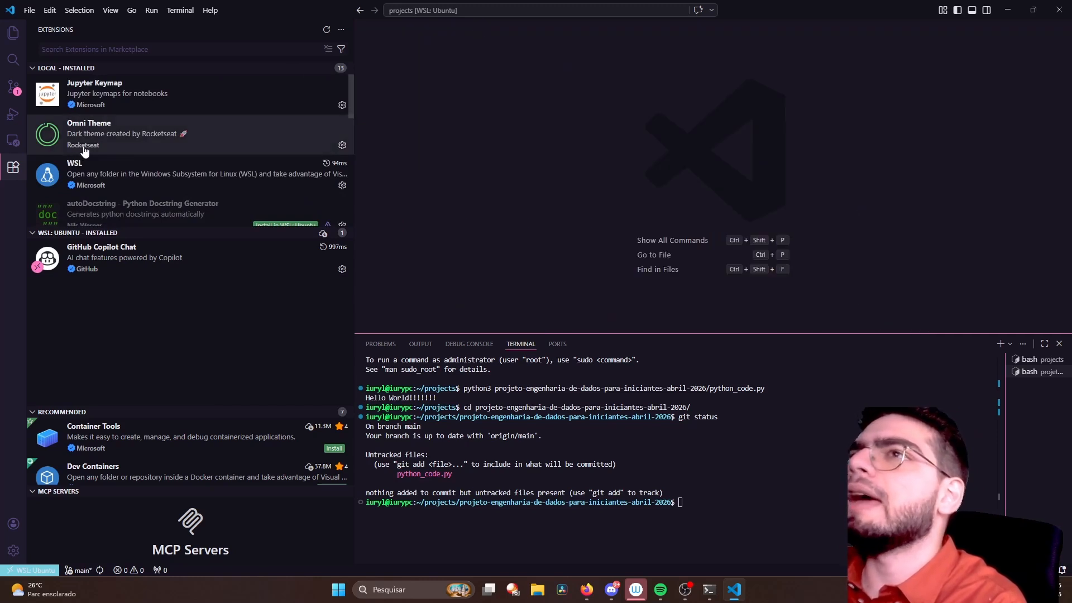
left_click(13, 34)
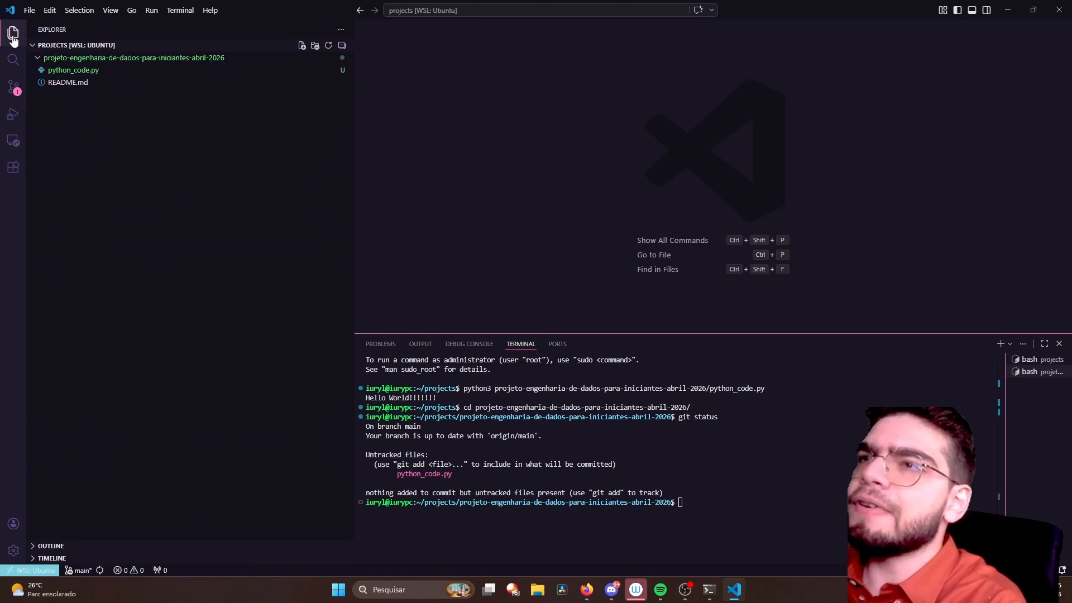